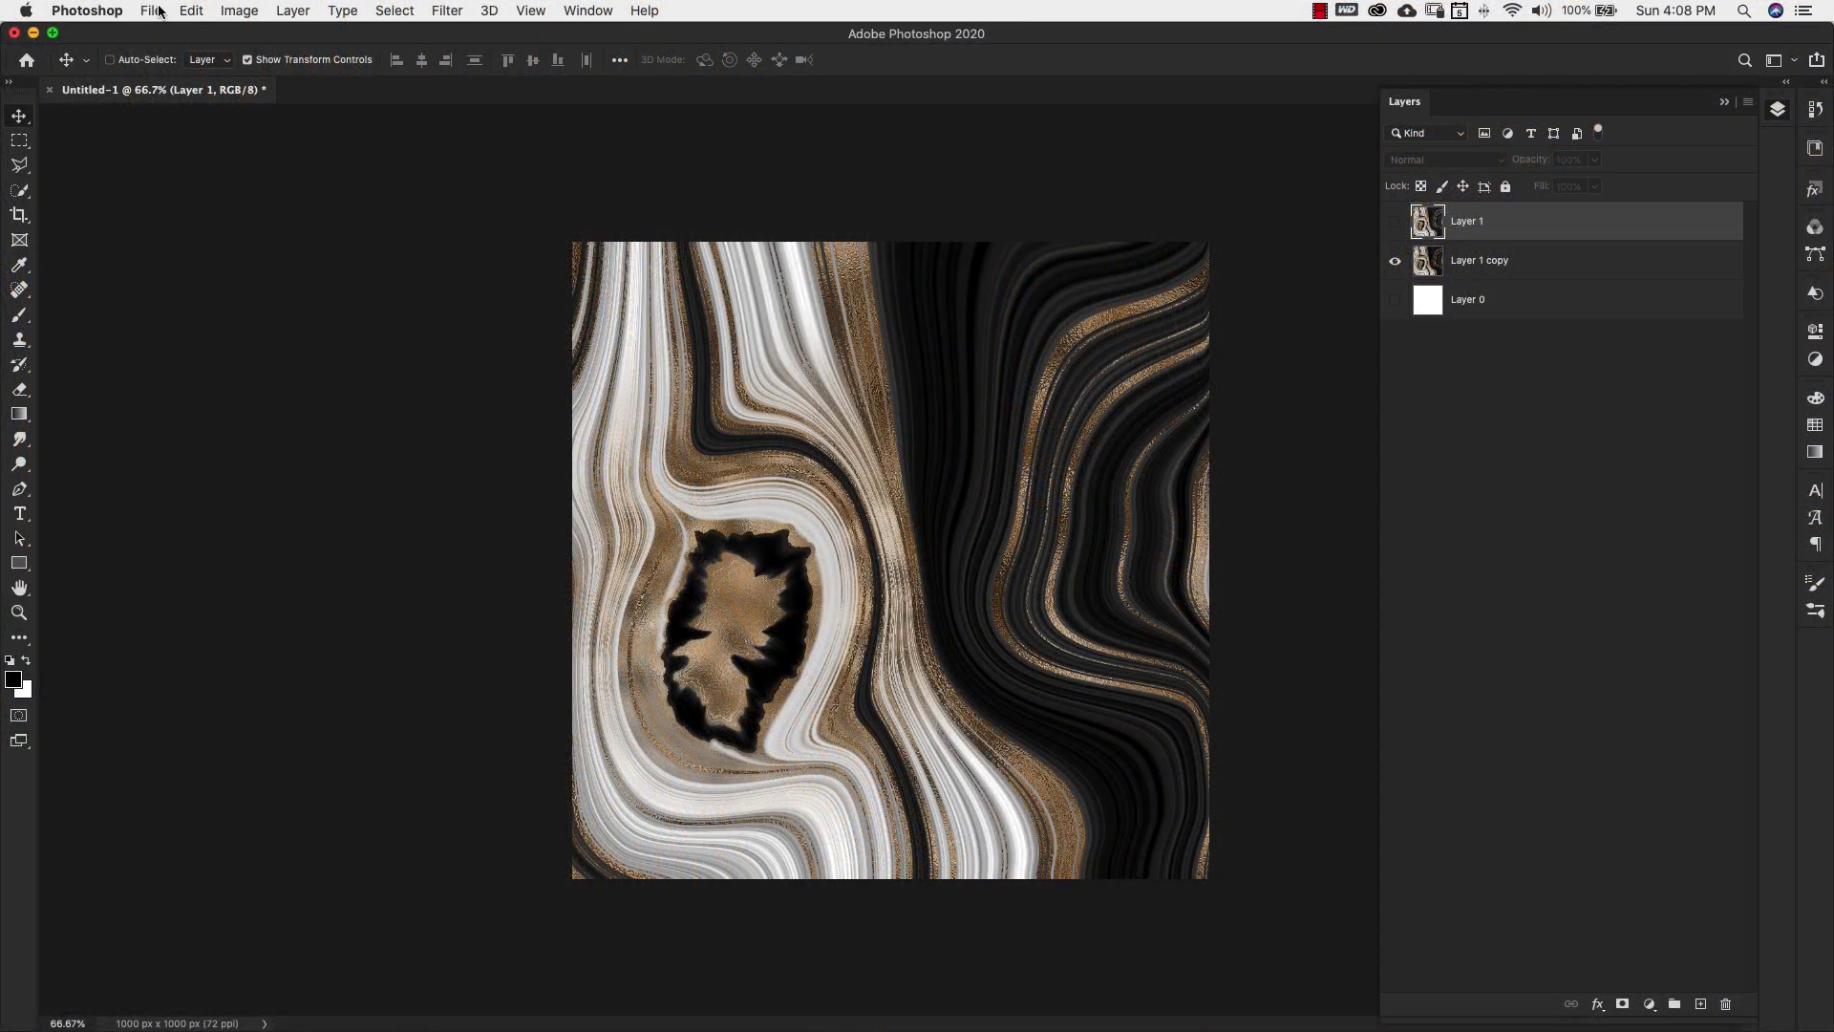
Create a new white 1000 x 1000 px document at 72 ppi instead of 300.
{"action": "left_click", "coordinate": [151, 11]}
{"action": "left_click", "coordinate": [162, 34]}
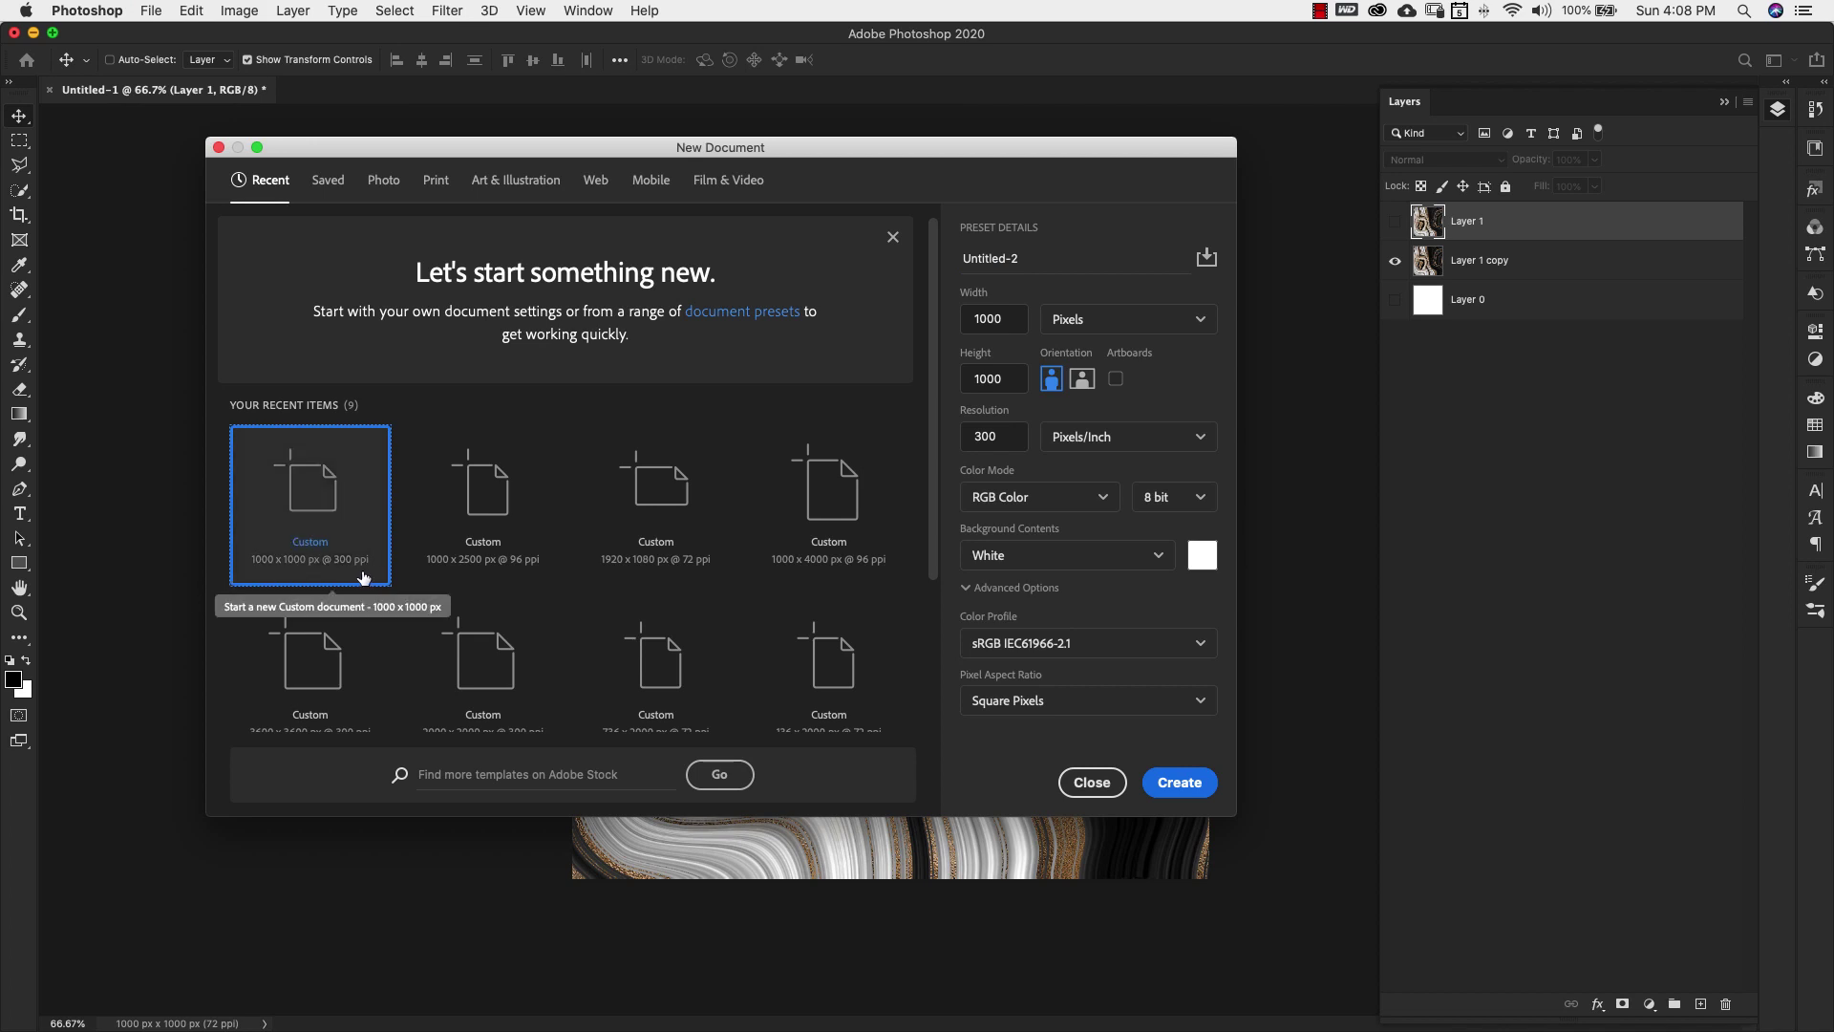
{"action": "double_click", "coordinate": [990, 435]}
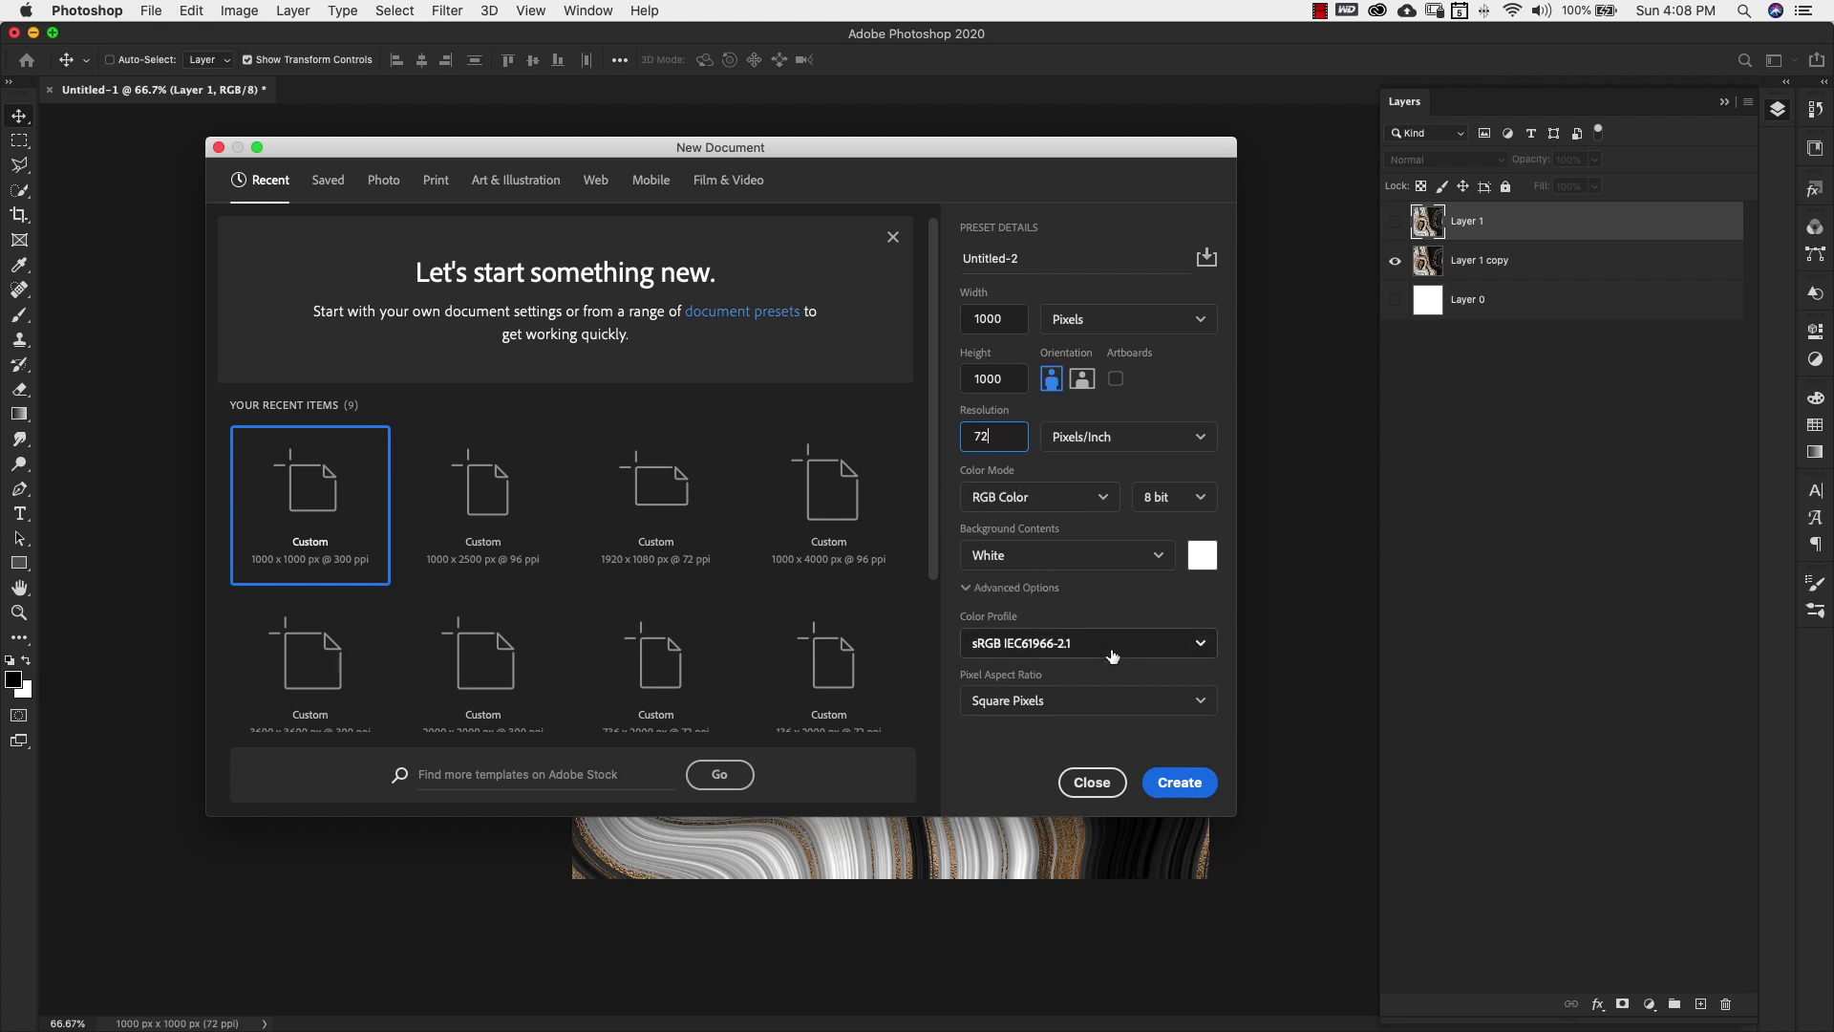
{"action": "left_click", "coordinate": [1184, 789]}
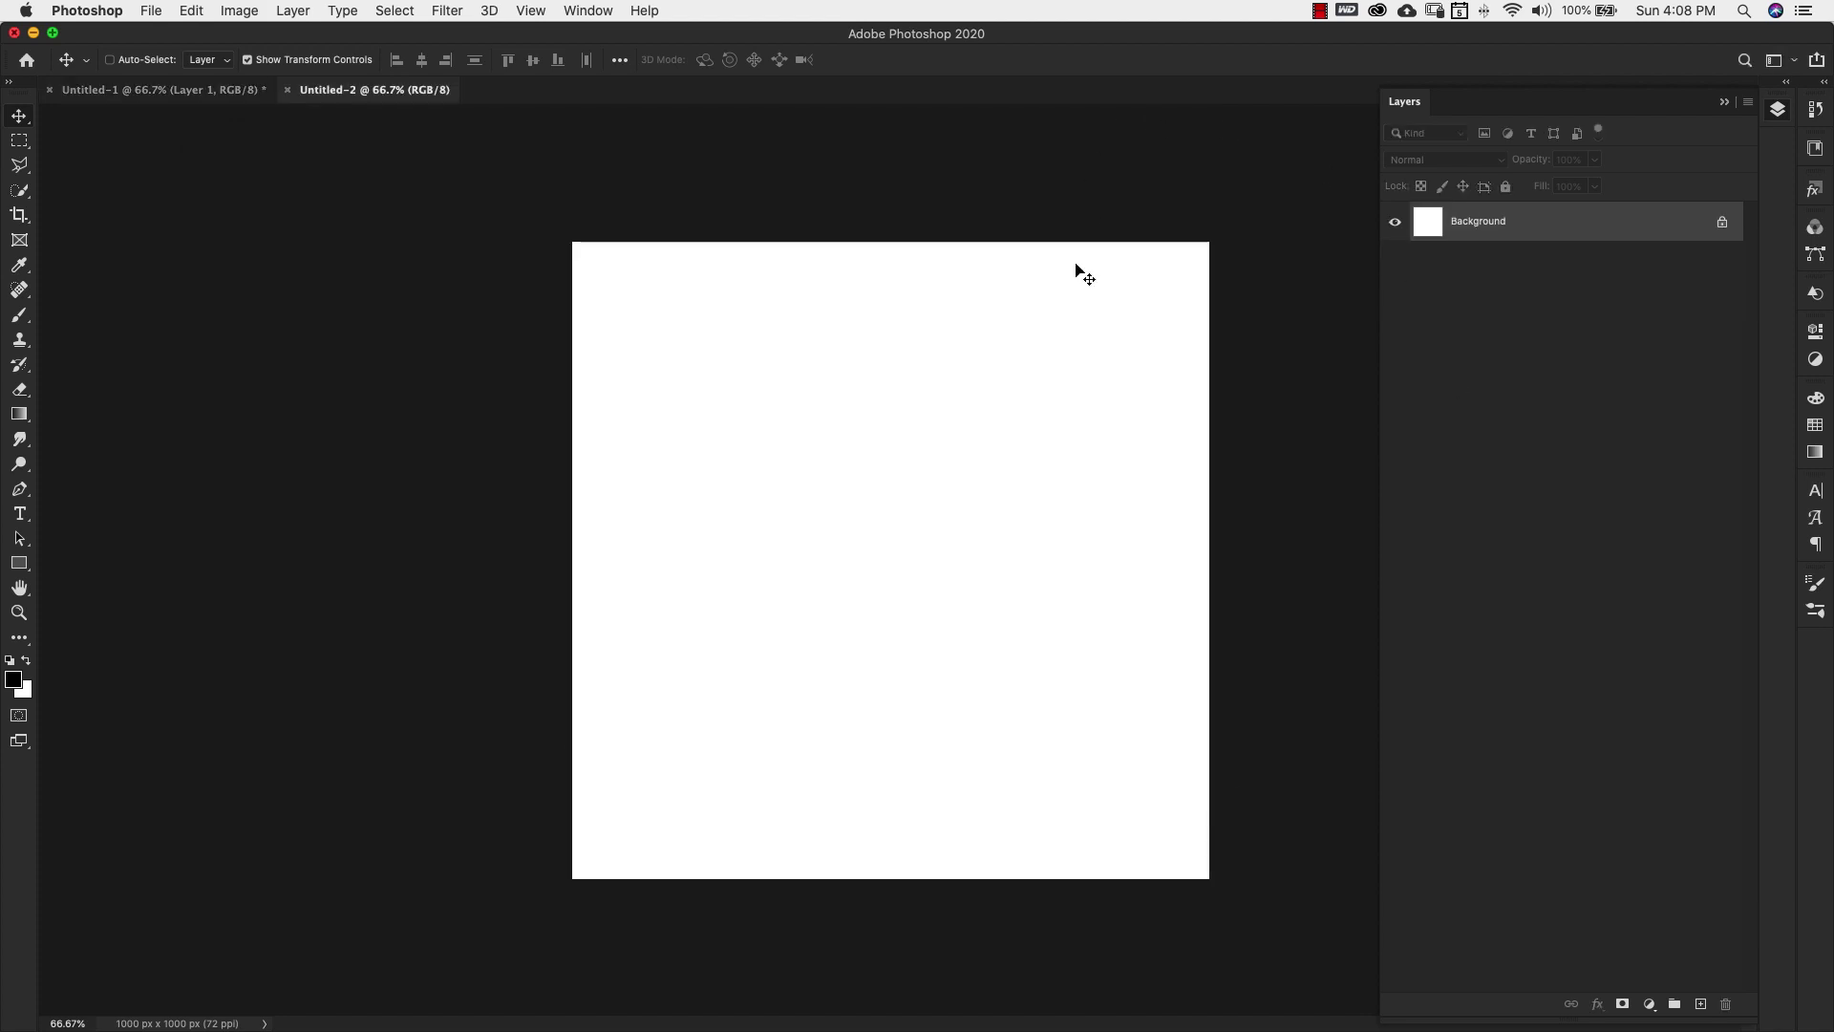
Unlock the Background layer so it becomes an editable Layer 0.
{"action": "left_click", "coordinate": [1721, 221]}
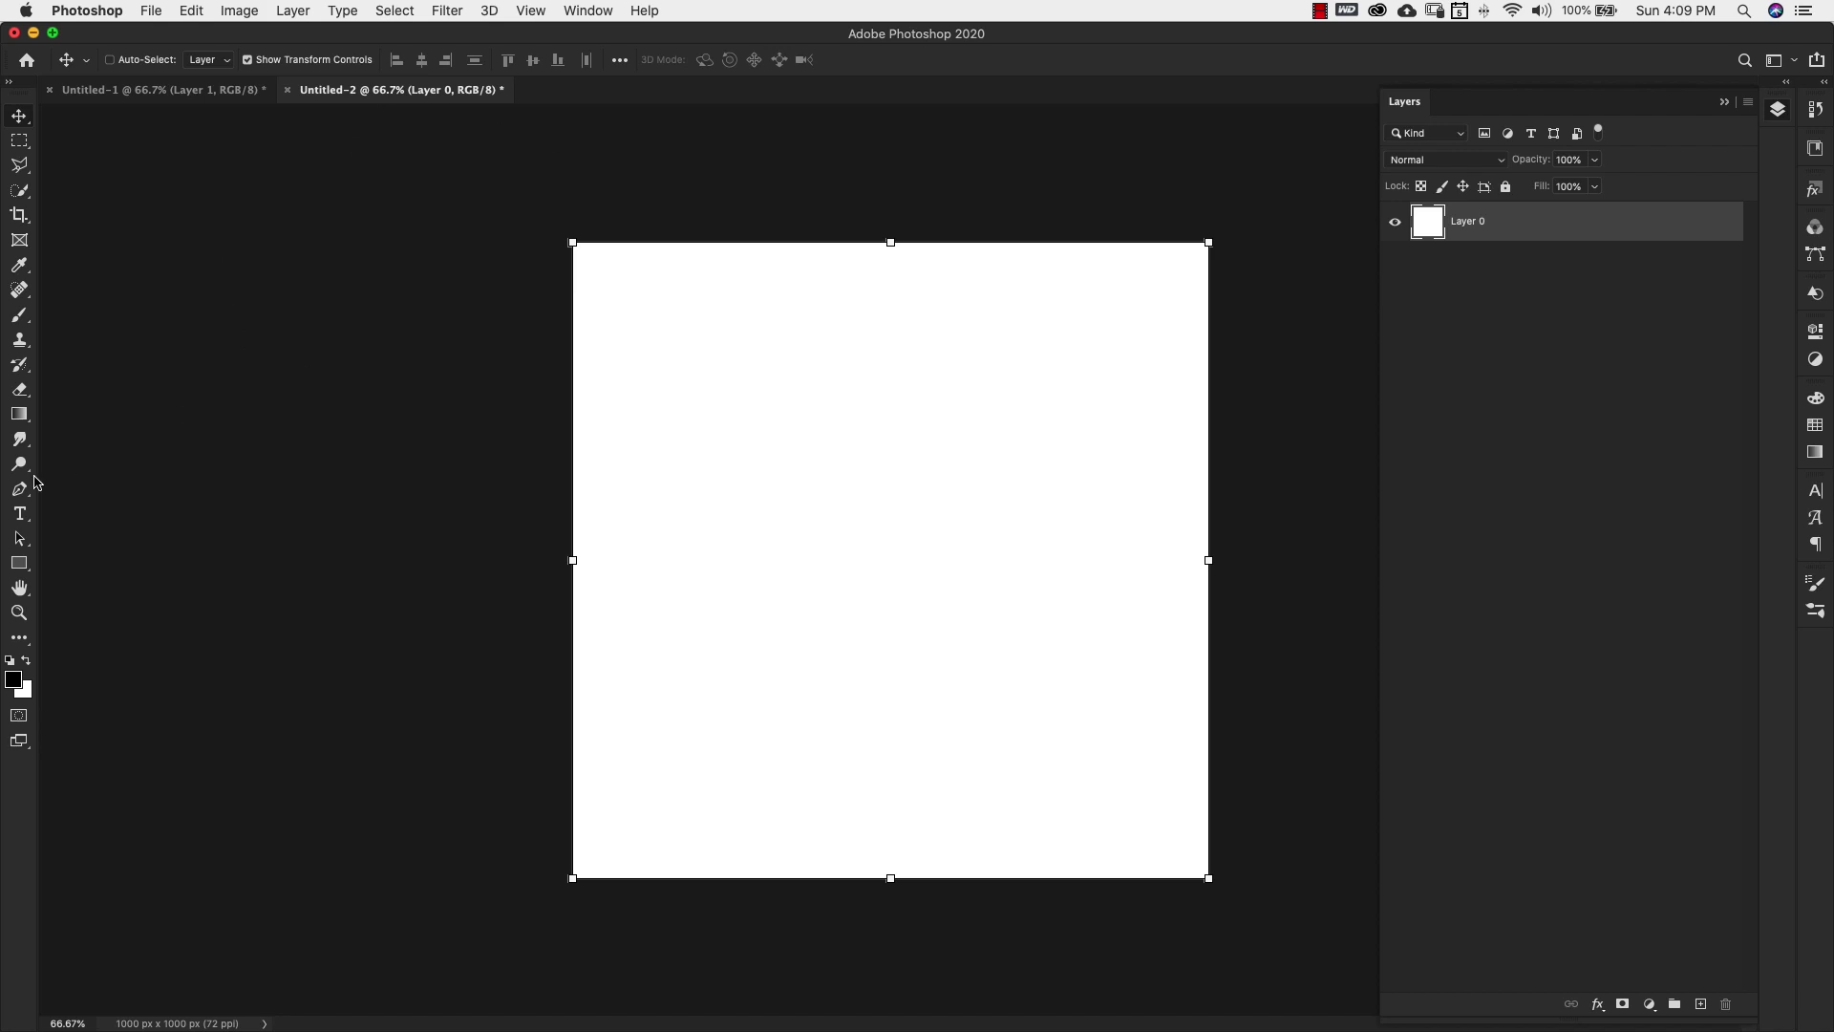
Render a randomized Fibers texture on Layer 0 with Variance 31 and Strength 2.
{"action": "left_click", "coordinate": [432, 11]}
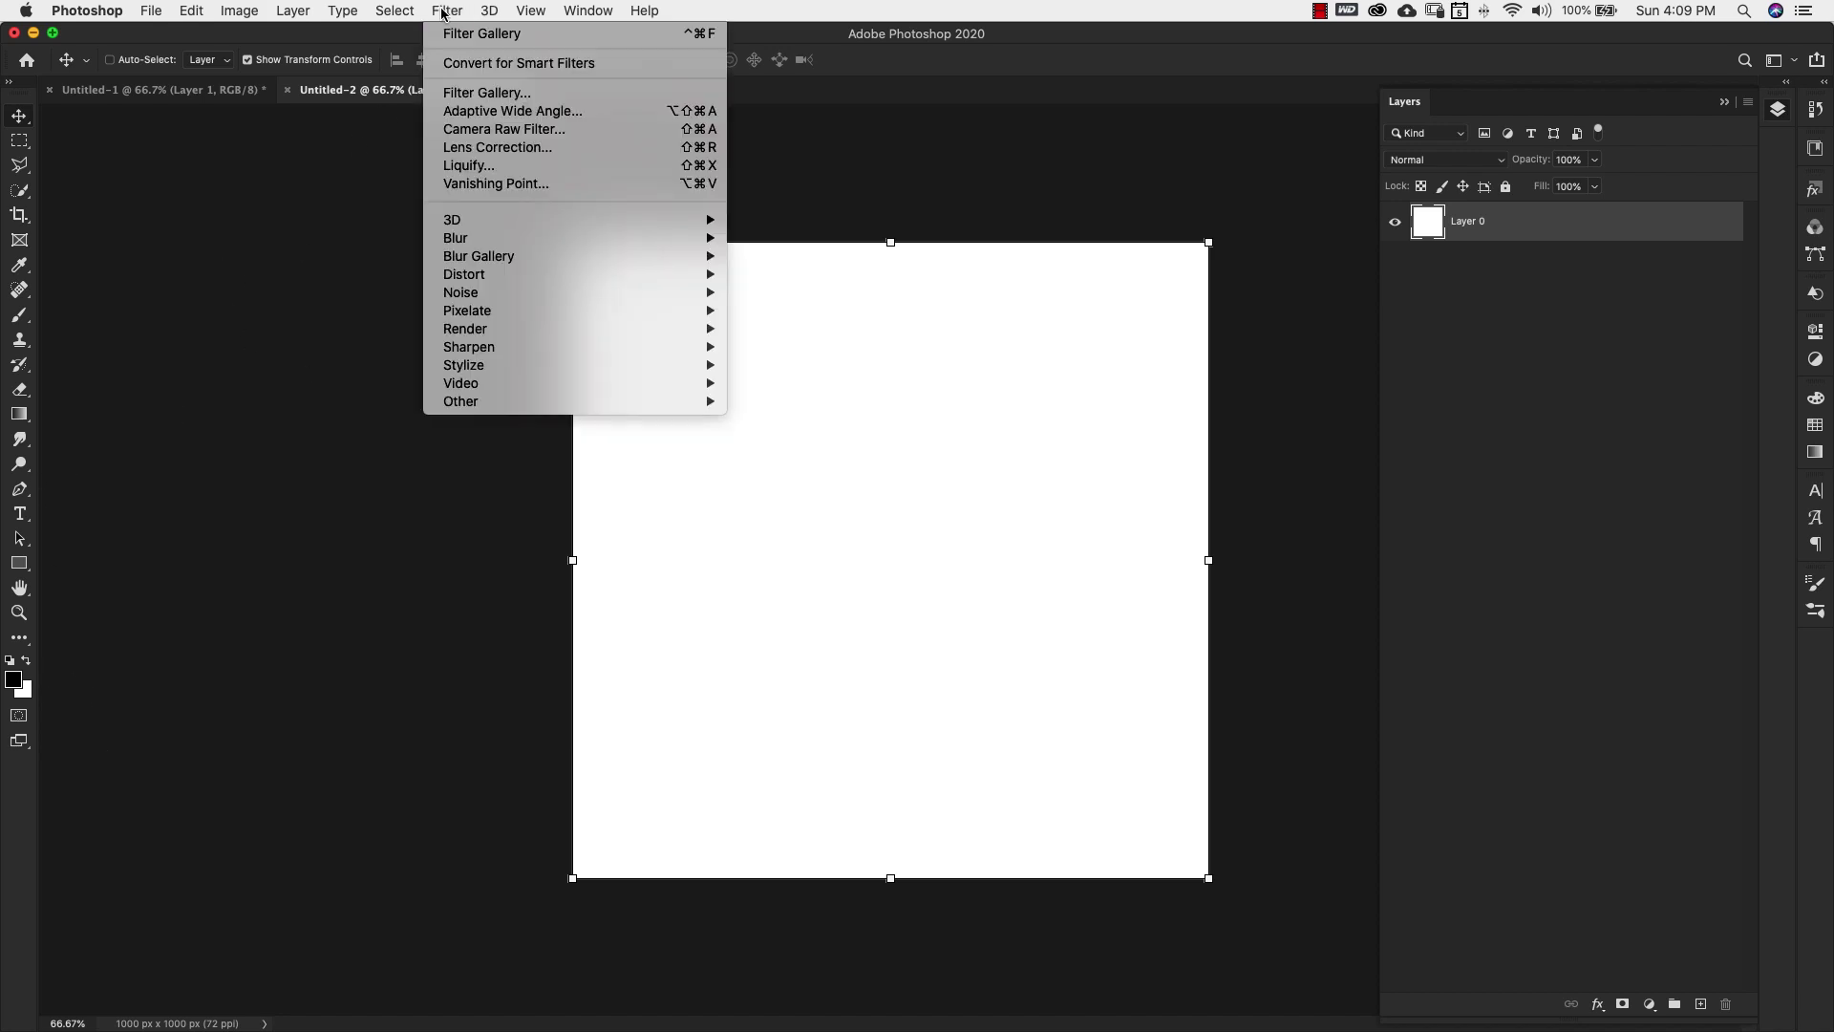
{"action": "mouse_move", "coordinate": [495, 317]}
{"action": "mouse_move", "coordinate": [576, 329]}
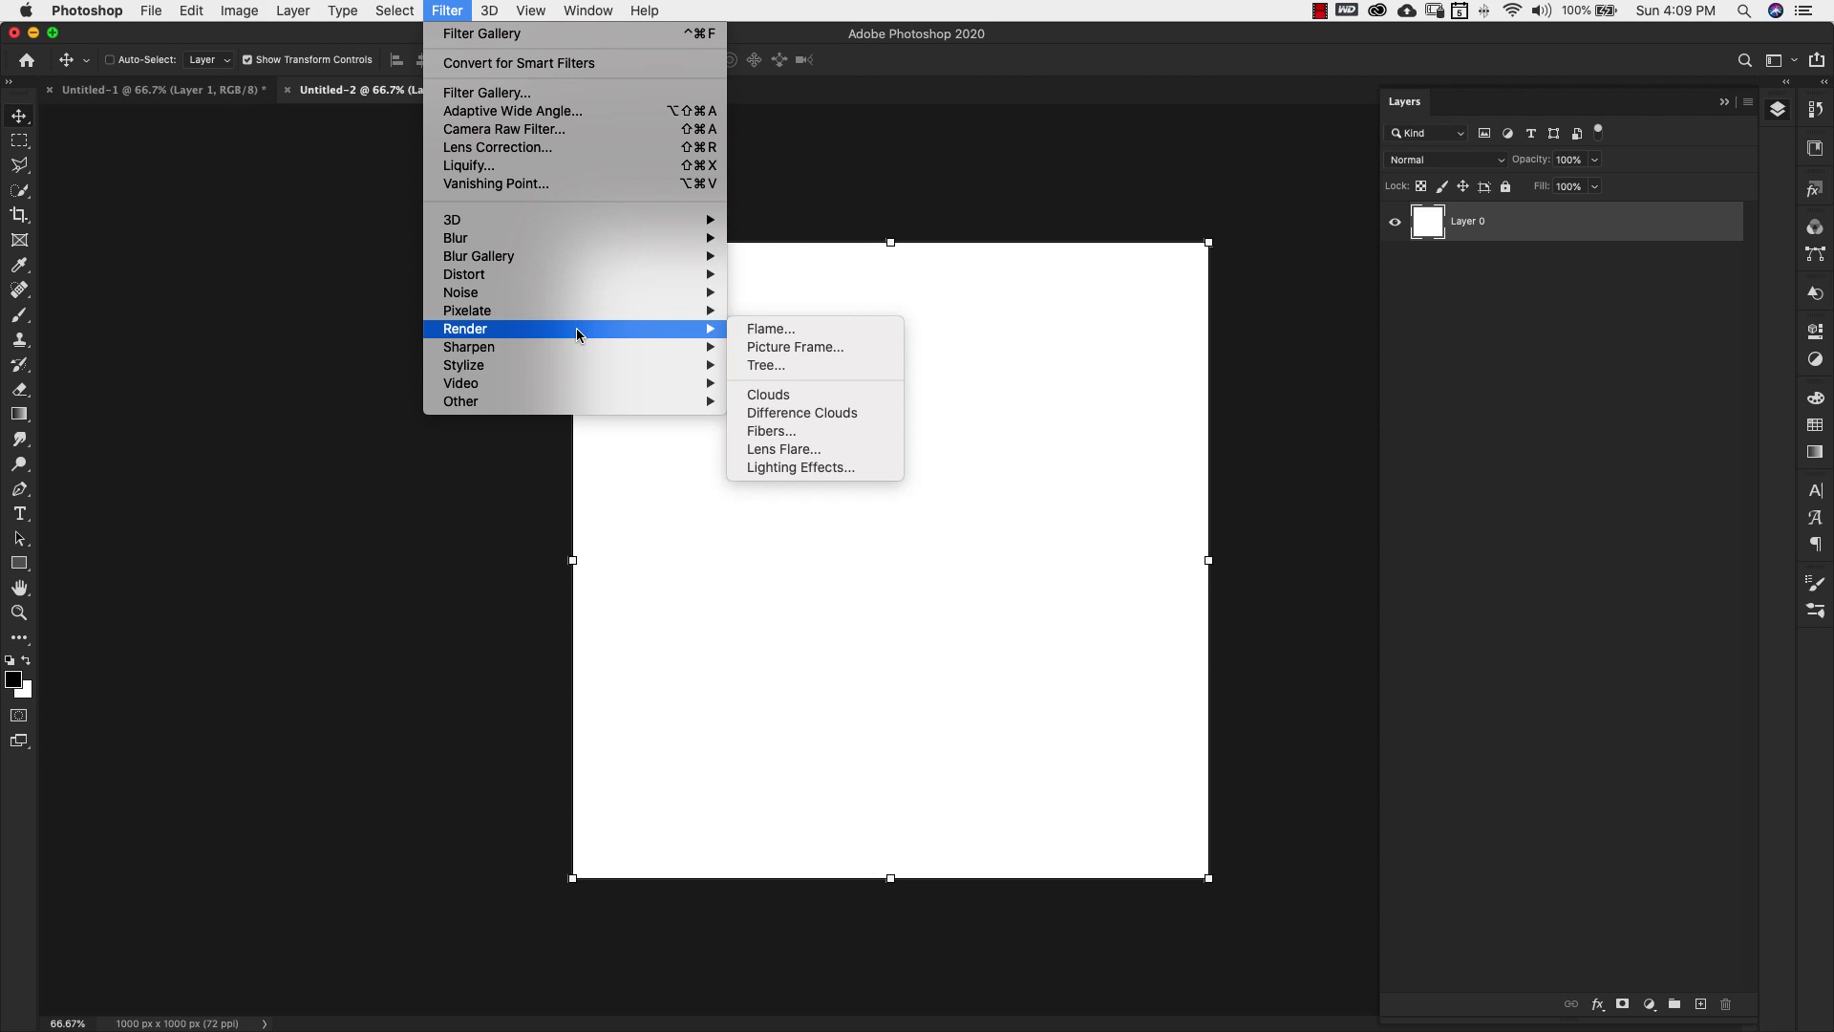
{"action": "left_click", "coordinate": [770, 430]}
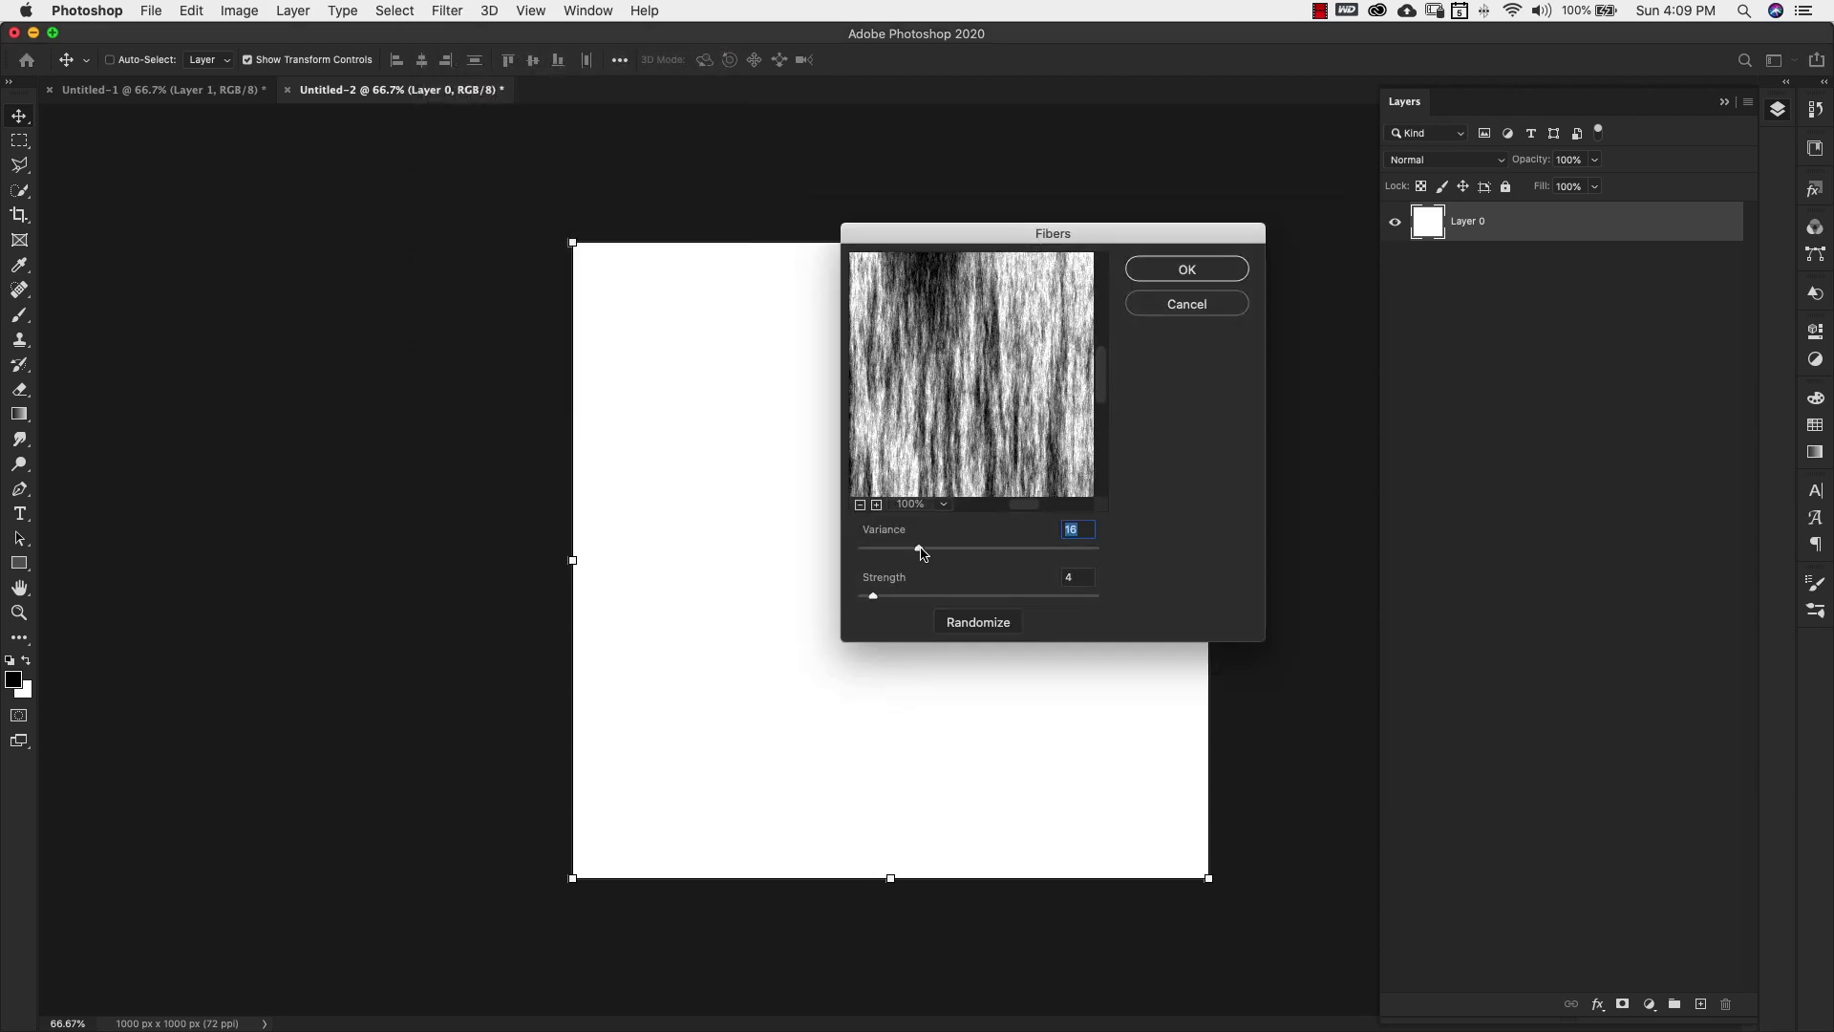
{"action": "left_click_drag", "start_coordinate": [923, 553], "coordinate": [955, 552]}
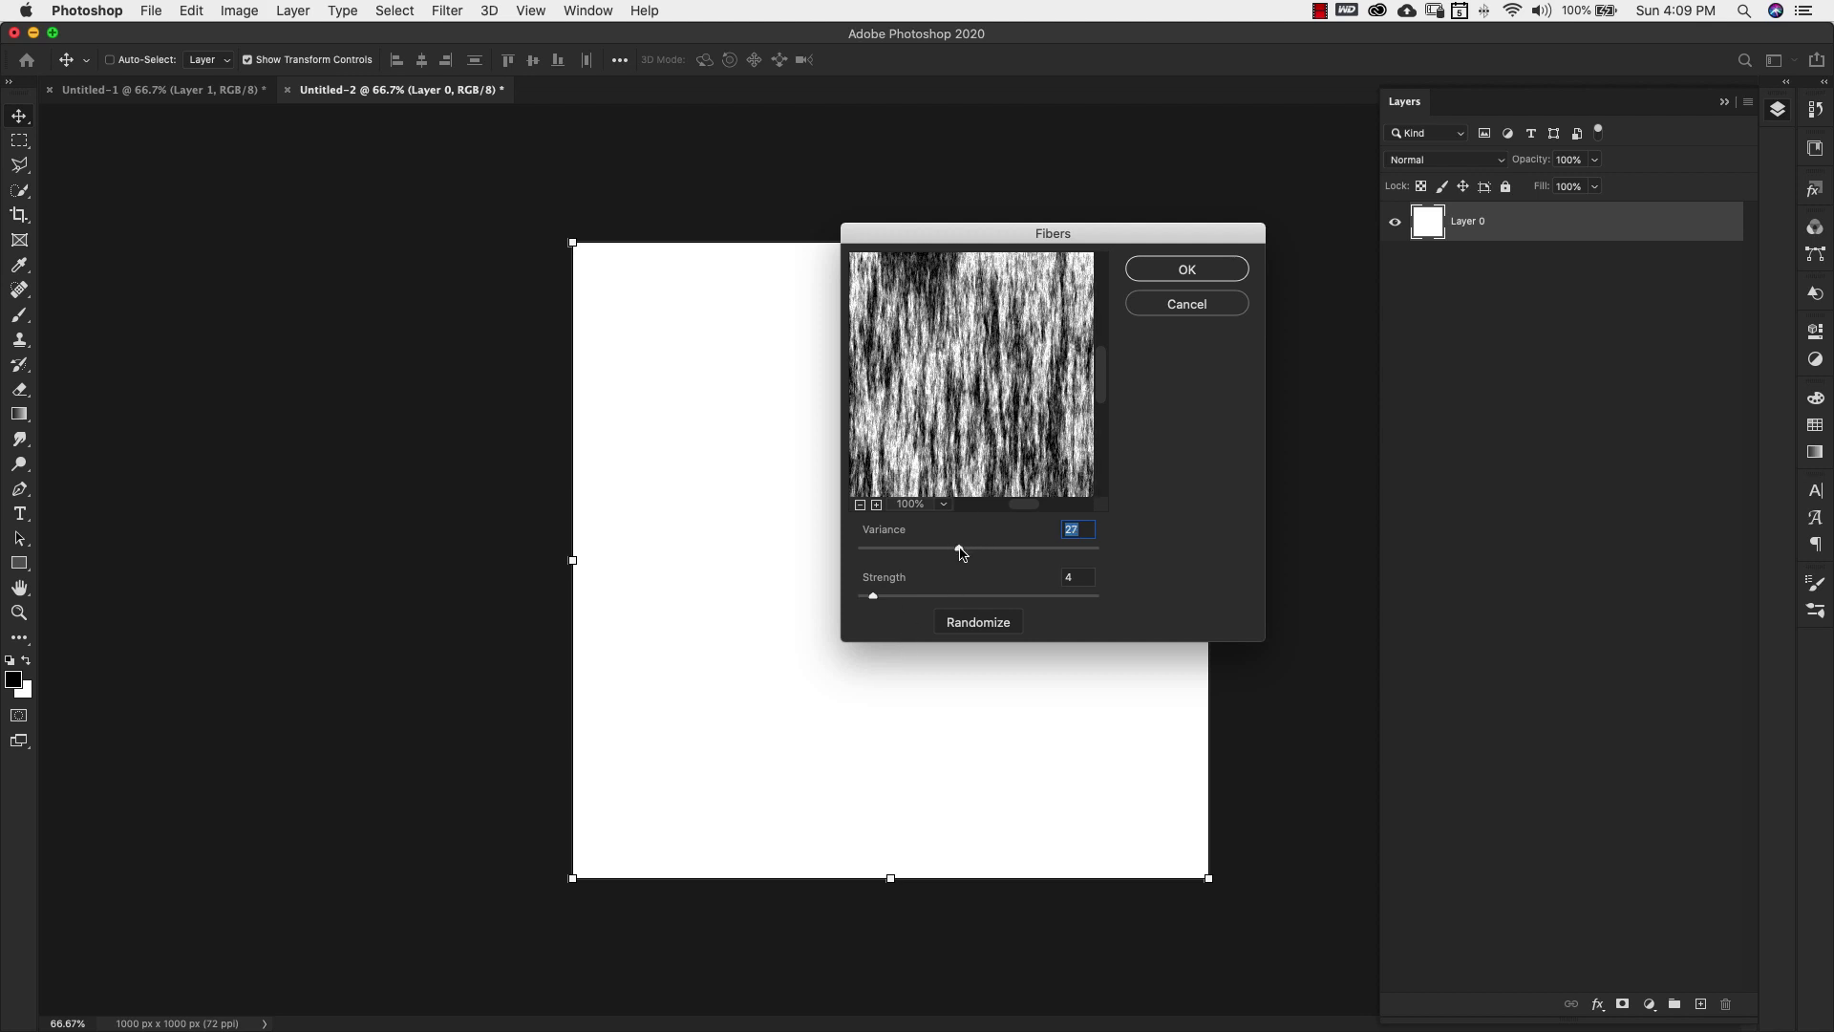
{"action": "left_click_drag", "start_coordinate": [958, 546], "coordinate": [973, 553]}
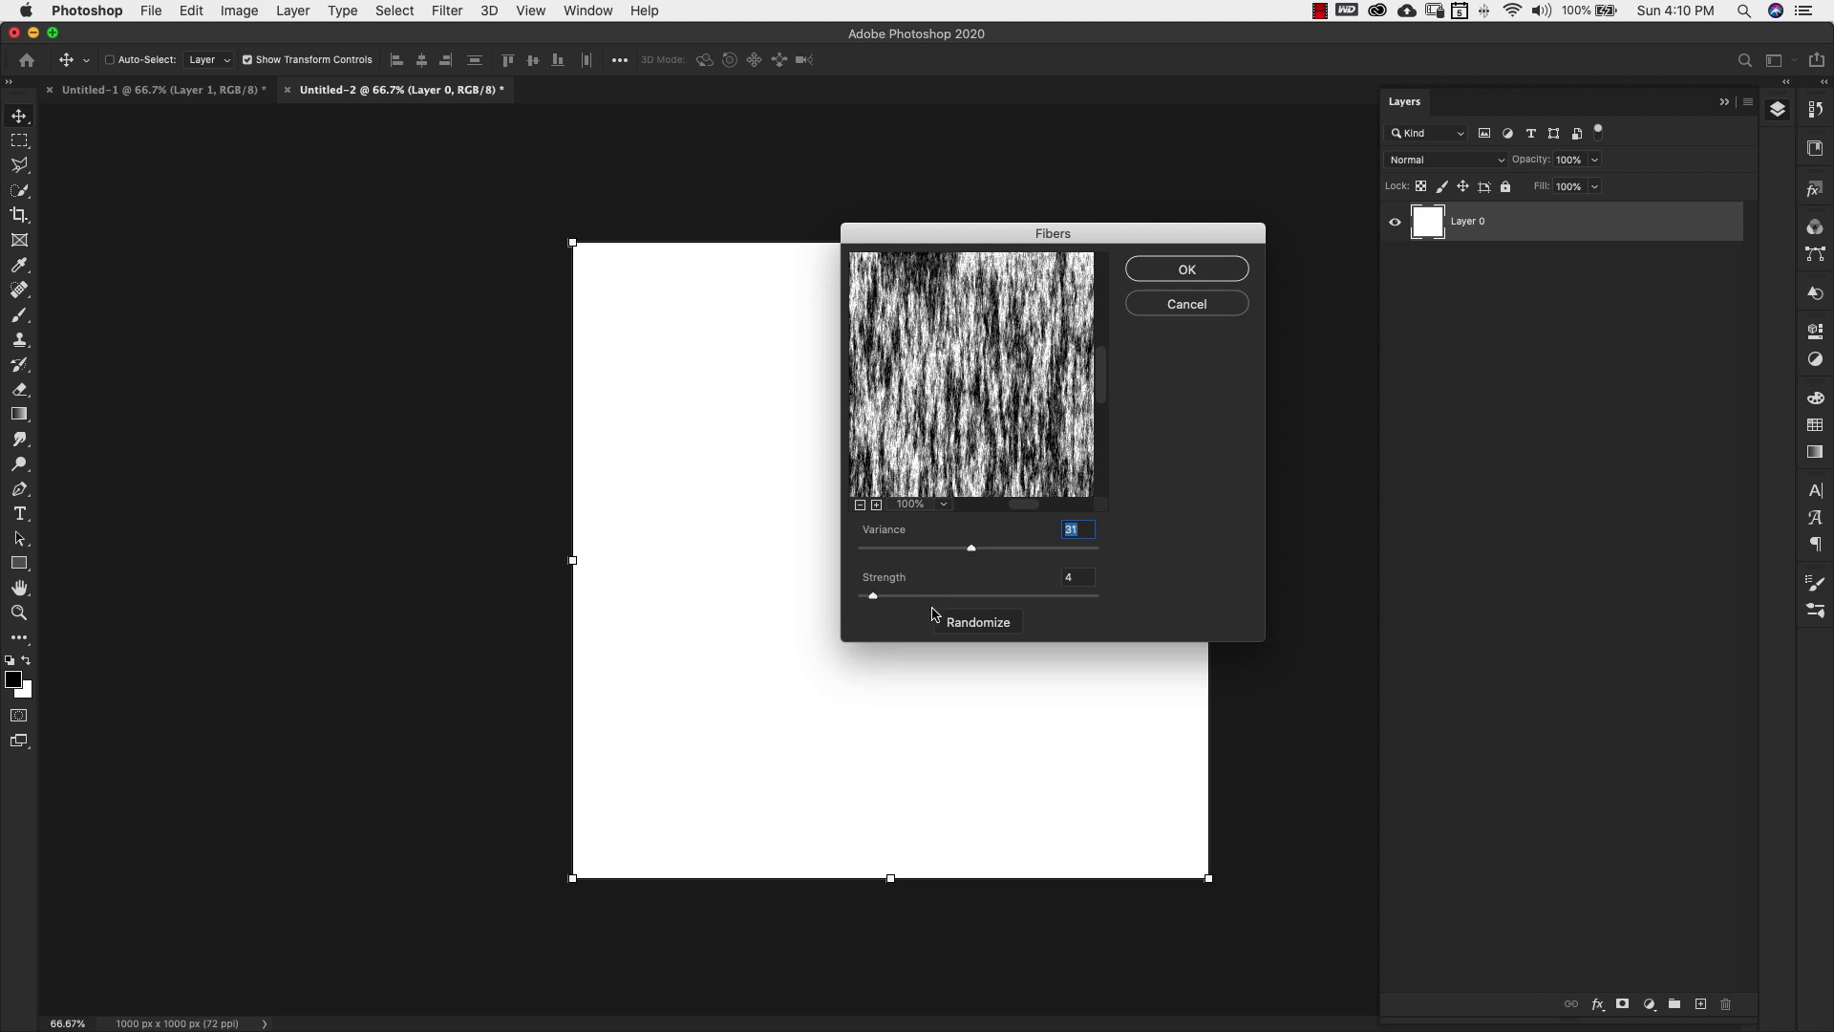
{"action": "left_click", "coordinate": [970, 626]}
{"action": "left_click", "coordinate": [972, 627]}
{"action": "left_click", "coordinate": [983, 627]}
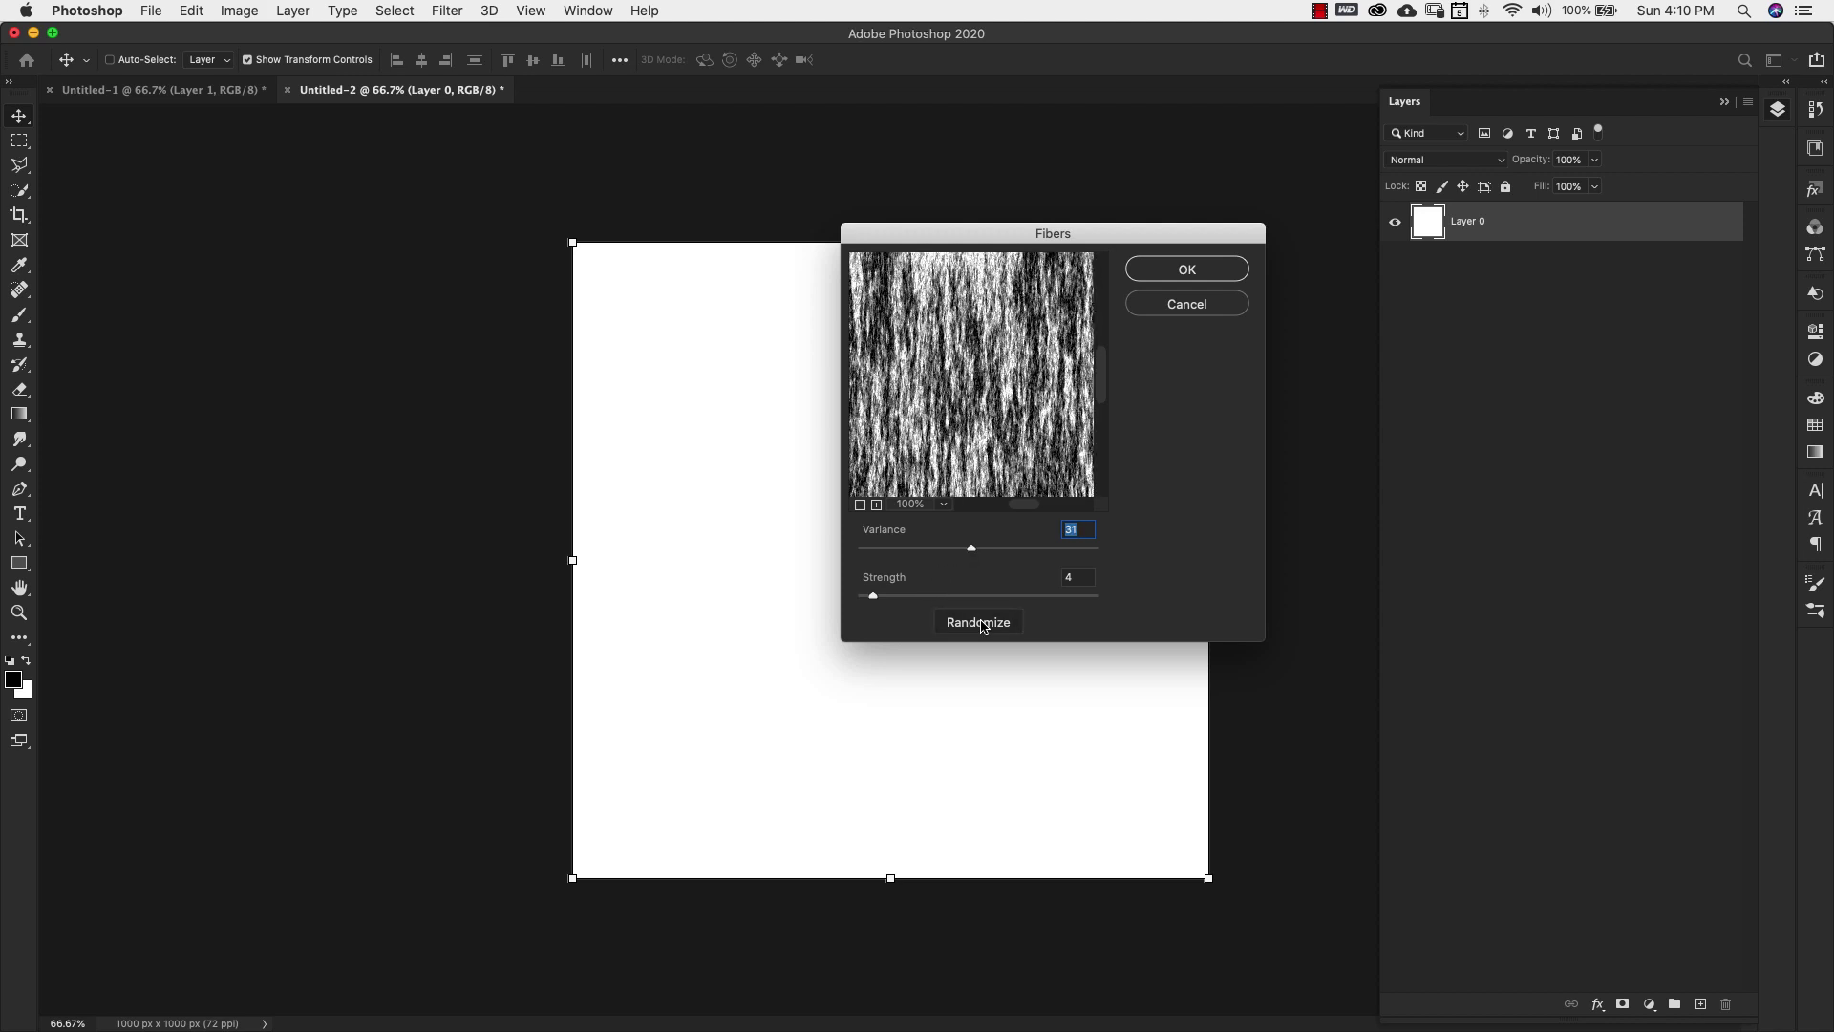
{"action": "left_click", "coordinate": [984, 627]}
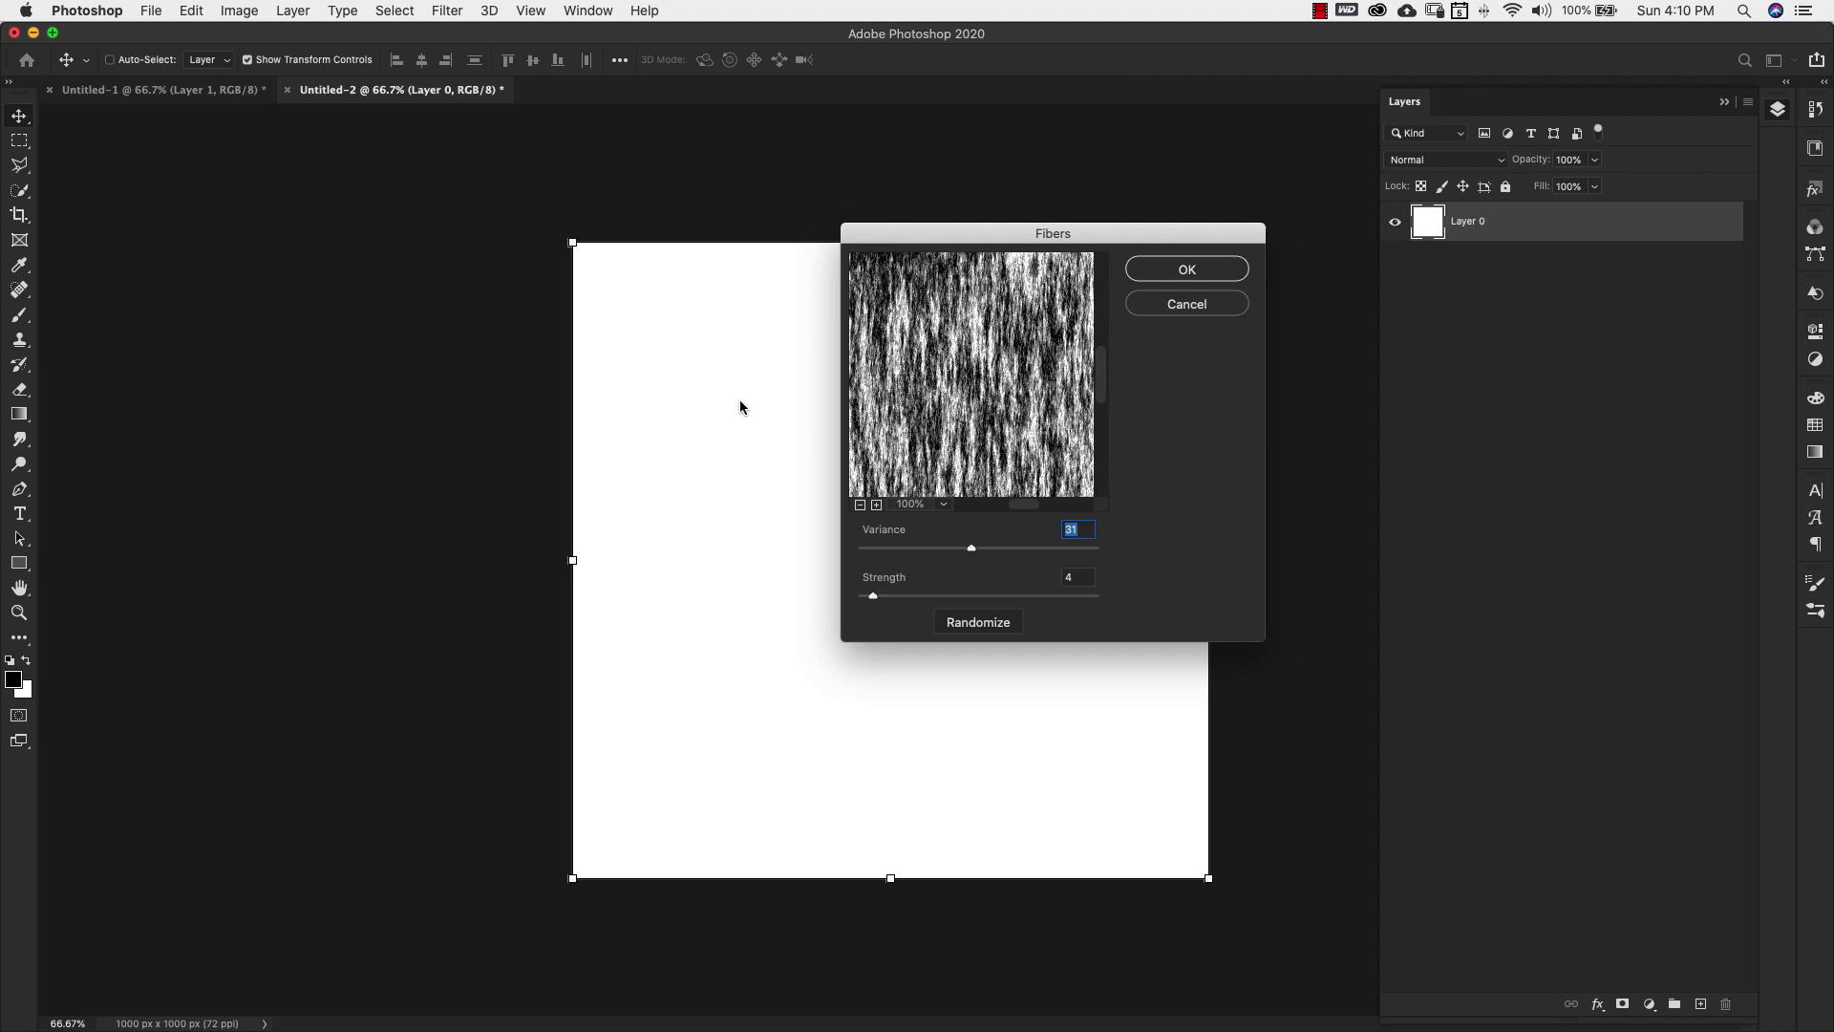
{"action": "mouse_move", "coordinate": [872, 601]}
{"action": "left_mouse_down"}
{"action": "mouse_move", "coordinate": [913, 600]}
{"action": "mouse_move", "coordinate": [866, 593]}
{"action": "left_mouse_up"}
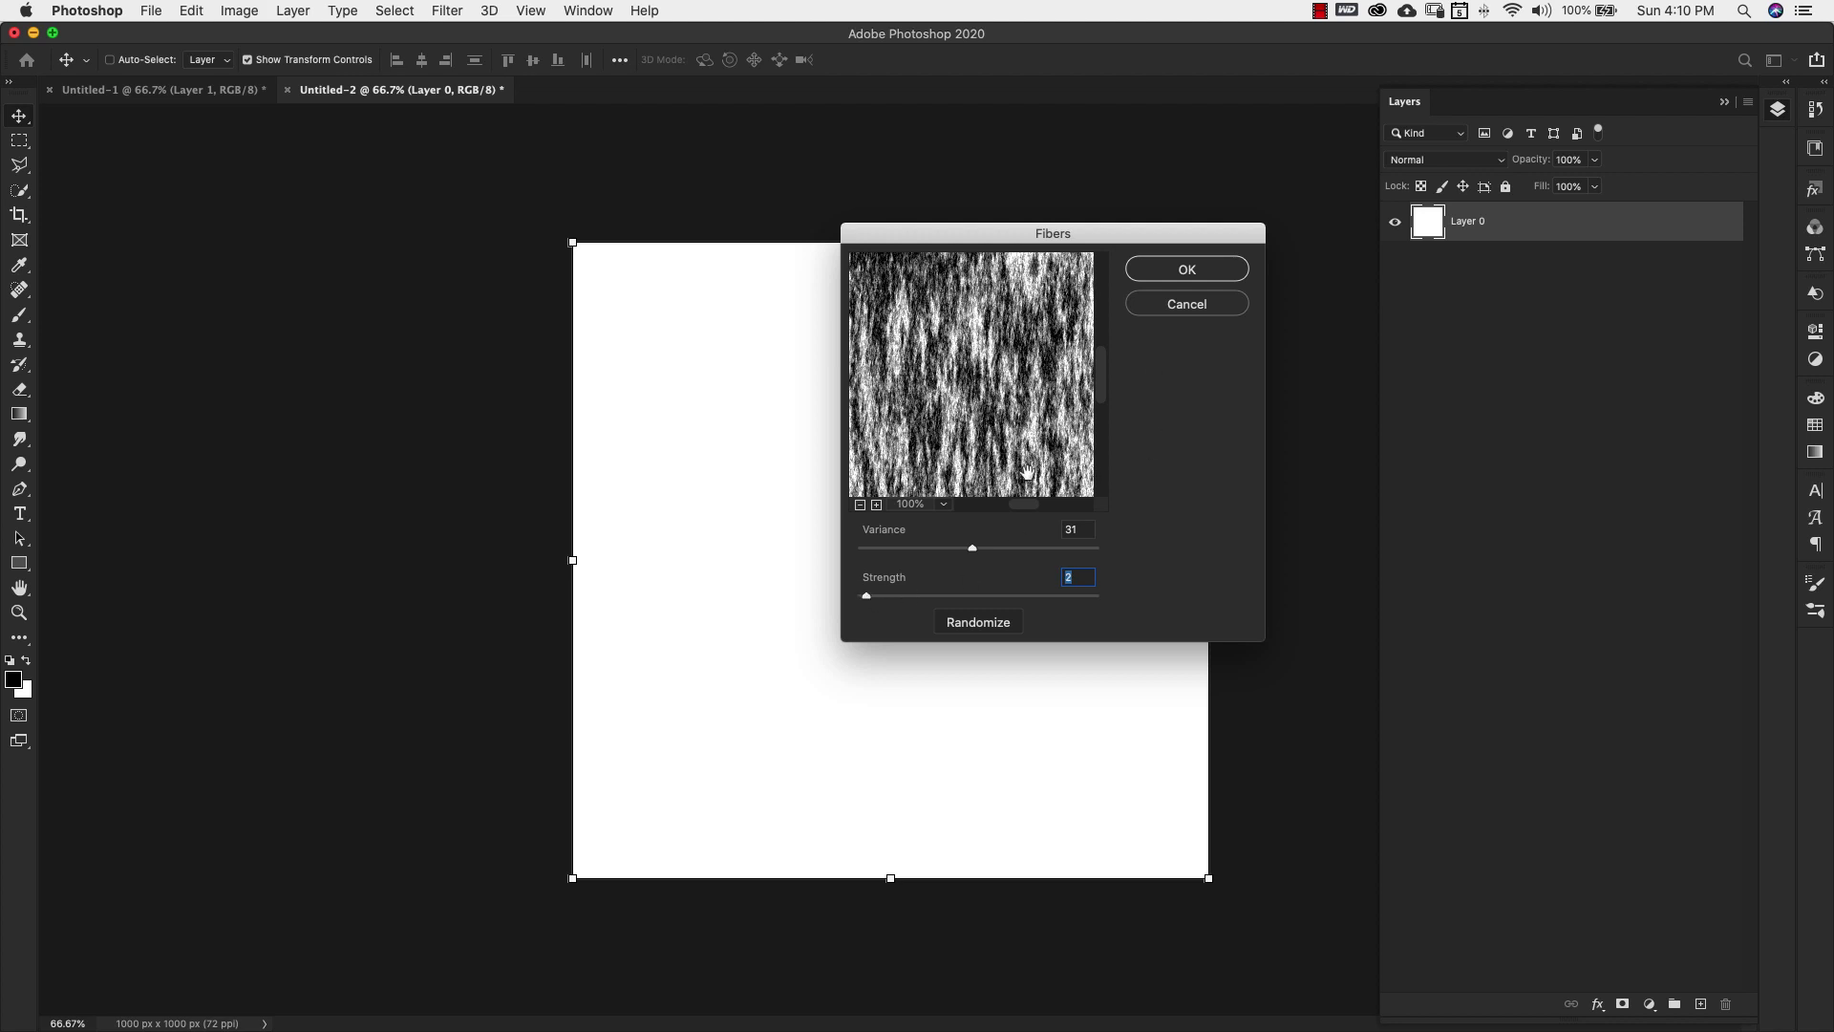
{"action": "left_click", "coordinate": [1187, 269]}
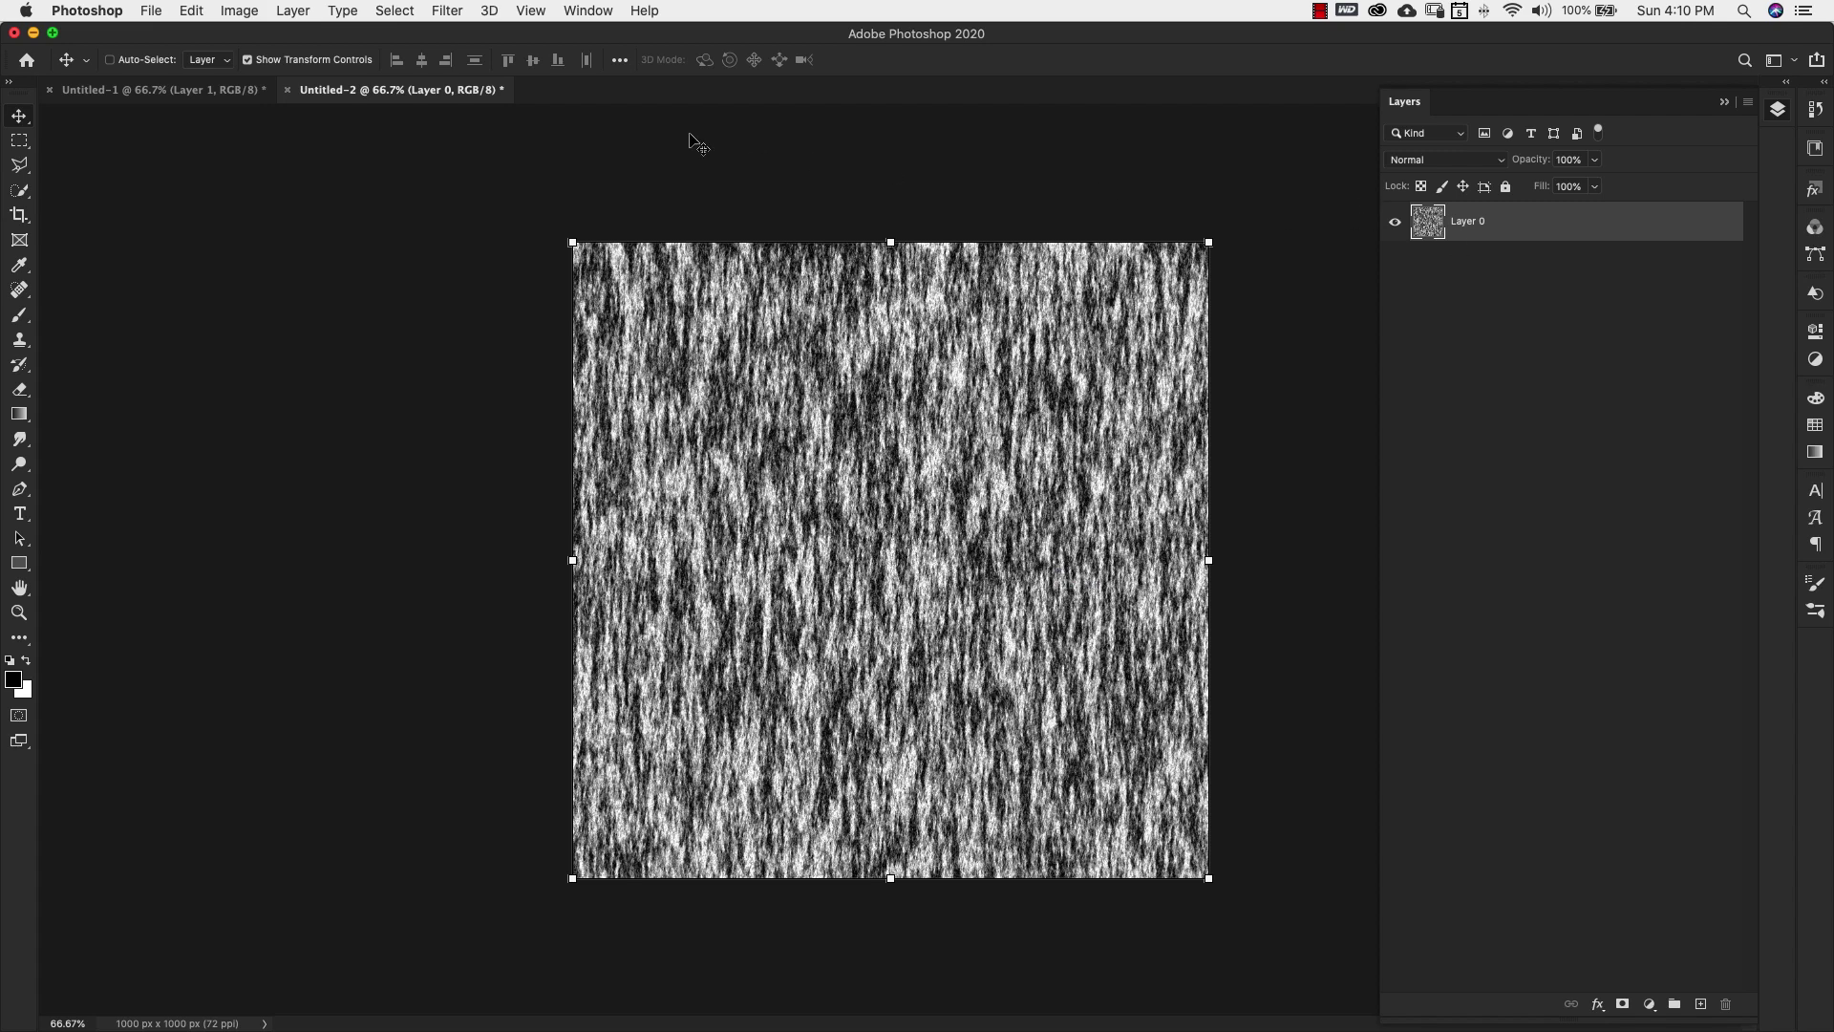
In Liquify at 50% preview, forward-warp the fibers into smooth vertical wavy streaks.
{"action": "left_click", "coordinate": [449, 12]}
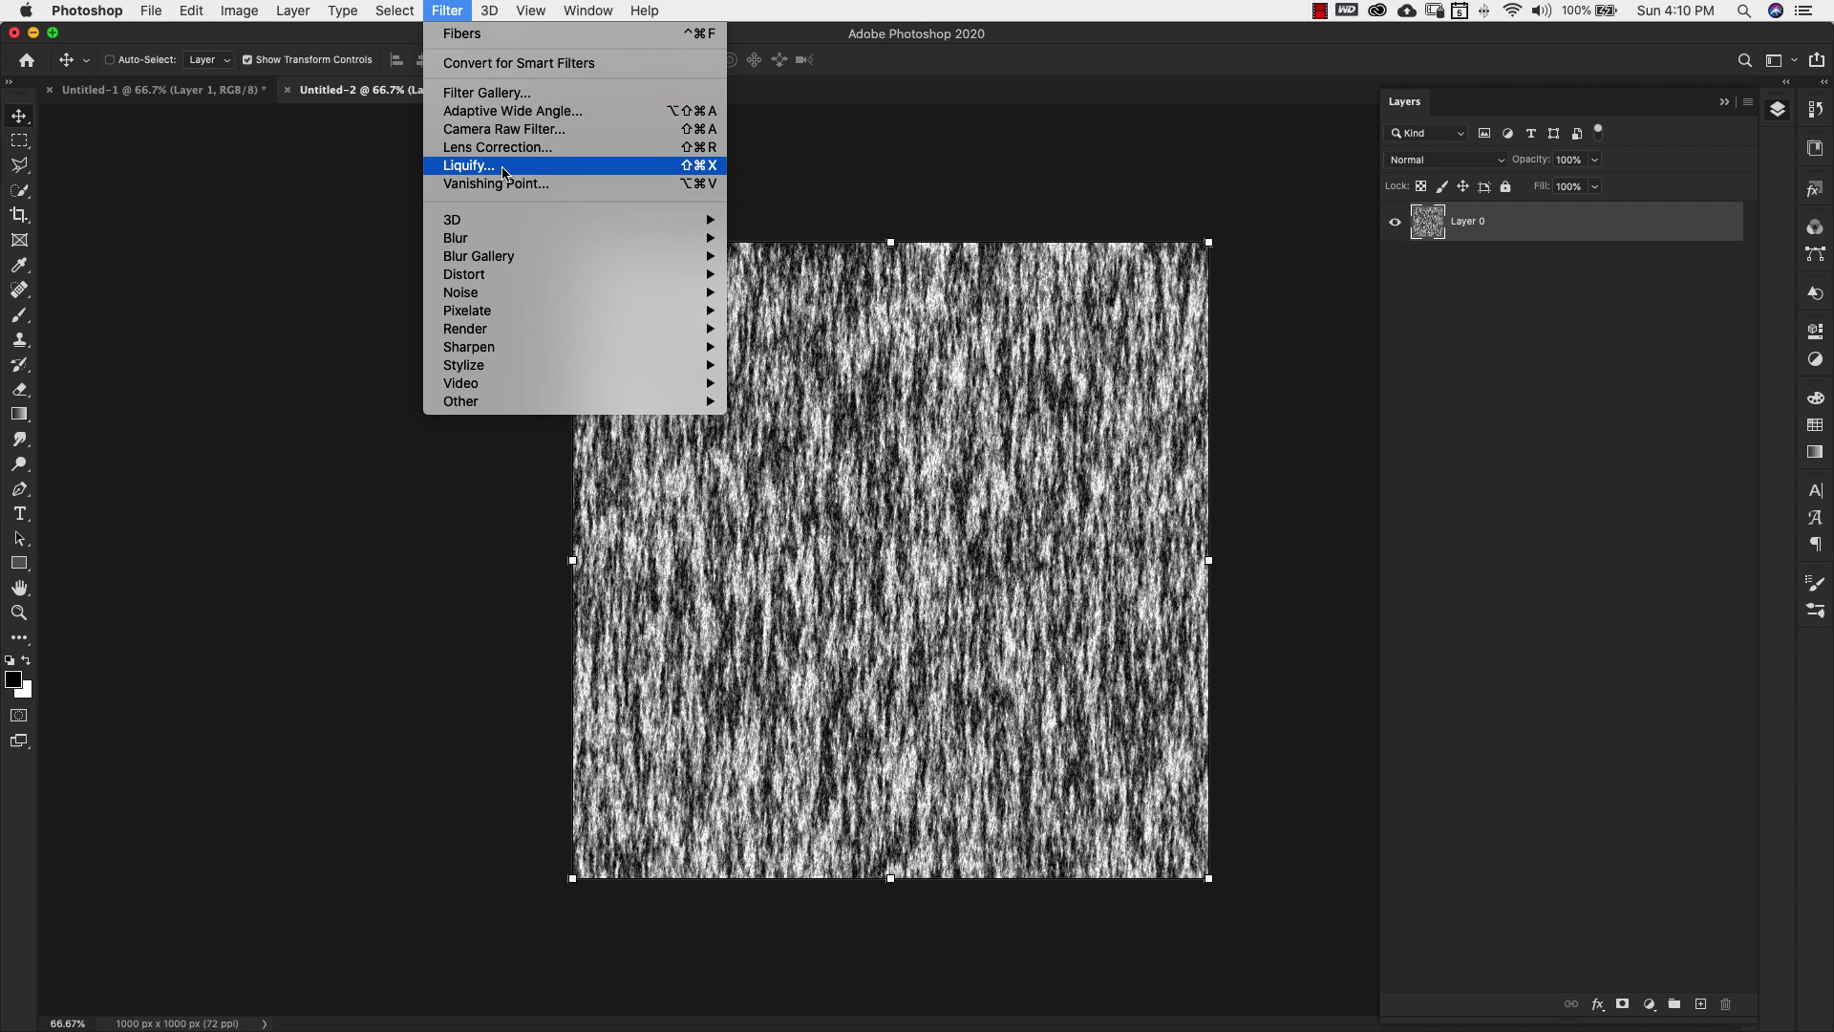
{"action": "left_click", "coordinate": [542, 168]}
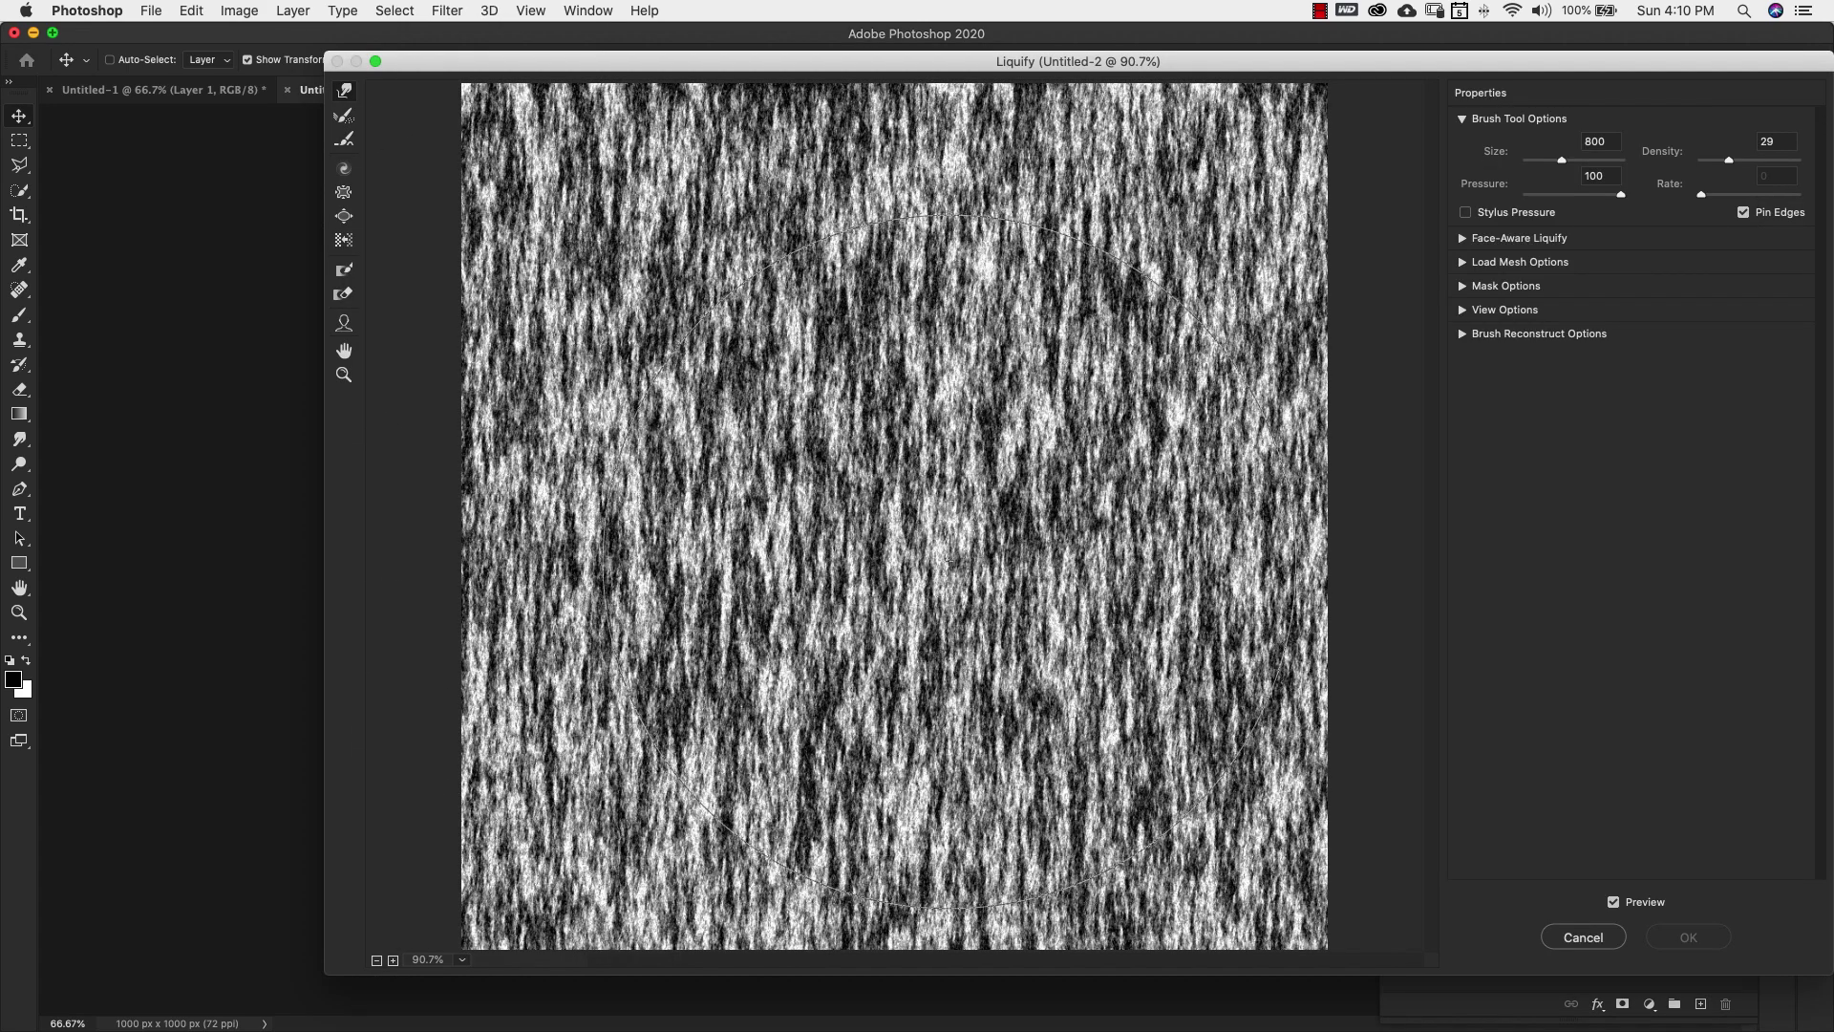
{"action": "left_click", "coordinate": [377, 960]}
{"action": "left_click", "coordinate": [377, 960]}
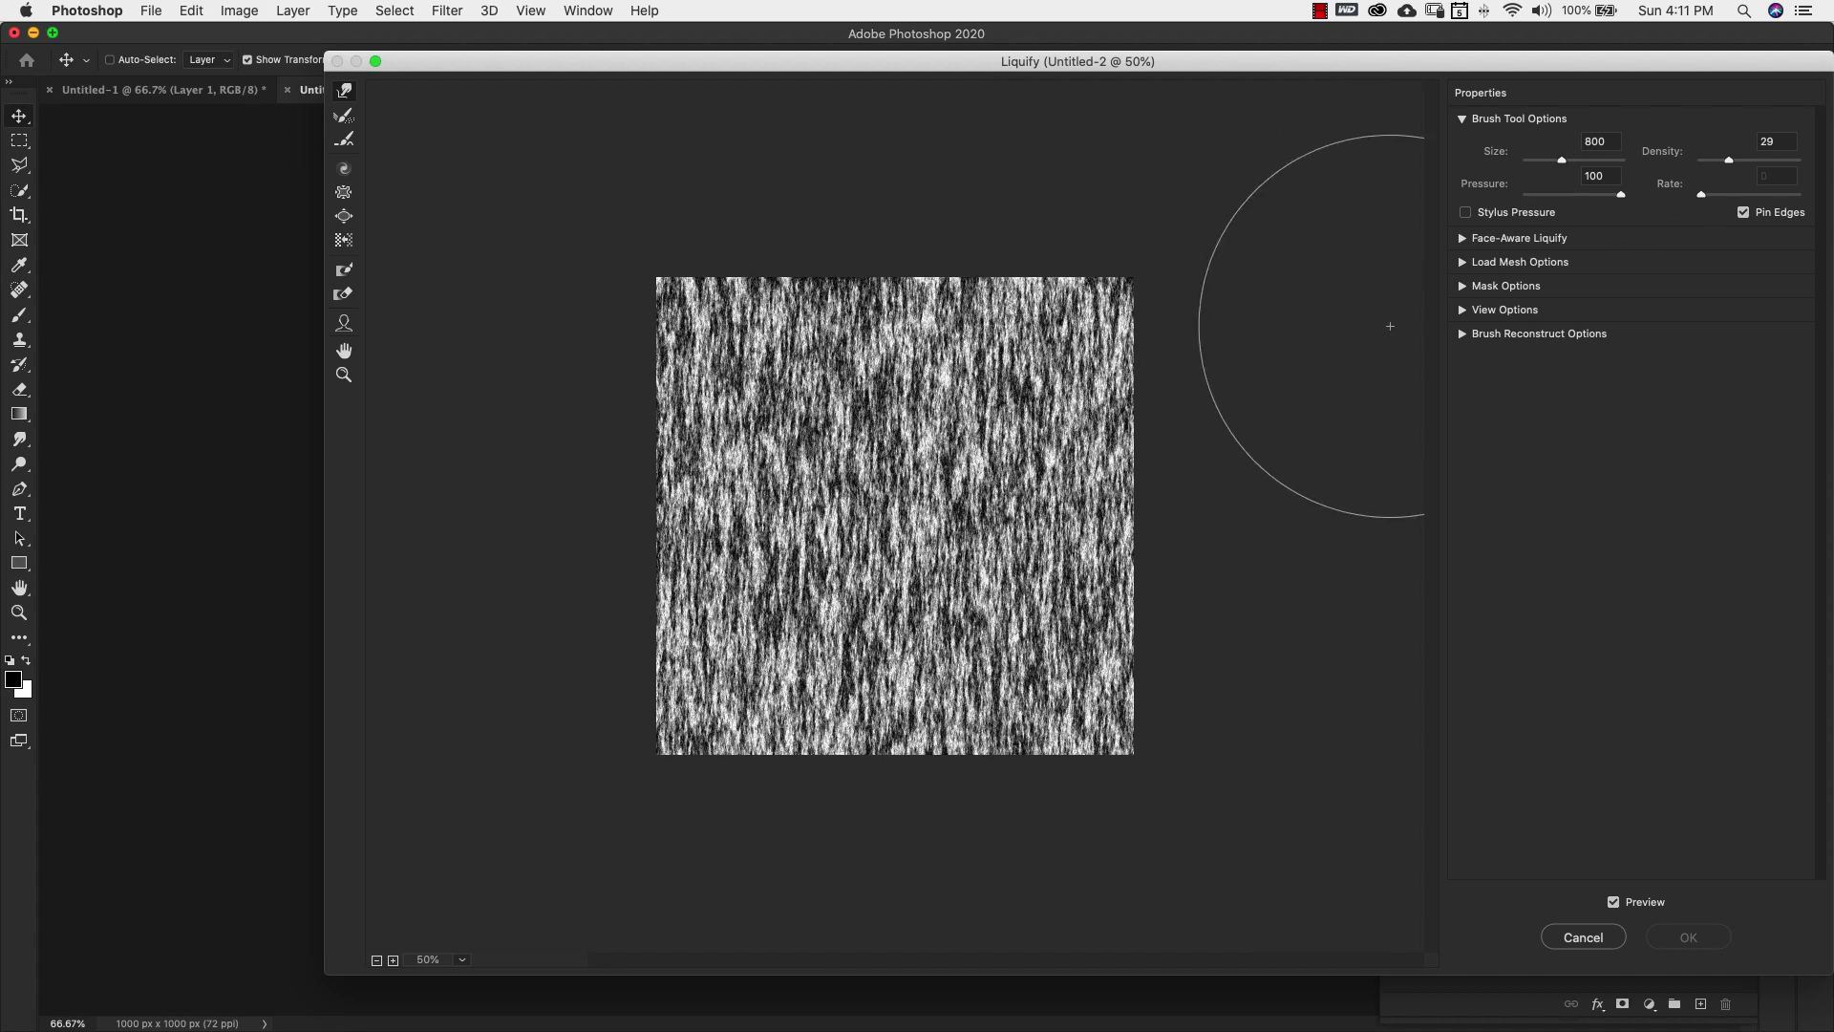
{"action": "mouse_move", "coordinate": [759, 312]}
{"action": "left_mouse_down"}
{"action": "mouse_move", "coordinate": [742, 421]}
{"action": "mouse_move", "coordinate": [769, 650]}
{"action": "mouse_move", "coordinate": [696, 656]}
{"action": "mouse_move", "coordinate": [697, 344]}
{"action": "mouse_move", "coordinate": [668, 835]}
{"action": "mouse_move", "coordinate": [872, 197]}
{"action": "mouse_move", "coordinate": [908, 651]}
{"action": "mouse_move", "coordinate": [898, 811]}
{"action": "mouse_move", "coordinate": [1023, 347]}
{"action": "mouse_move", "coordinate": [1064, 758]}
{"action": "mouse_move", "coordinate": [1137, 319]}
{"action": "mouse_move", "coordinate": [1149, 851]}
{"action": "mouse_move", "coordinate": [1044, 652]}
{"action": "mouse_move", "coordinate": [995, 196]}
{"action": "mouse_move", "coordinate": [1121, 803]}
{"action": "mouse_move", "coordinate": [850, 305]}
{"action": "mouse_move", "coordinate": [856, 811]}
{"action": "mouse_move", "coordinate": [831, 340]}
{"action": "mouse_move", "coordinate": [872, 428]}
{"action": "mouse_move", "coordinate": [868, 500]}
{"action": "mouse_move", "coordinate": [859, 401]}
{"action": "left_mouse_up"}
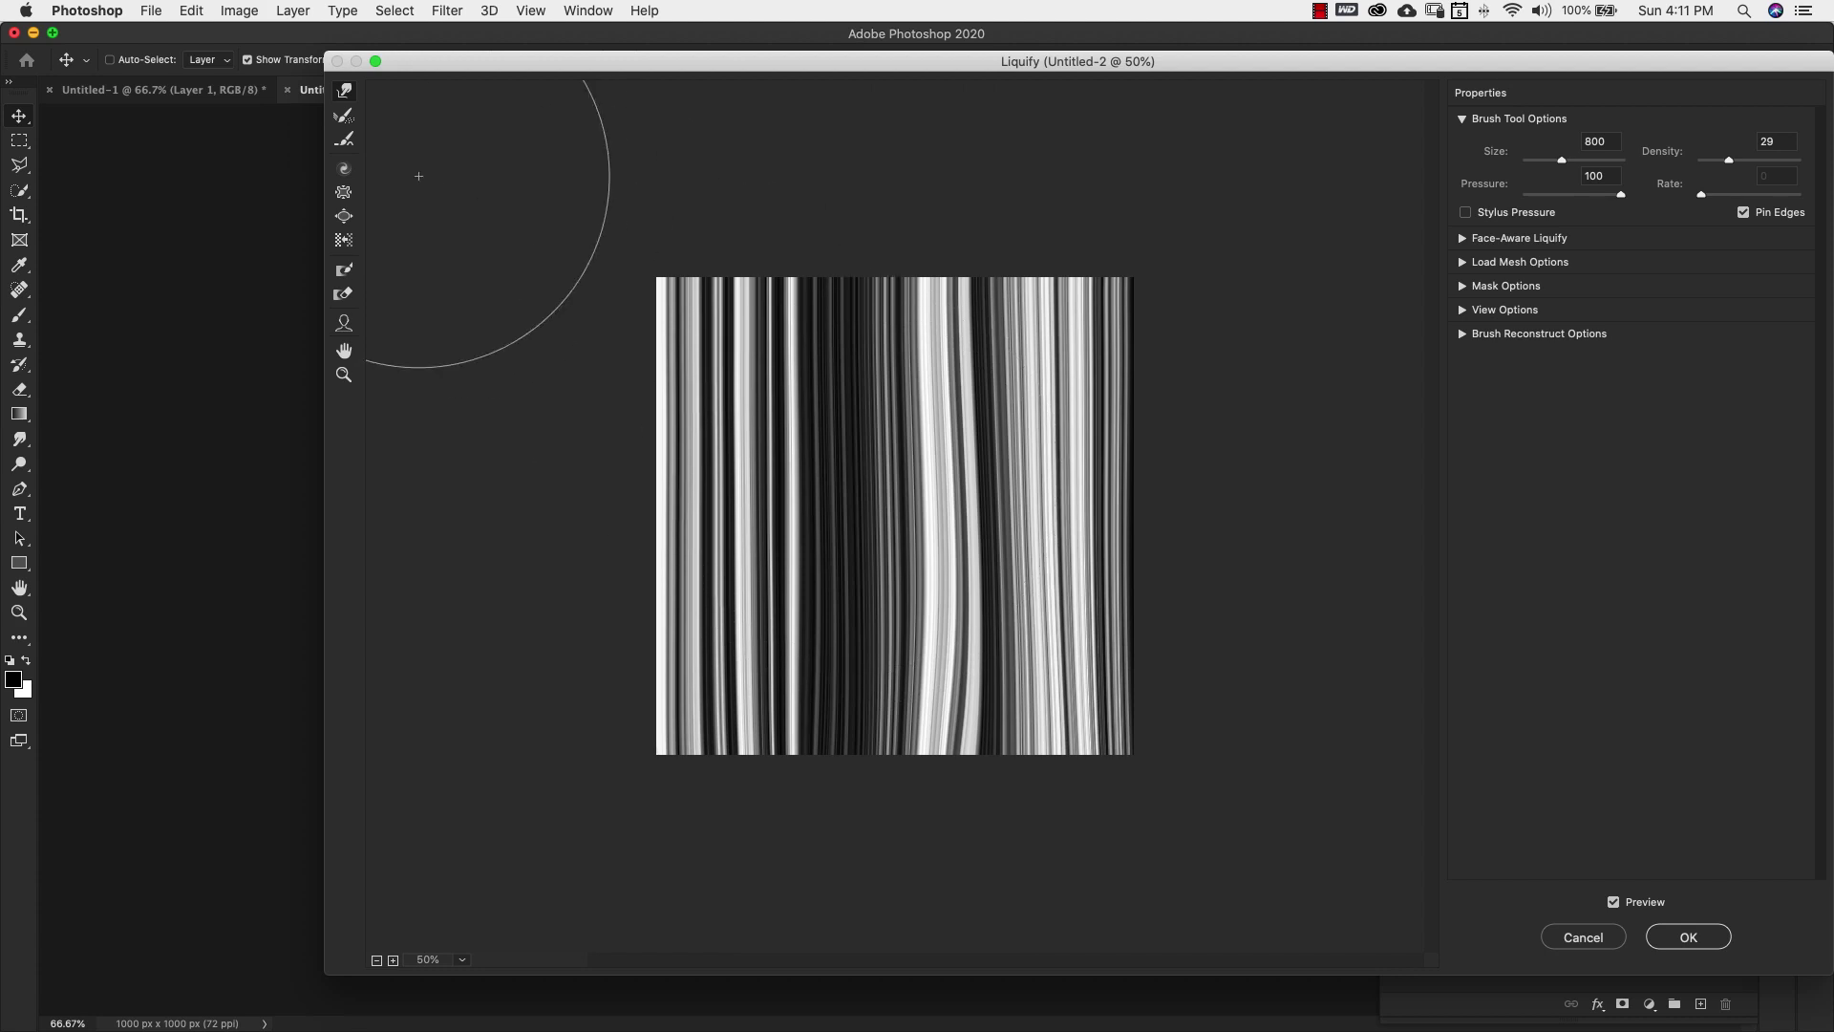
Bloat the stripes on the right, reshape them with Forward Warp, and apply Liquify.
{"action": "left_click", "coordinate": [348, 222]}
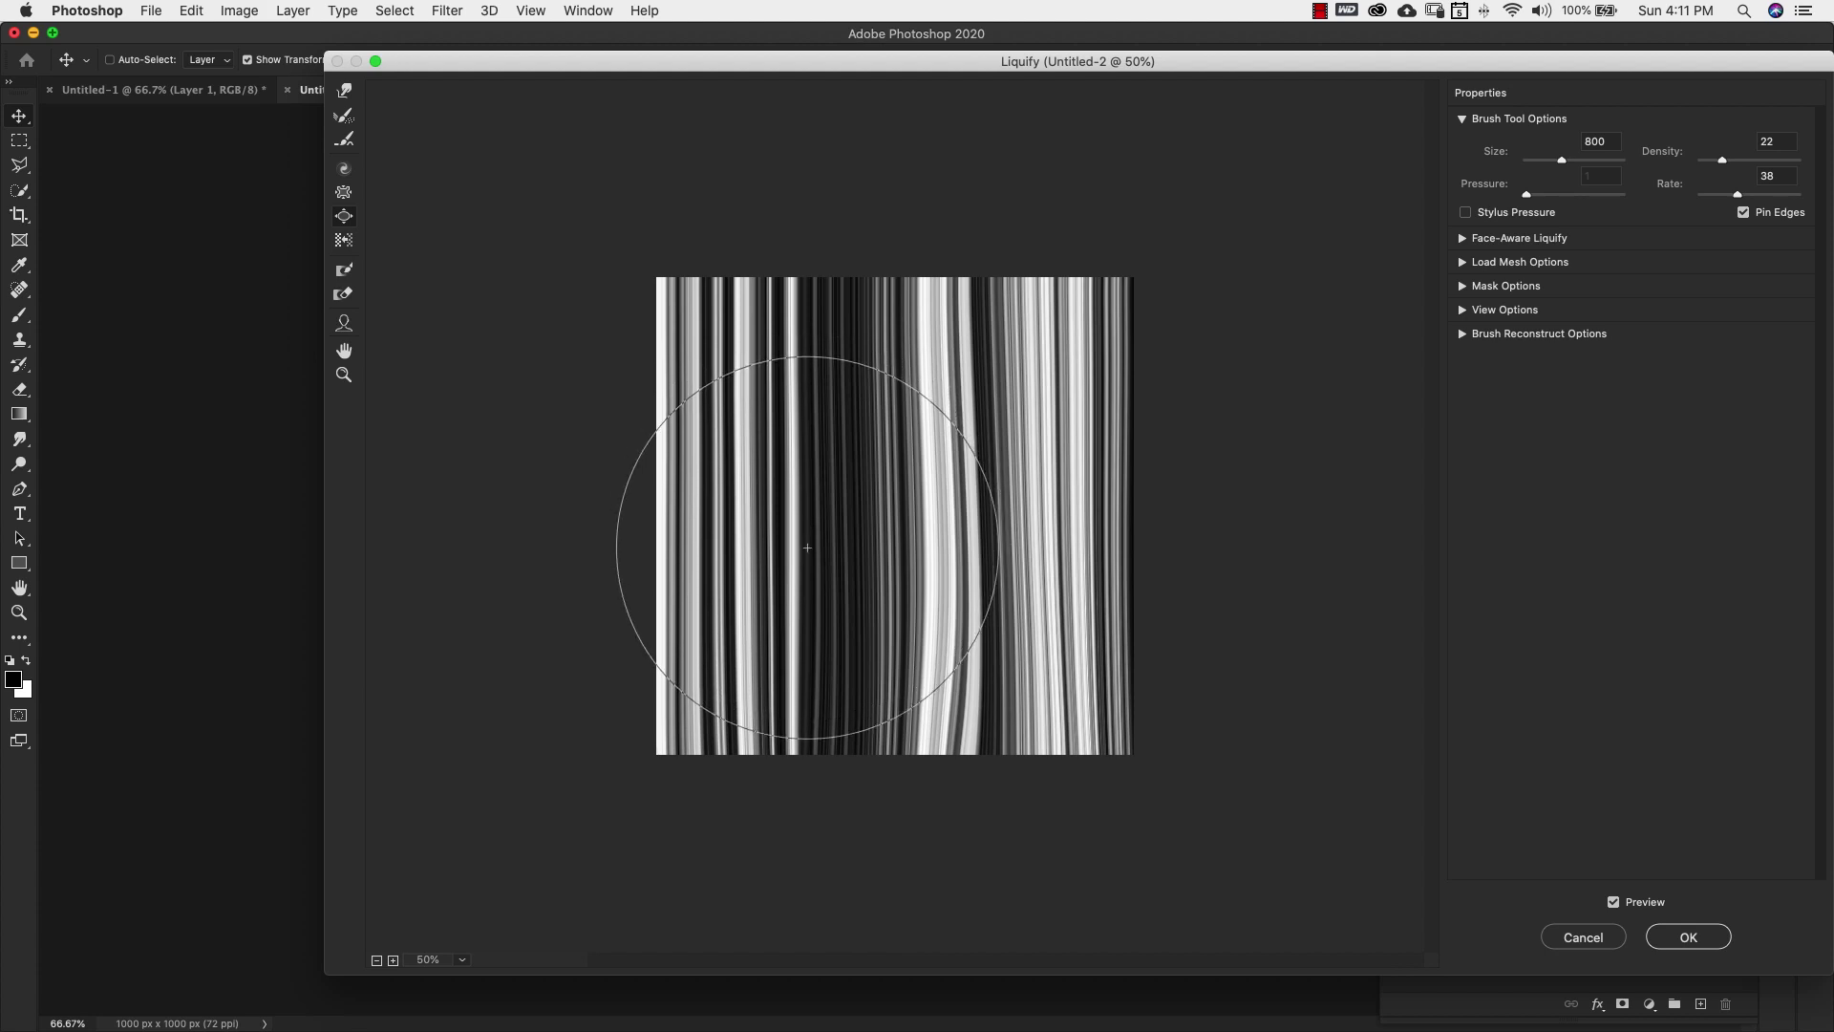
{"action": "left_click_drag", "start_coordinate": [1057, 525], "coordinate": [1041, 510]}
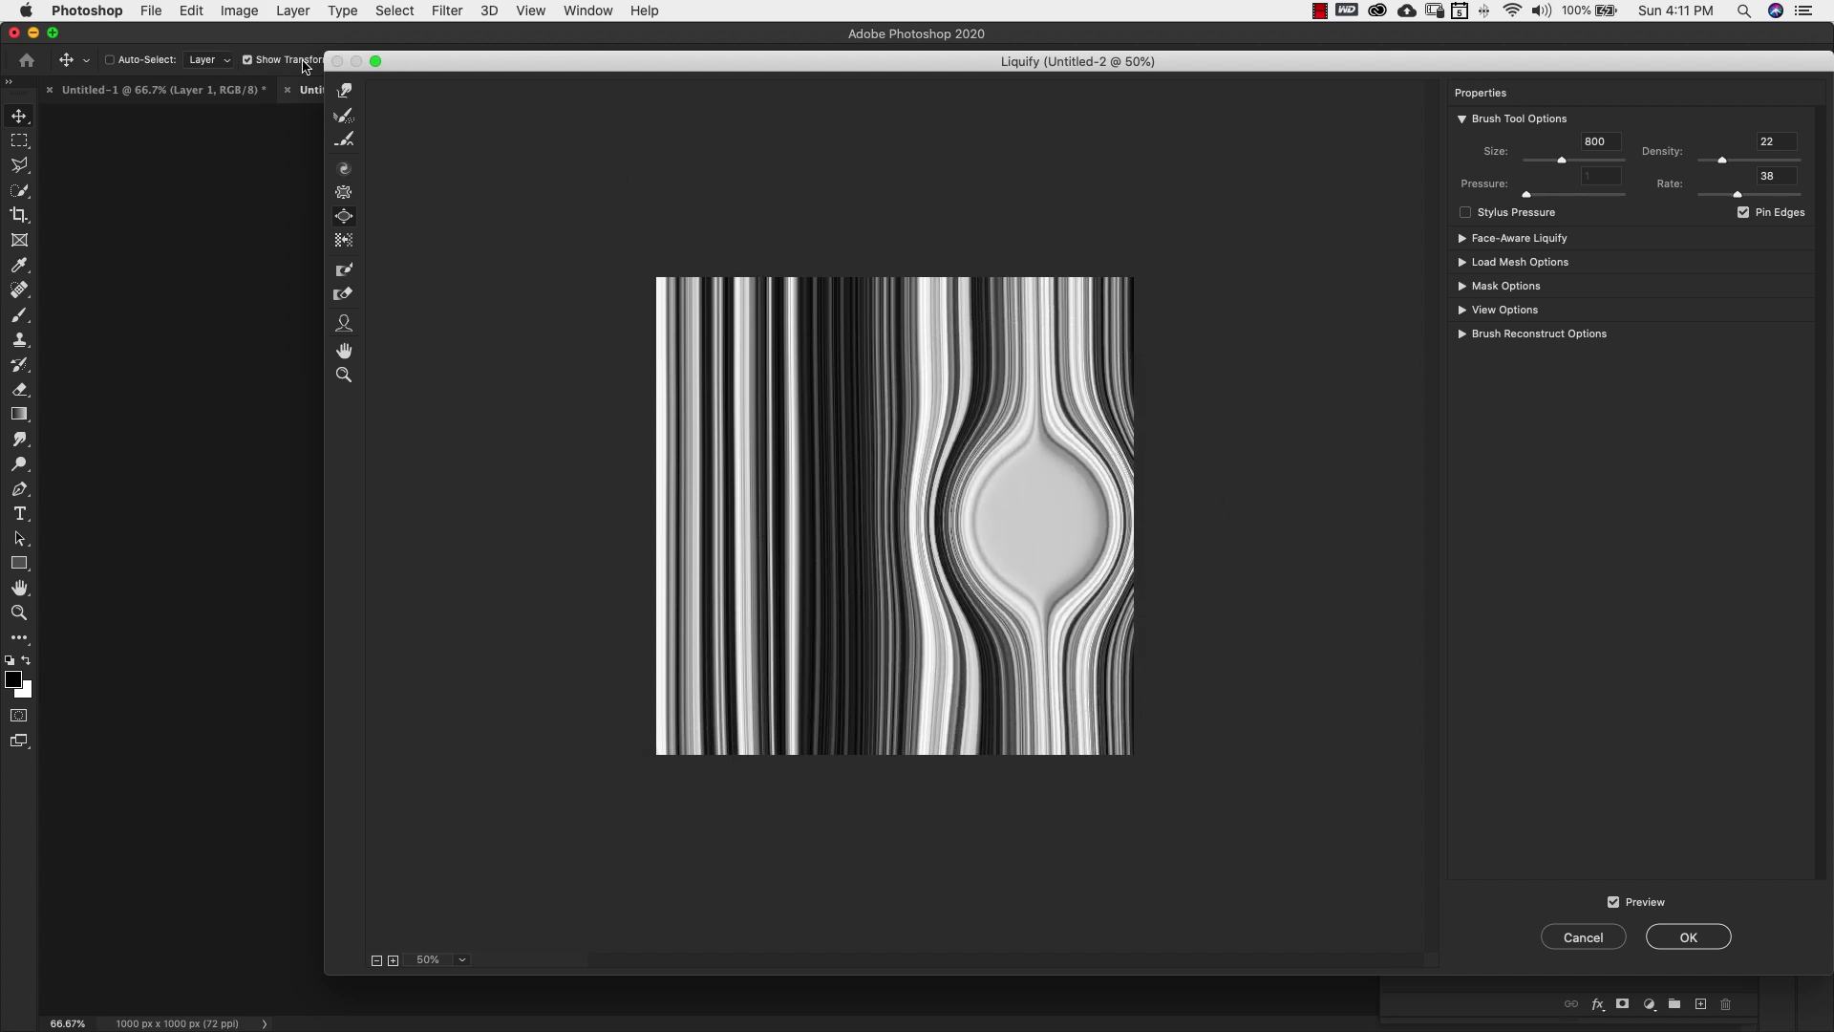
{"action": "left_click", "coordinate": [344, 90]}
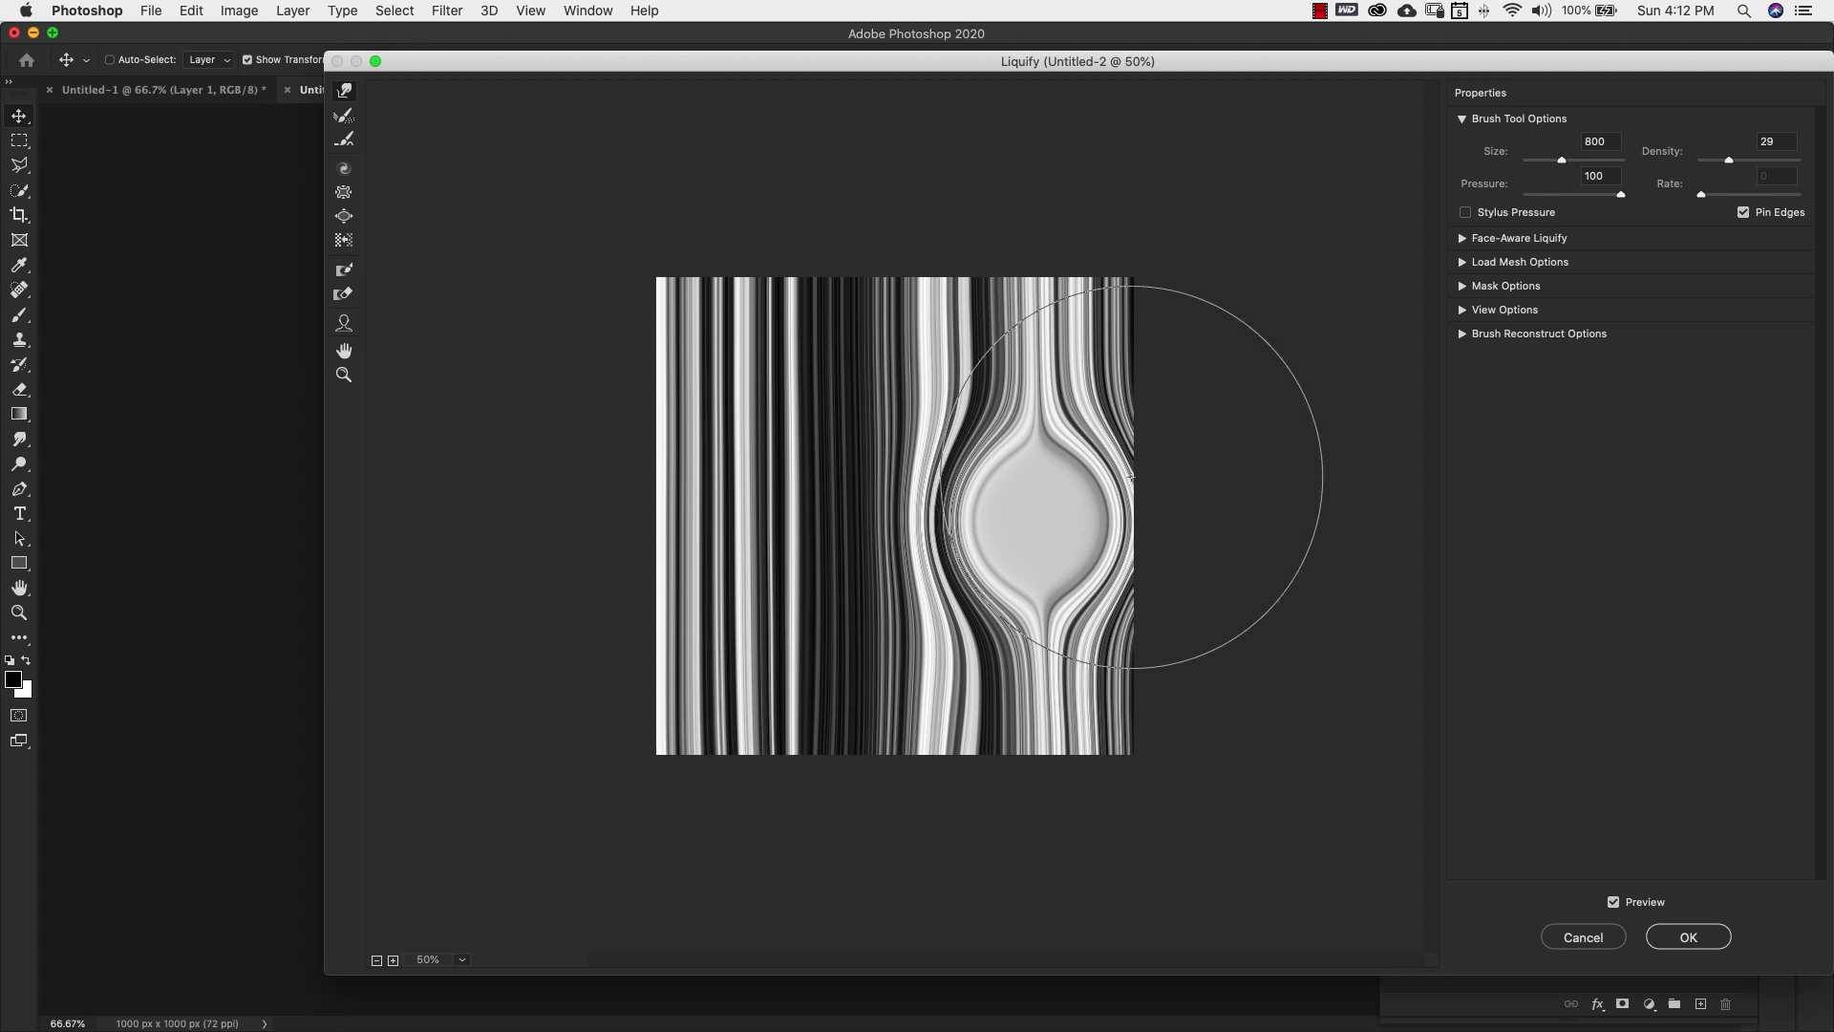
{"action": "mouse_move", "coordinate": [1126, 409]}
{"action": "left_mouse_down"}
{"action": "mouse_move", "coordinate": [1126, 327]}
{"action": "mouse_move", "coordinate": [1067, 302]}
{"action": "mouse_move", "coordinate": [779, 477]}
{"action": "mouse_move", "coordinate": [871, 726]}
{"action": "mouse_move", "coordinate": [1117, 554]}
{"action": "mouse_move", "coordinate": [1113, 401]}
{"action": "mouse_move", "coordinate": [1092, 434]}
{"action": "left_mouse_up"}
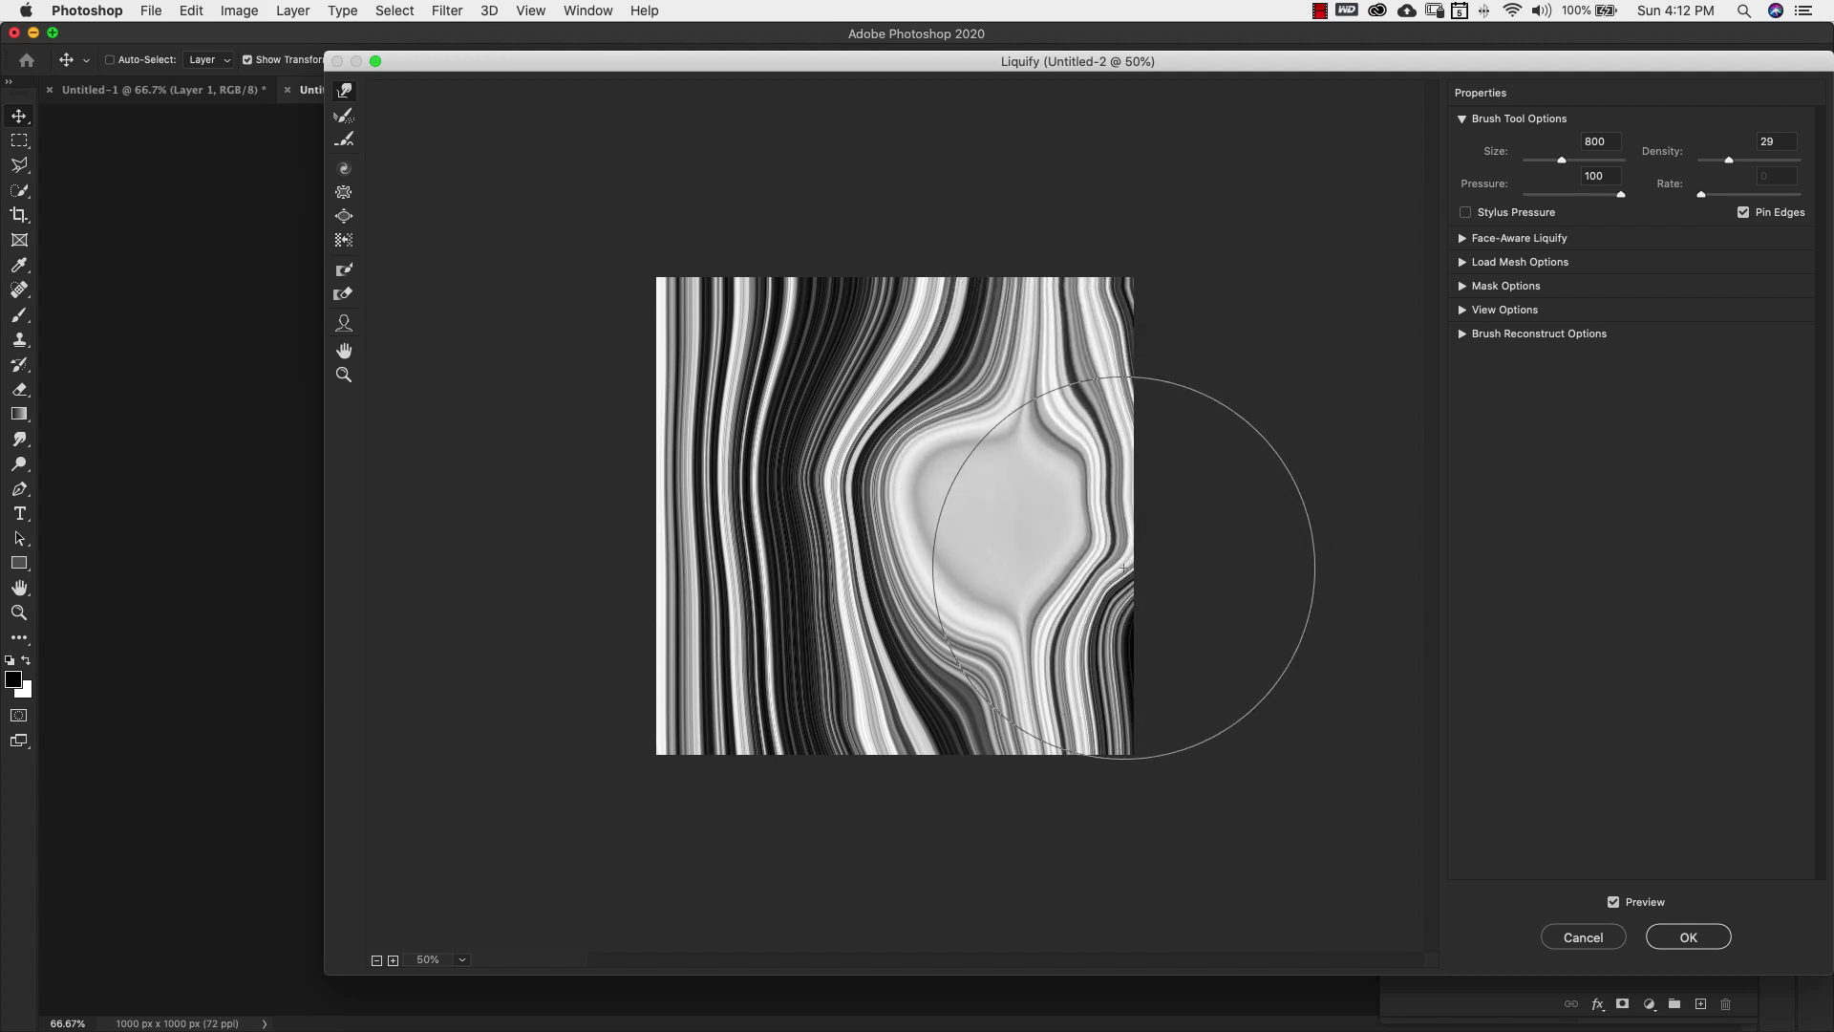
{"action": "mouse_move", "coordinate": [1123, 567]}
{"action": "left_mouse_down"}
{"action": "mouse_move", "coordinate": [1117, 667]}
{"action": "mouse_move", "coordinate": [1083, 728]}
{"action": "mouse_move", "coordinate": [1087, 750]}
{"action": "mouse_move", "coordinate": [1127, 756]}
{"action": "mouse_move", "coordinate": [1013, 760]}
{"action": "mouse_move", "coordinate": [1030, 765]}
{"action": "mouse_move", "coordinate": [927, 807]}
{"action": "mouse_move", "coordinate": [778, 757]}
{"action": "mouse_move", "coordinate": [675, 676]}
{"action": "mouse_move", "coordinate": [620, 533]}
{"action": "mouse_move", "coordinate": [700, 335]}
{"action": "mouse_move", "coordinate": [679, 225]}
{"action": "mouse_move", "coordinate": [668, 352]}
{"action": "mouse_move", "coordinate": [615, 490]}
{"action": "mouse_move", "coordinate": [621, 593]}
{"action": "mouse_move", "coordinate": [649, 646]}
{"action": "mouse_move", "coordinate": [766, 500]}
{"action": "mouse_move", "coordinate": [815, 254]}
{"action": "mouse_move", "coordinate": [736, 344]}
{"action": "mouse_move", "coordinate": [743, 698]}
{"action": "mouse_move", "coordinate": [790, 295]}
{"action": "mouse_move", "coordinate": [691, 344]}
{"action": "mouse_move", "coordinate": [1097, 278]}
{"action": "mouse_move", "coordinate": [1119, 292]}
{"action": "mouse_move", "coordinate": [1117, 204]}
{"action": "mouse_move", "coordinate": [1122, 219]}
{"action": "left_mouse_up"}
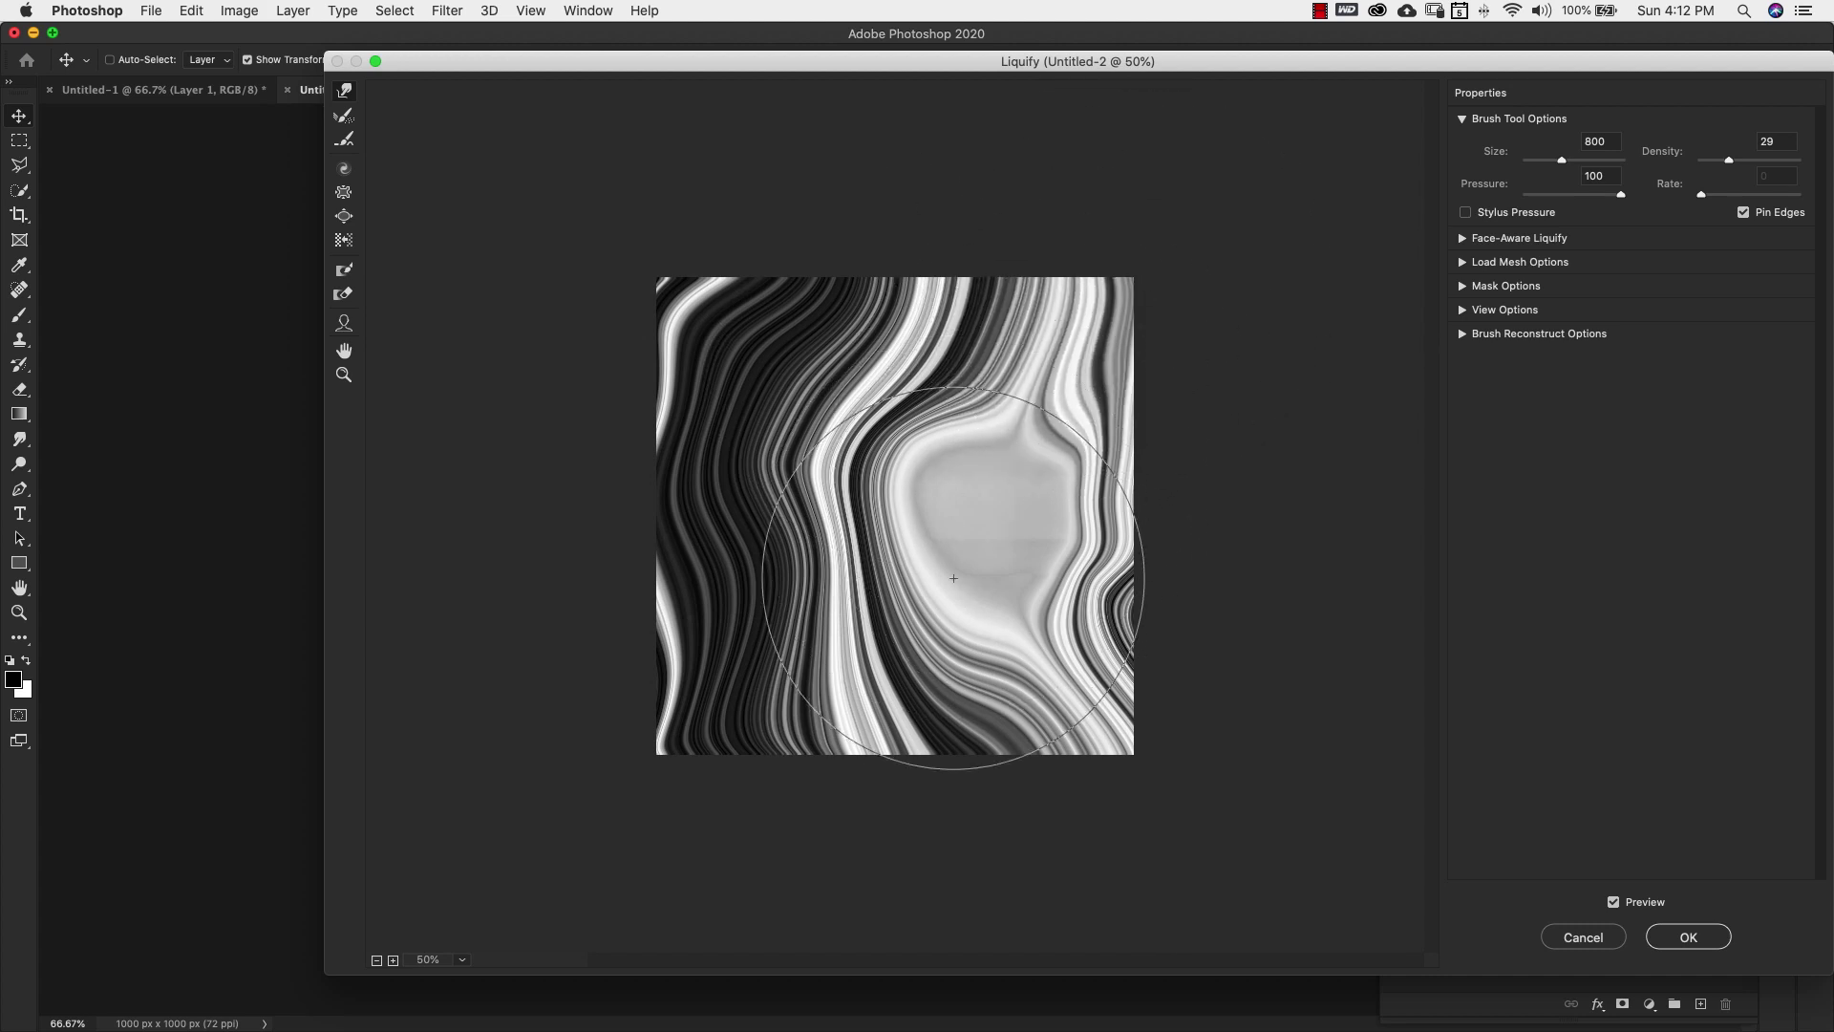
{"action": "mouse_move", "coordinate": [954, 578]}
{"action": "left_mouse_down"}
{"action": "mouse_move", "coordinate": [905, 653]}
{"action": "mouse_move", "coordinate": [867, 654]}
{"action": "mouse_move", "coordinate": [889, 687]}
{"action": "mouse_move", "coordinate": [867, 729]}
{"action": "mouse_move", "coordinate": [792, 615]}
{"action": "mouse_move", "coordinate": [746, 622]}
{"action": "mouse_move", "coordinate": [732, 590]}
{"action": "mouse_move", "coordinate": [636, 607]}
{"action": "mouse_move", "coordinate": [695, 594]}
{"action": "mouse_move", "coordinate": [679, 516]}
{"action": "mouse_move", "coordinate": [1021, 590]}
{"action": "mouse_move", "coordinate": [965, 496]}
{"action": "mouse_move", "coordinate": [1029, 558]}
{"action": "mouse_move", "coordinate": [1007, 591]}
{"action": "mouse_move", "coordinate": [1060, 492]}
{"action": "mouse_move", "coordinate": [725, 431]}
{"action": "mouse_move", "coordinate": [702, 359]}
{"action": "mouse_move", "coordinate": [715, 394]}
{"action": "mouse_move", "coordinate": [700, 393]}
{"action": "mouse_move", "coordinate": [676, 527]}
{"action": "mouse_move", "coordinate": [934, 367]}
{"action": "mouse_move", "coordinate": [991, 284]}
{"action": "mouse_move", "coordinate": [1030, 318]}
{"action": "mouse_move", "coordinate": [1142, 316]}
{"action": "left_mouse_up"}
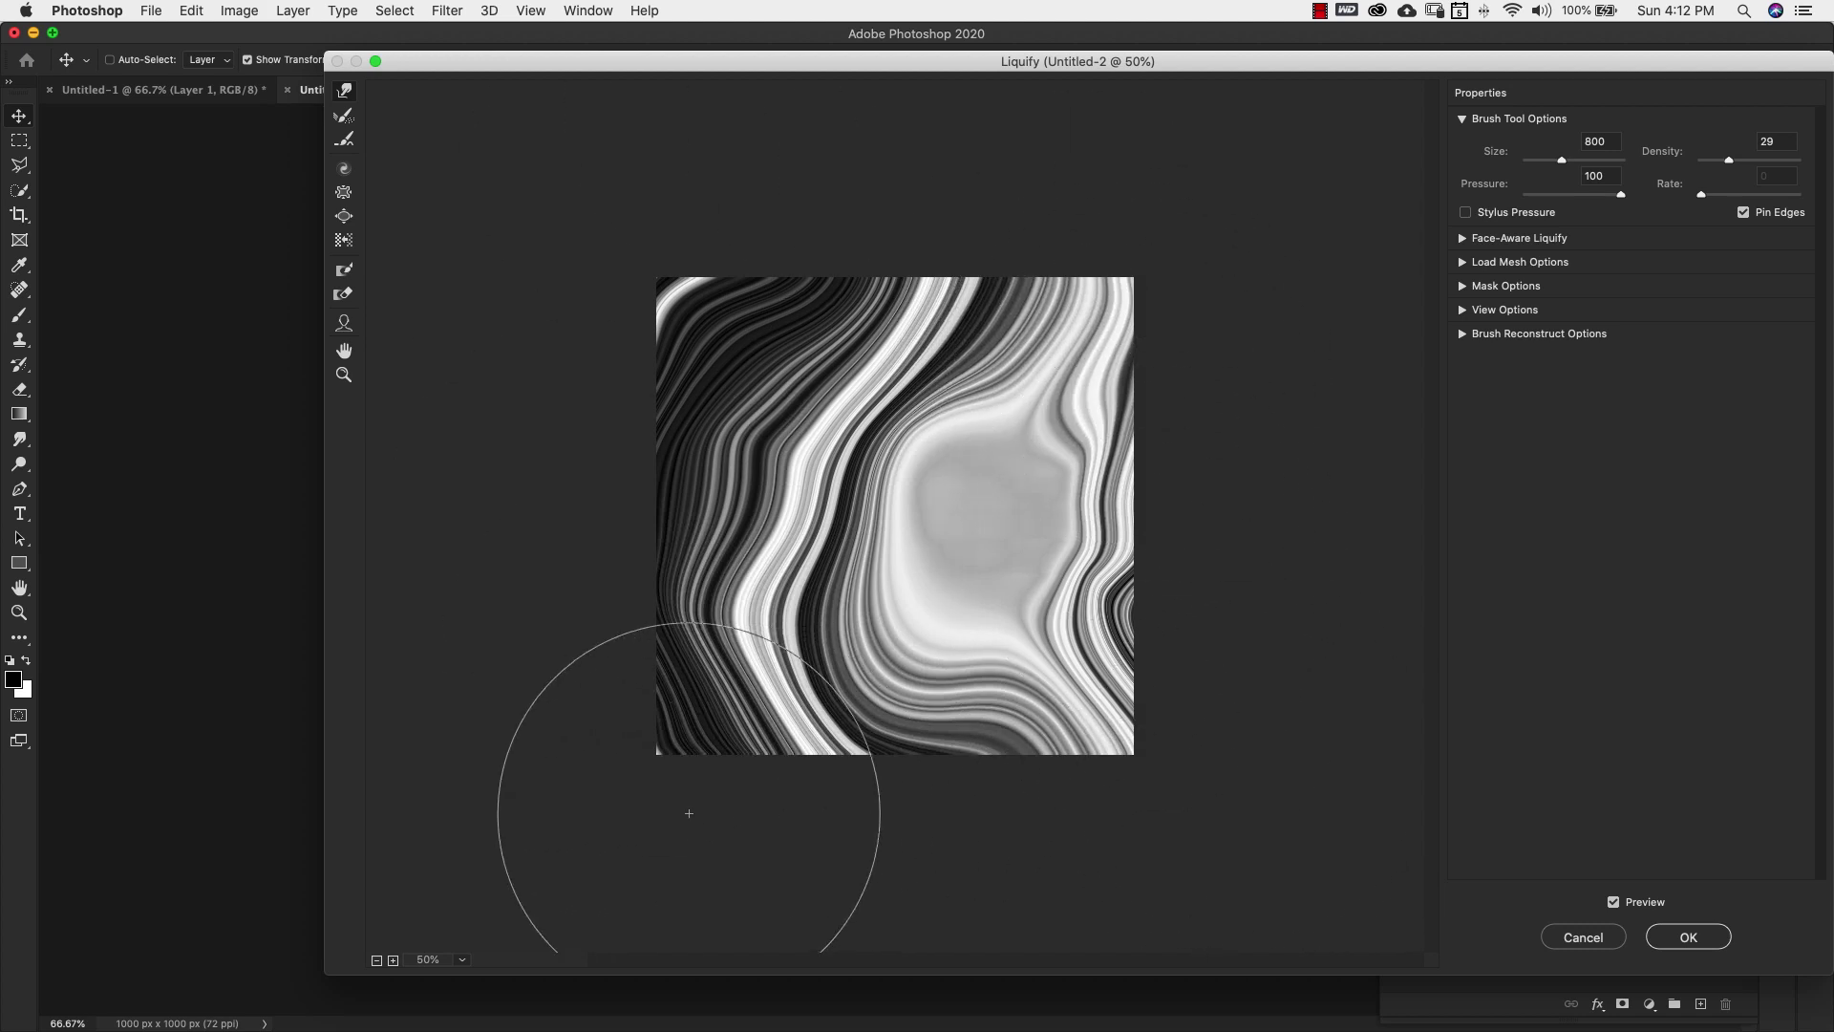
{"action": "left_click", "coordinate": [1689, 937]}
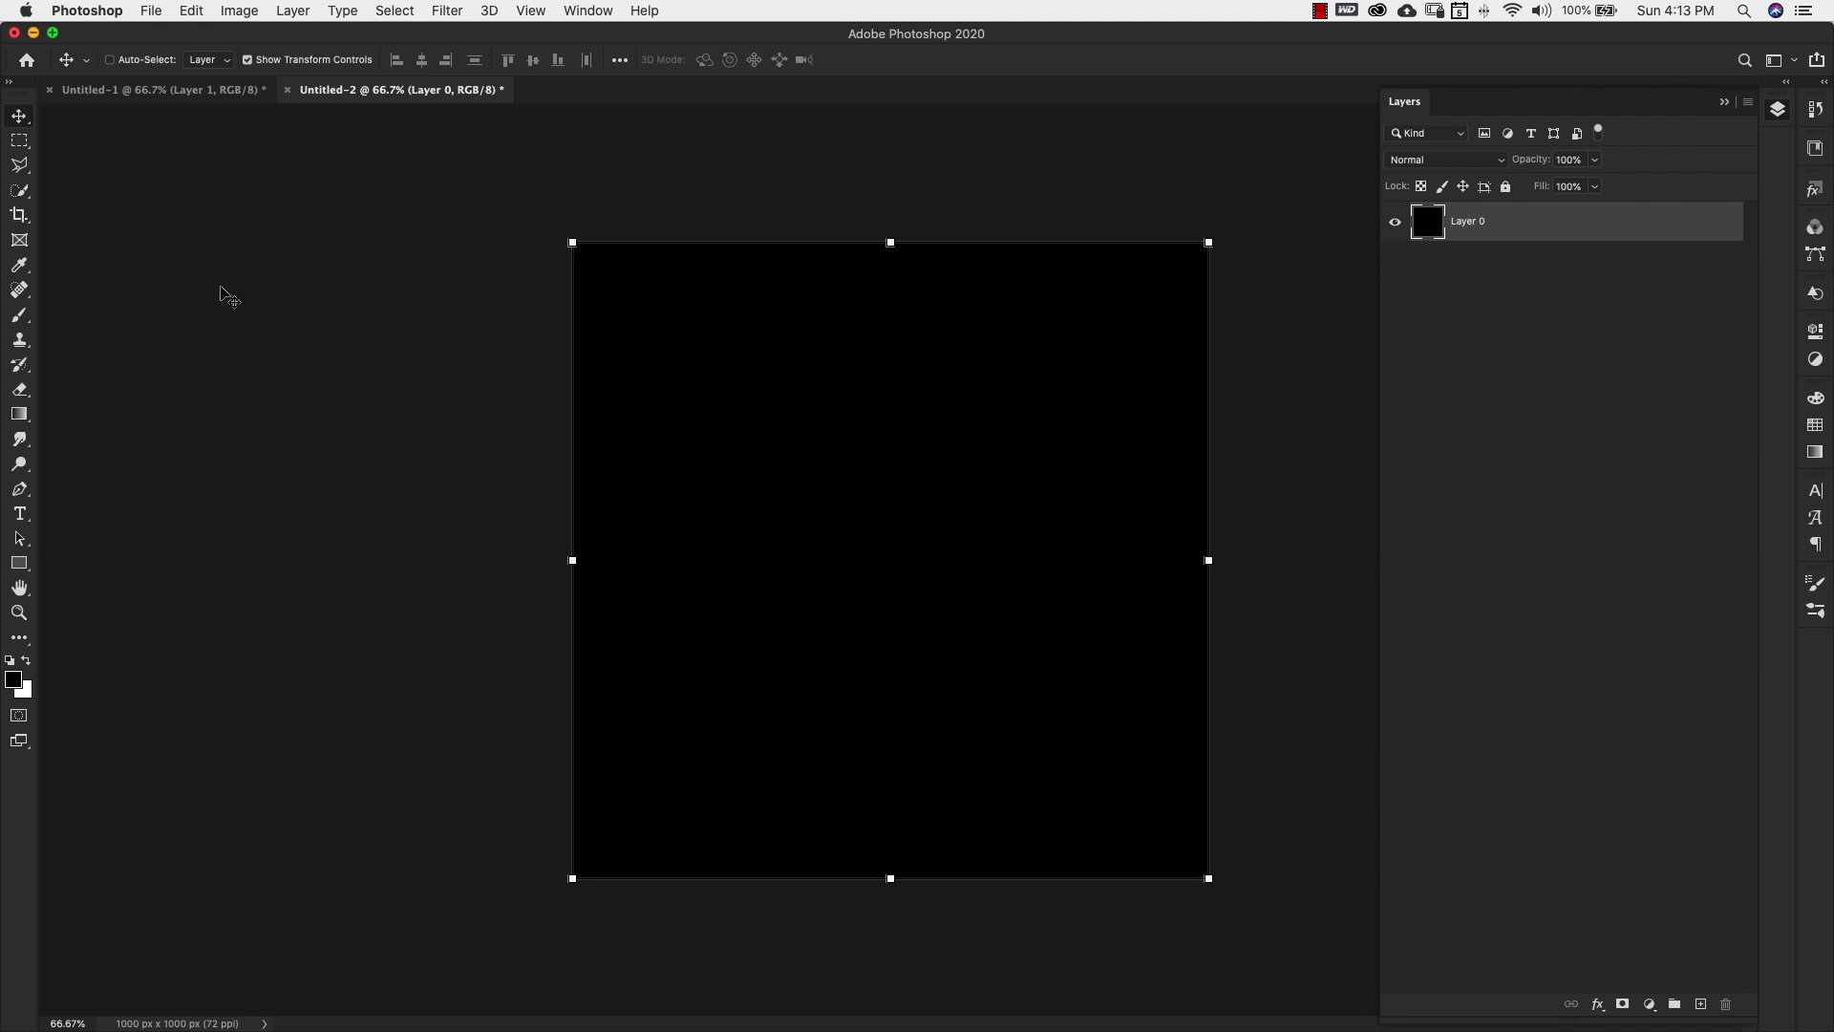
Set the graphics processor Drawing Mode to Normal in Performance preferences.
{"action": "left_click", "coordinate": [113, 12]}
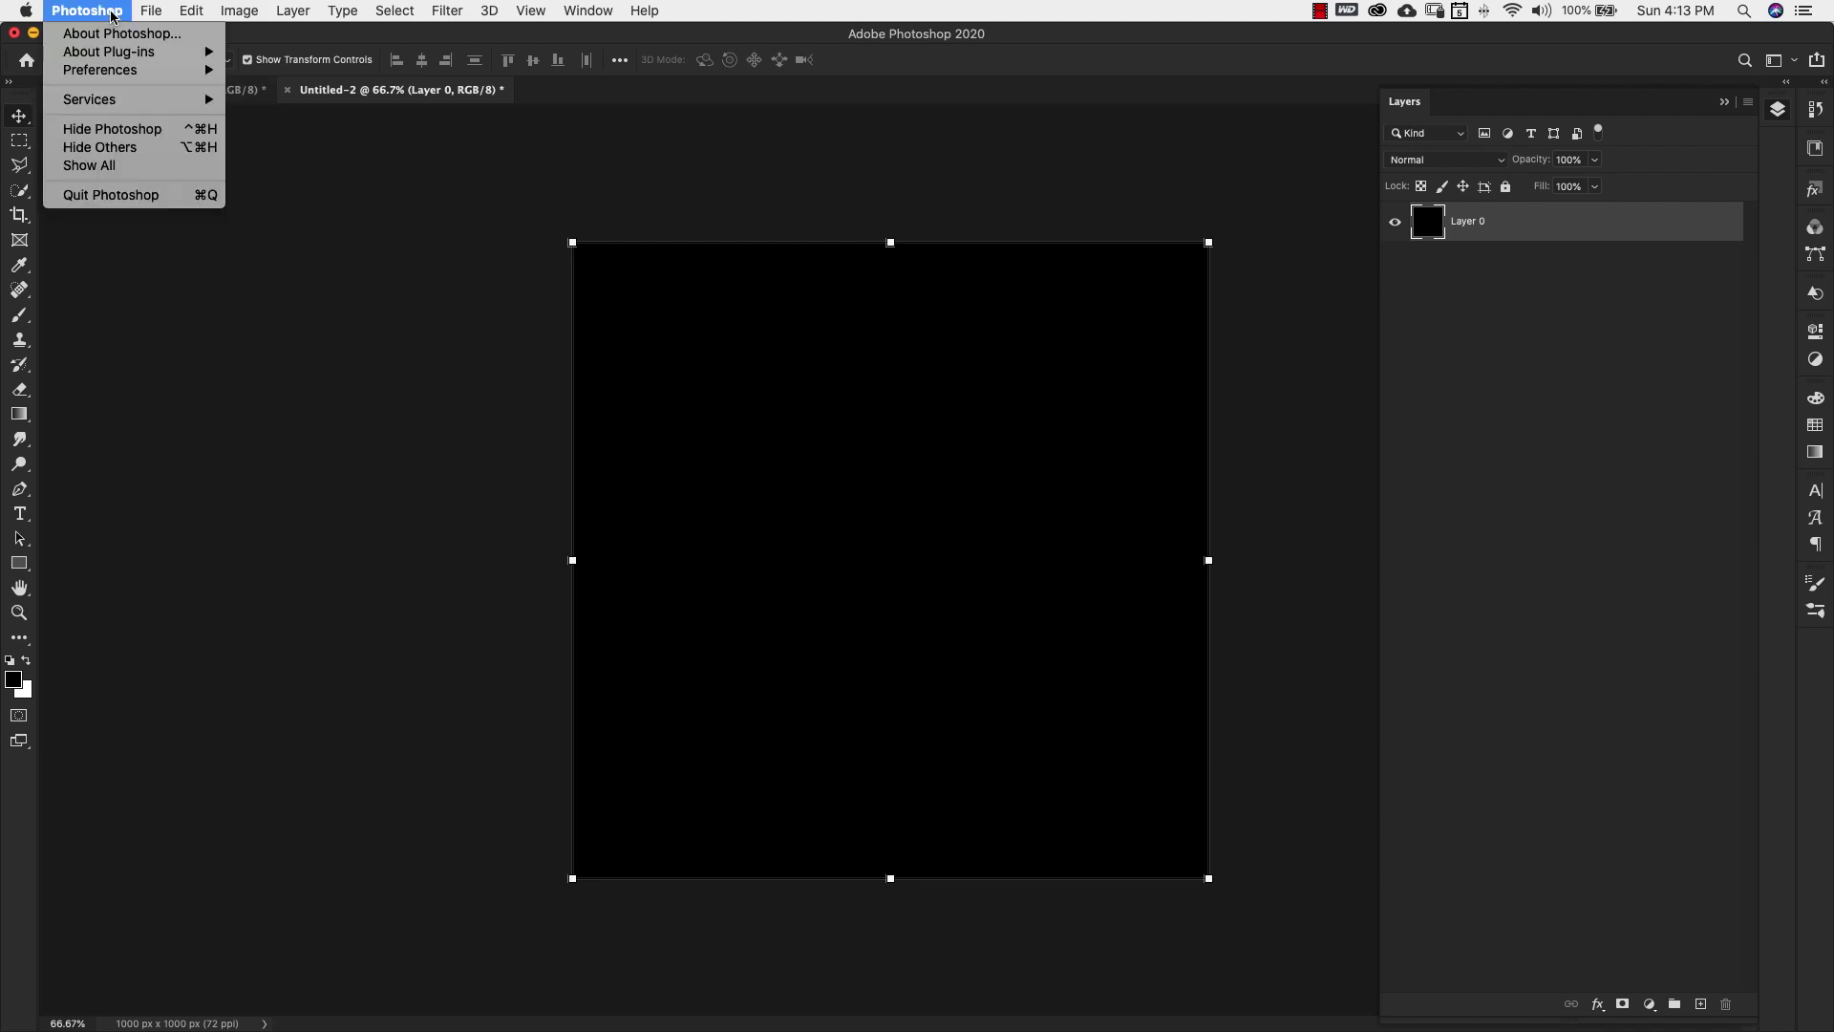
{"action": "mouse_move", "coordinate": [112, 72]}
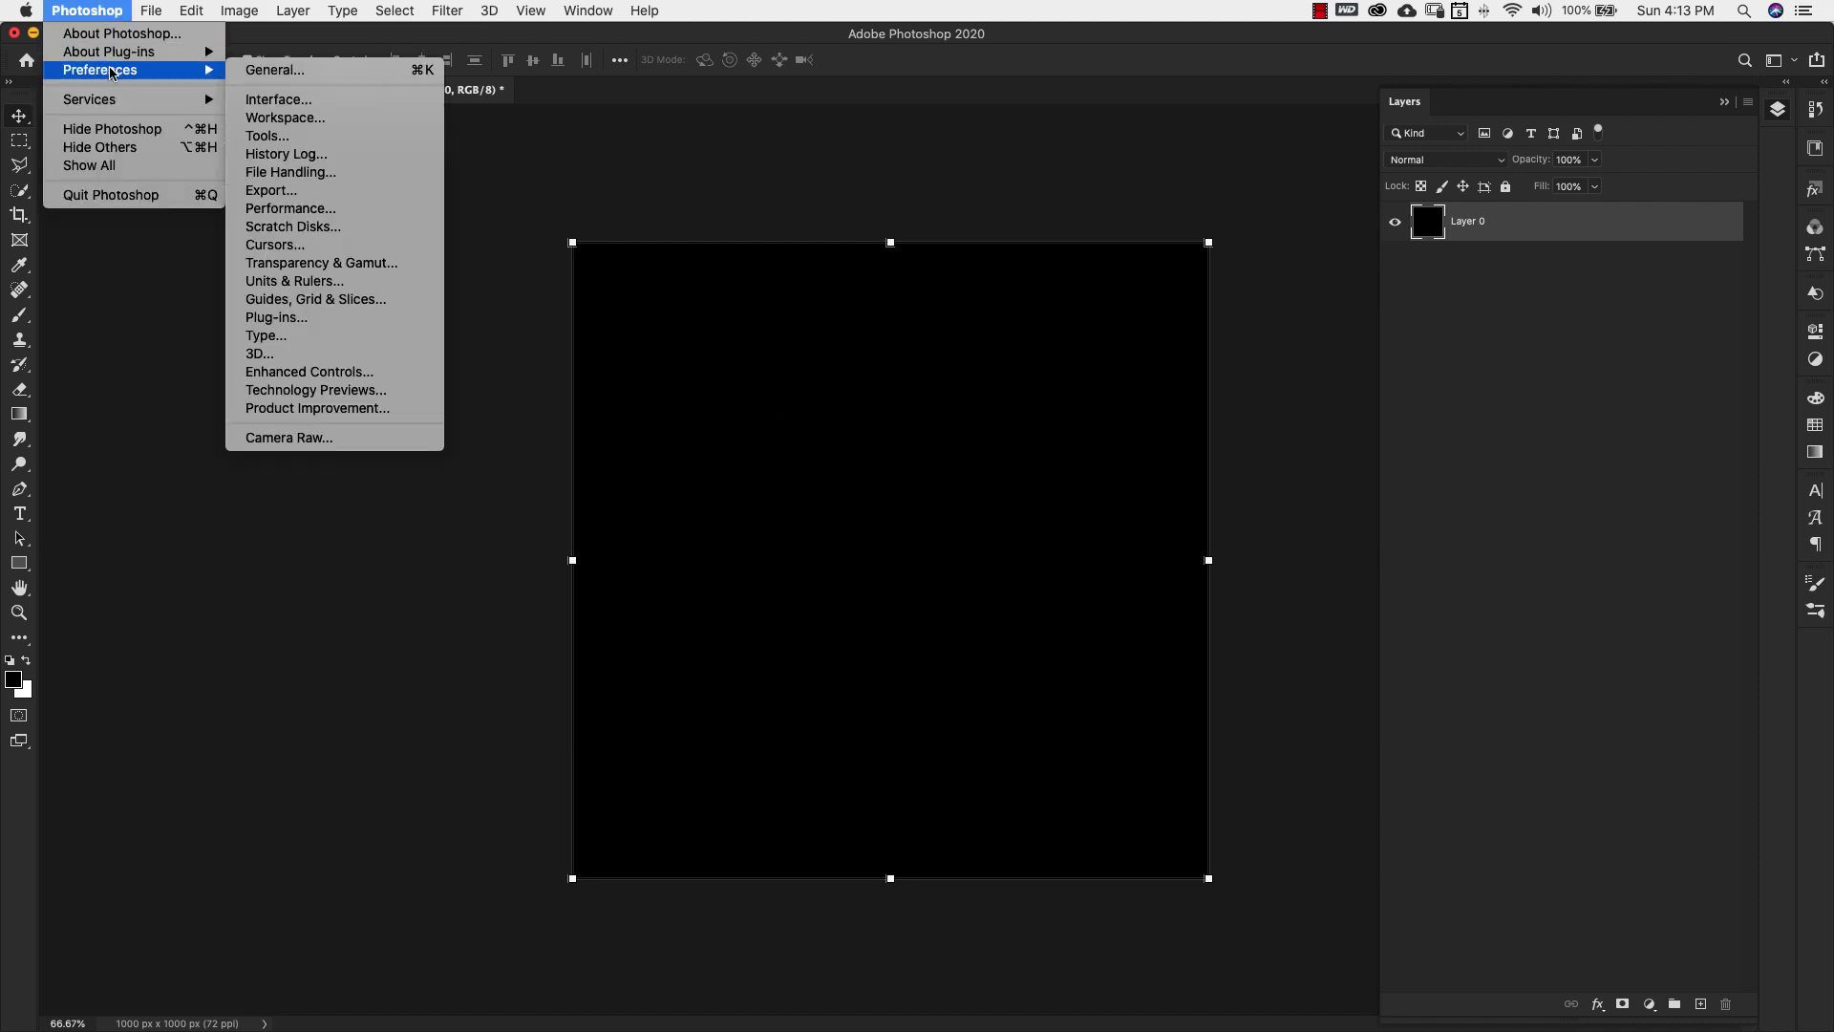
{"action": "left_click", "coordinate": [294, 208]}
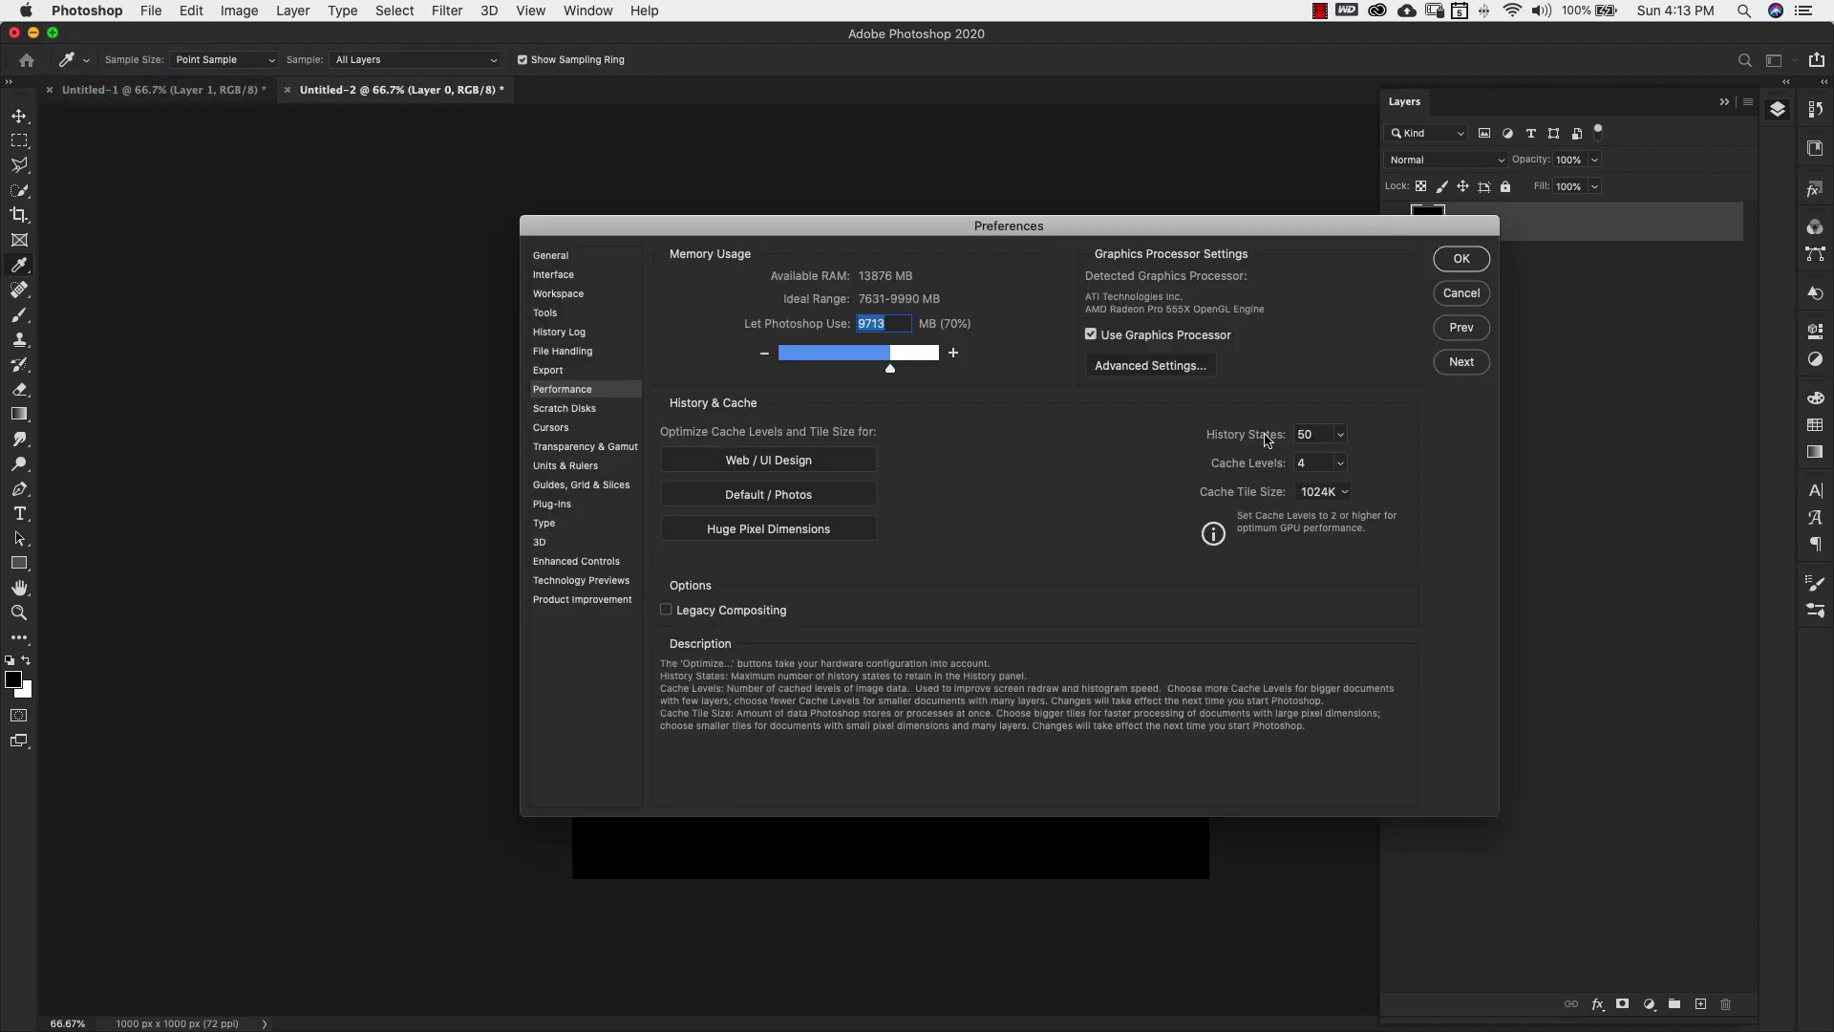
{"action": "mouse_move", "coordinate": [1115, 336]}
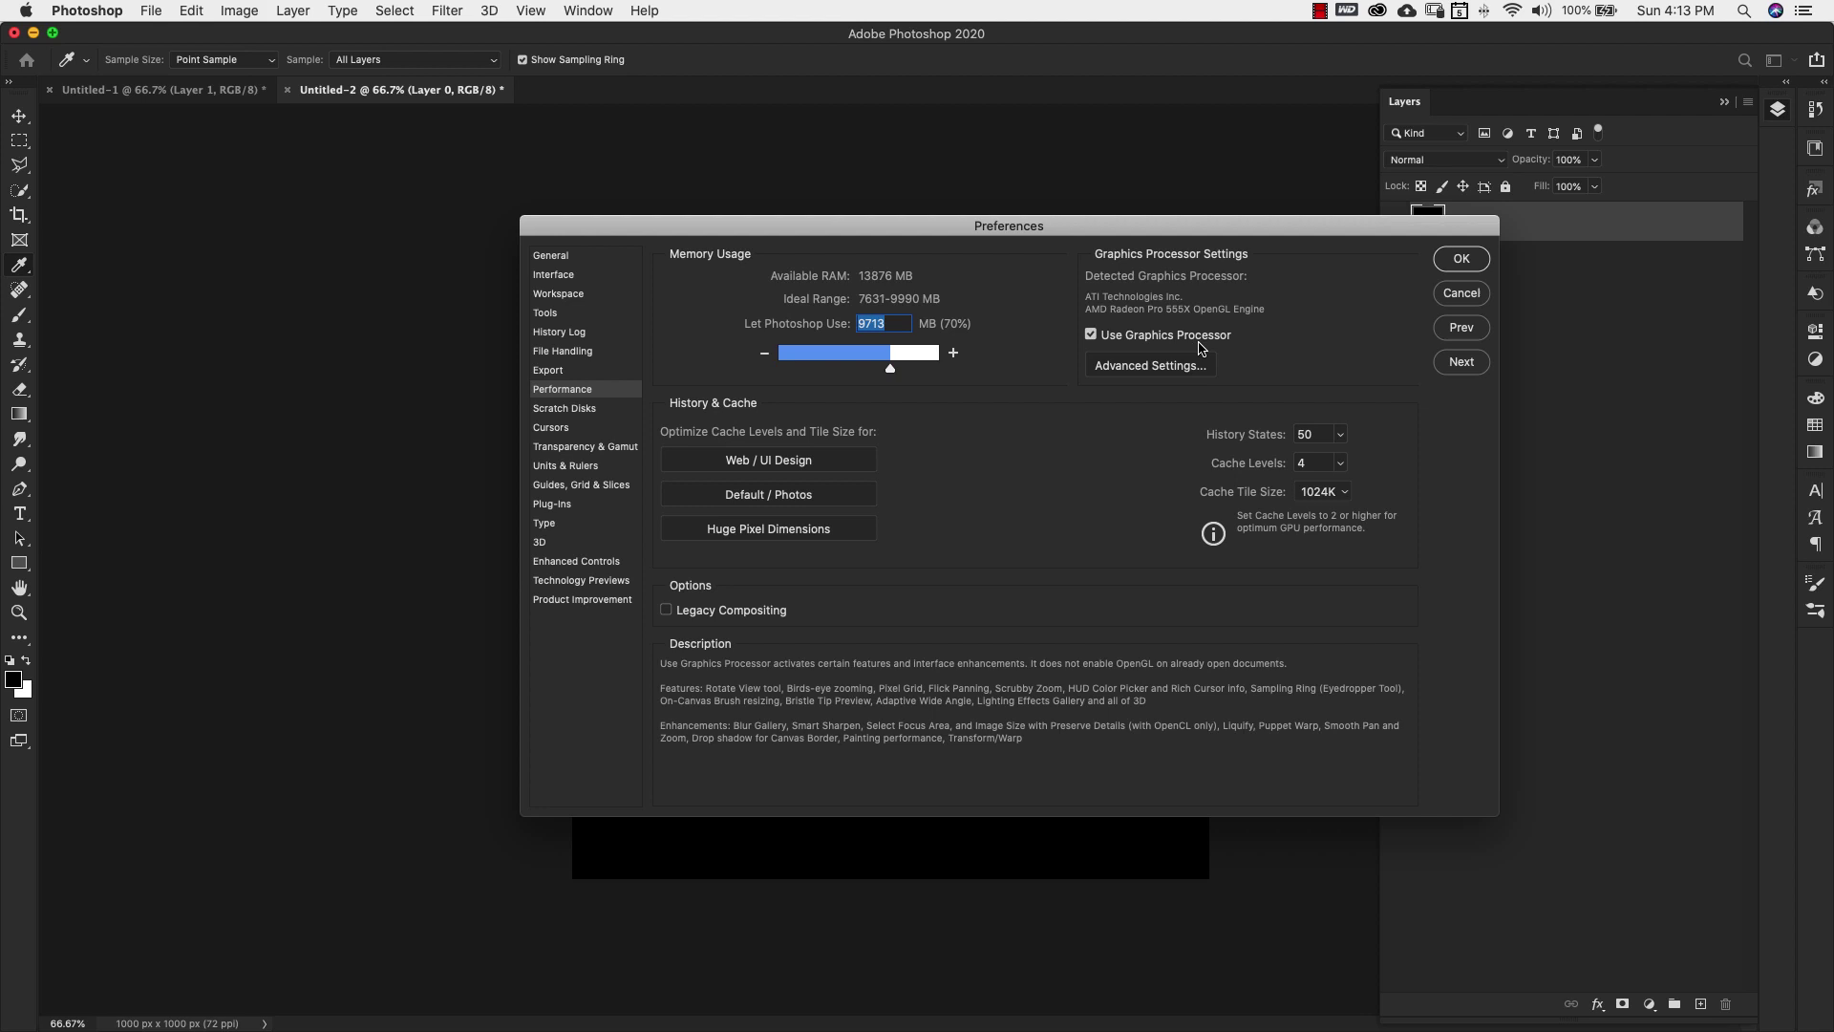
{"action": "left_click", "coordinate": [1182, 367]}
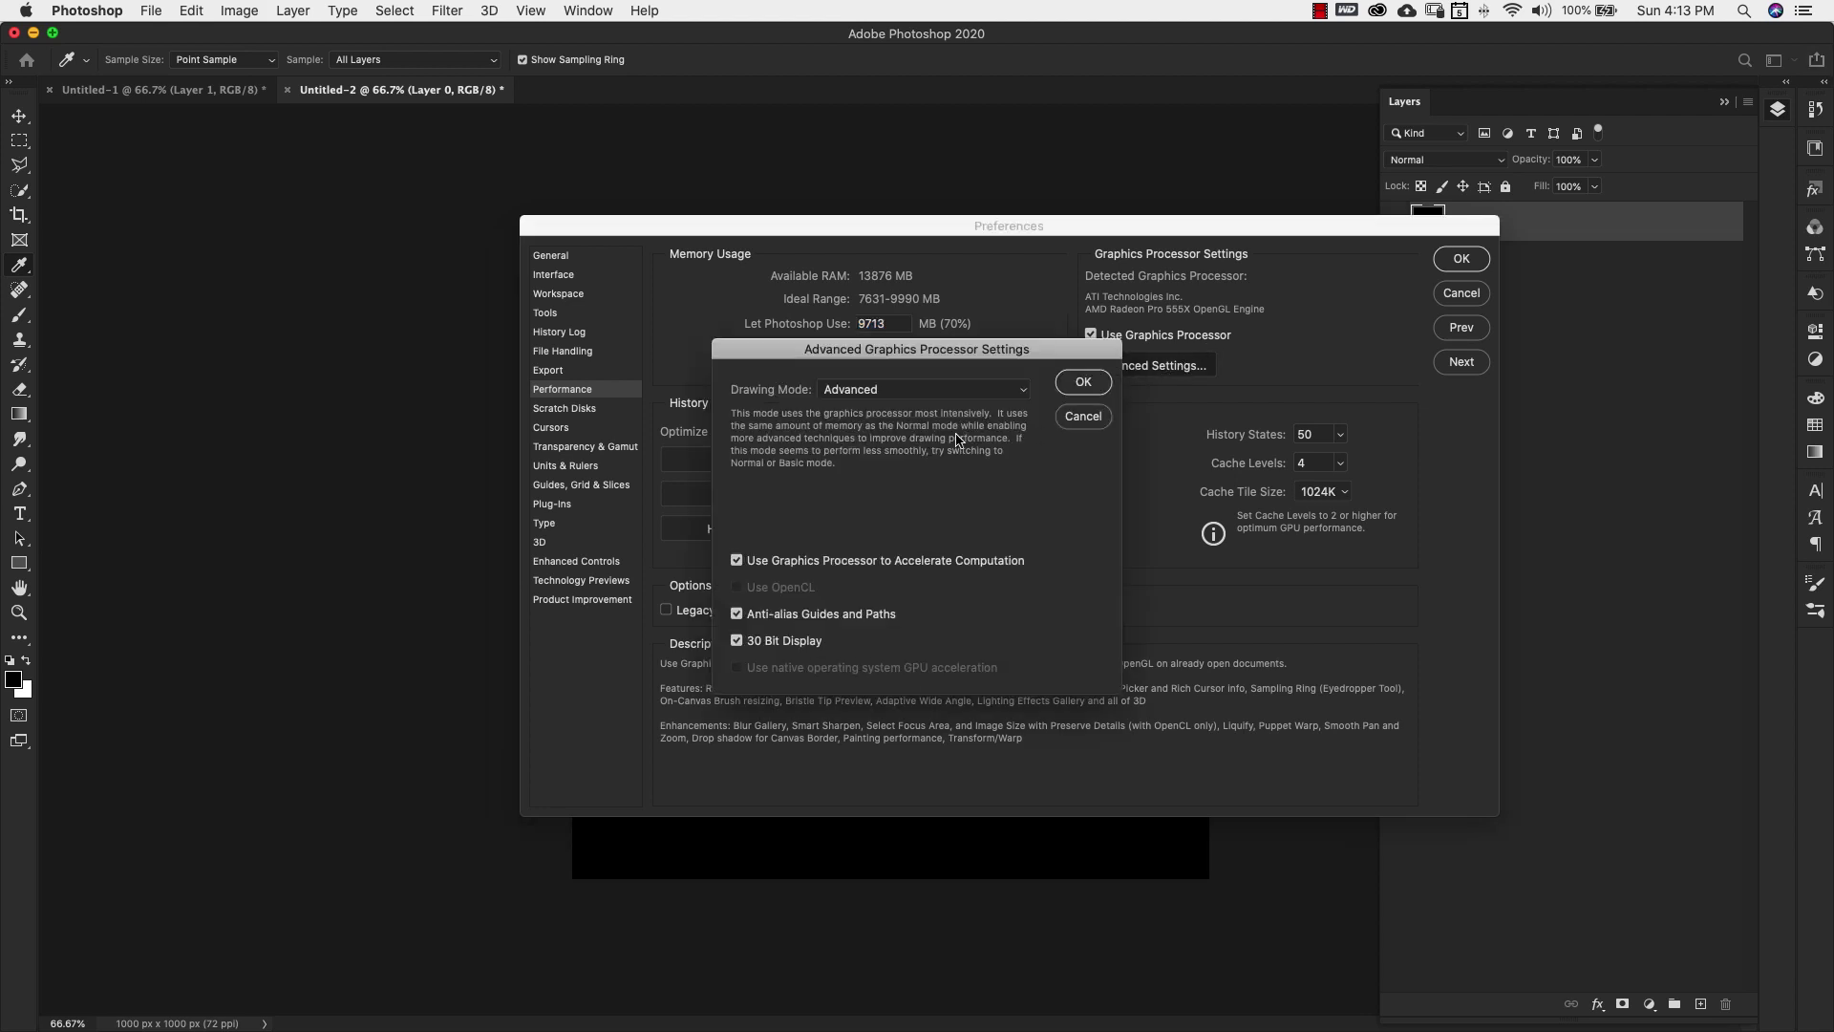
{"action": "left_click", "coordinate": [905, 388]}
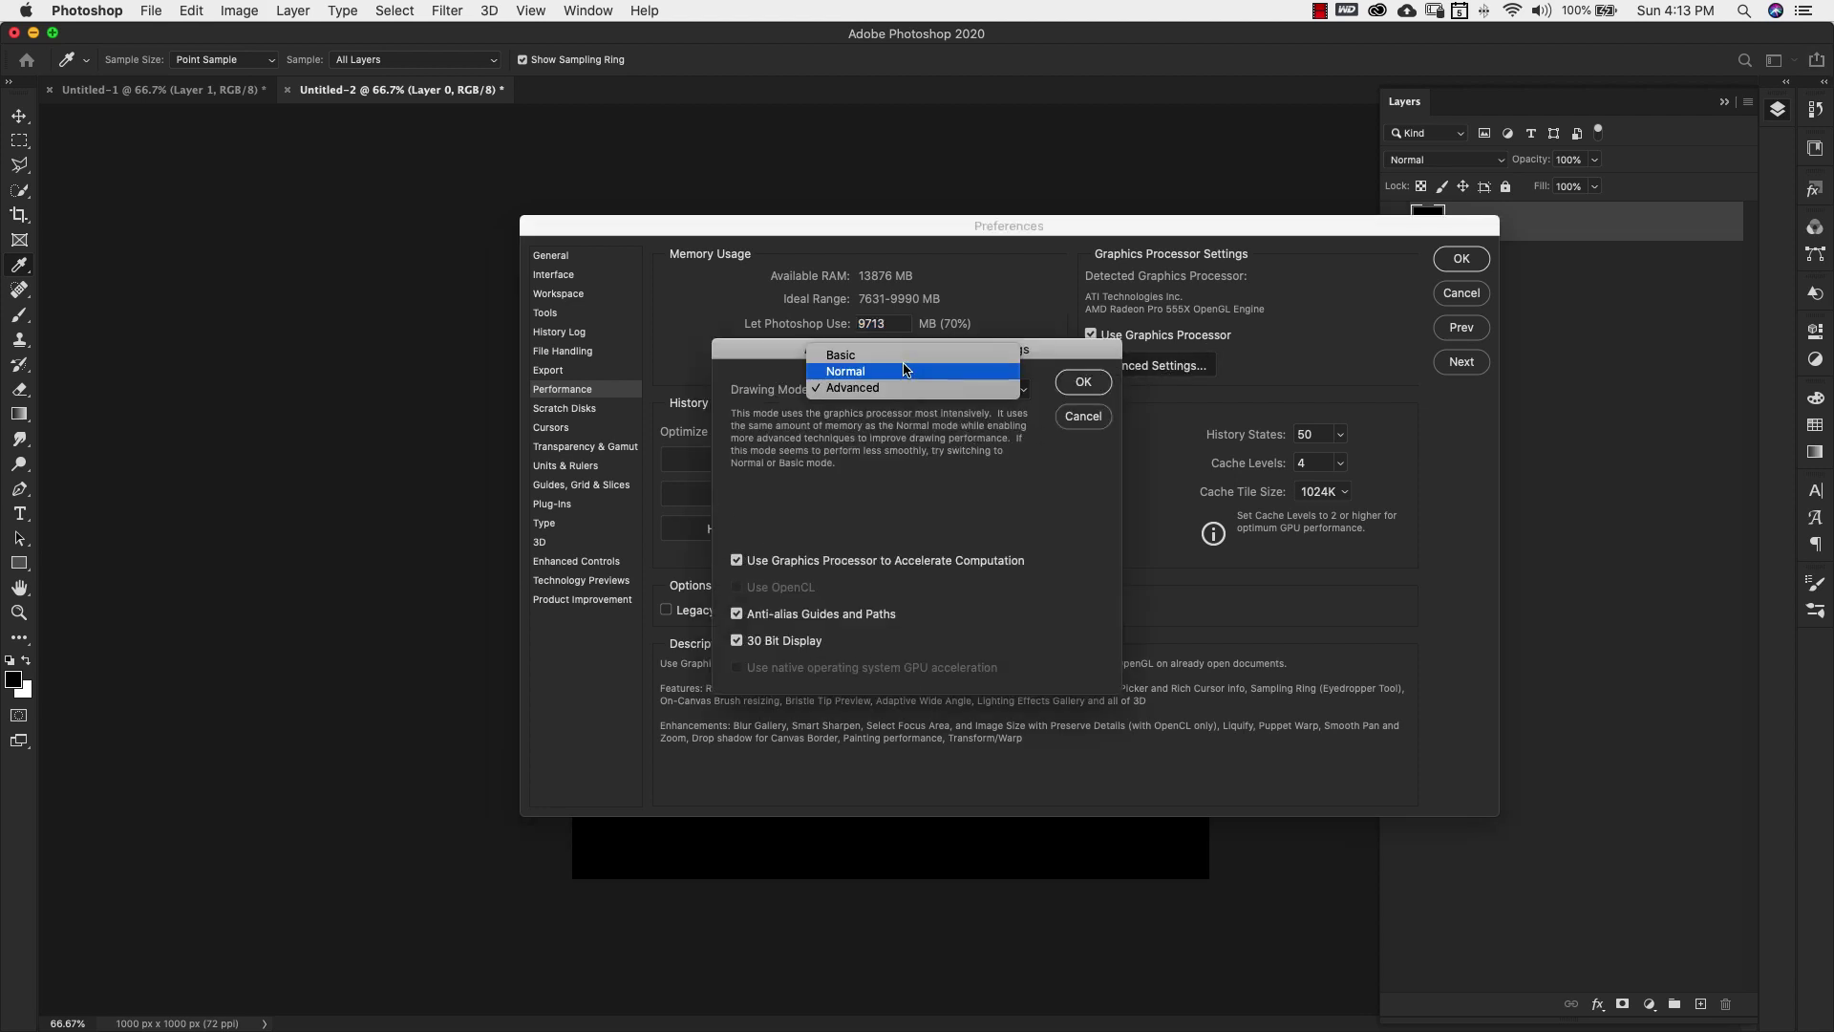
{"action": "left_click", "coordinate": [839, 373]}
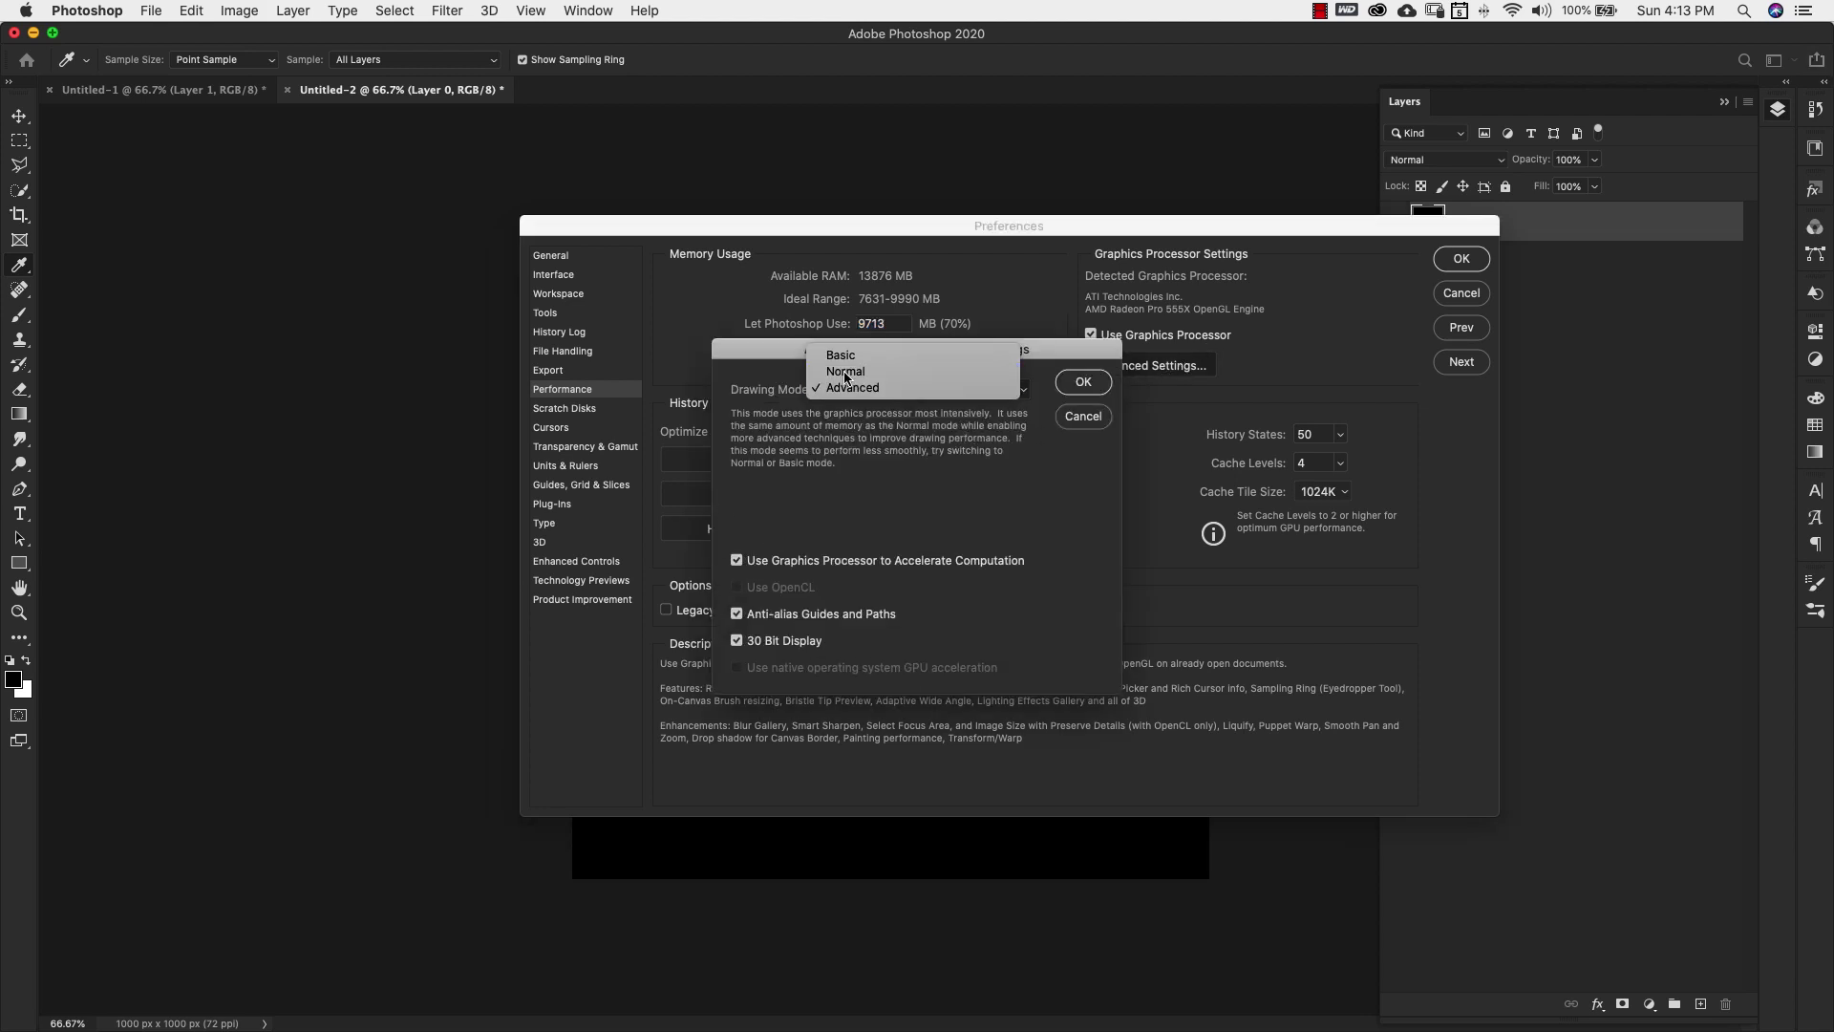
{"action": "left_click", "coordinate": [1083, 385]}
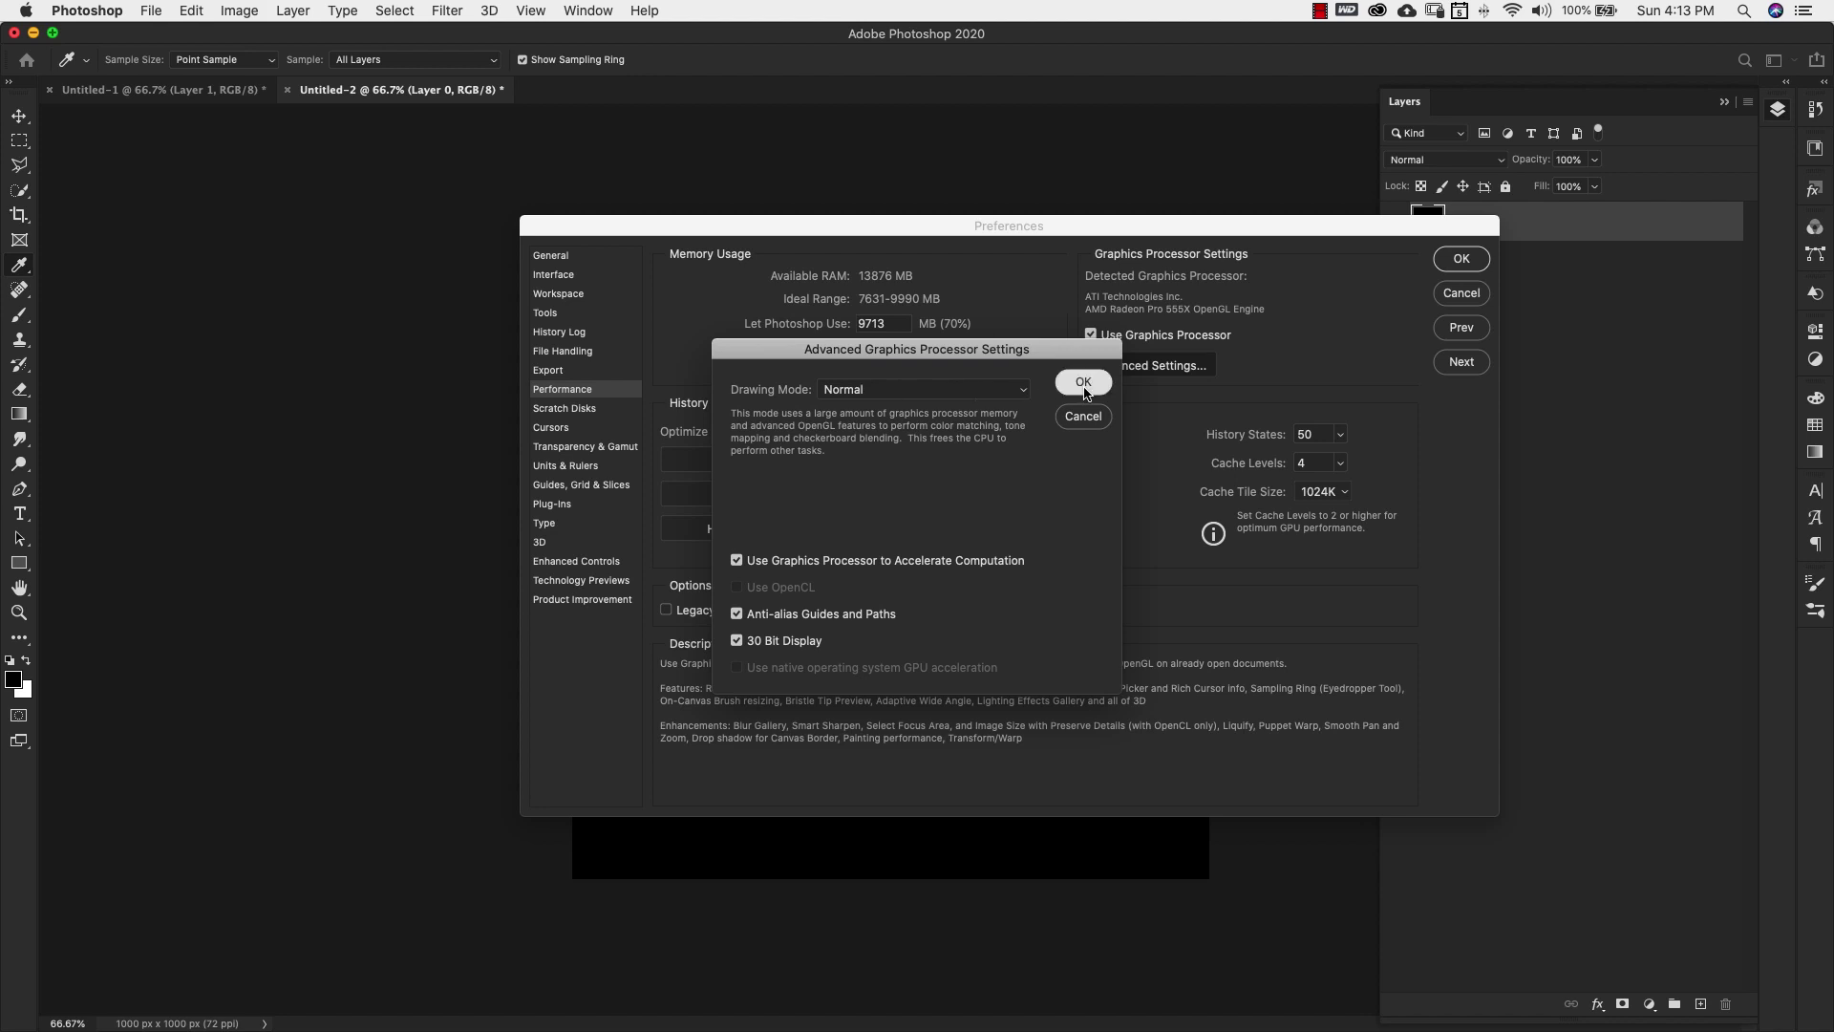
{"action": "left_click", "coordinate": [1461, 260]}
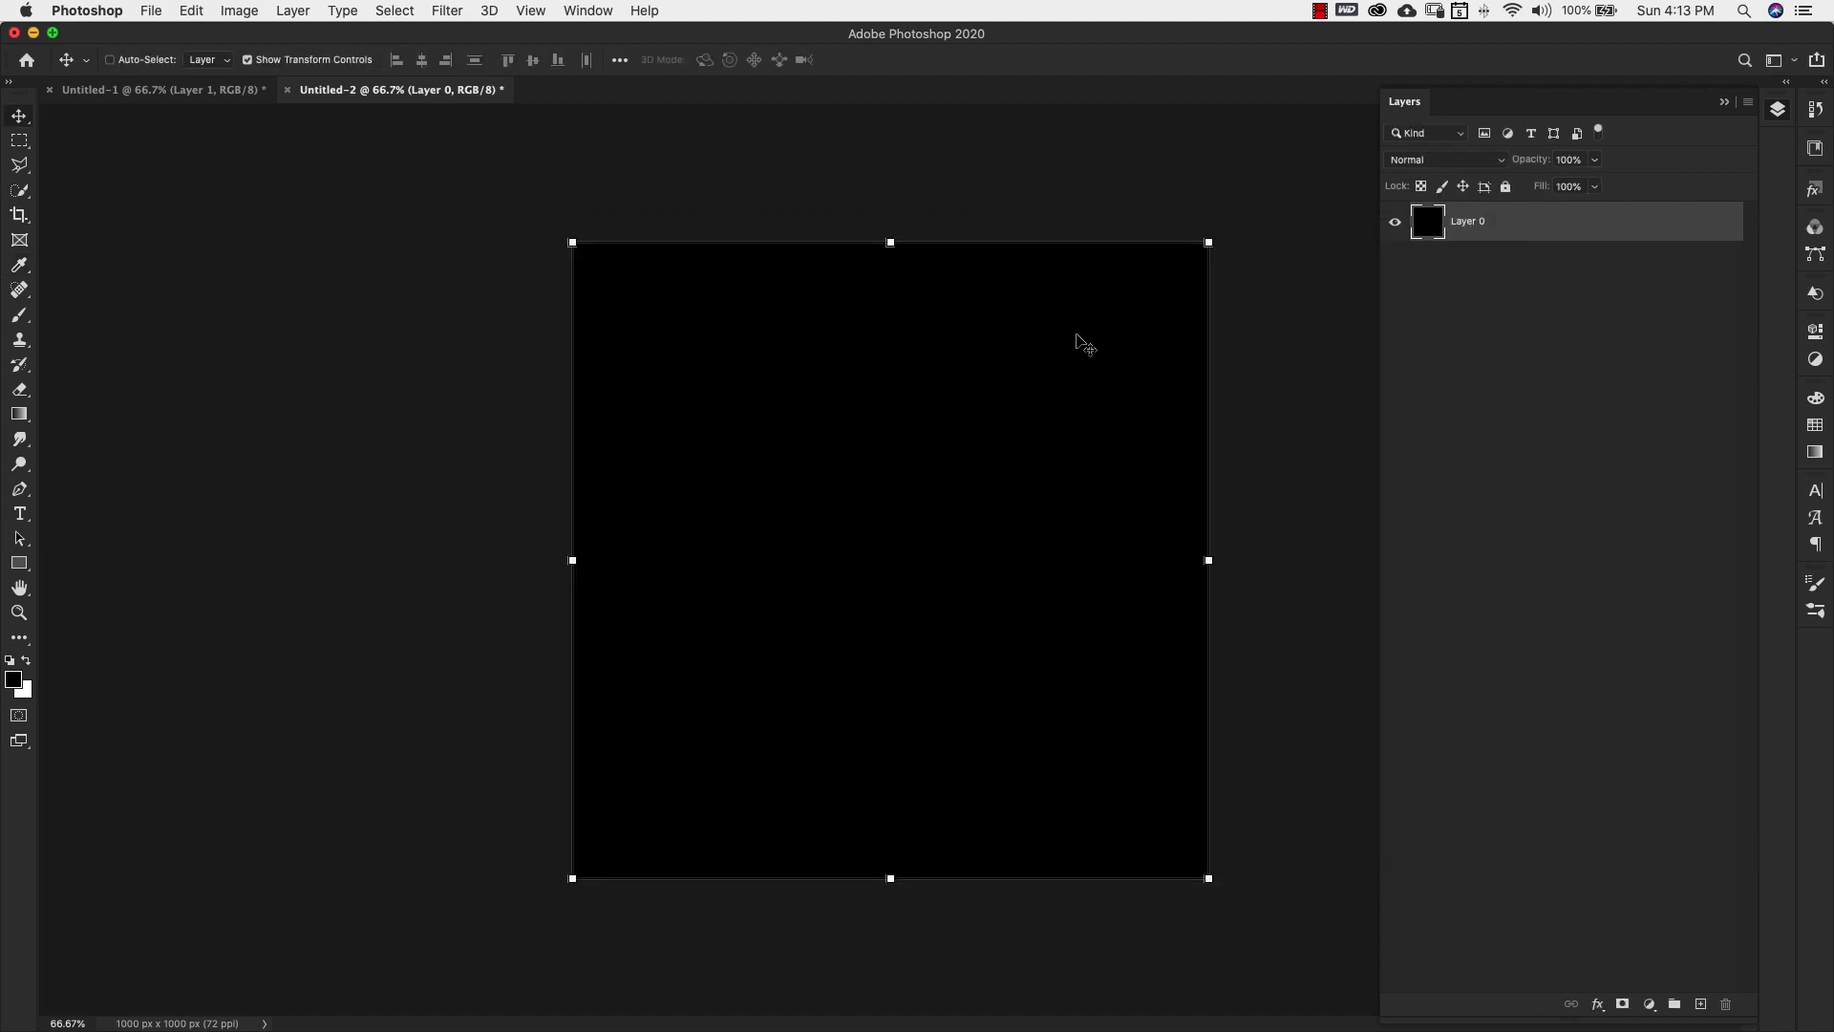
Reapply the swirling stripe texture to the black layer and add a new Layer 1.
{"action": "key", "text": "super+f"}
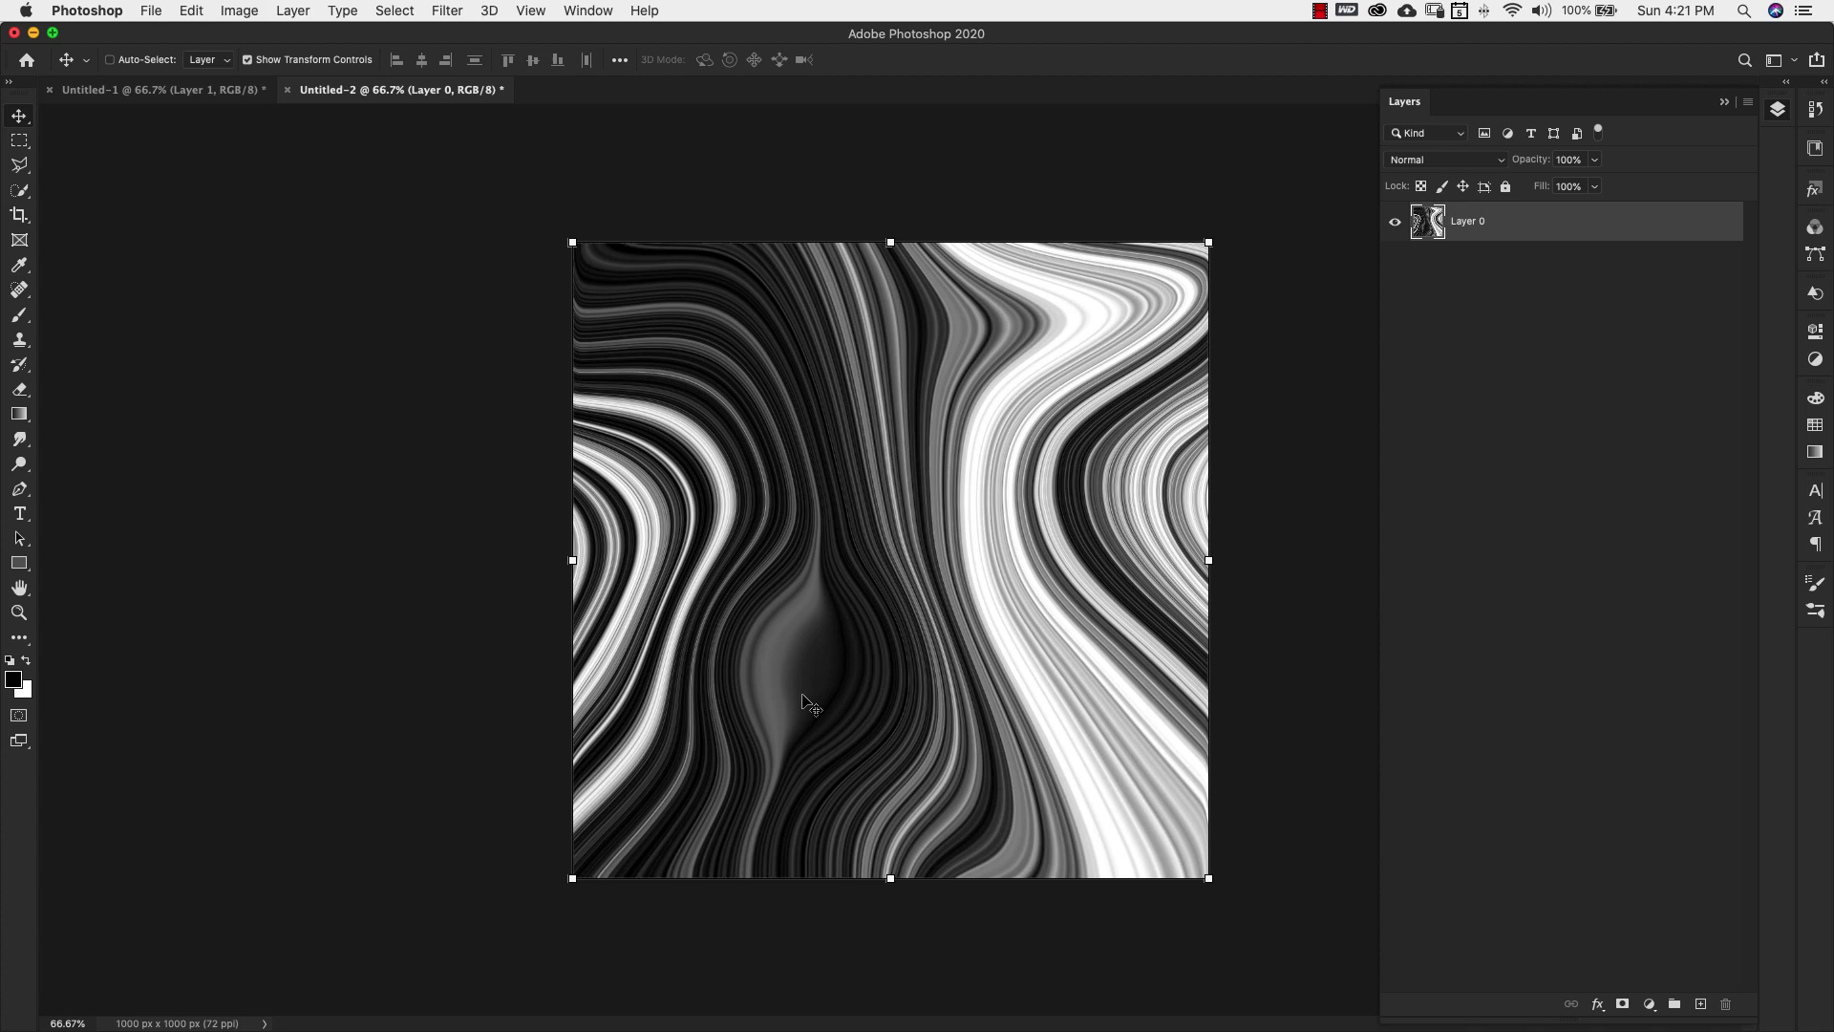
{"action": "left_click", "coordinate": [1701, 1003]}
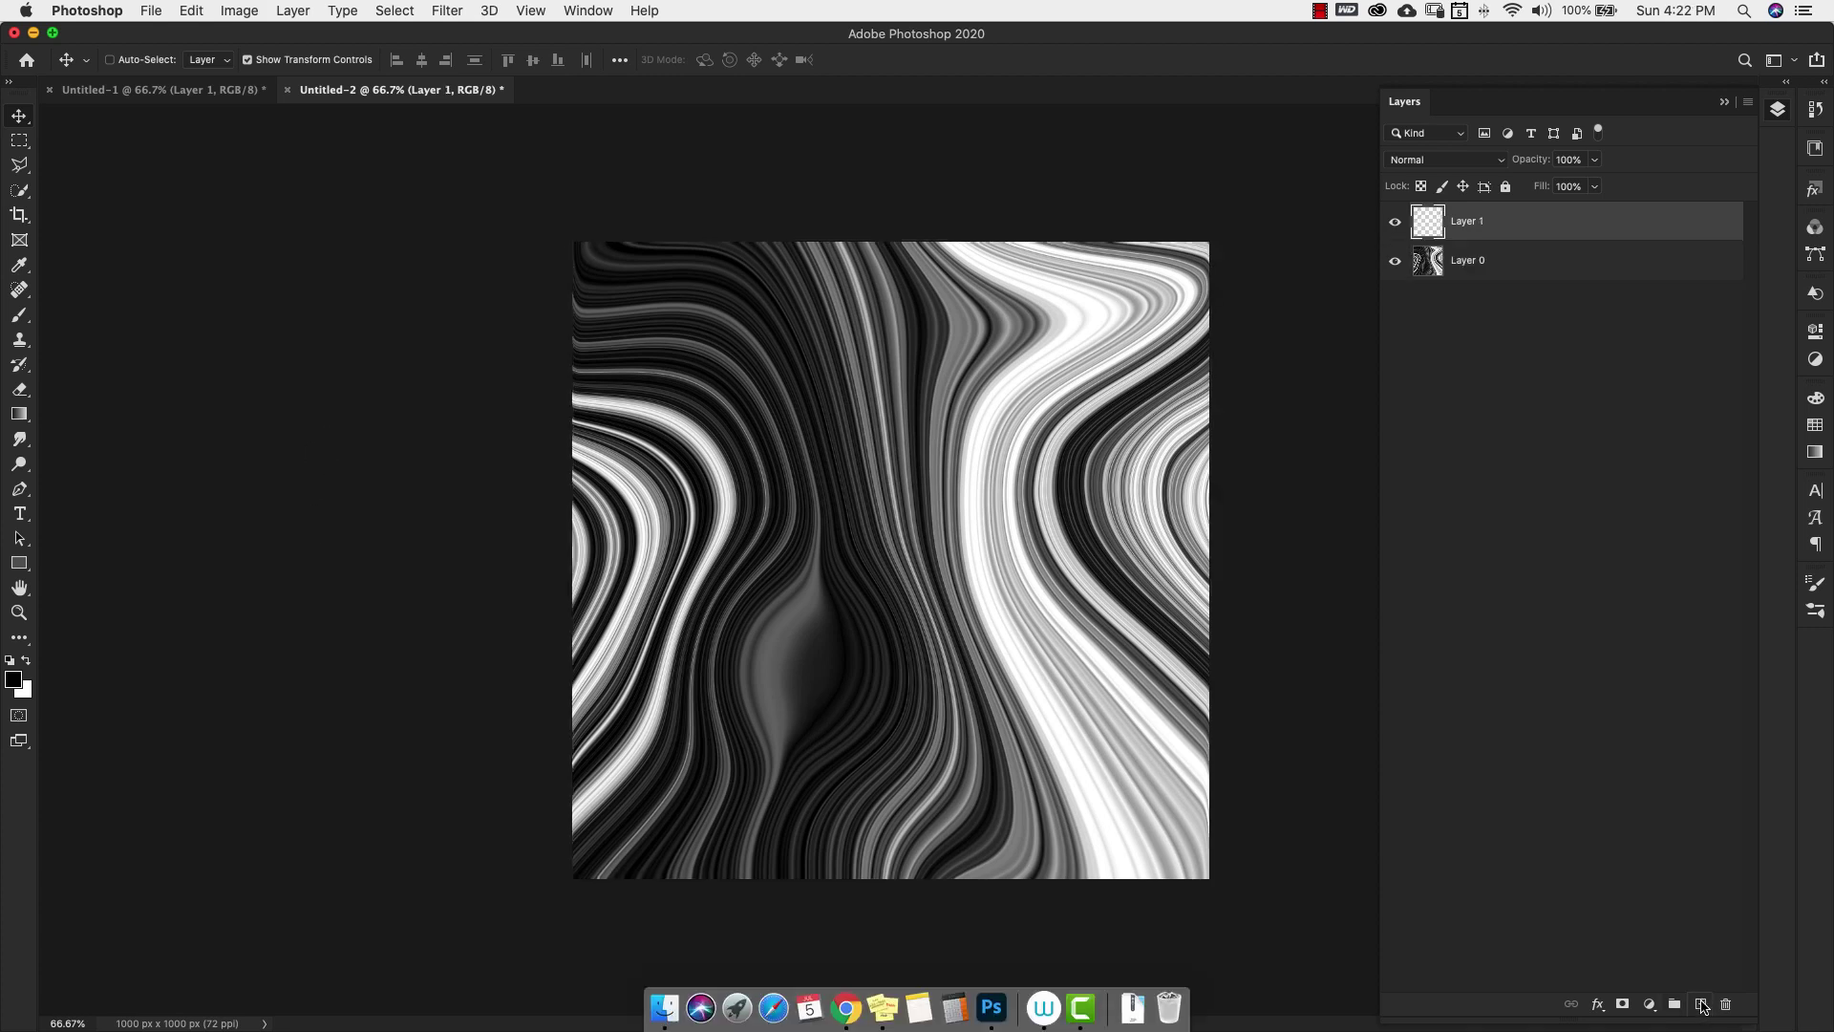
{"action": "left_click", "coordinate": [18, 445]}
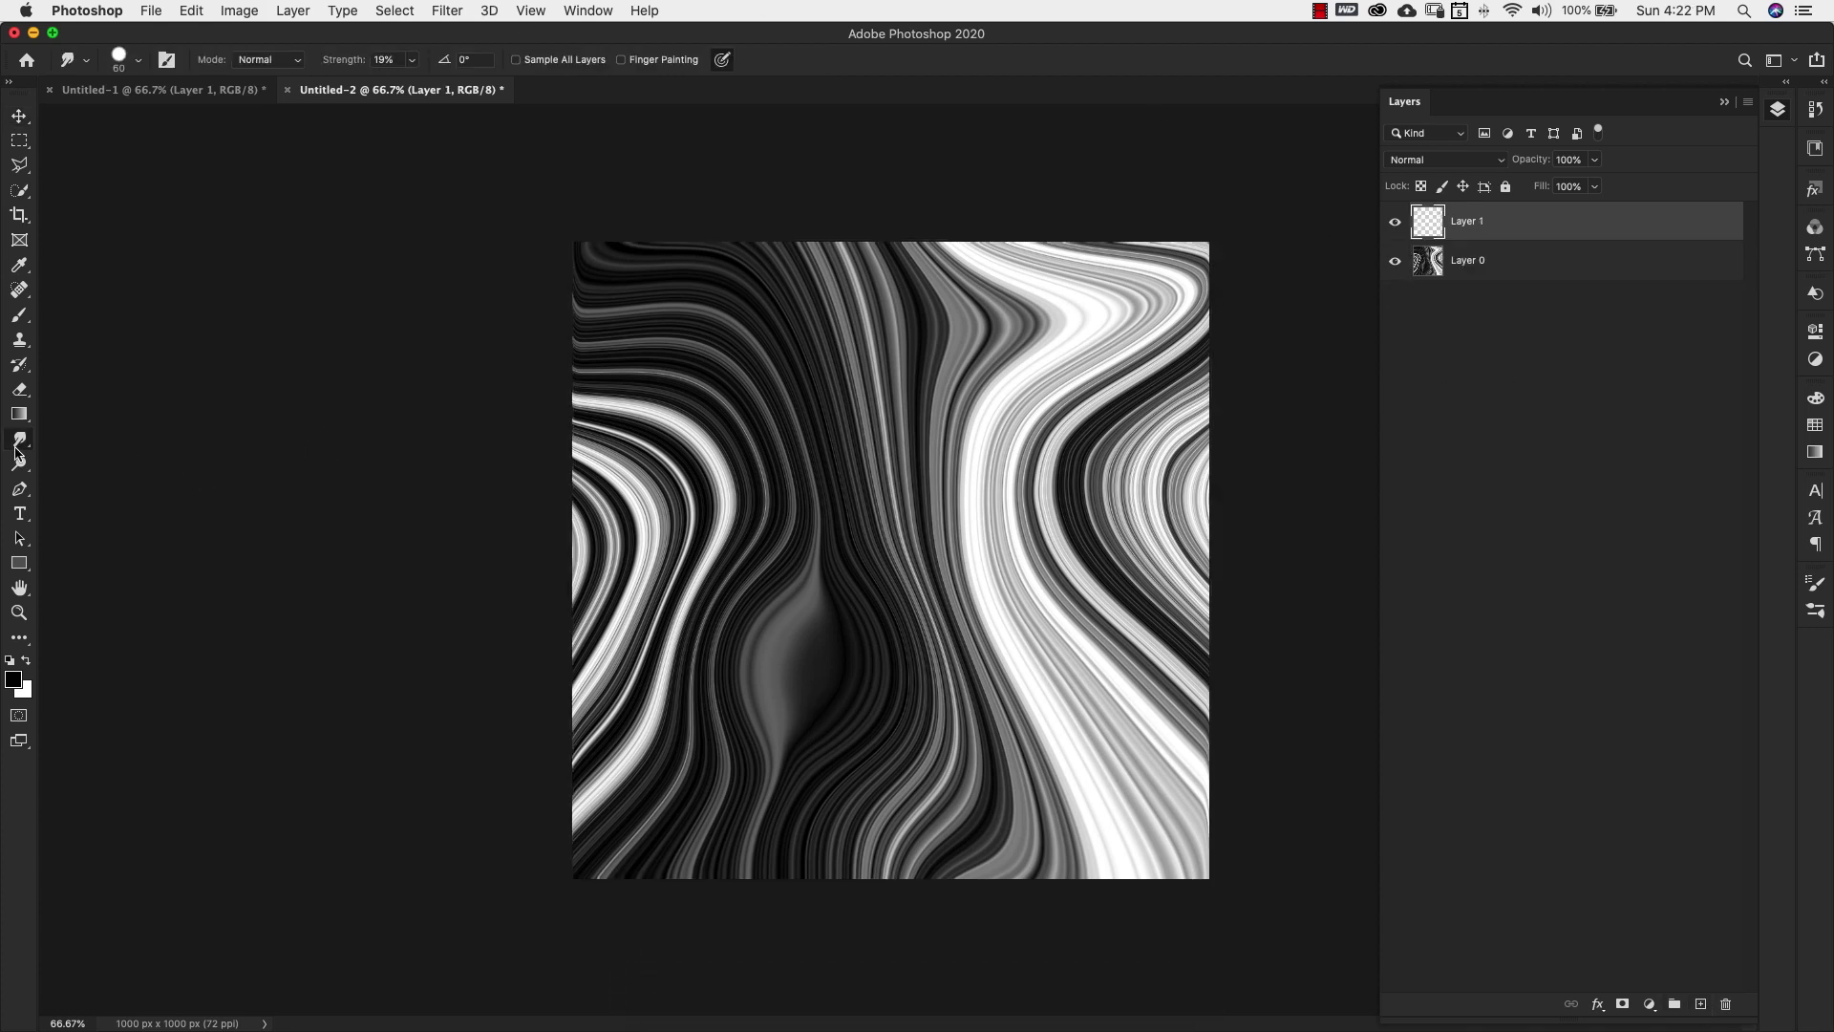
{"action": "left_click", "coordinate": [20, 445]}
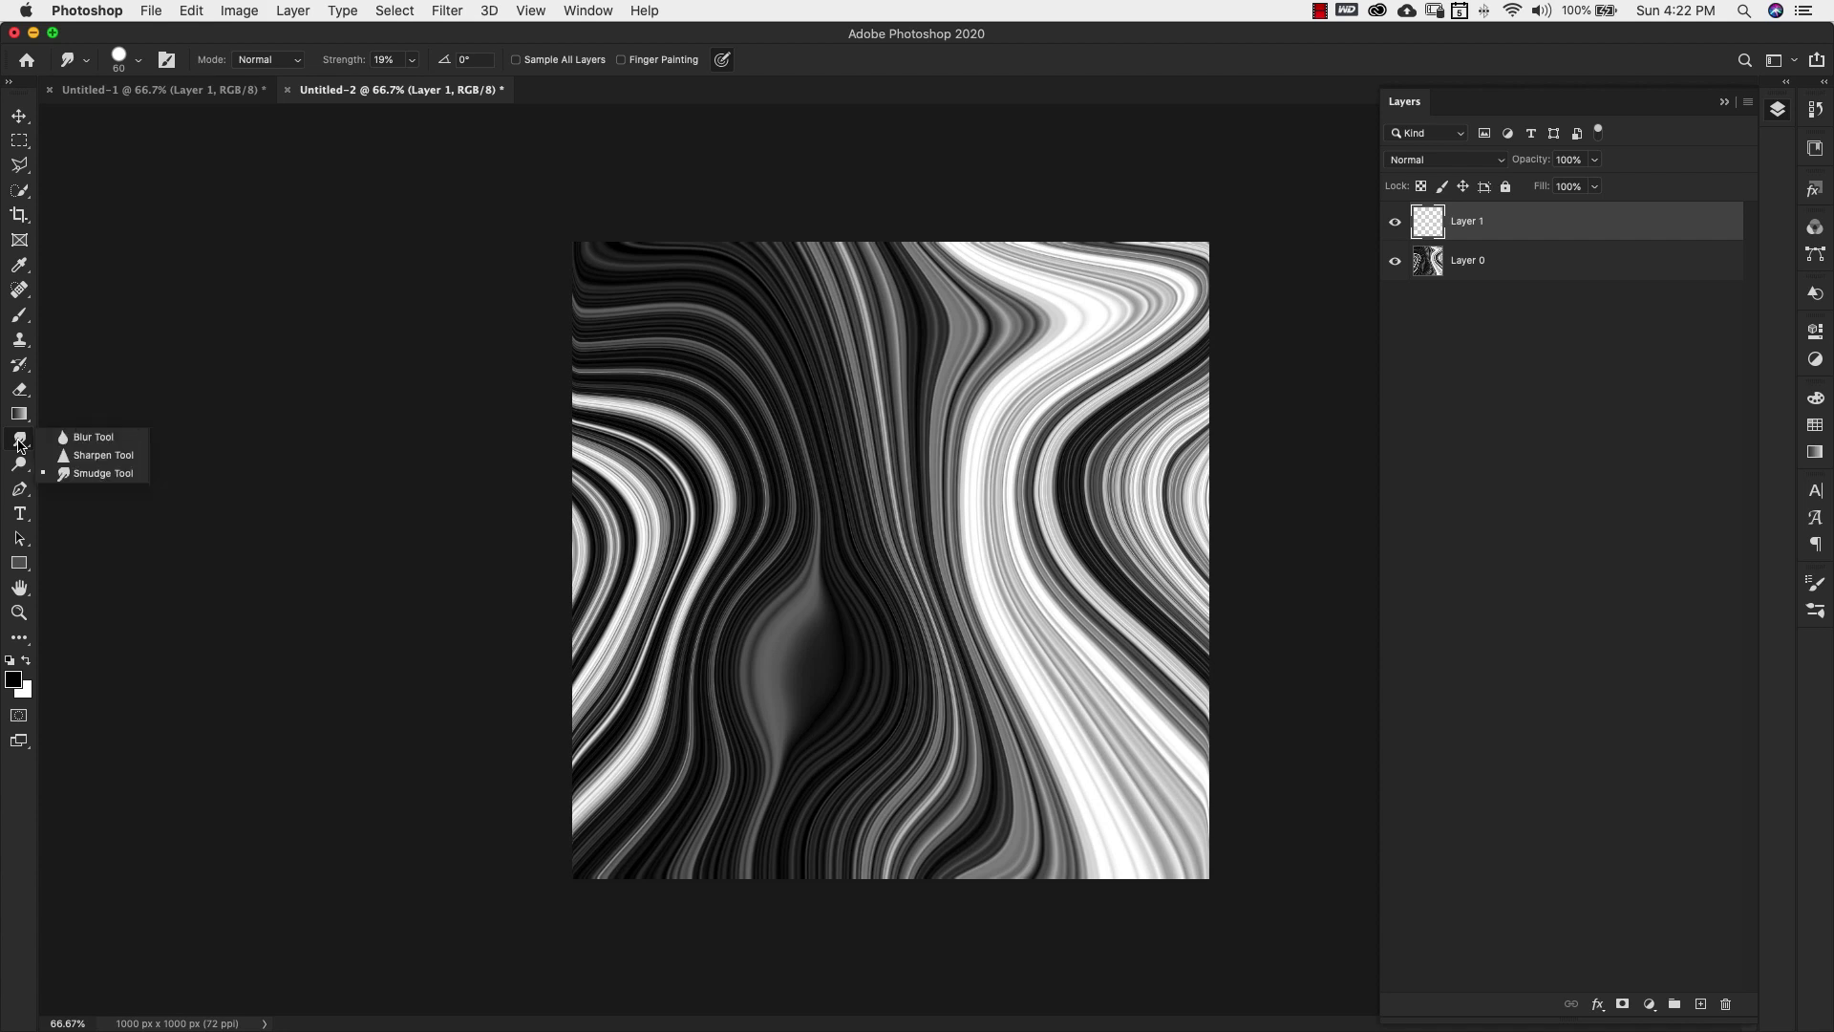
Smudge a white dab near the centre using Finger Painting at 100% Strength.
{"action": "left_click", "coordinate": [621, 59]}
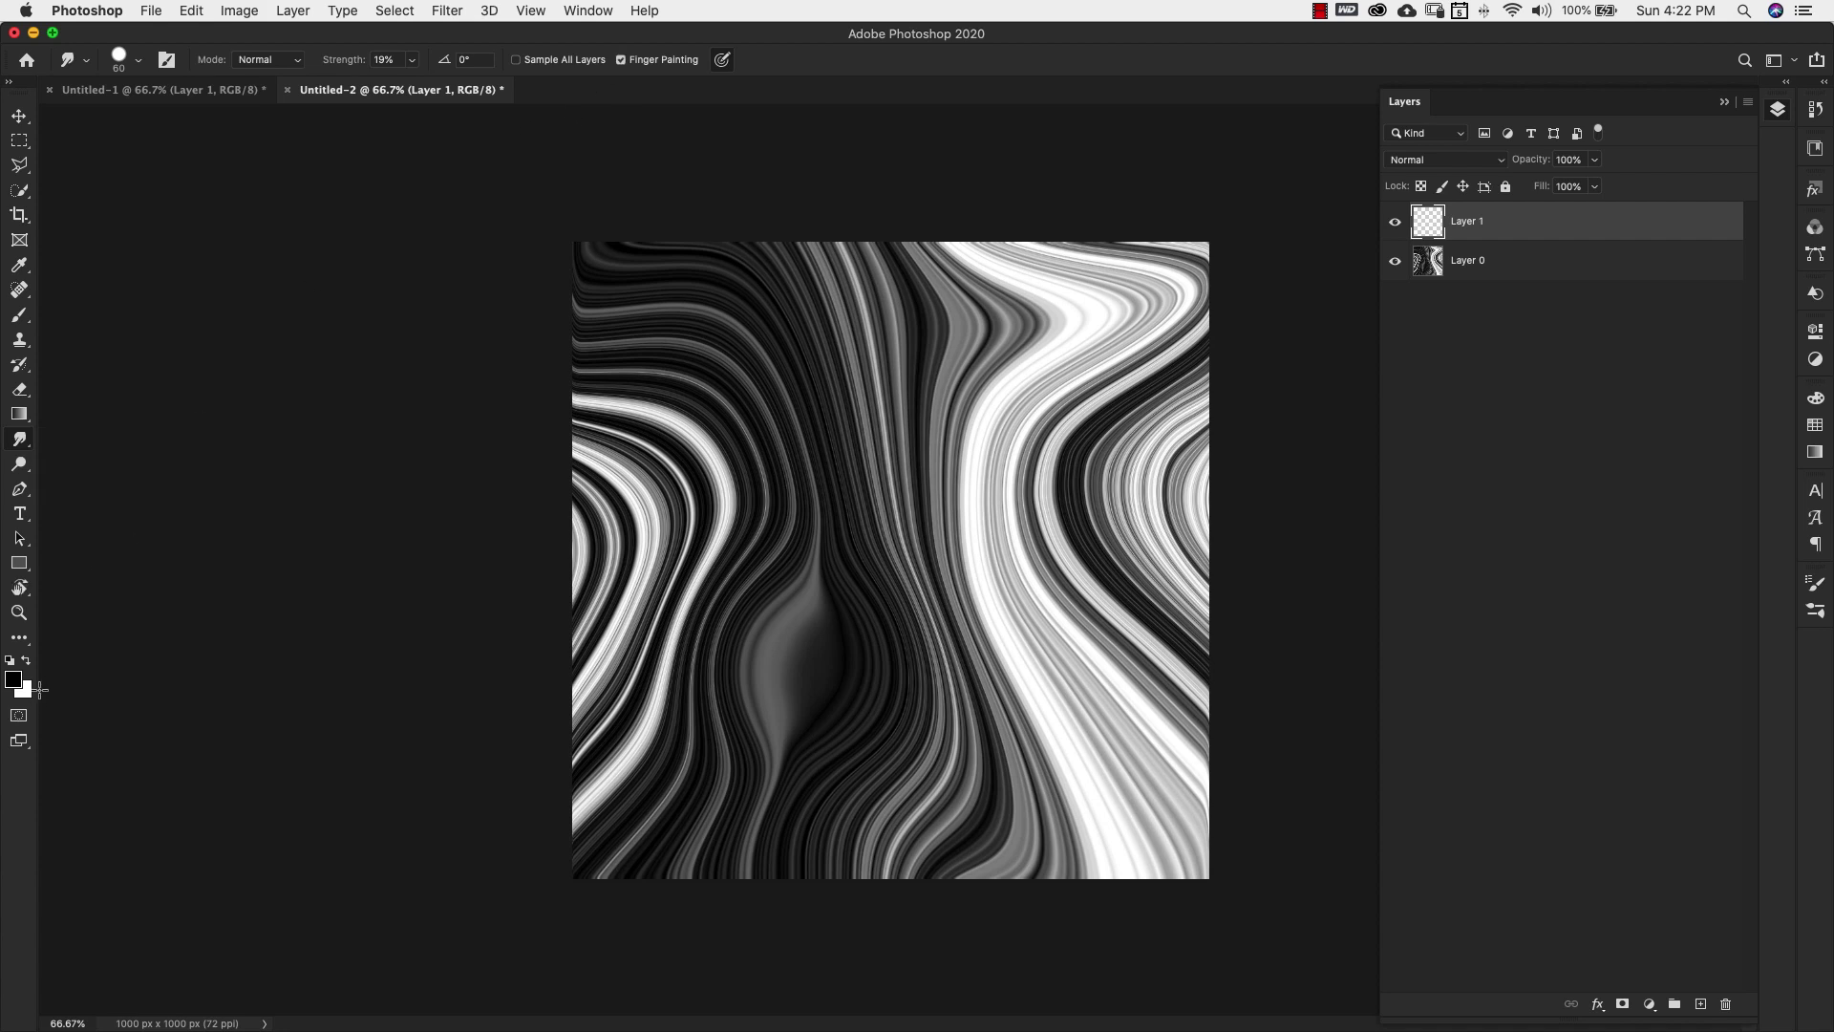
{"action": "key", "text": "x"}
{"action": "left_click", "coordinate": [410, 65]}
{"action": "left_click_drag", "start_coordinate": [408, 83], "coordinate": [508, 120]}
{"action": "left_click", "coordinate": [121, 64]}
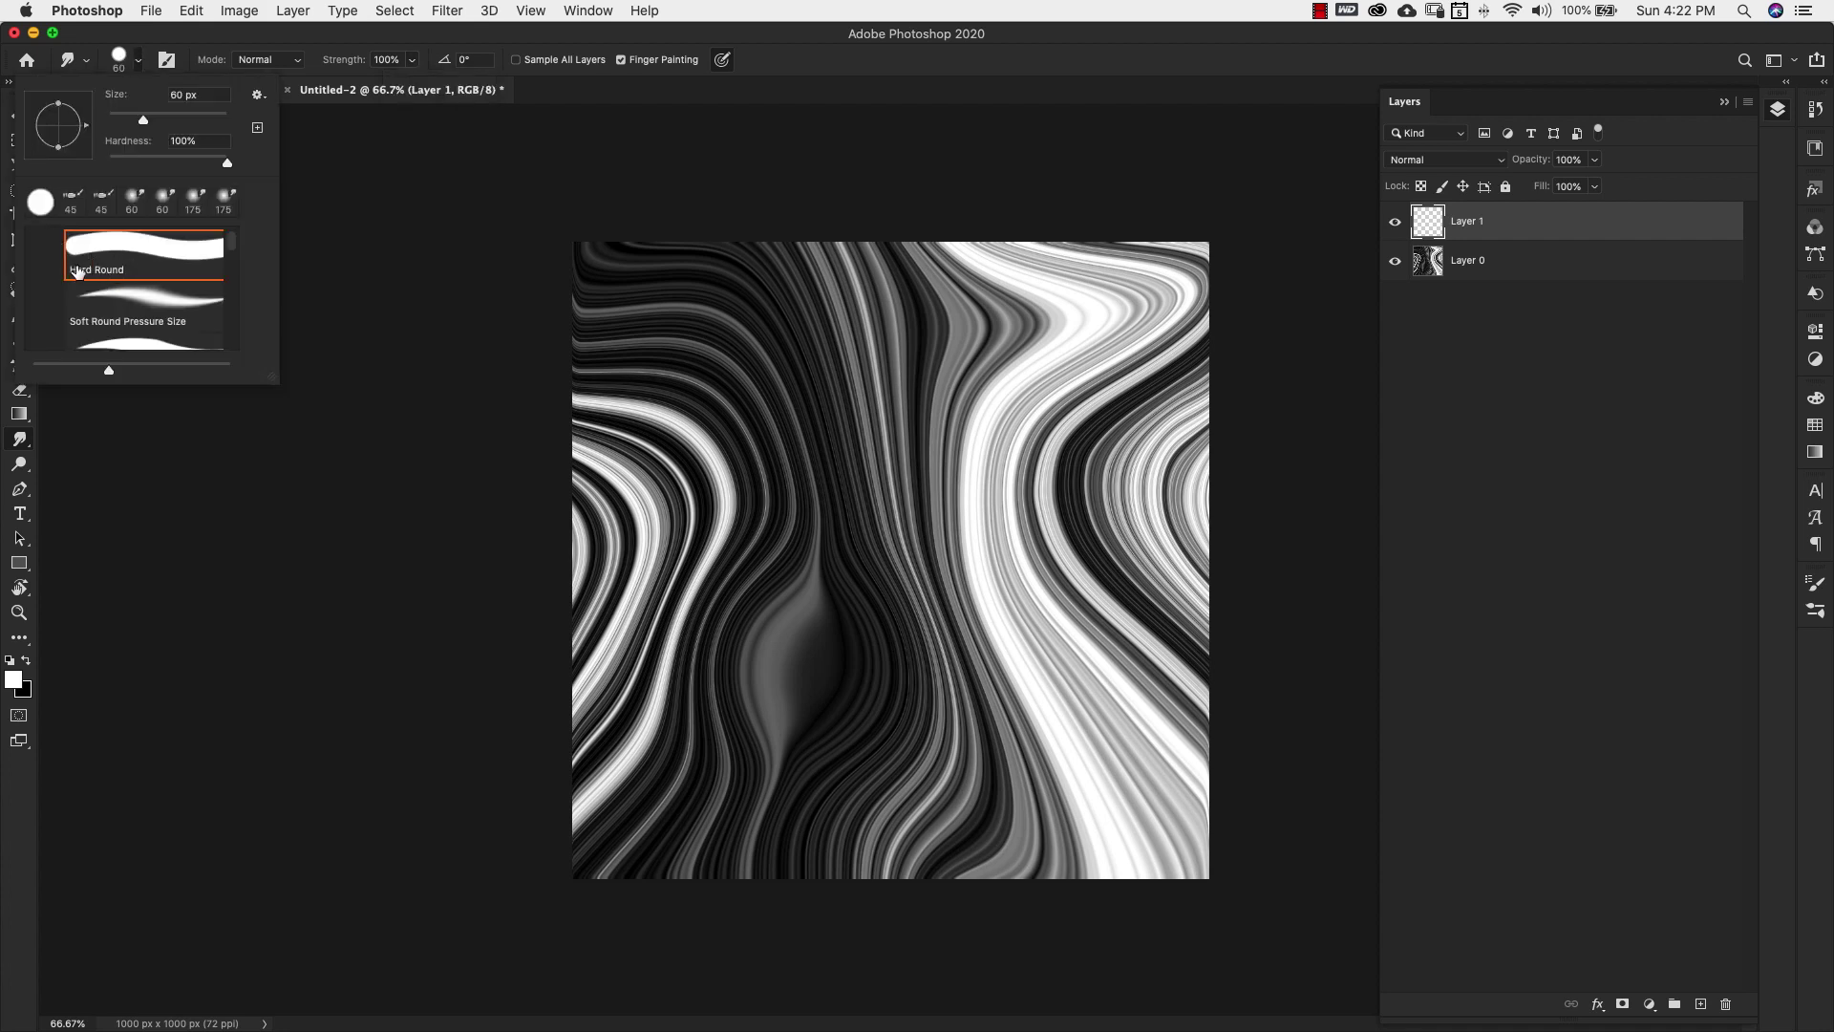
{"action": "left_click", "coordinate": [346, 221]}
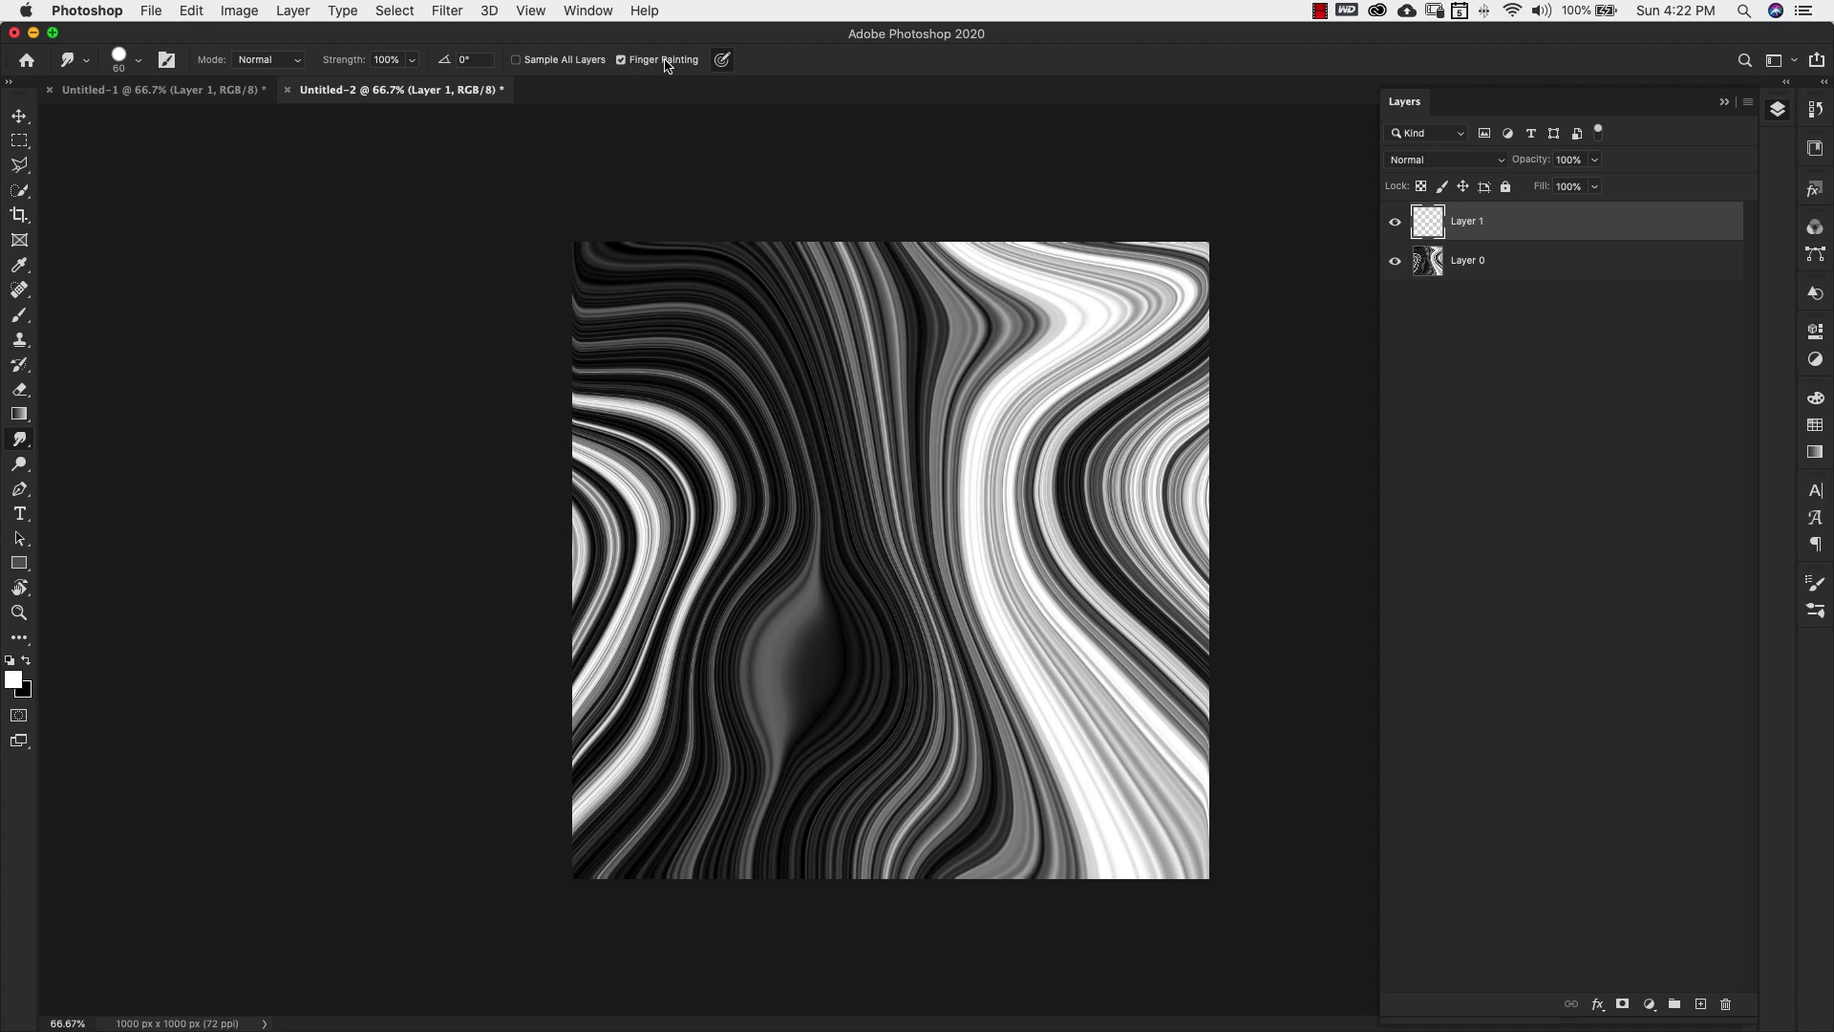
{"action": "left_click_drag", "start_coordinate": [806, 677], "coordinate": [810, 668]}
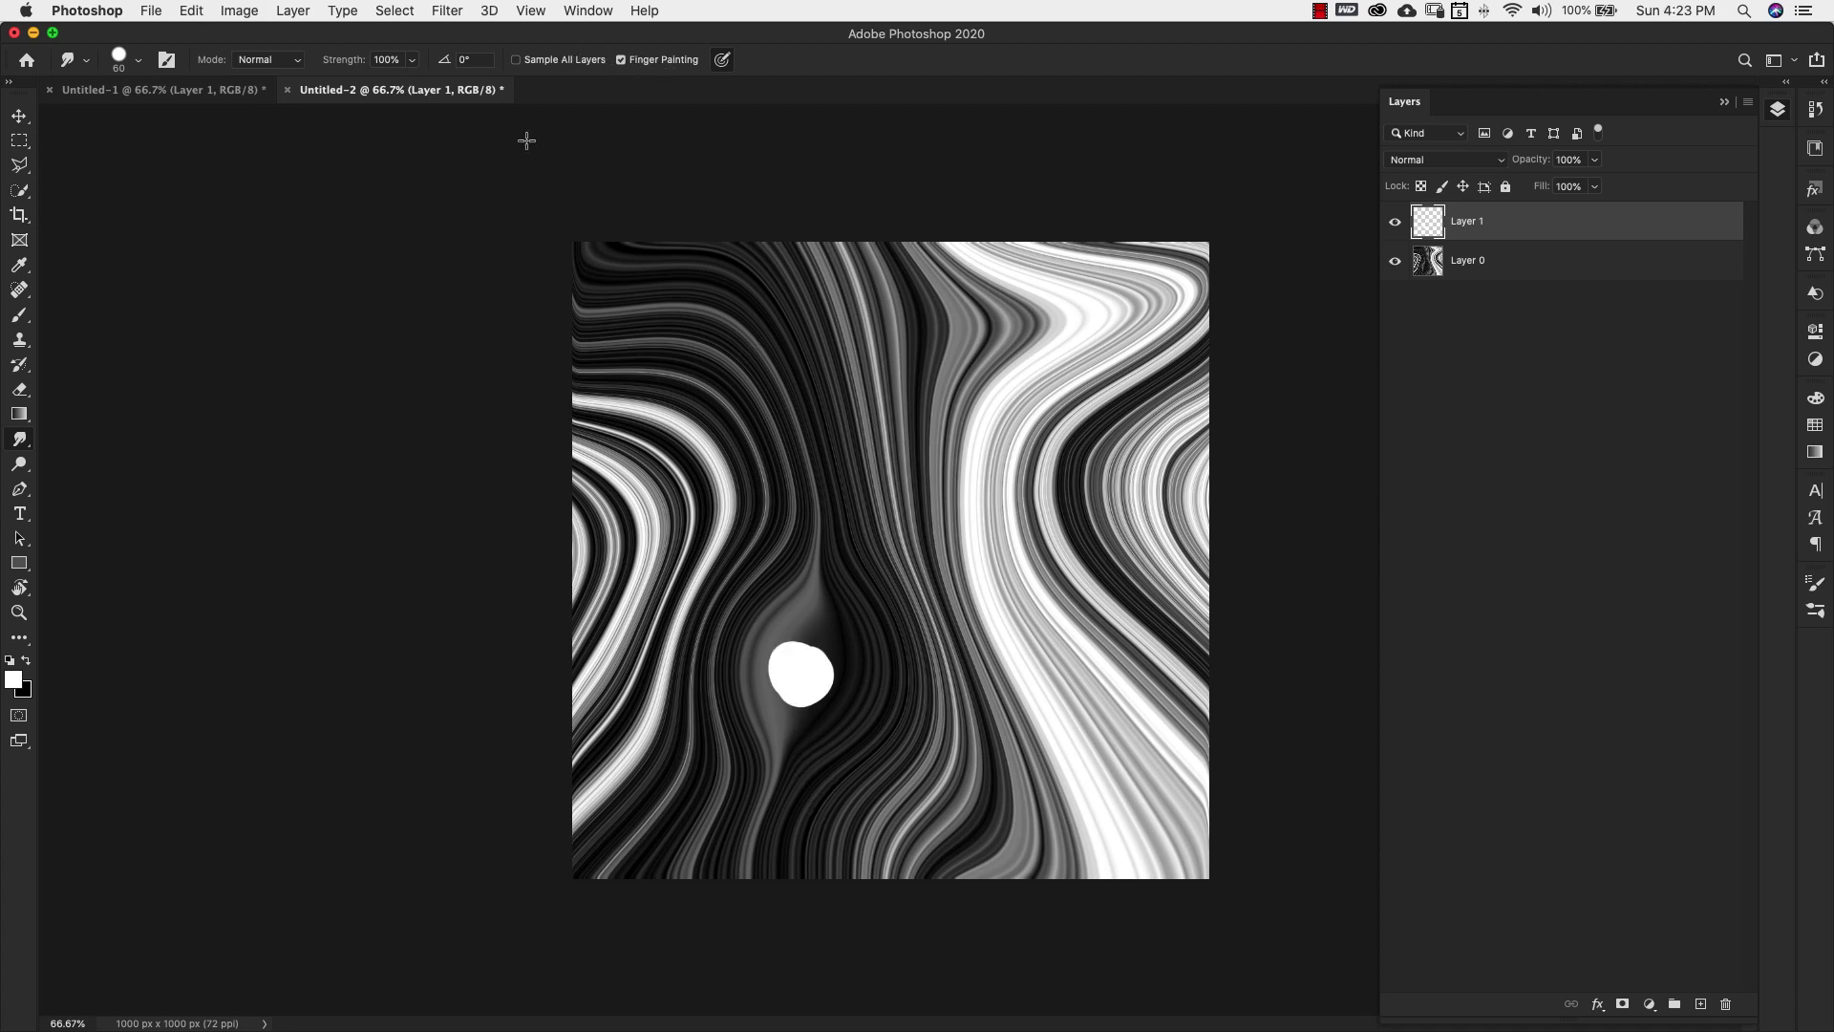
Finger-paint black inside the blob, then smudge its white rim upward to a point at 25% Strength.
{"action": "key", "text": "x"}
{"action": "left_click_drag", "start_coordinate": [802, 674], "coordinate": [809, 702]}
{"action": "left_click", "coordinate": [415, 63]}
{"action": "left_click_drag", "start_coordinate": [417, 82], "coordinate": [360, 85]}
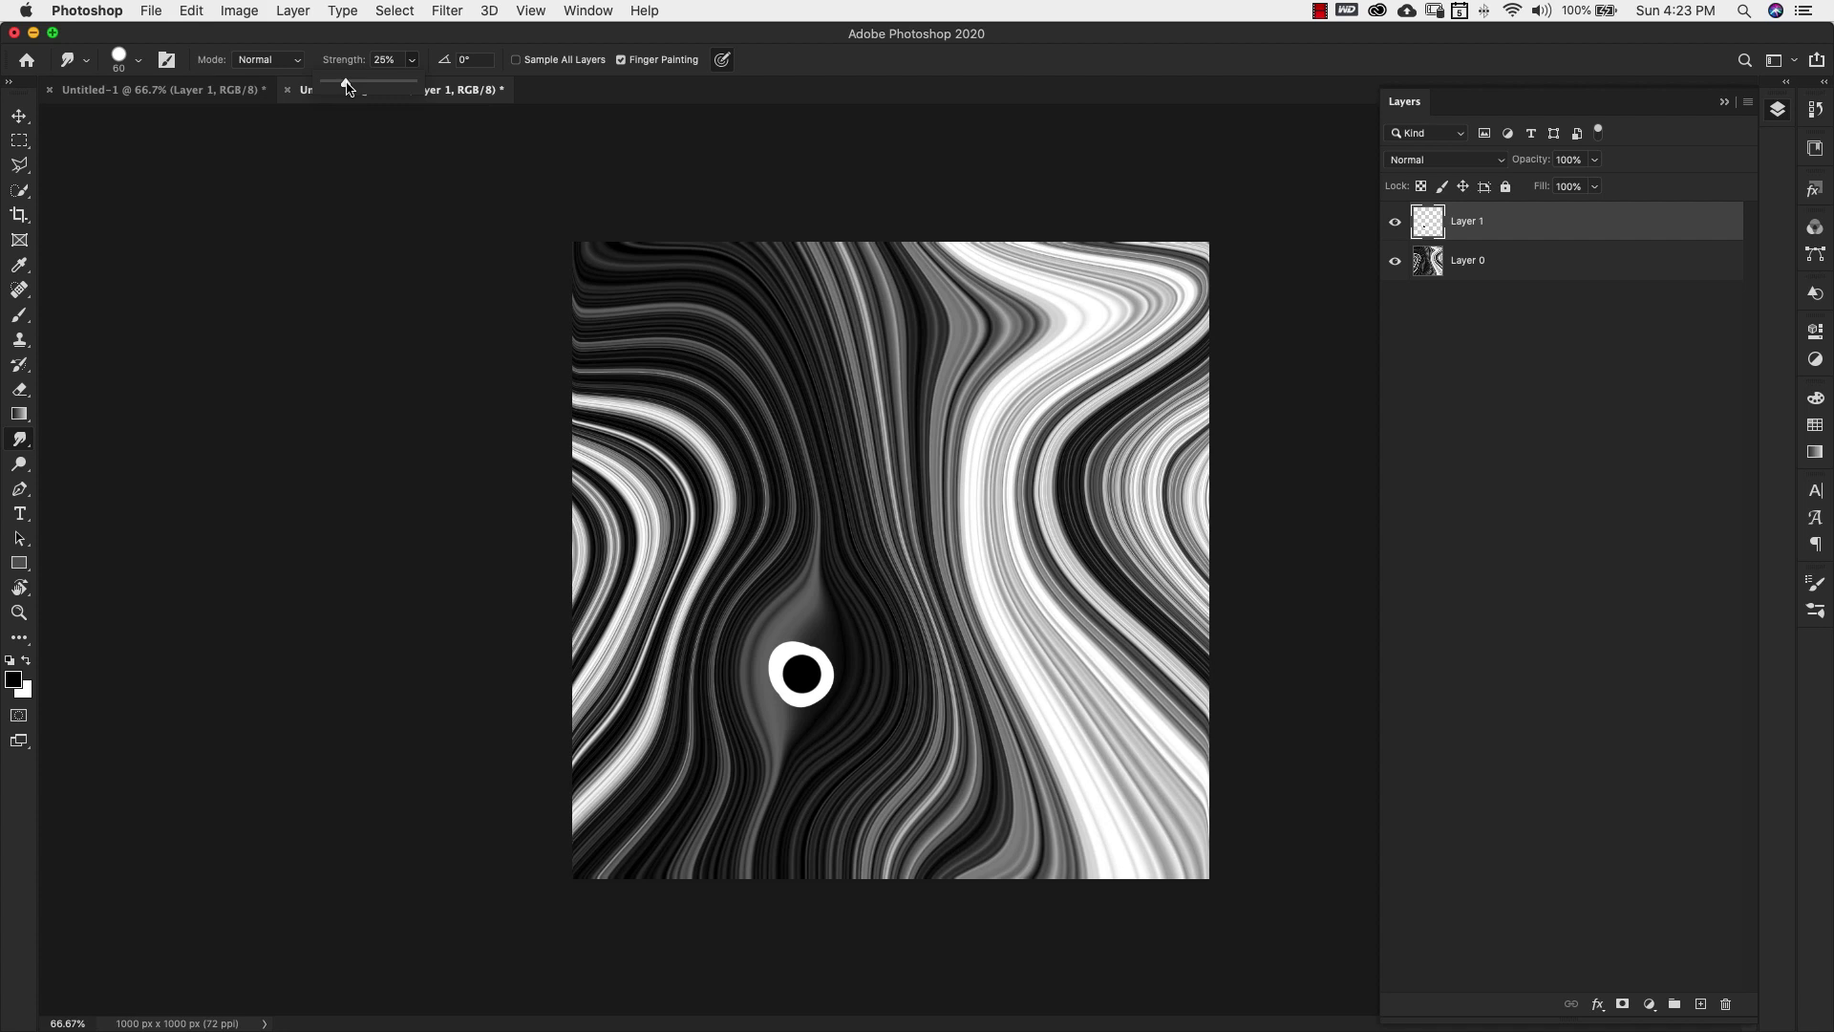
{"action": "left_click", "coordinate": [619, 61]}
{"action": "left_click", "coordinate": [620, 60]}
{"action": "mouse_move", "coordinate": [798, 678]}
{"action": "left_mouse_down"}
{"action": "mouse_move", "coordinate": [772, 621]}
{"action": "mouse_move", "coordinate": [806, 673]}
{"action": "mouse_move", "coordinate": [773, 695]}
{"action": "mouse_move", "coordinate": [787, 678]}
{"action": "mouse_move", "coordinate": [811, 685]}
{"action": "mouse_move", "coordinate": [802, 702]}
{"action": "mouse_move", "coordinate": [813, 672]}
{"action": "mouse_move", "coordinate": [805, 729]}
{"action": "mouse_move", "coordinate": [847, 625]}
{"action": "mouse_move", "coordinate": [812, 624]}
{"action": "mouse_move", "coordinate": [814, 600]}
{"action": "mouse_move", "coordinate": [762, 675]}
{"action": "mouse_move", "coordinate": [845, 670]}
{"action": "mouse_move", "coordinate": [780, 751]}
{"action": "left_mouse_up"}
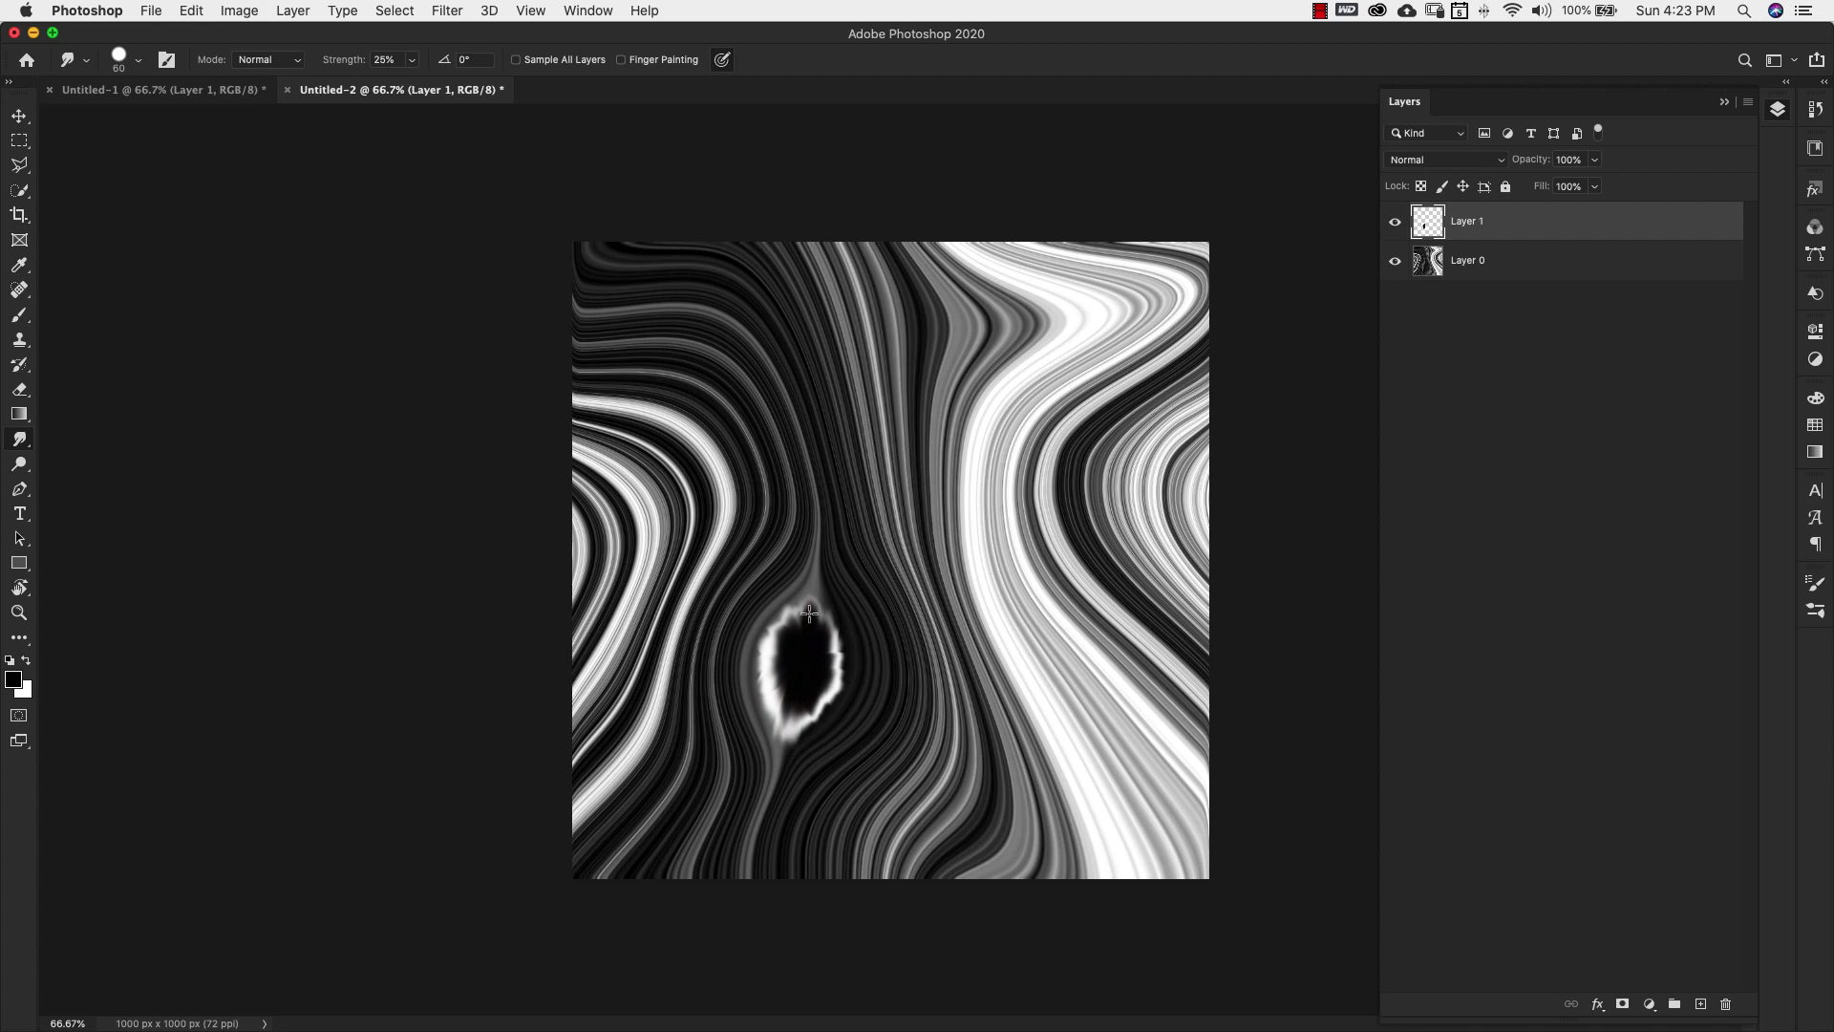
{"action": "mouse_move", "coordinate": [809, 613]}
{"action": "left_mouse_down"}
{"action": "mouse_move", "coordinate": [816, 558]}
{"action": "mouse_move", "coordinate": [853, 663]}
{"action": "mouse_move", "coordinate": [780, 761]}
{"action": "mouse_move", "coordinate": [781, 621]}
{"action": "left_mouse_up"}
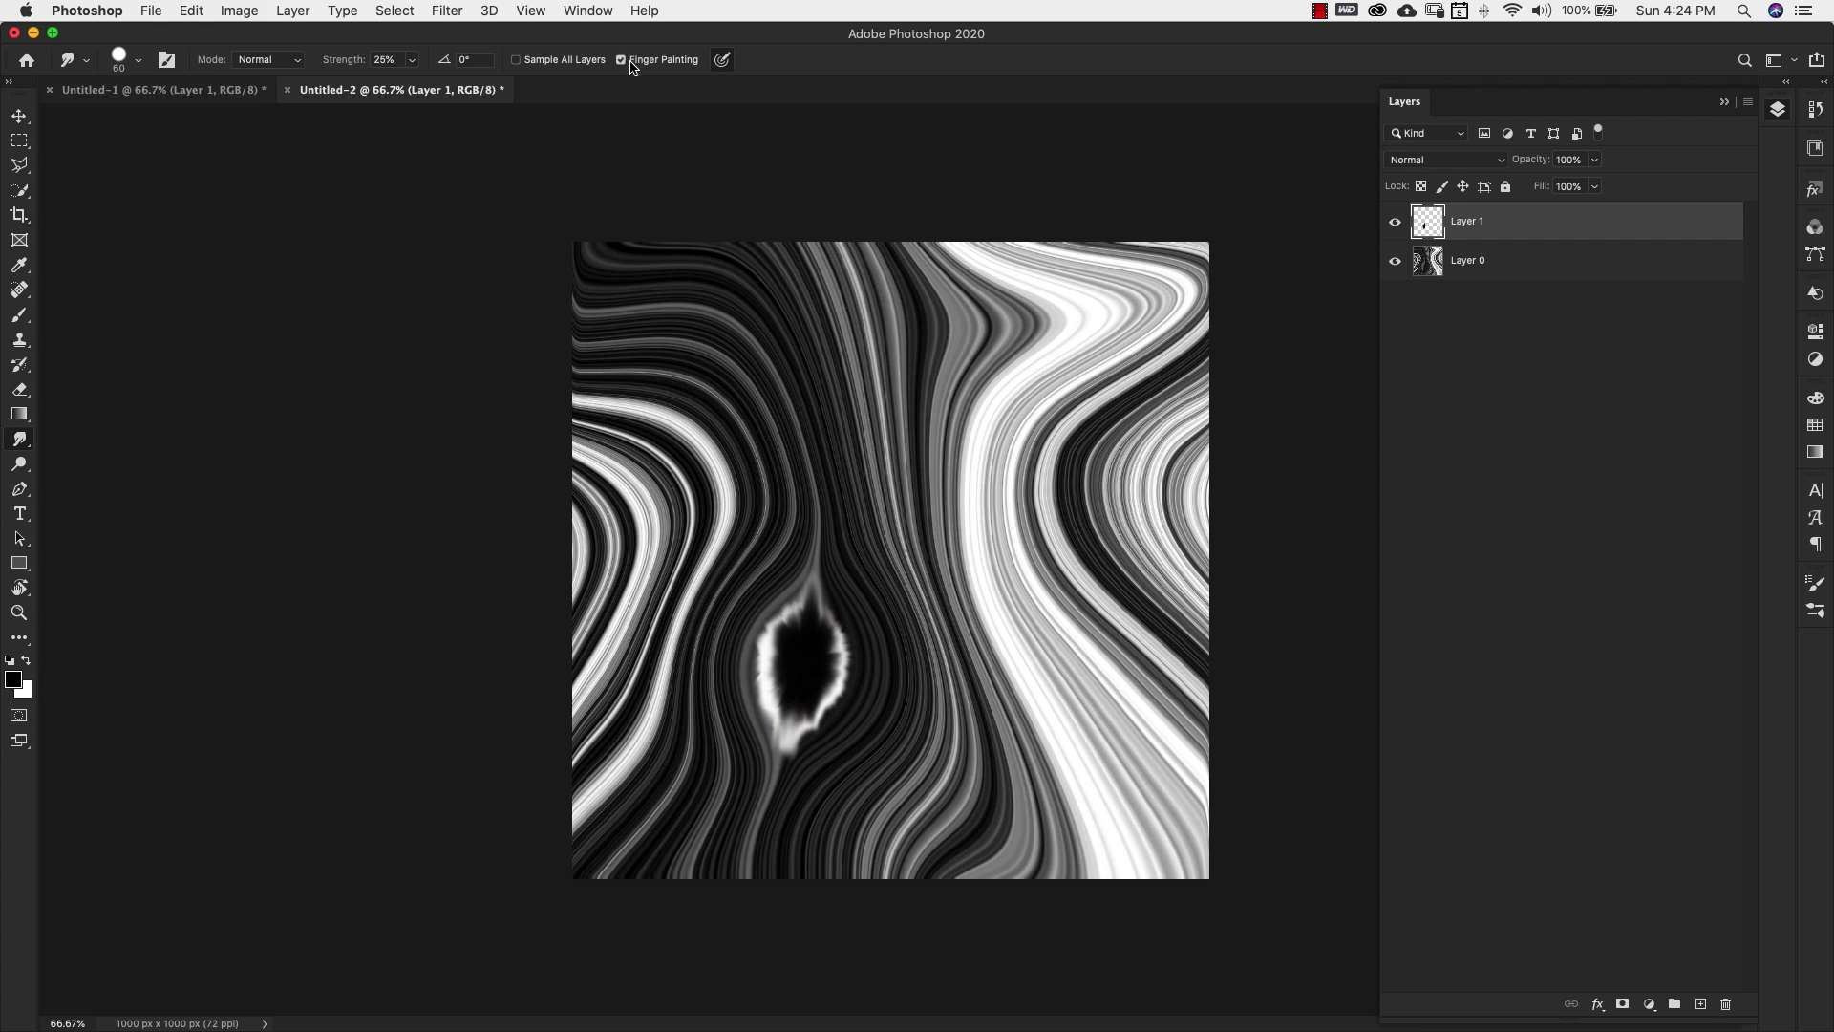
Finger-paint a gray dab in the eye's centre at 100% Strength.
{"action": "left_click_drag", "start_coordinate": [412, 67], "coordinate": [541, 122]}
{"action": "left_click", "coordinate": [17, 681]}
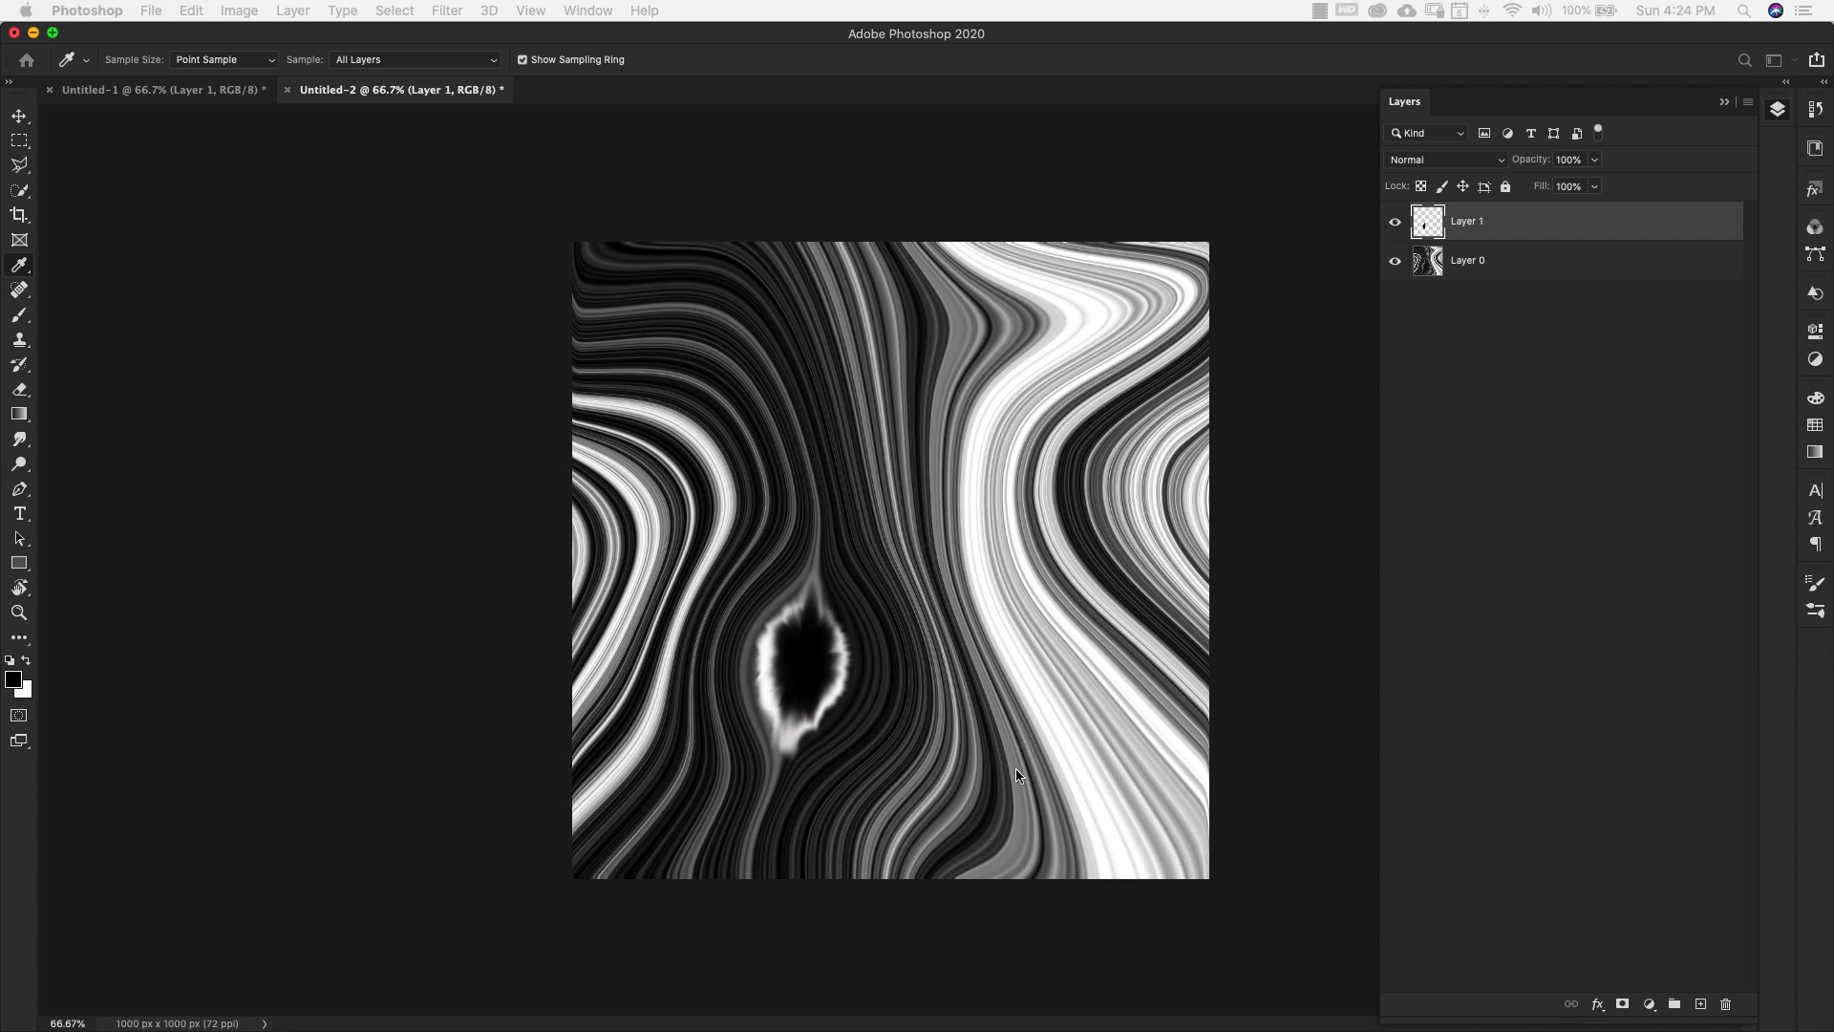
{"action": "key", "text": "Return"}
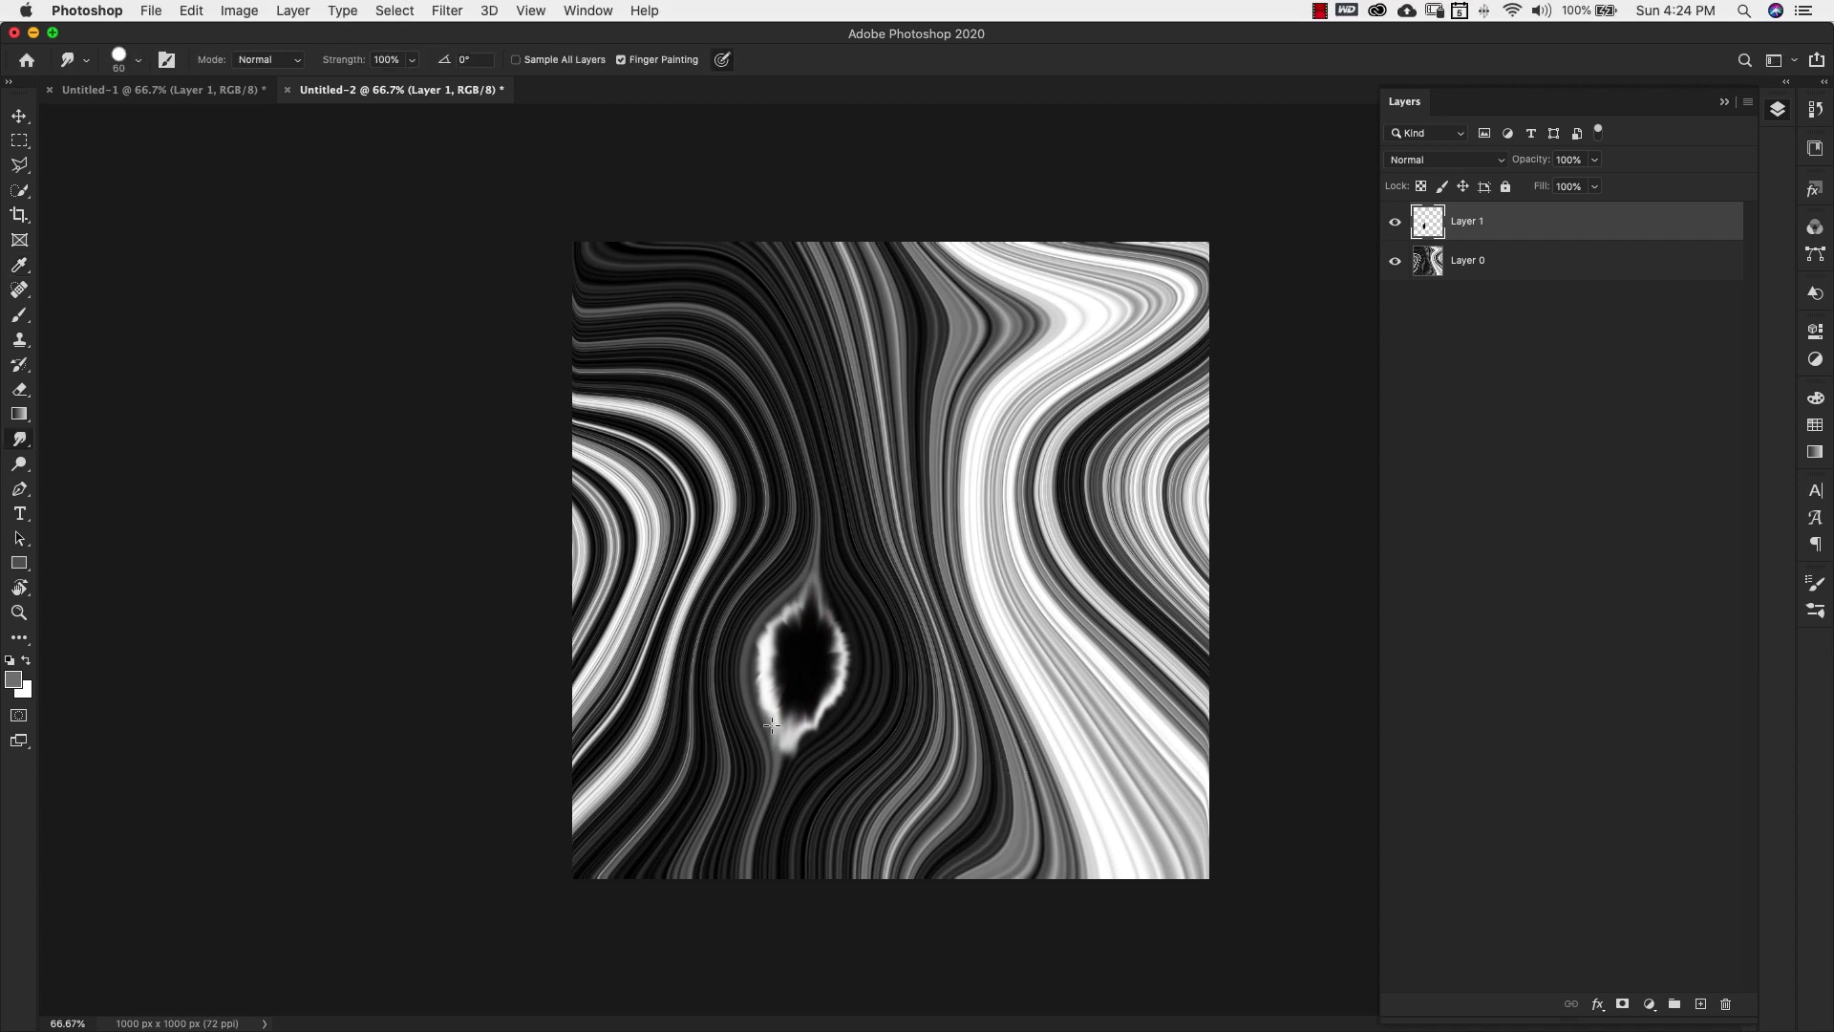
{"action": "left_click_drag", "start_coordinate": [805, 648], "coordinate": [804, 661]}
Smear the gray dab downward at about 25% Strength, softening its tails.
{"action": "left_click", "coordinate": [409, 65]}
{"action": "left_click_drag", "start_coordinate": [413, 84], "coordinate": [353, 88]}
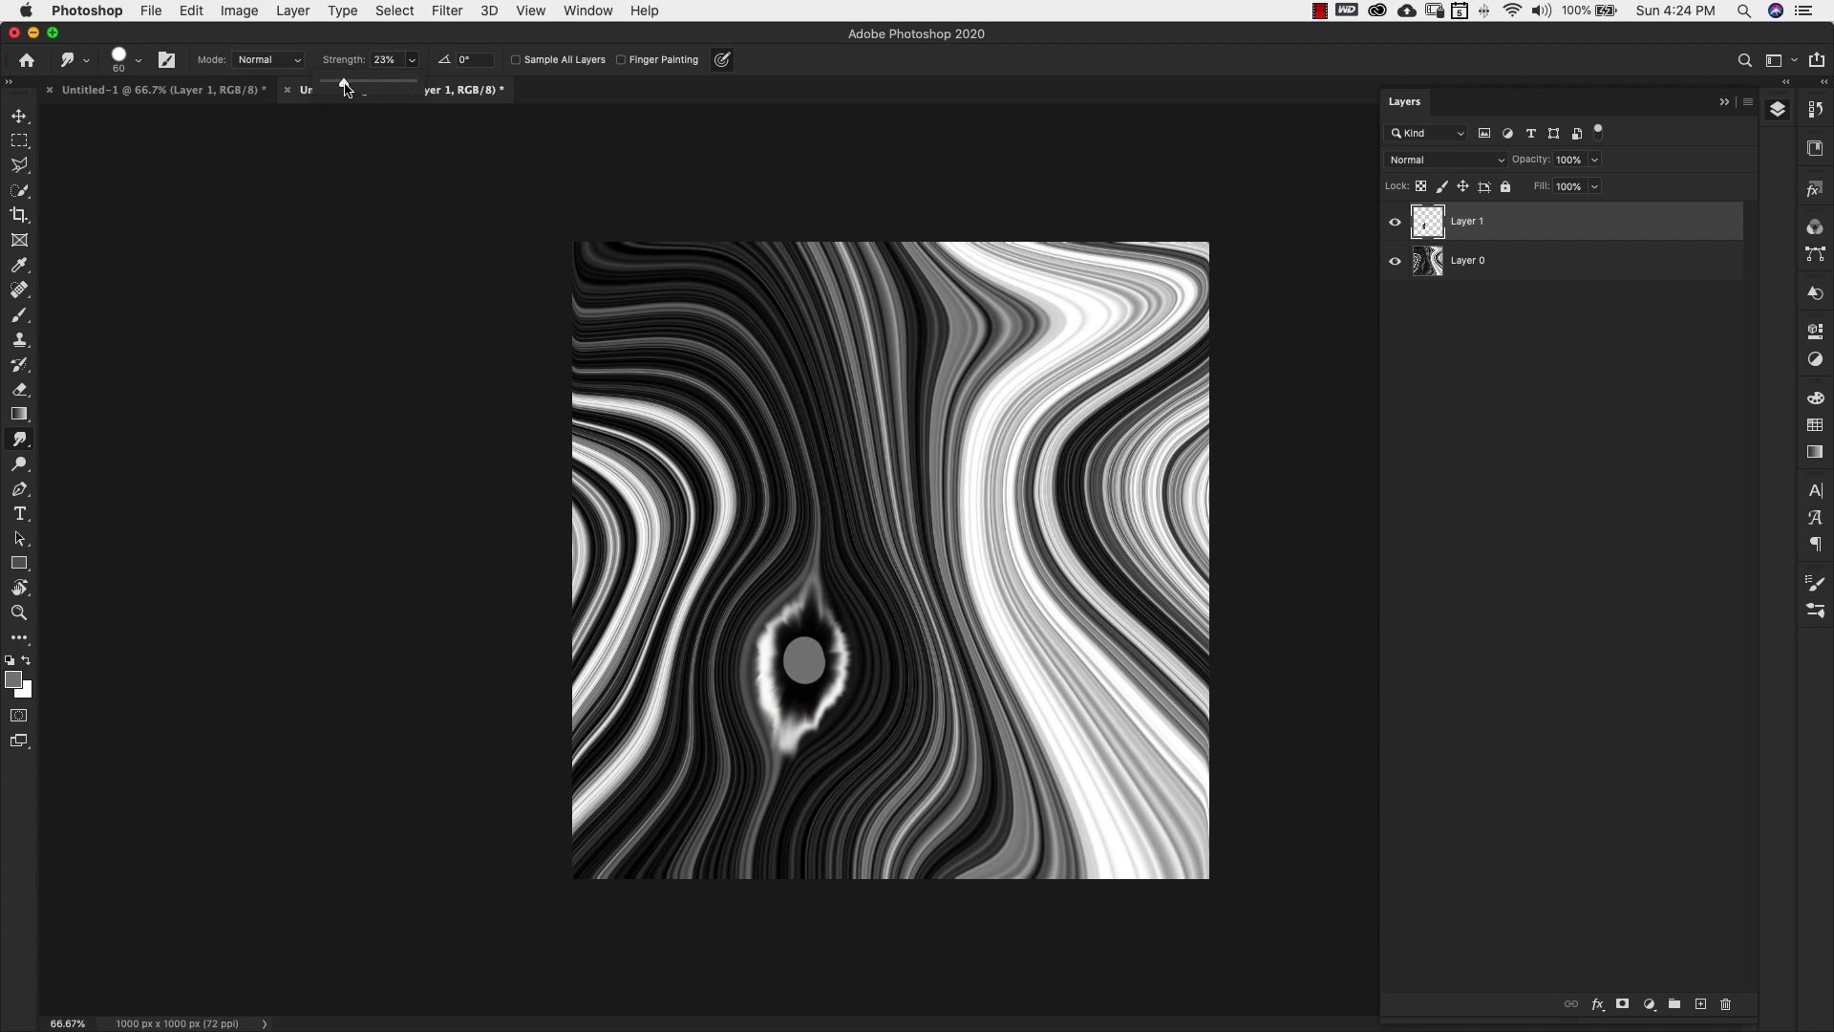
{"action": "left_click", "coordinate": [803, 626]}
{"action": "mouse_move", "coordinate": [807, 621]}
{"action": "left_mouse_down"}
{"action": "mouse_move", "coordinate": [778, 673]}
{"action": "mouse_move", "coordinate": [795, 726]}
{"action": "mouse_move", "coordinate": [823, 638]}
{"action": "mouse_move", "coordinate": [782, 660]}
{"action": "mouse_move", "coordinate": [788, 635]}
{"action": "mouse_move", "coordinate": [812, 688]}
{"action": "mouse_move", "coordinate": [810, 649]}
{"action": "mouse_move", "coordinate": [827, 669]}
{"action": "mouse_move", "coordinate": [823, 692]}
{"action": "mouse_move", "coordinate": [790, 681]}
{"action": "mouse_move", "coordinate": [778, 638]}
{"action": "mouse_move", "coordinate": [770, 680]}
{"action": "mouse_move", "coordinate": [807, 640]}
{"action": "mouse_move", "coordinate": [786, 668]}
{"action": "left_mouse_up"}
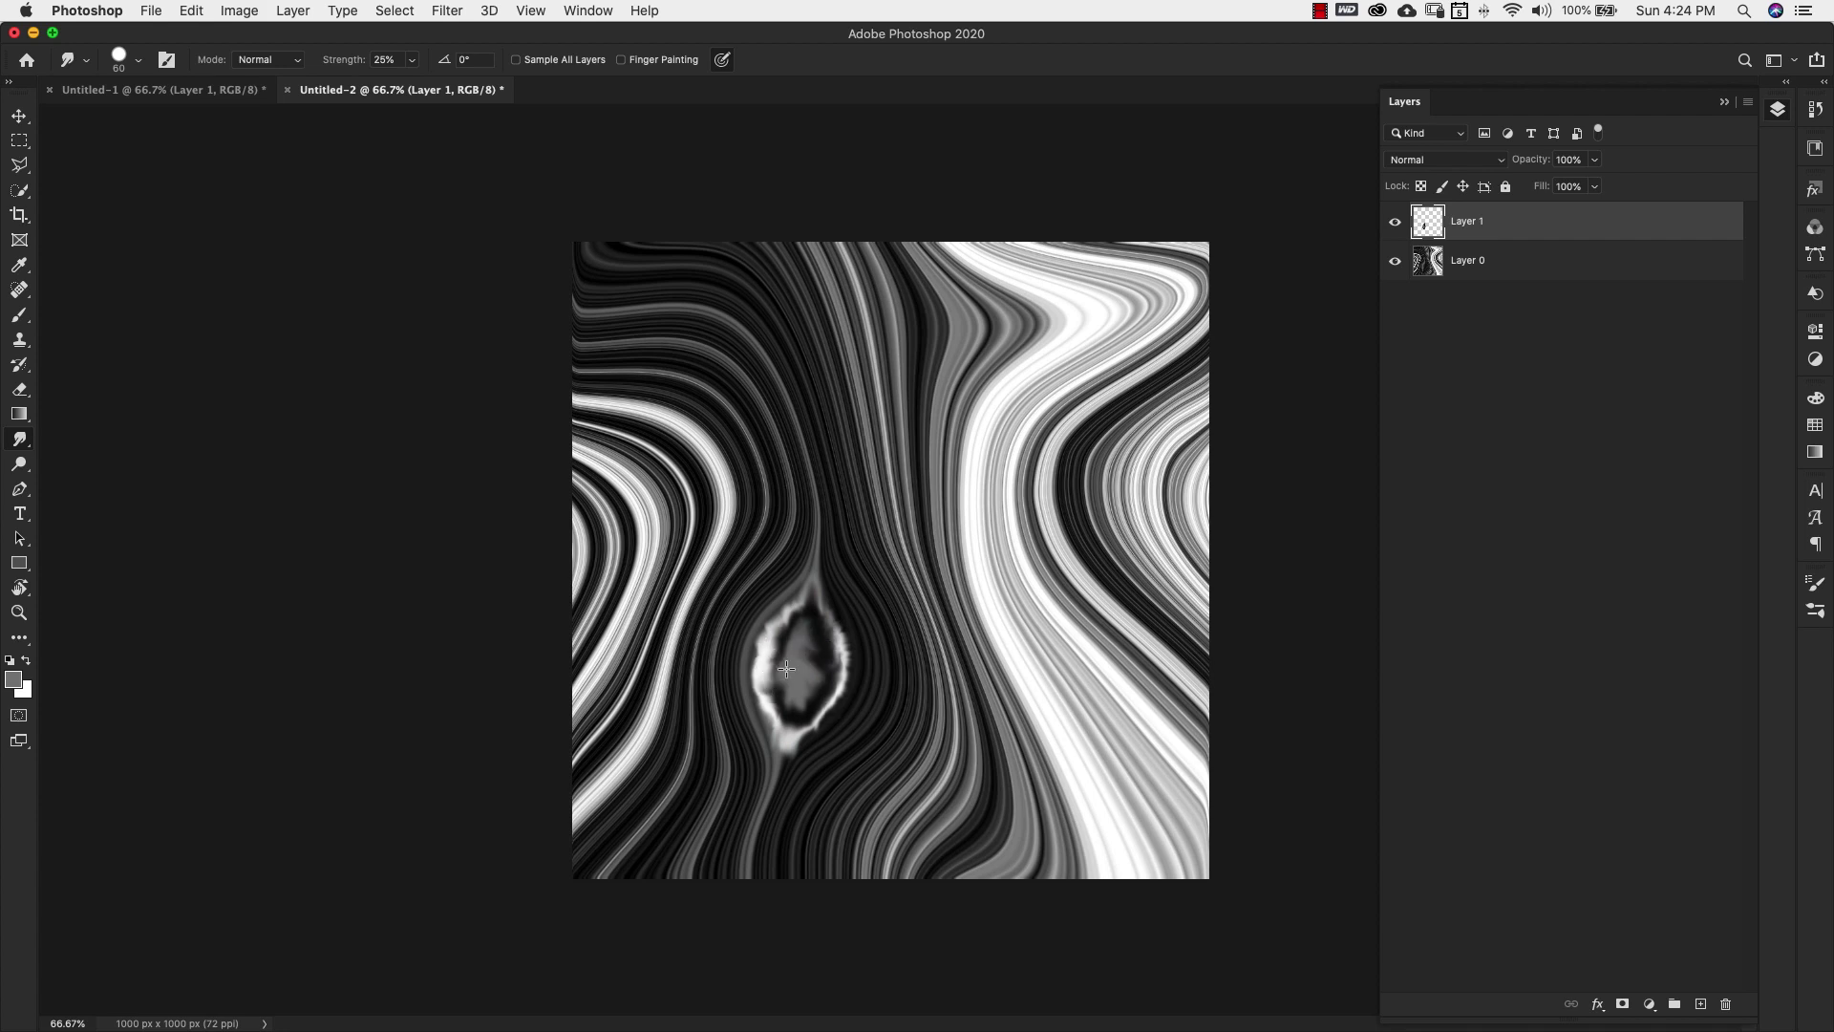
{"action": "mouse_move", "coordinate": [792, 761]}
{"action": "left_mouse_down"}
{"action": "mouse_move", "coordinate": [764, 825]}
{"action": "mouse_move", "coordinate": [819, 542]}
{"action": "mouse_move", "coordinate": [858, 641]}
{"action": "mouse_move", "coordinate": [765, 814]}
{"action": "left_mouse_up"}
{"action": "mouse_move", "coordinate": [788, 726]}
{"action": "left_mouse_down"}
{"action": "mouse_move", "coordinate": [849, 655]}
{"action": "mouse_move", "coordinate": [829, 600]}
{"action": "mouse_move", "coordinate": [799, 620]}
{"action": "mouse_move", "coordinate": [771, 604]}
{"action": "mouse_move", "coordinate": [743, 677]}
{"action": "mouse_move", "coordinate": [765, 706]}
{"action": "mouse_move", "coordinate": [764, 656]}
{"action": "left_mouse_up"}
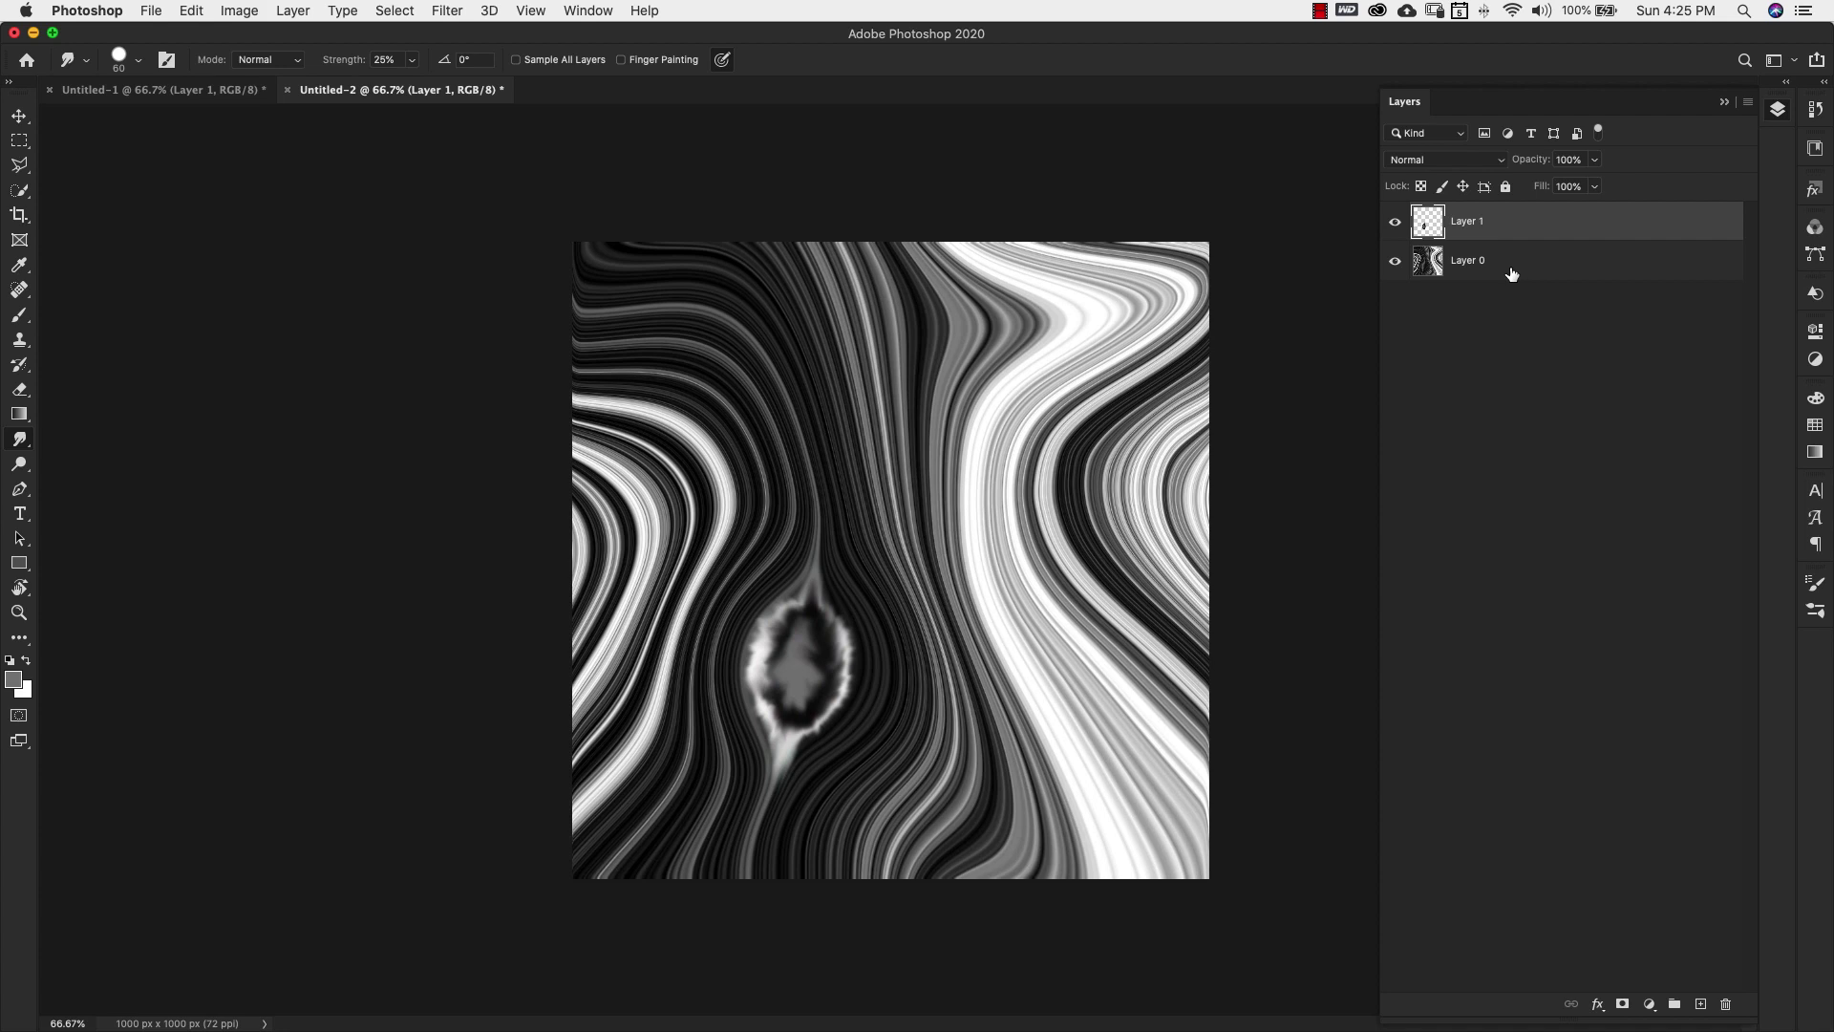
Merge Layer 0 and Layer 1 with Cmd+E, add empty Layer 2, then open Color Range.
{"action": "left_click", "coordinate": [1566, 274], "text": "shift"}
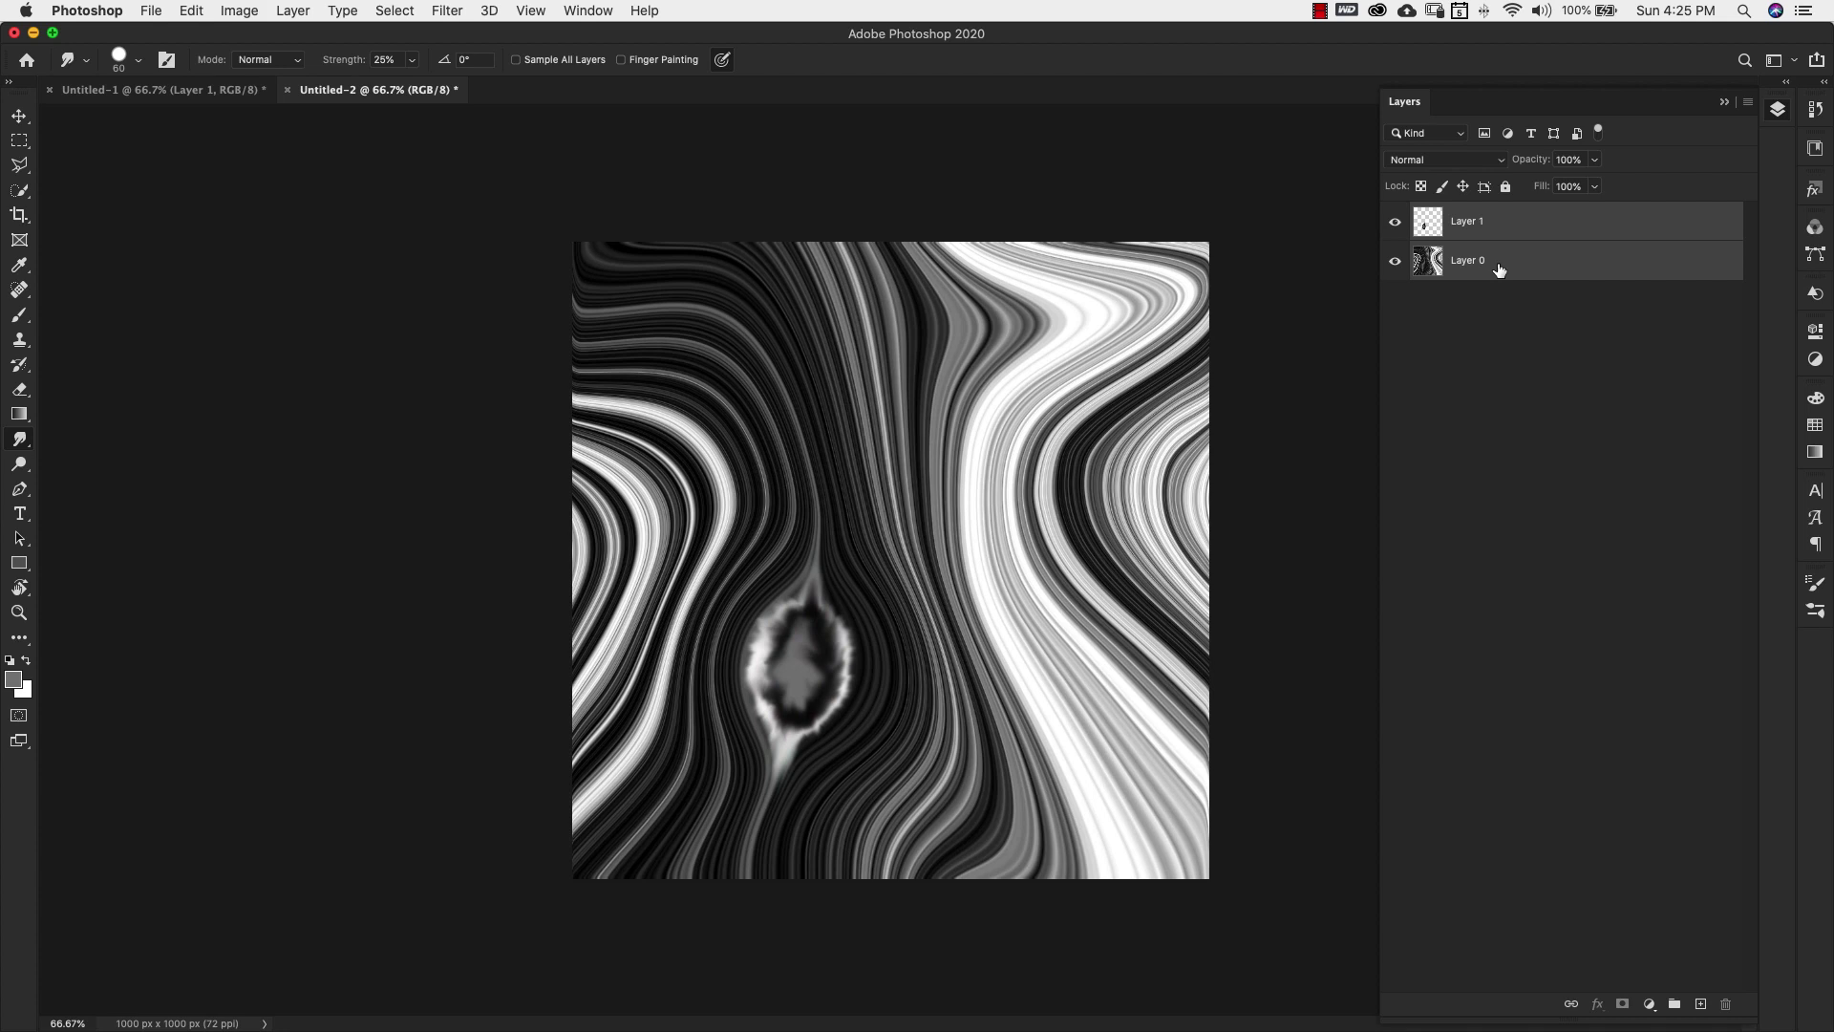
{"action": "key", "text": "super+e"}
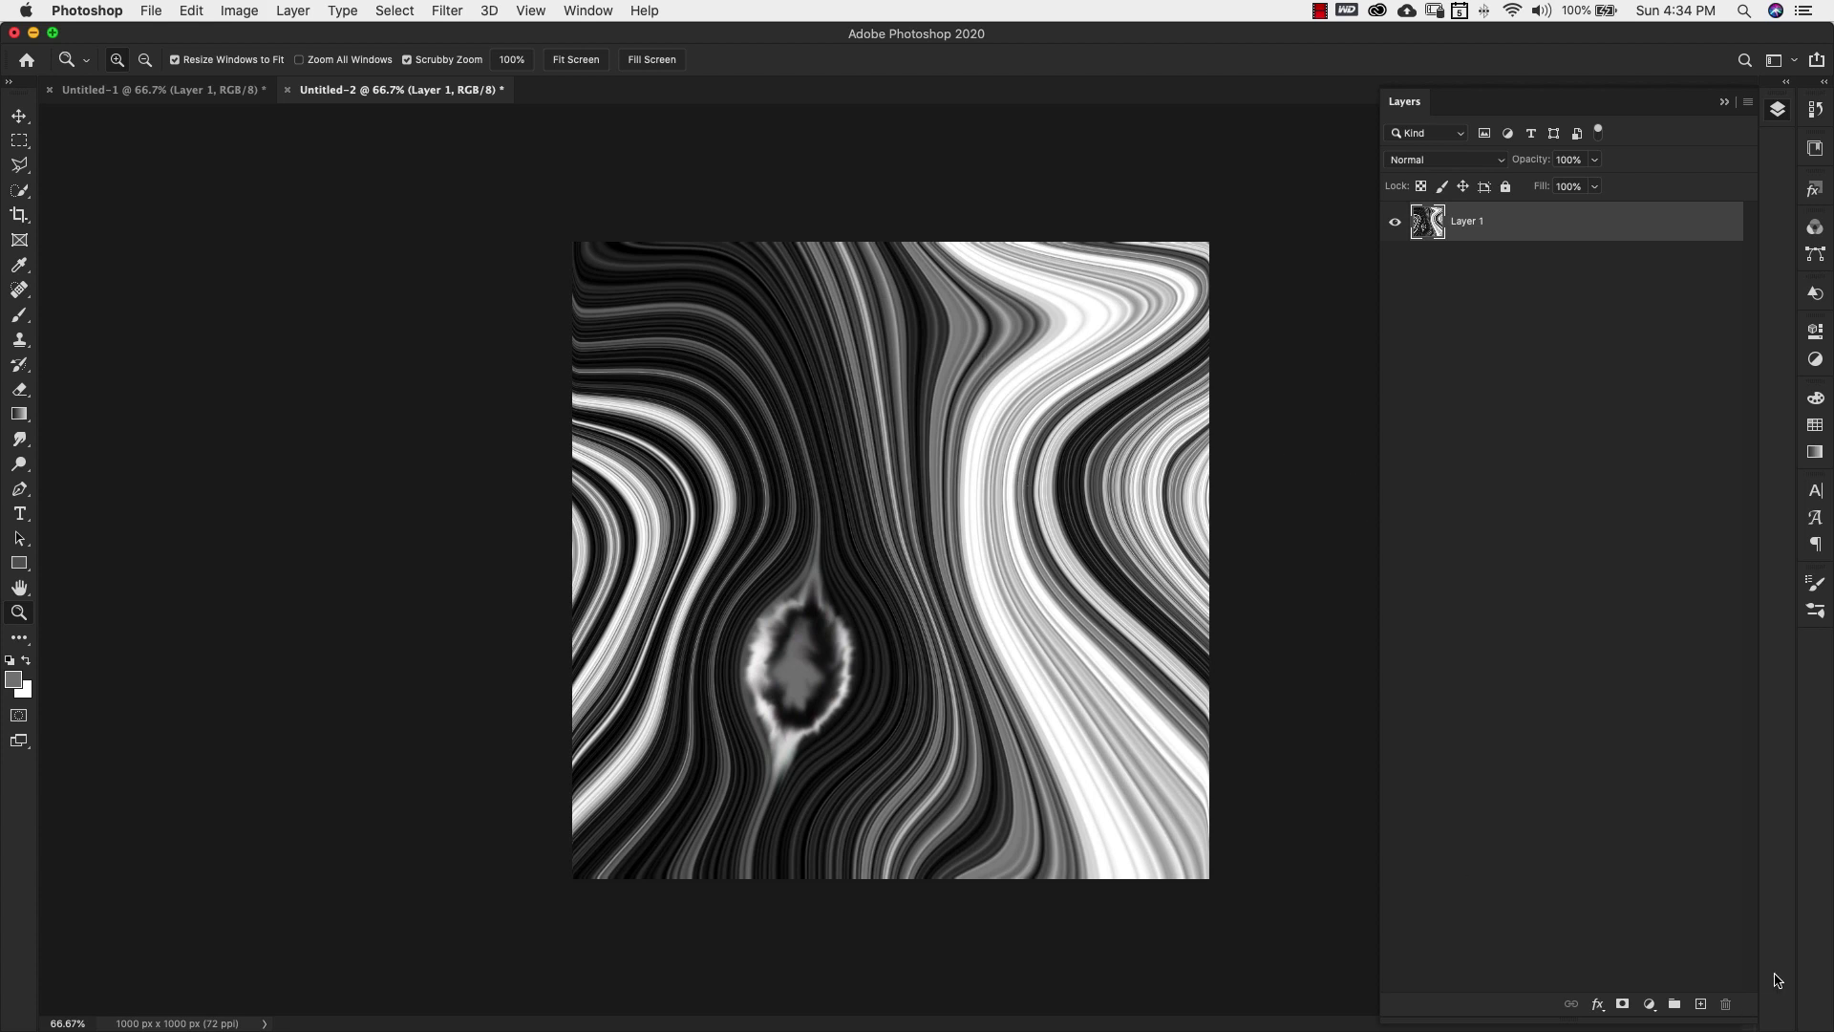
{"action": "left_click", "coordinate": [1700, 1004]}
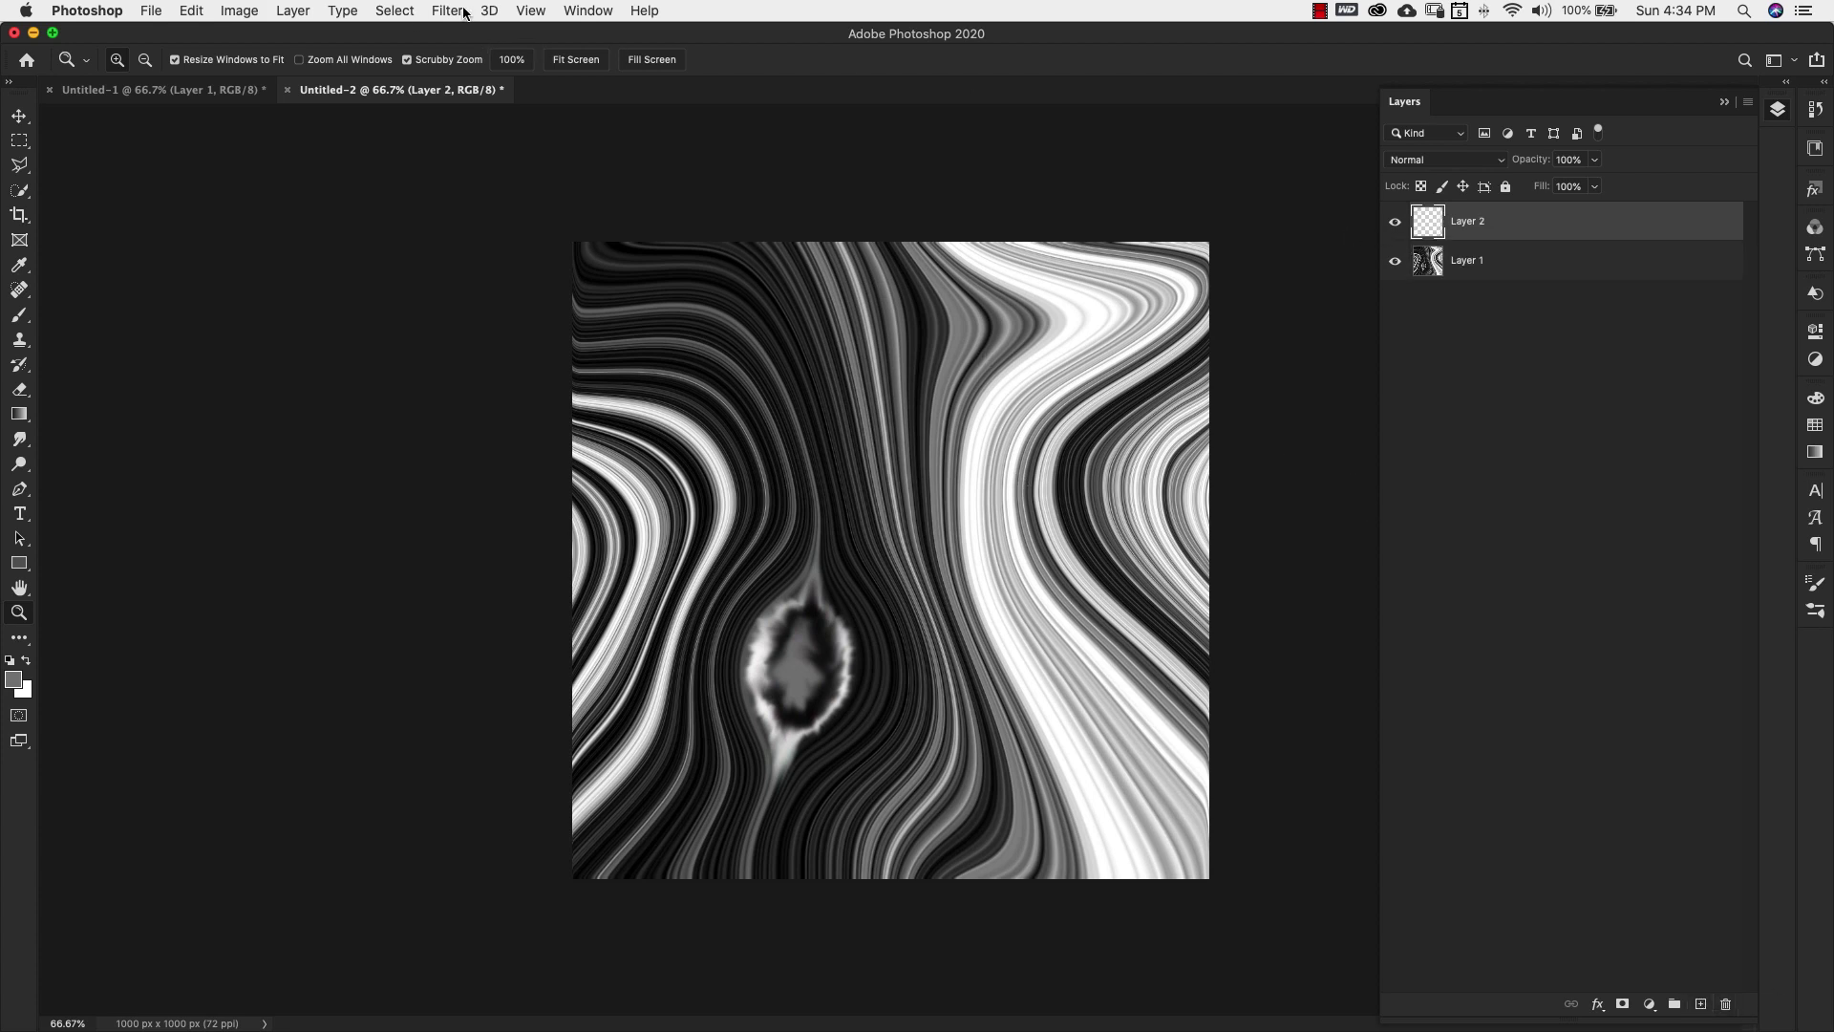
{"action": "left_click", "coordinate": [410, 11]}
{"action": "left_click", "coordinate": [433, 203]}
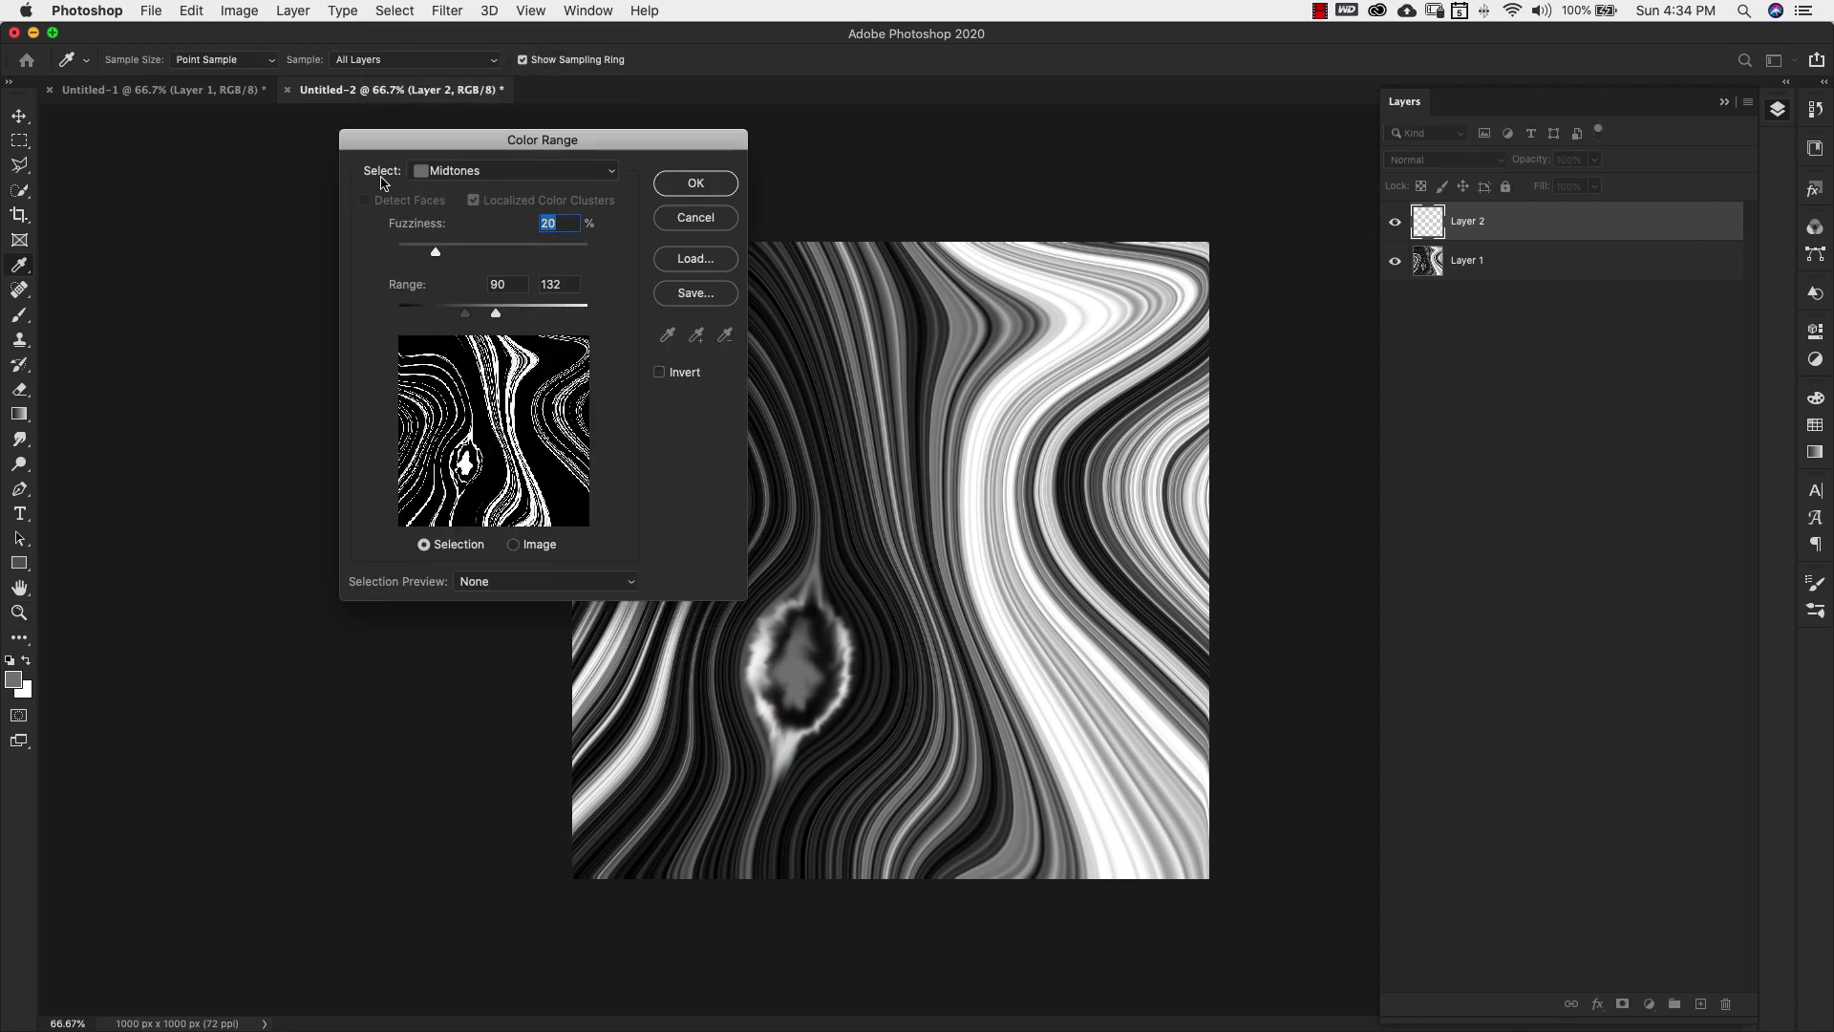
Select the midtone stripes with Color Range, narrowing the range to 98–127.
{"action": "left_click", "coordinate": [546, 170]}
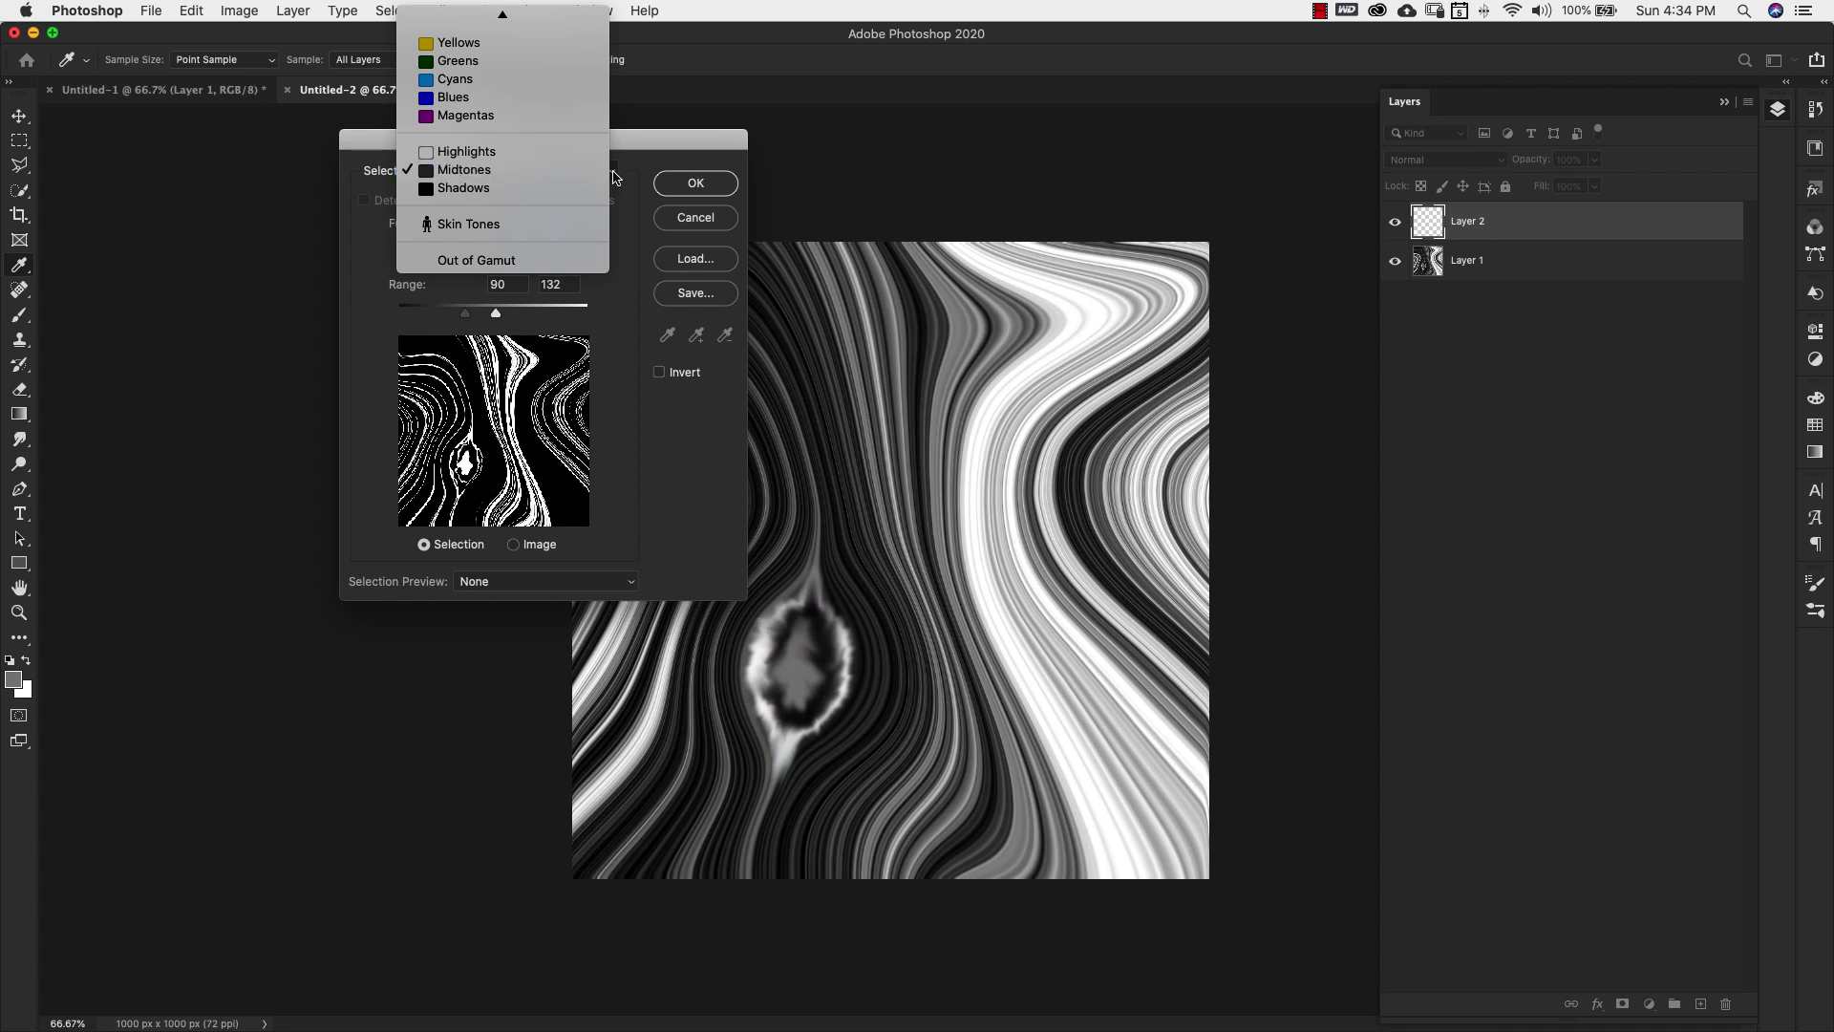
{"action": "mouse_move", "coordinate": [502, 14]}
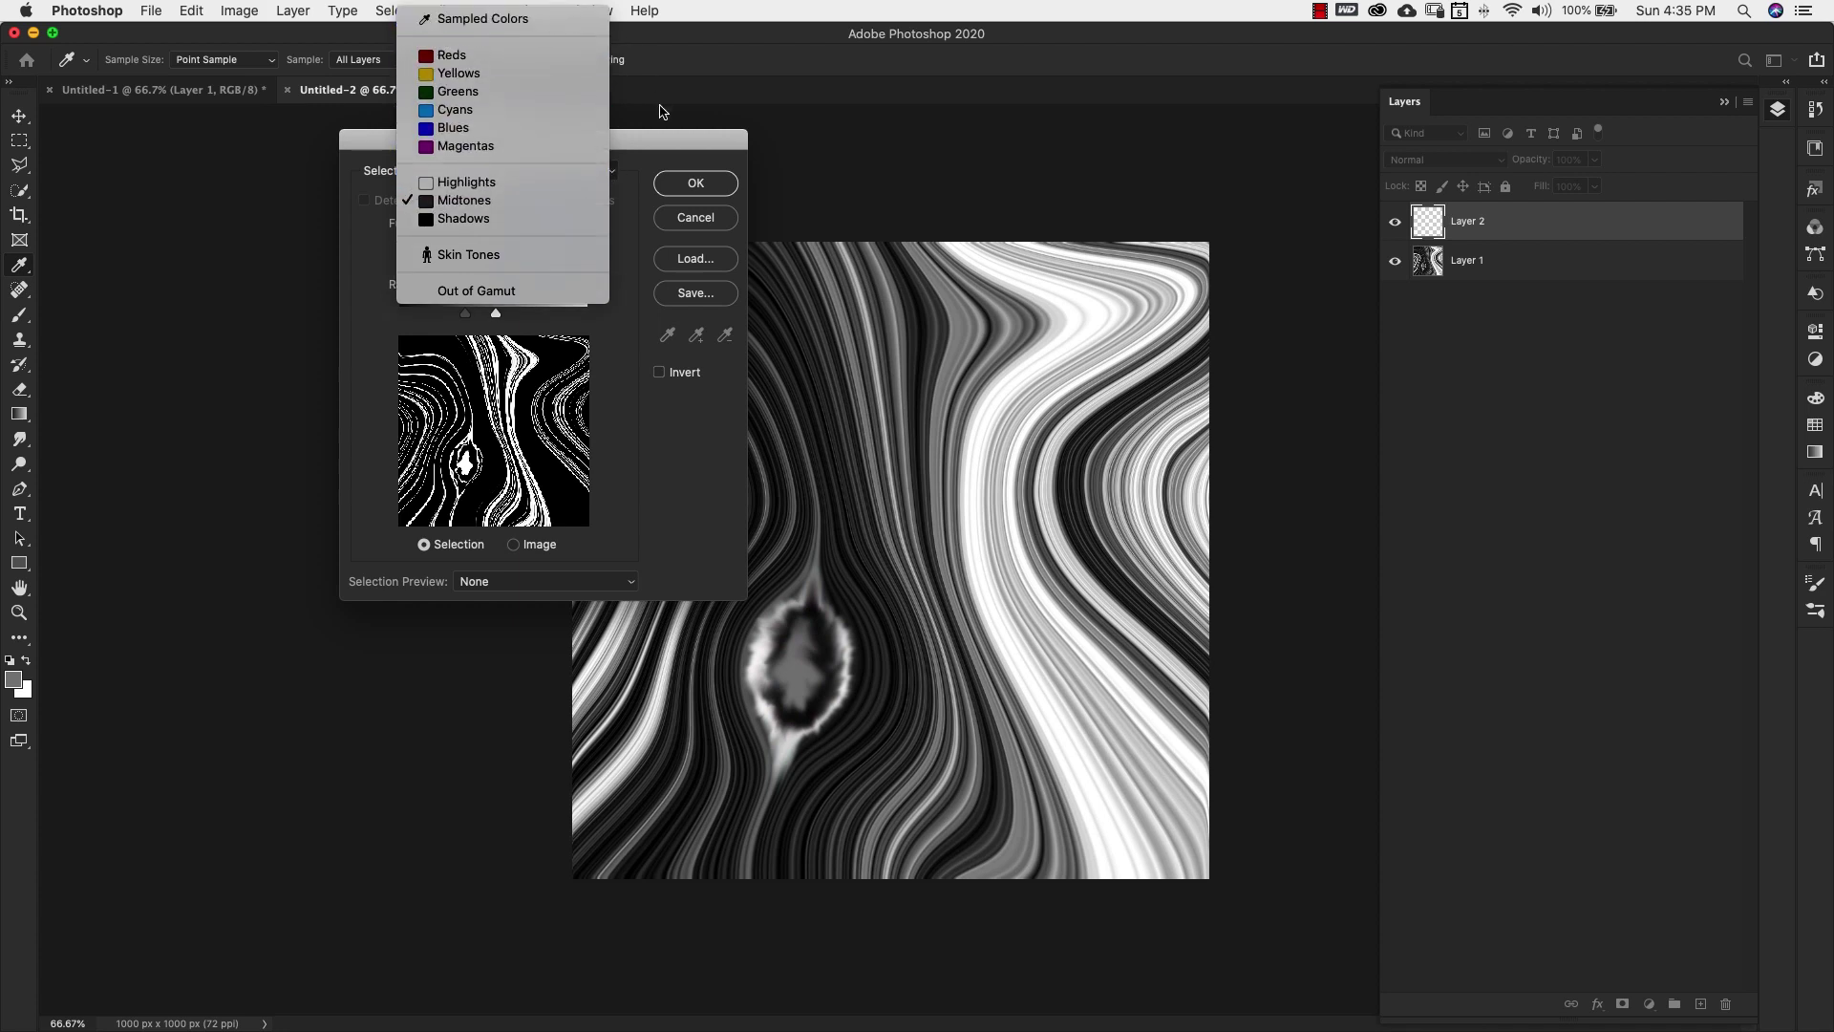
{"action": "left_click", "coordinate": [460, 202]}
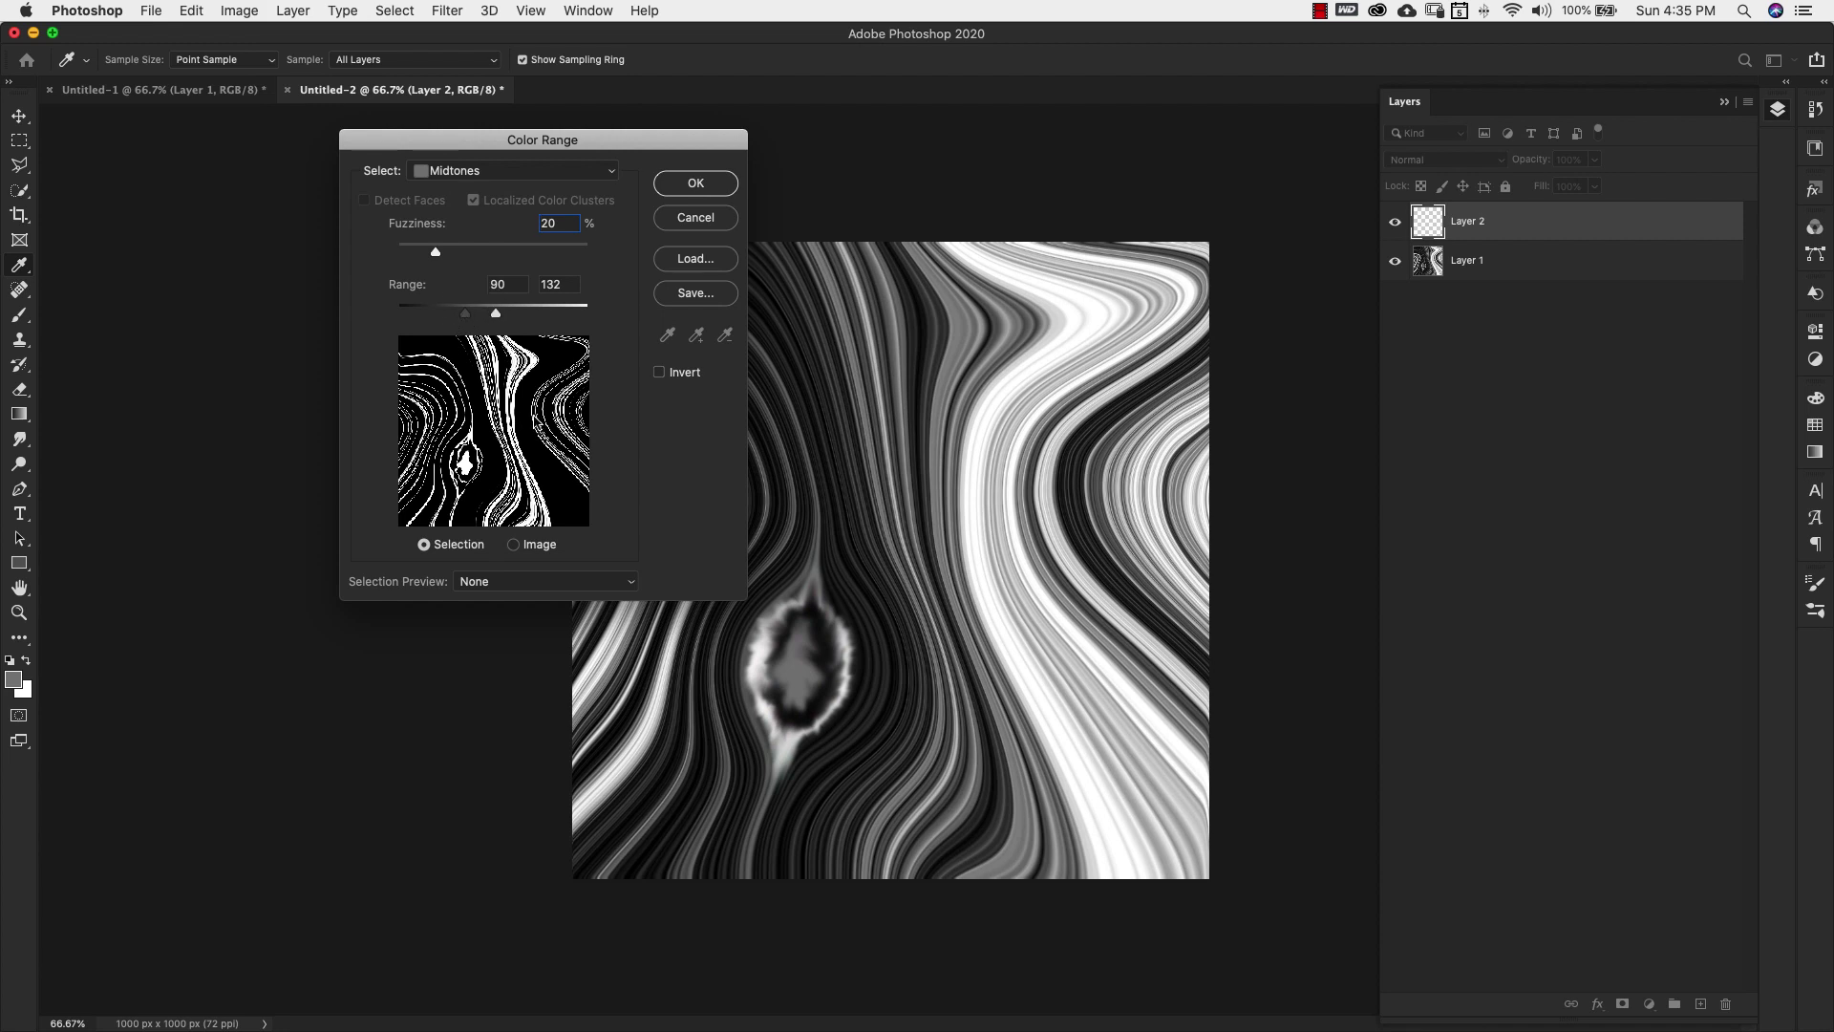
{"action": "mouse_move", "coordinate": [497, 318]}
{"action": "left_mouse_down"}
{"action": "mouse_move", "coordinate": [534, 321]}
{"action": "mouse_move", "coordinate": [493, 319]}
{"action": "left_mouse_up"}
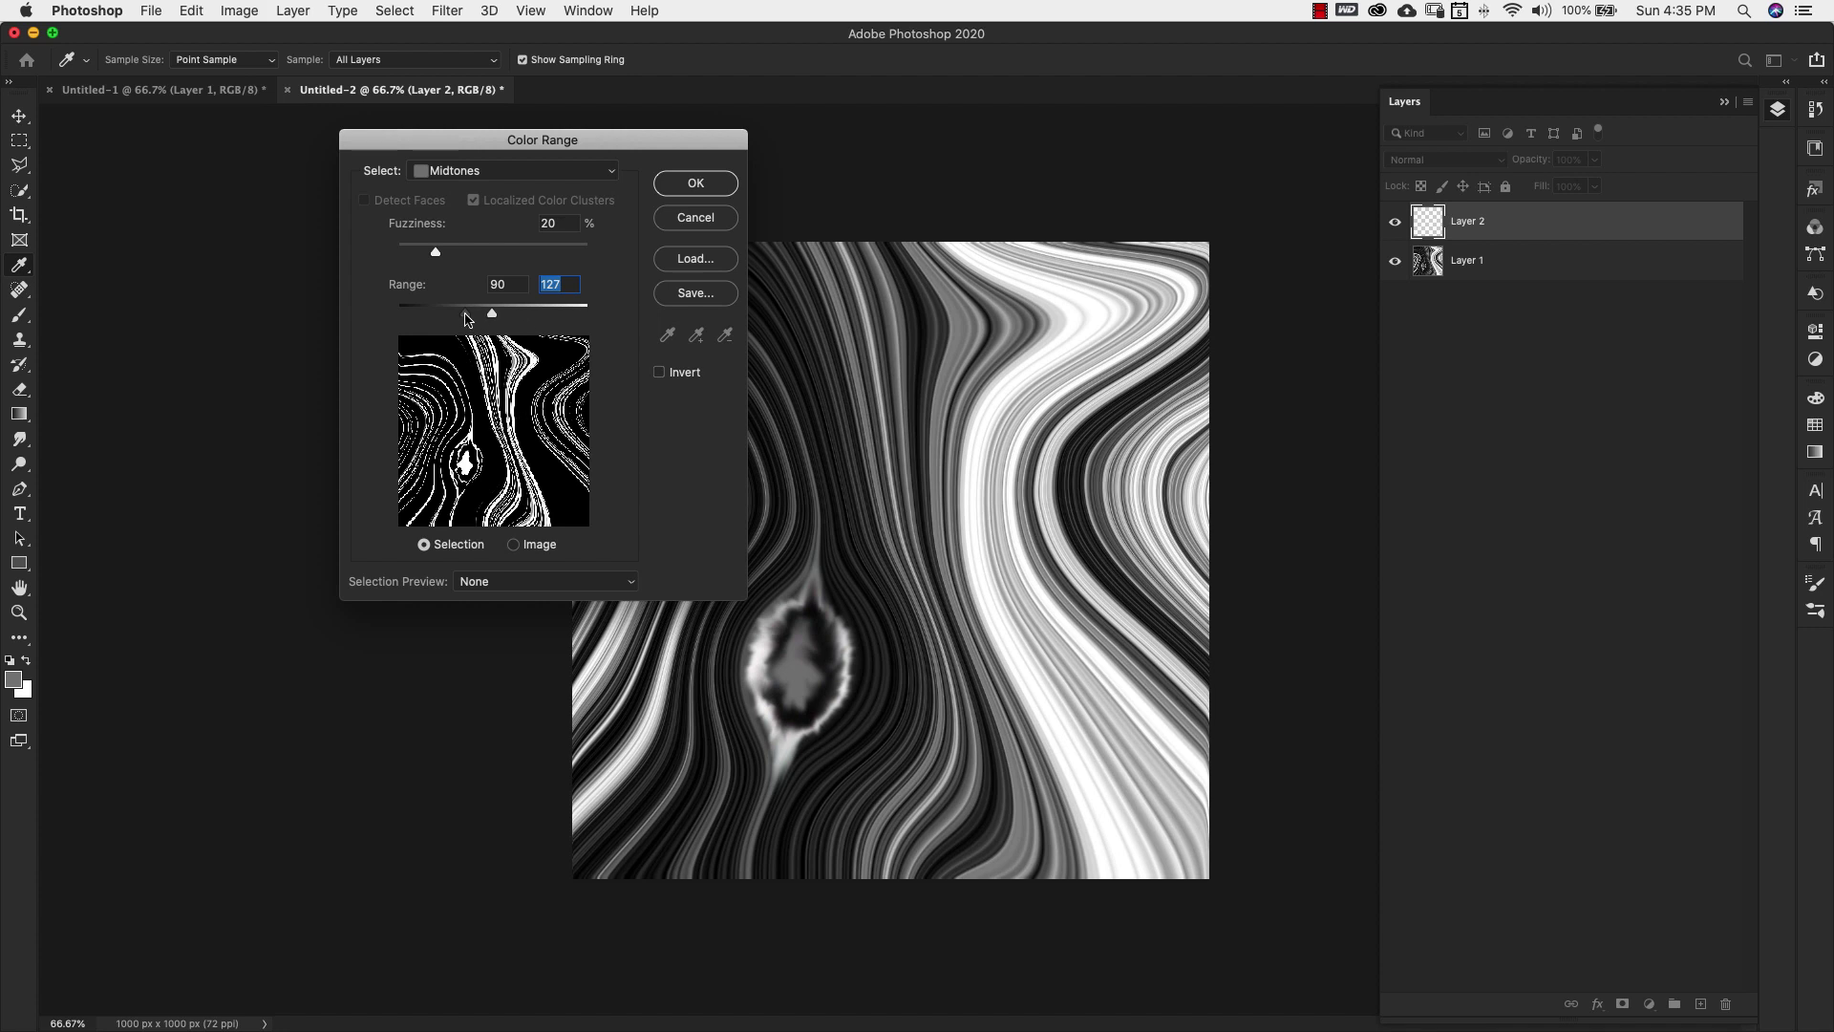
{"action": "left_click_drag", "start_coordinate": [465, 312], "coordinate": [471, 312]}
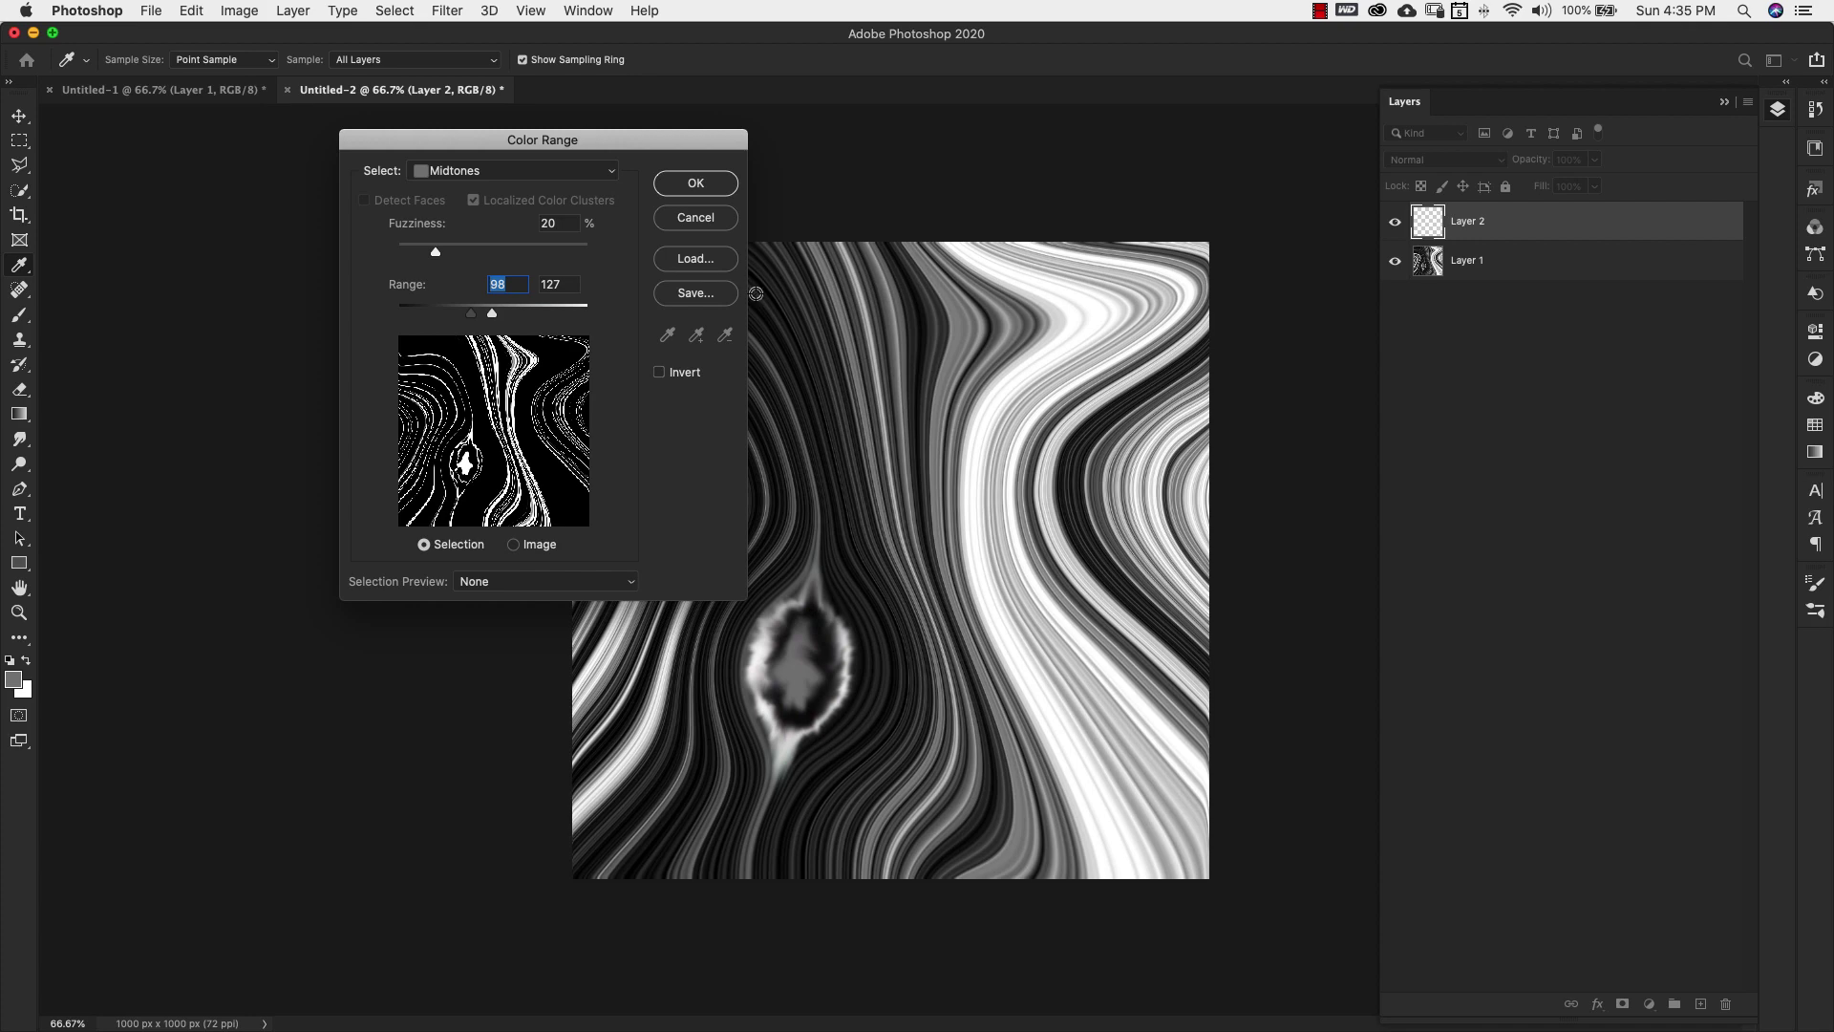
{"action": "left_click", "coordinate": [685, 185]}
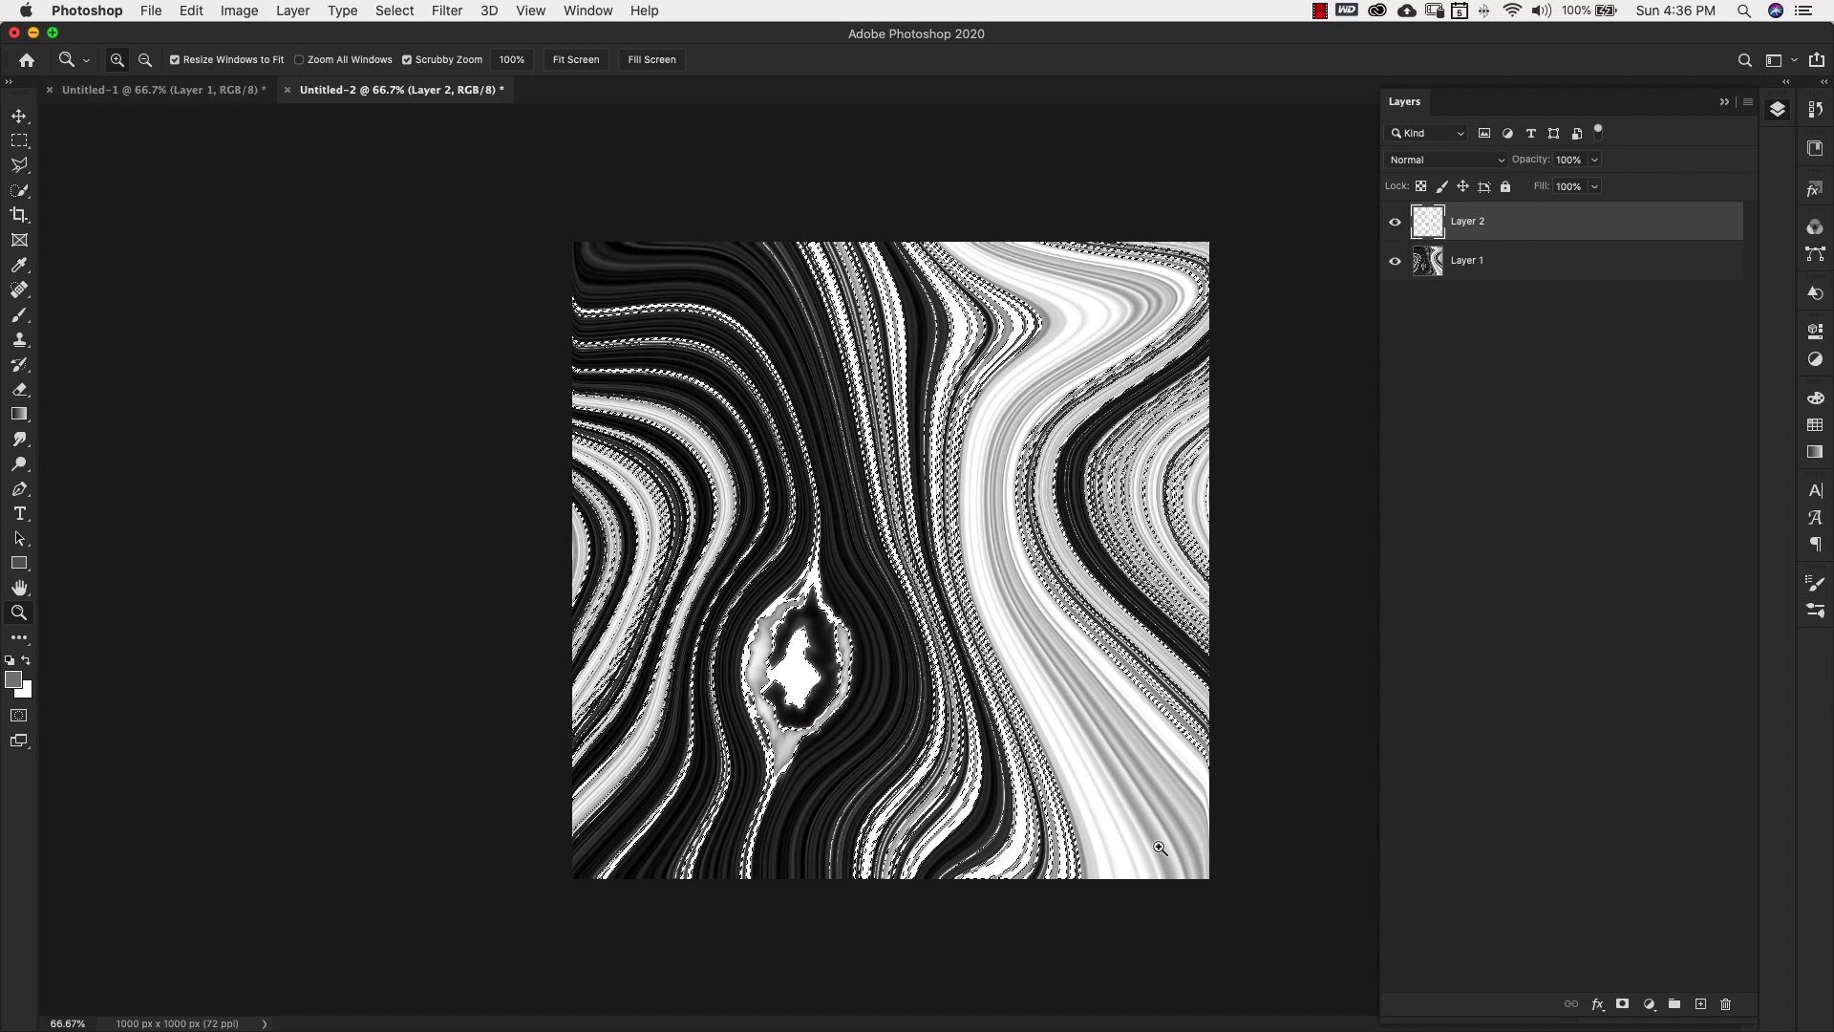
Drop the selection and toggle Layer 2's visibility off and on to compare the white bands.
{"action": "key", "text": "super+d"}
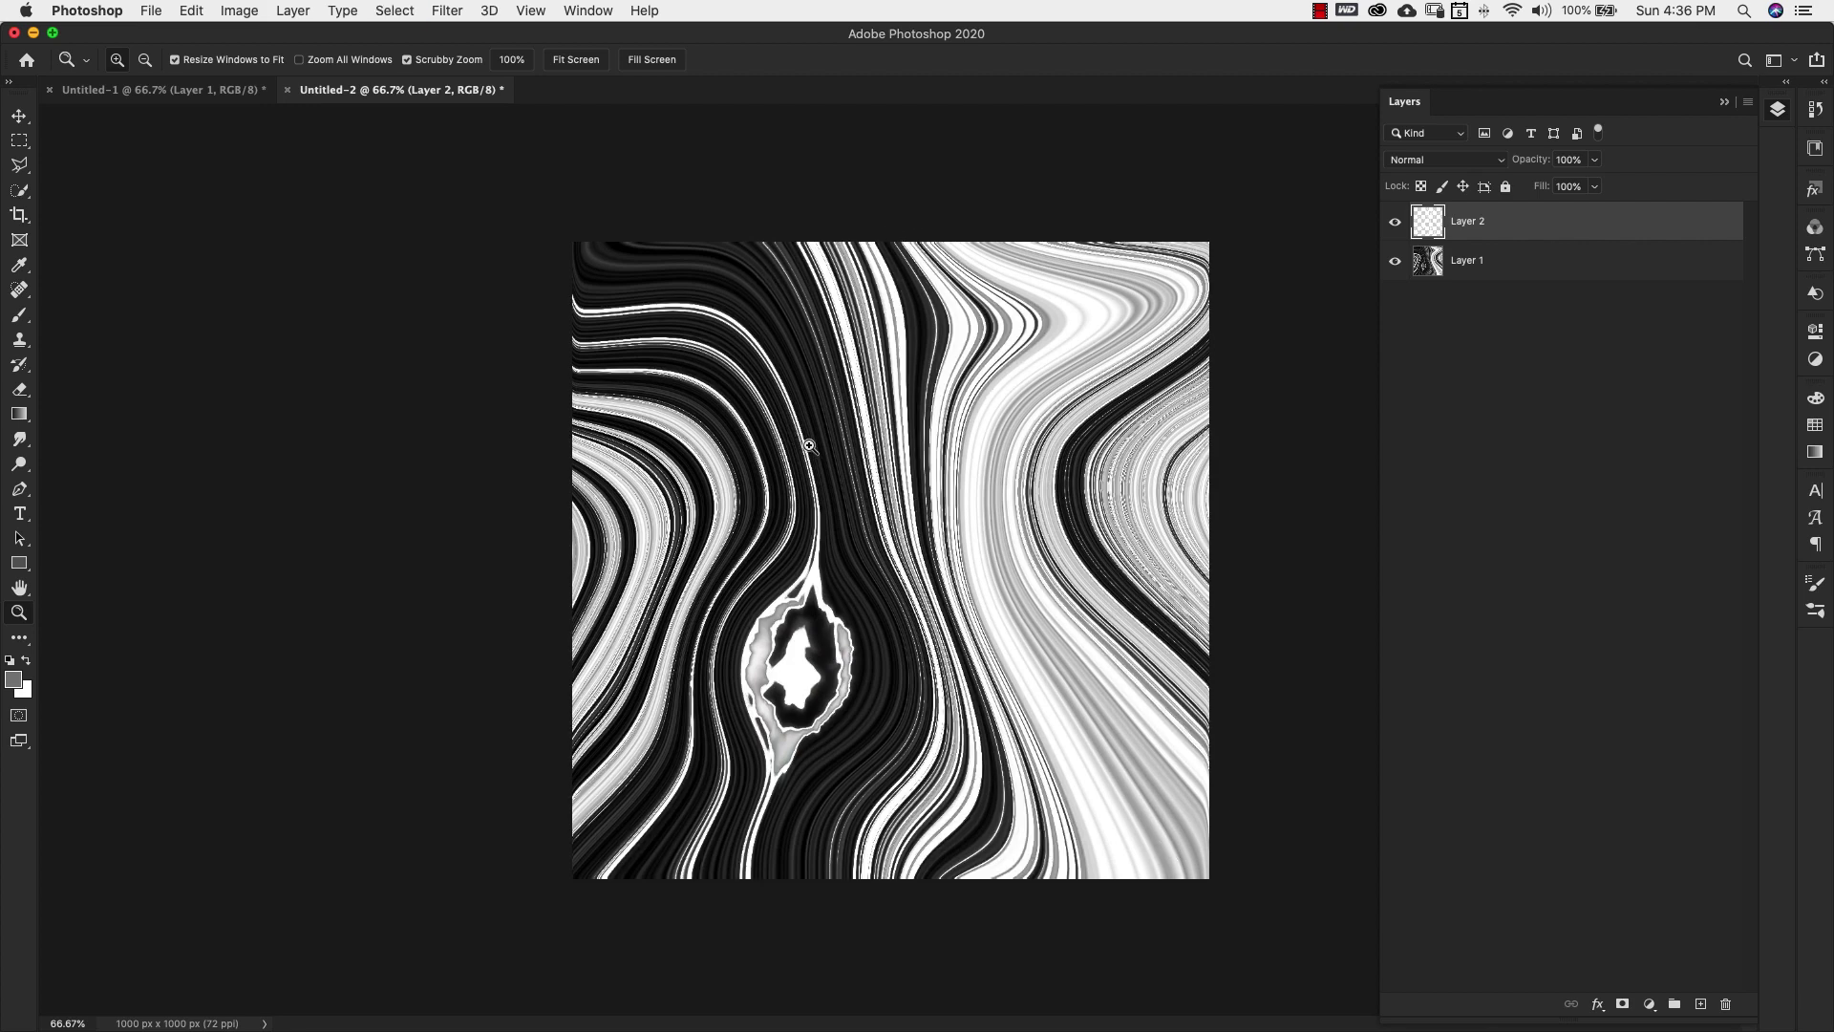
{"action": "left_click", "coordinate": [1396, 222]}
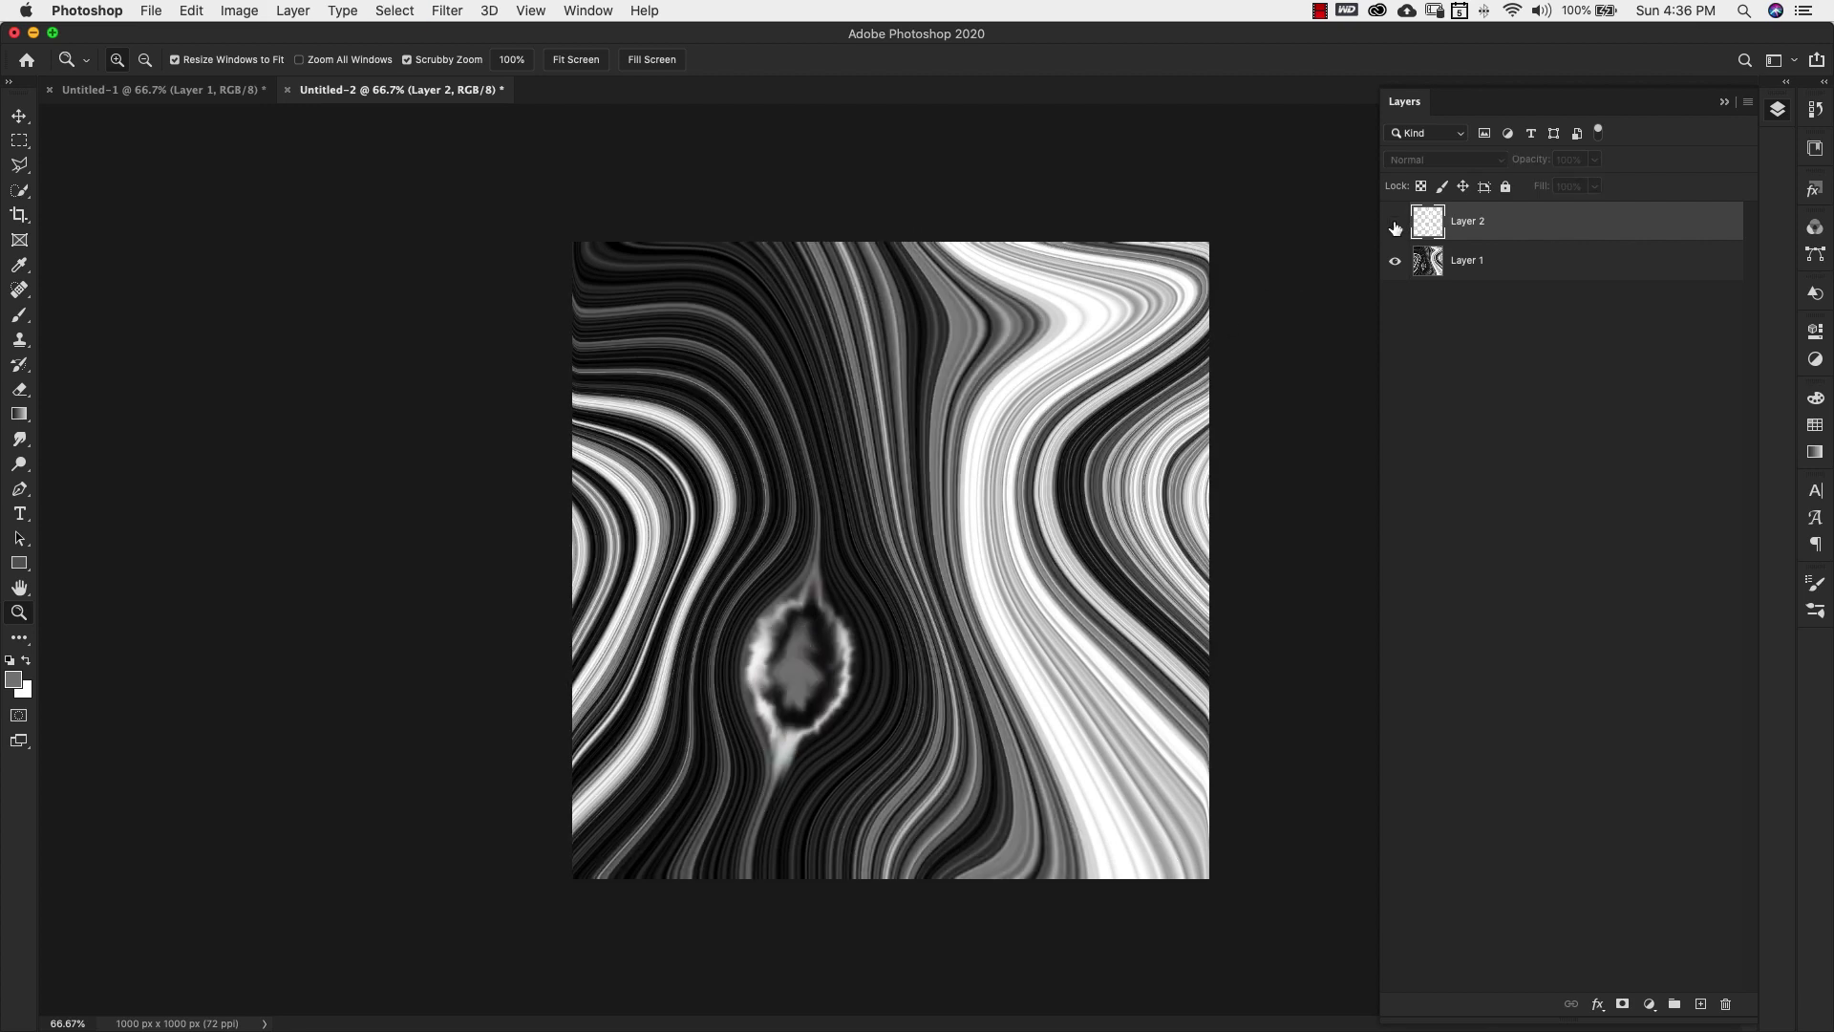
{"action": "left_click", "coordinate": [1395, 223]}
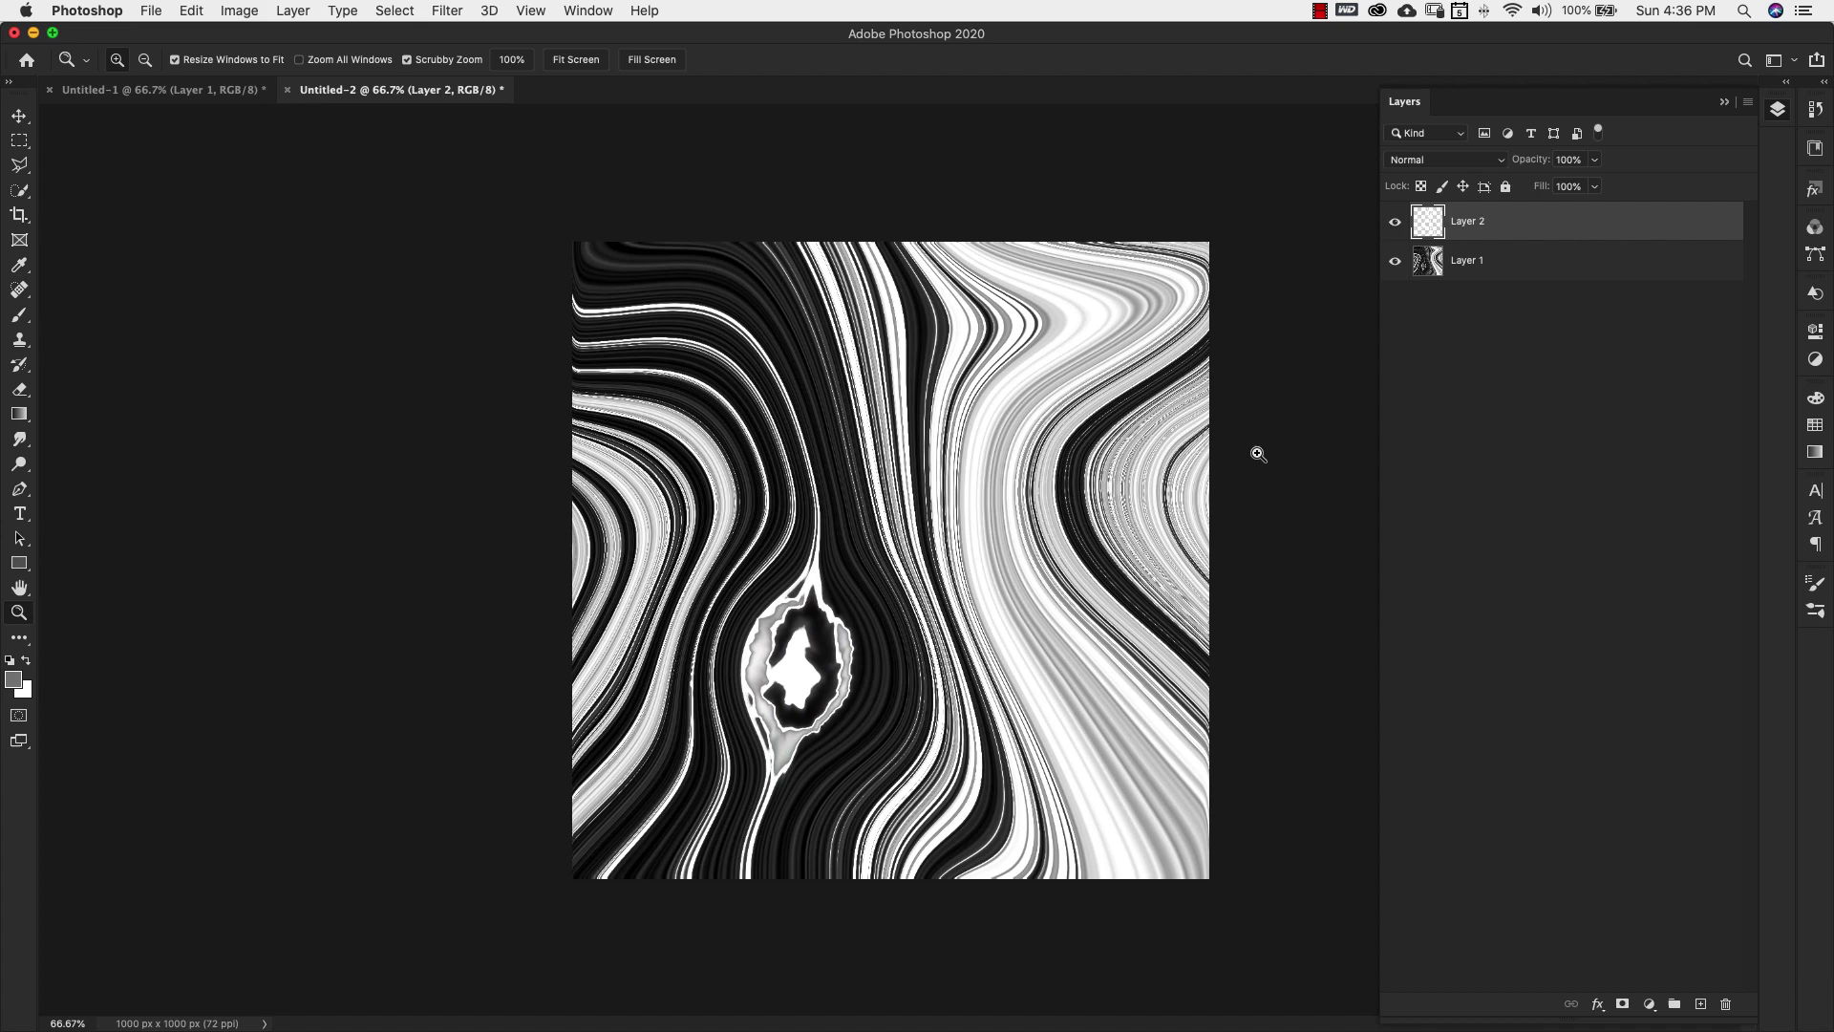
Give Layer 2 a gold Pattern Overlay at 50% scale.
{"action": "double_click", "coordinate": [1667, 225]}
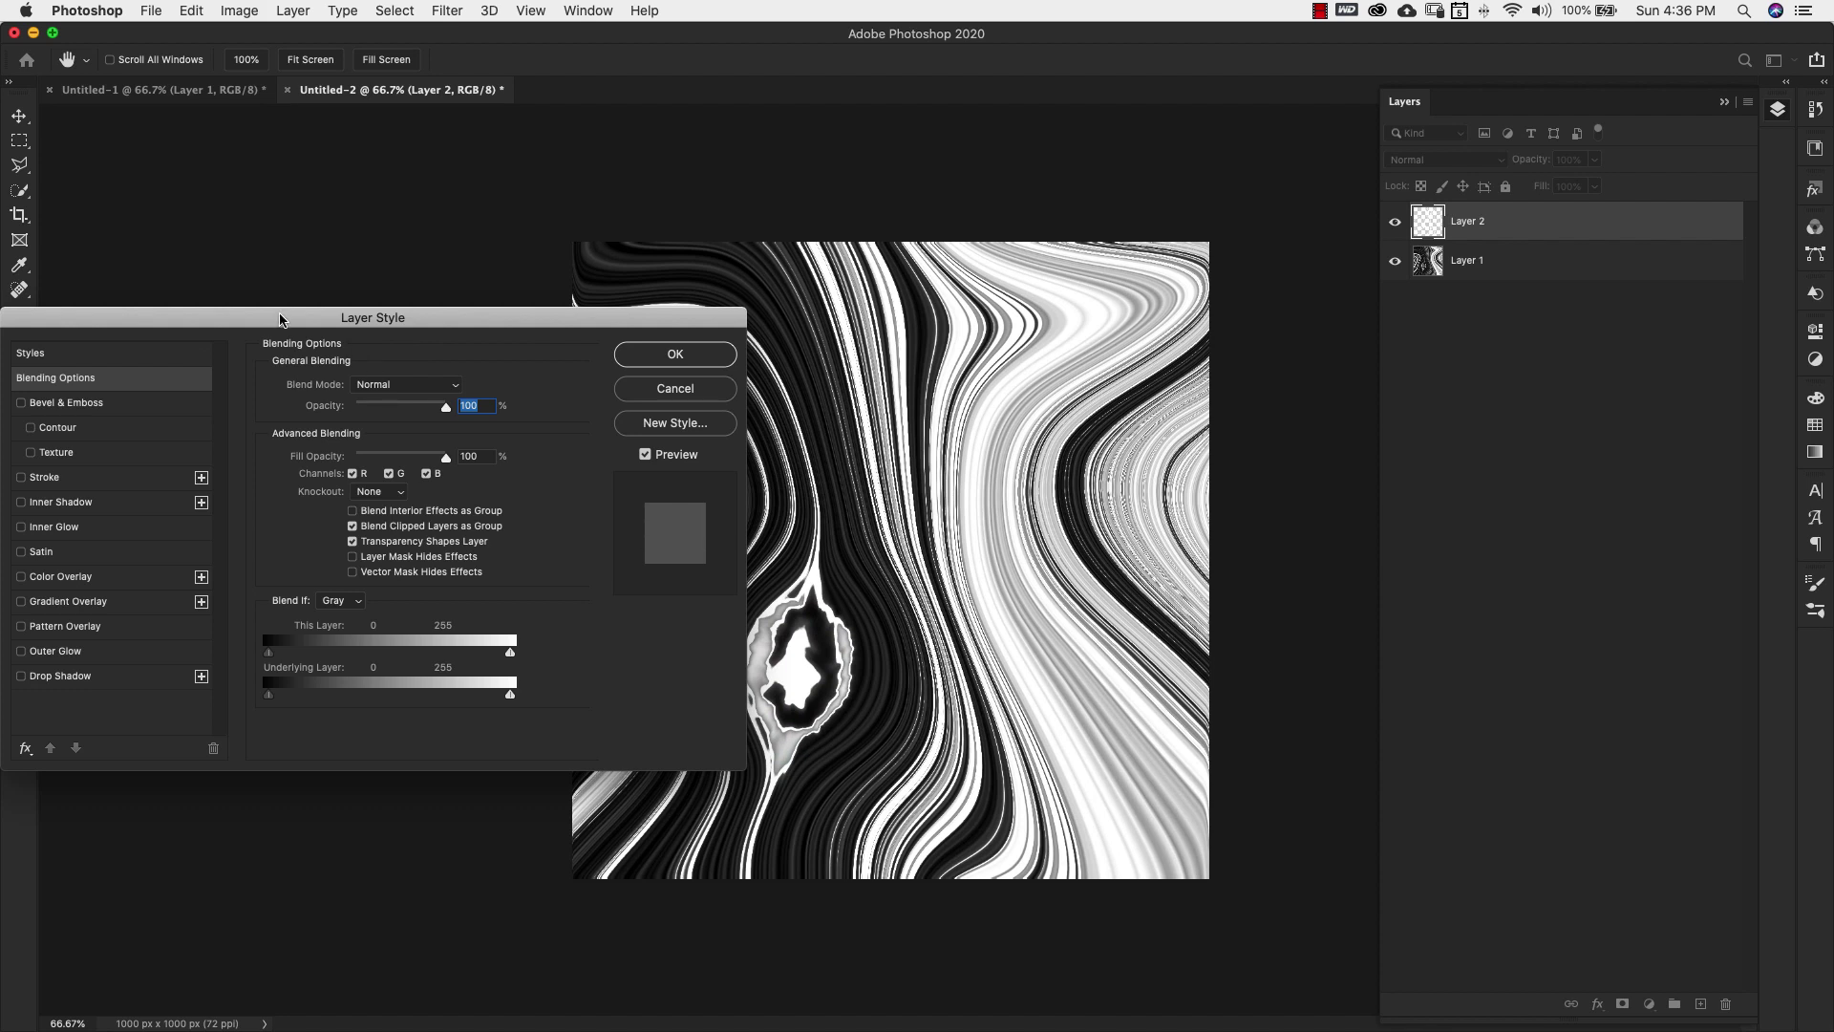
{"action": "left_click_drag", "start_coordinate": [279, 318], "coordinate": [515, 287]}
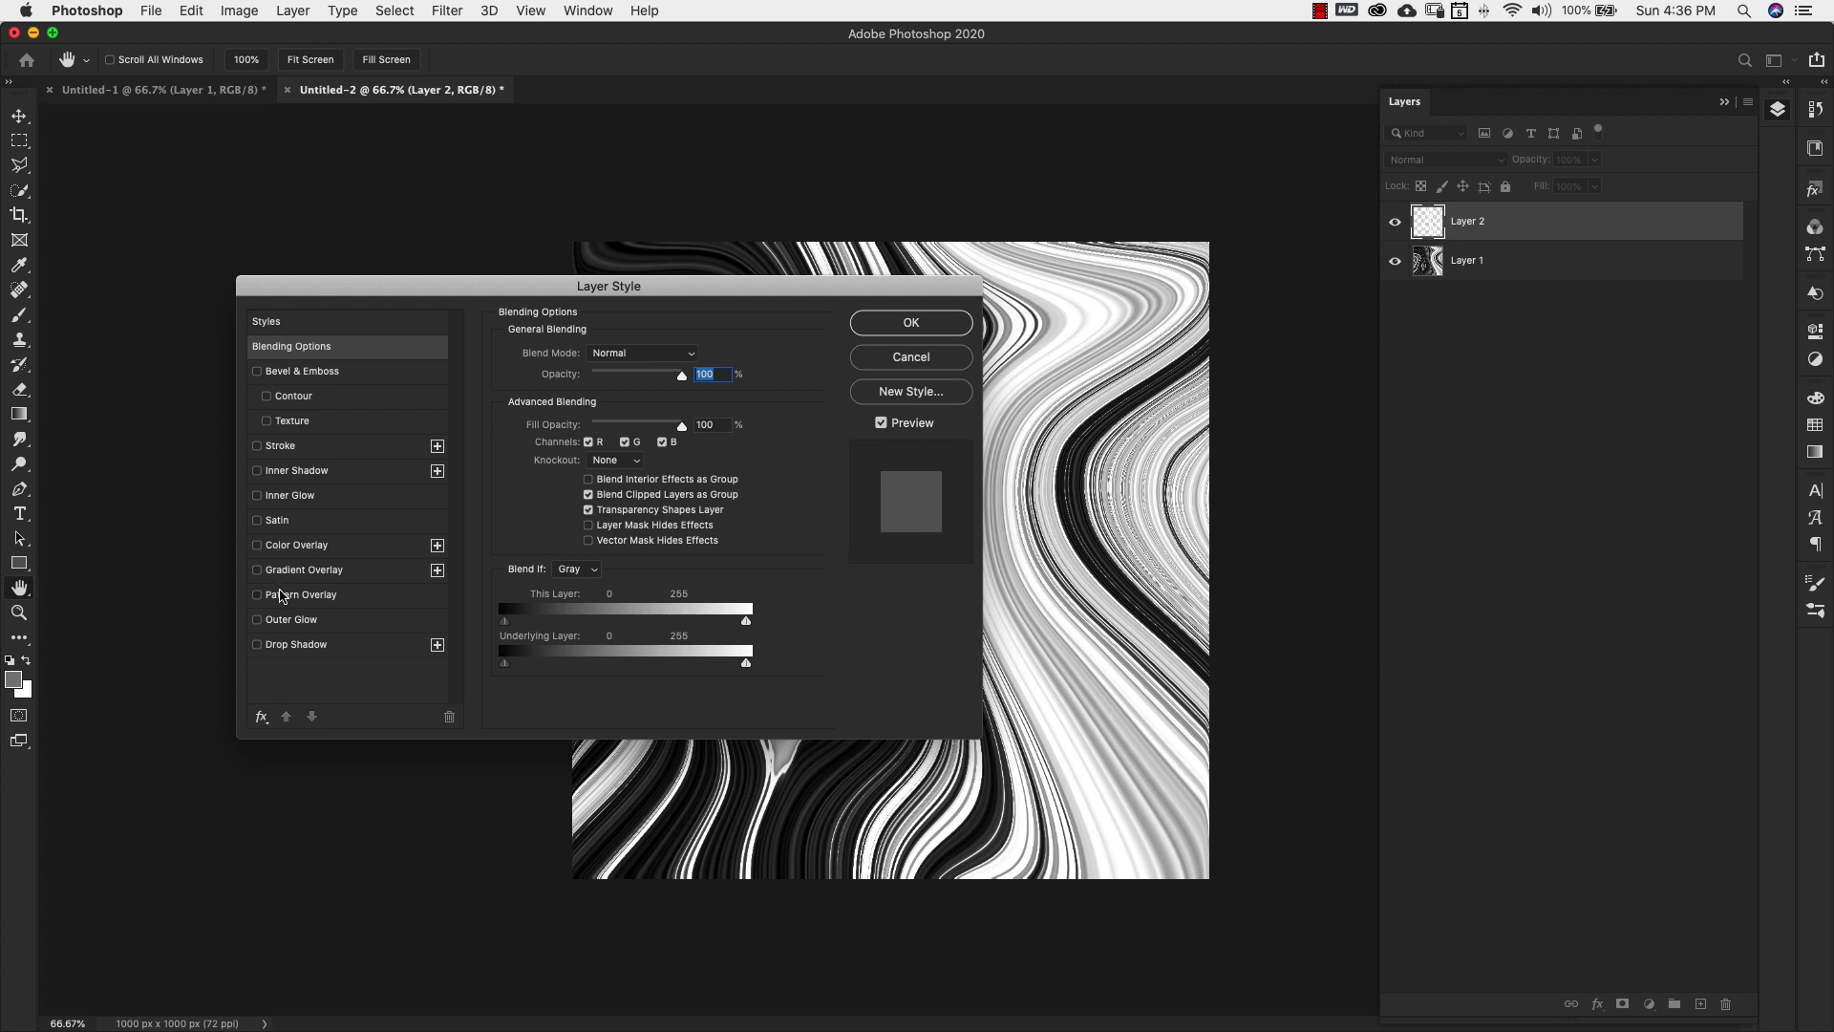
{"action": "left_click", "coordinate": [281, 595]}
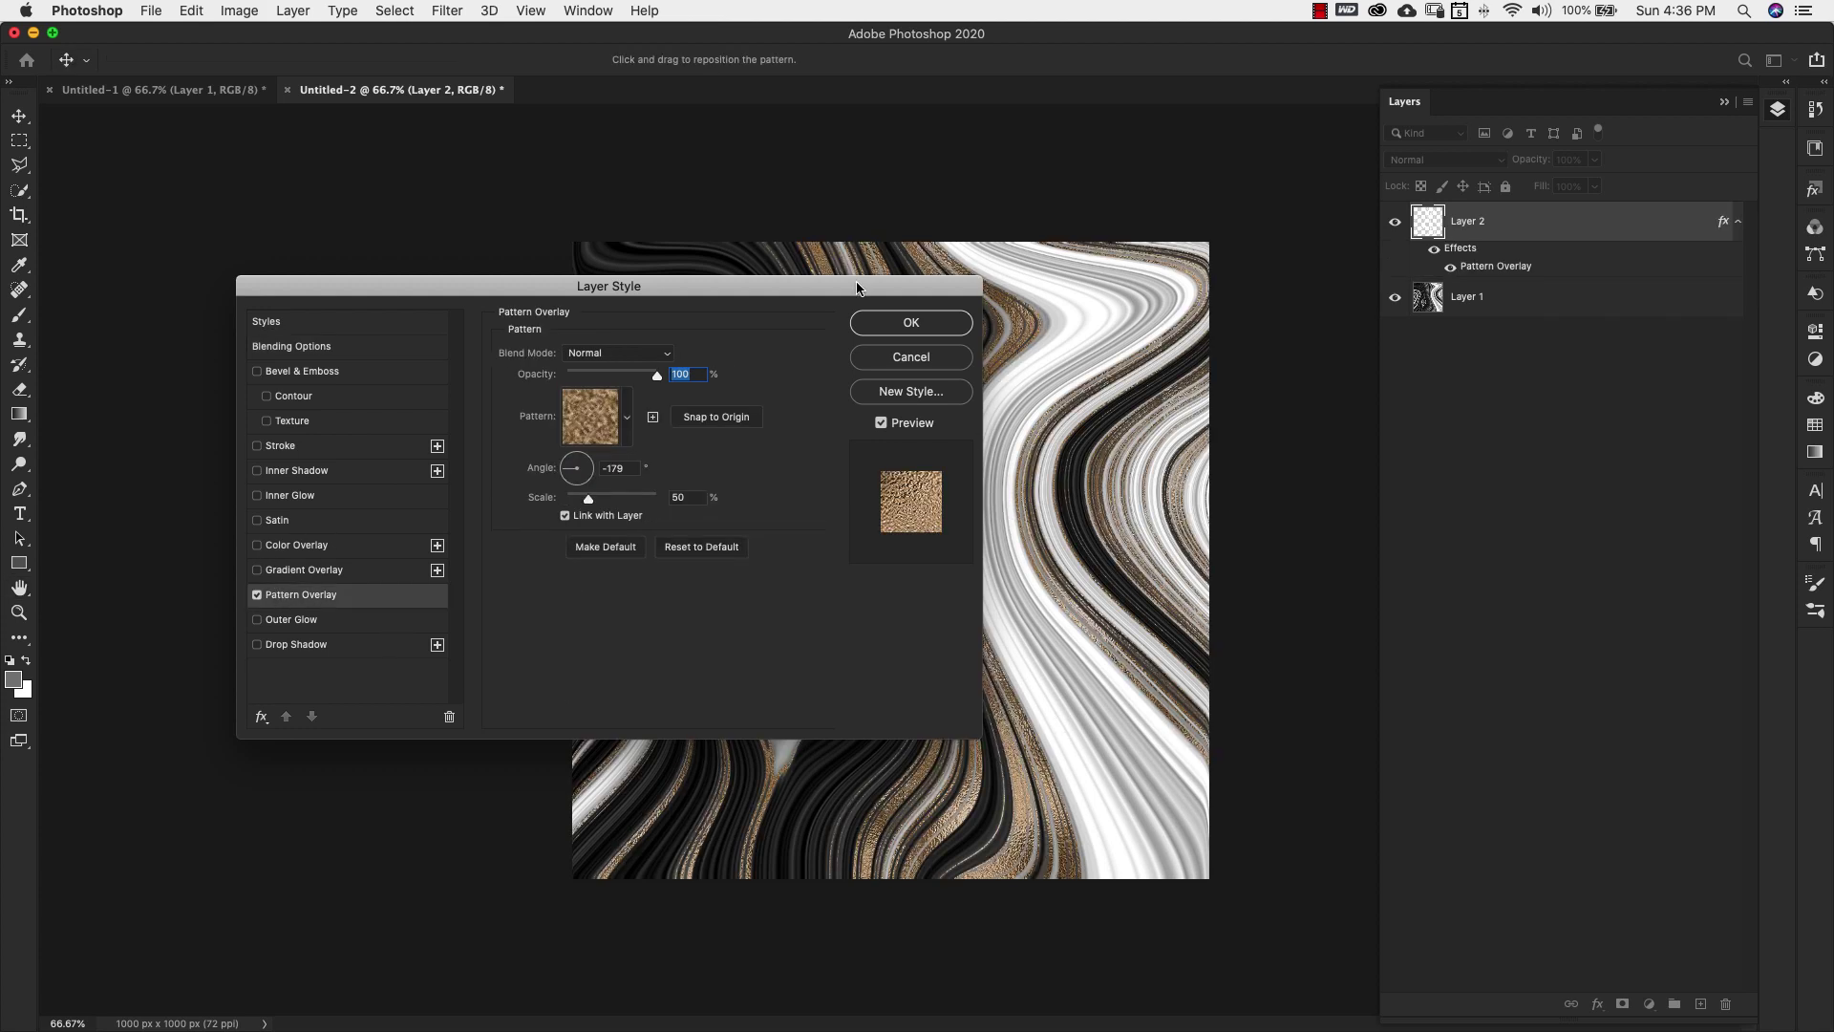
{"action": "left_click_drag", "start_coordinate": [857, 289], "coordinate": [436, 168]}
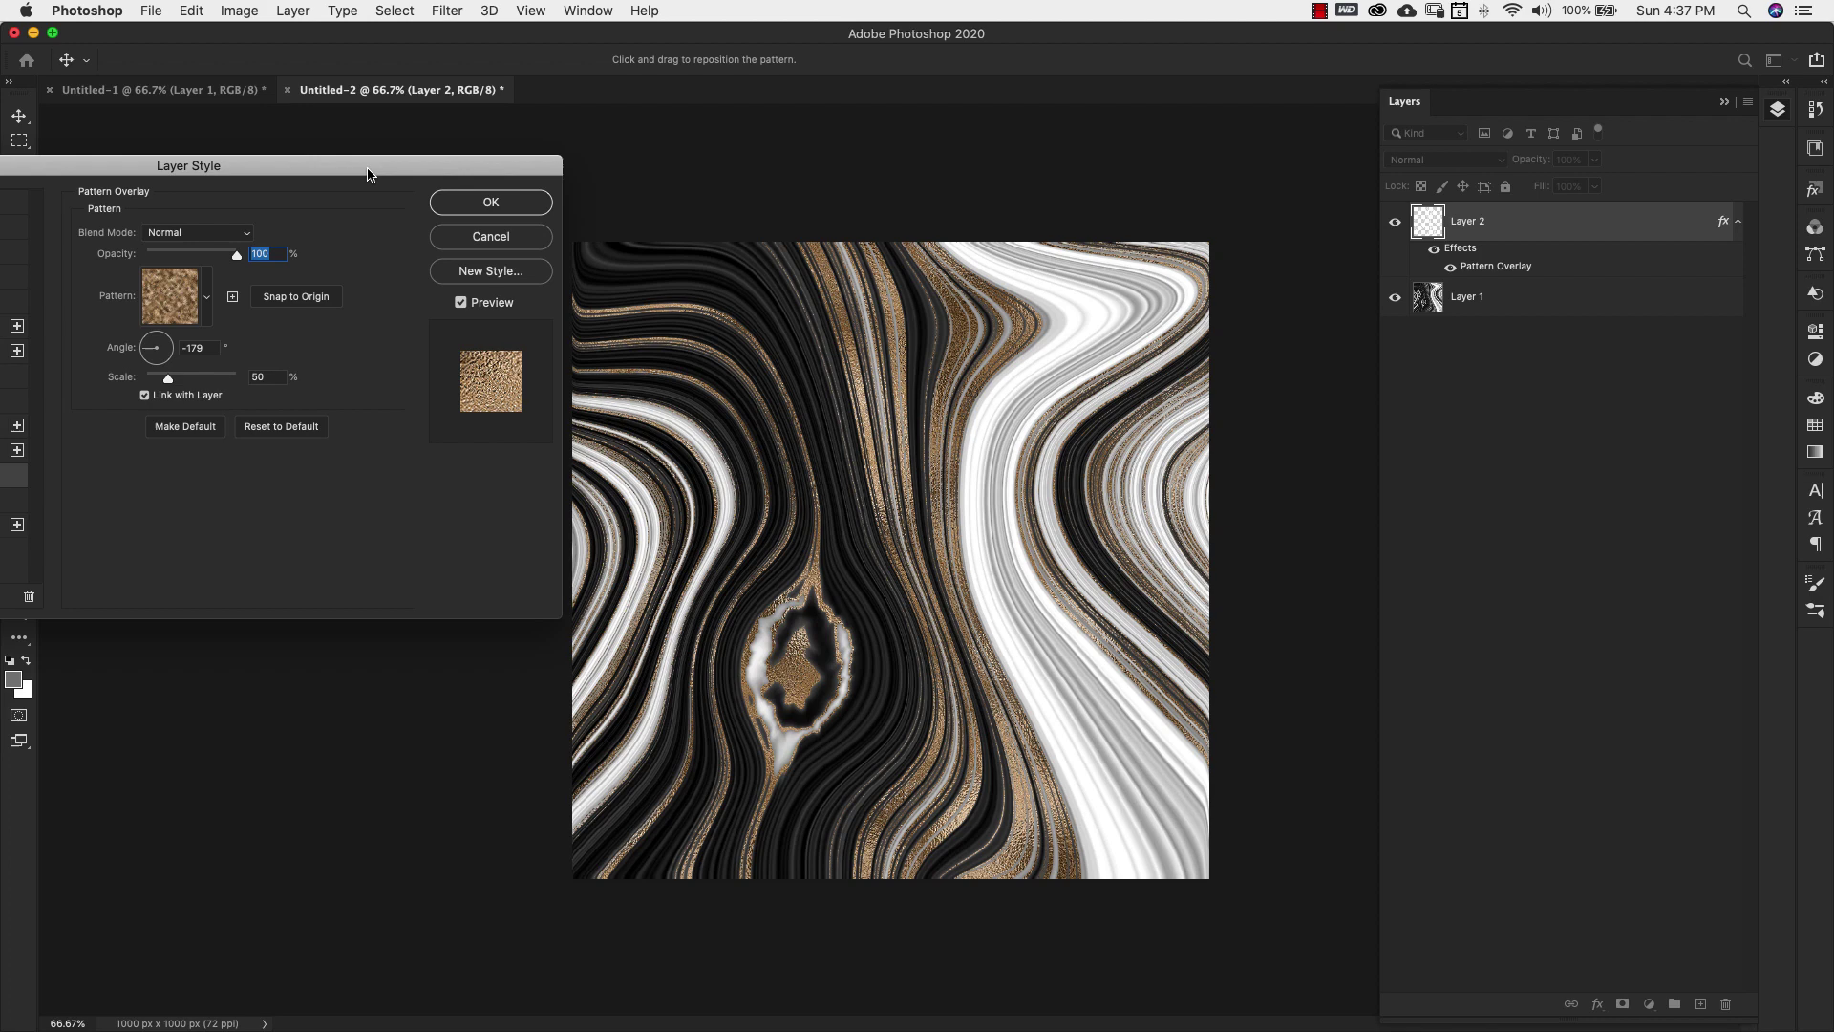
{"action": "left_click_drag", "start_coordinate": [366, 170], "coordinate": [401, 211]}
{"action": "left_click_drag", "start_coordinate": [127, 272], "coordinate": [744, 580]}
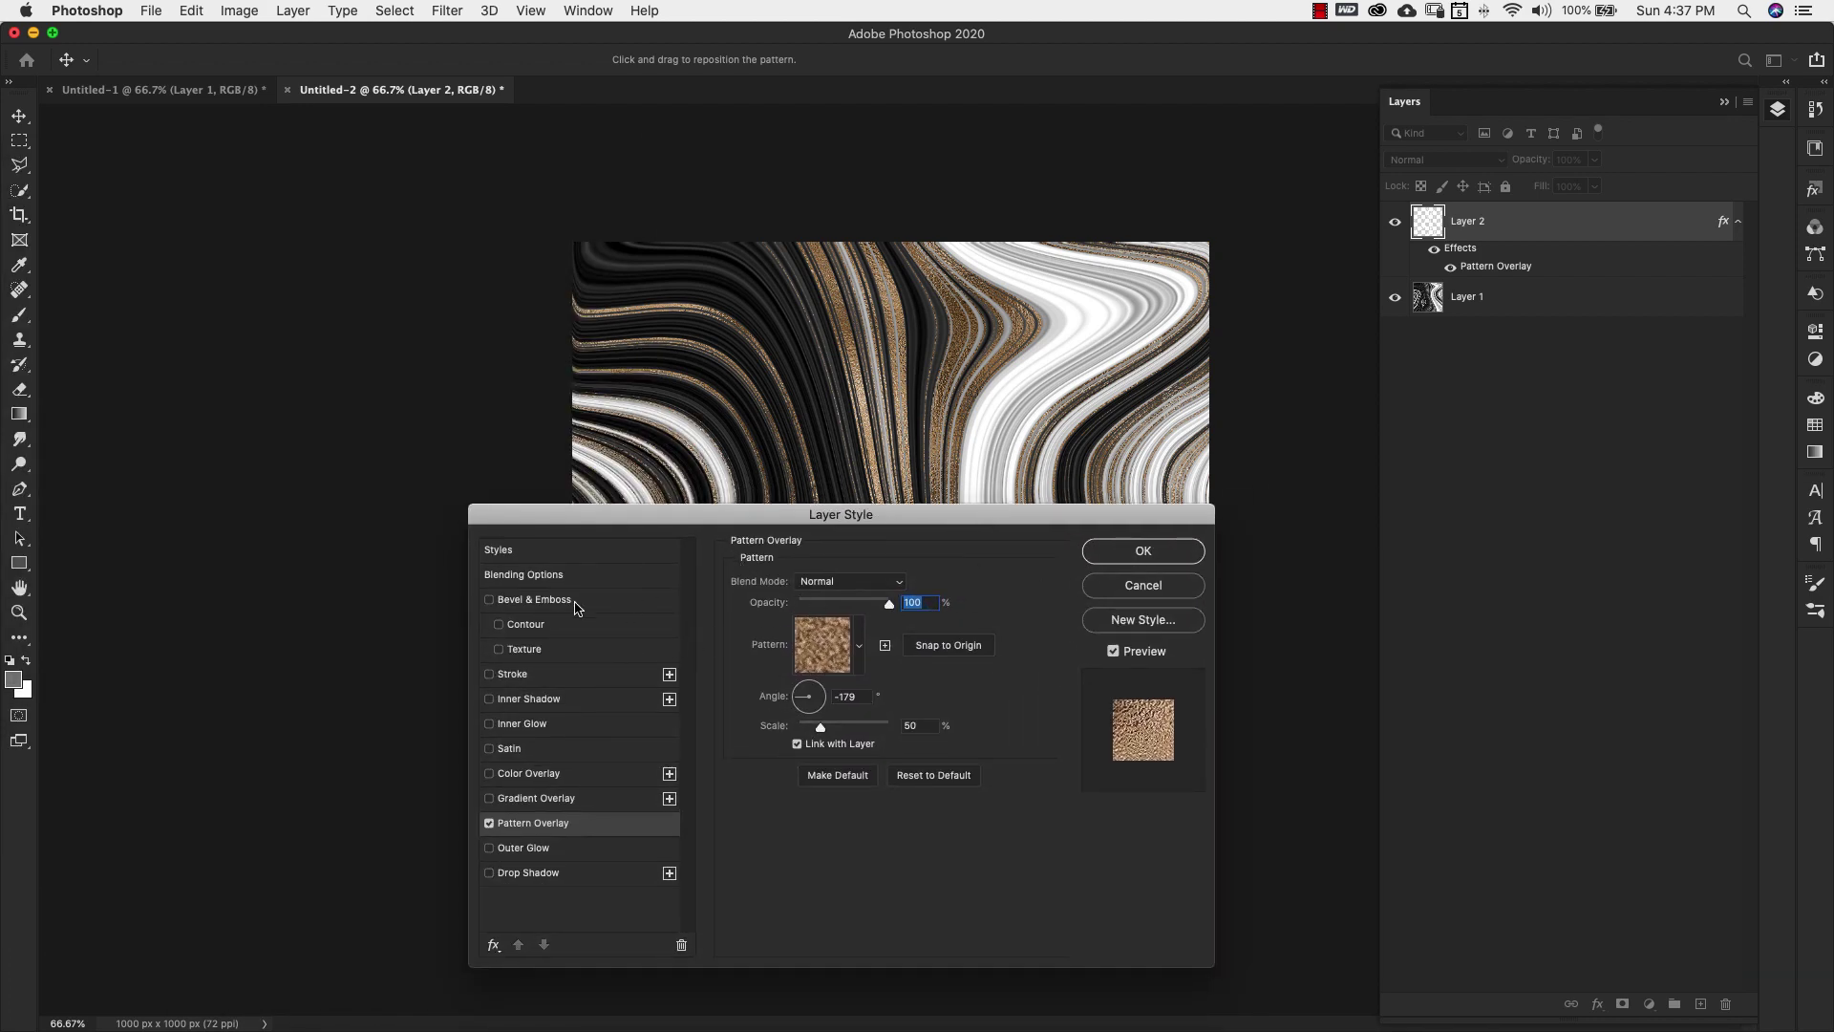
Add a Bevel & Emboss with Depth 261% and Size 4 px, then apply the effects.
{"action": "left_click", "coordinate": [516, 606]}
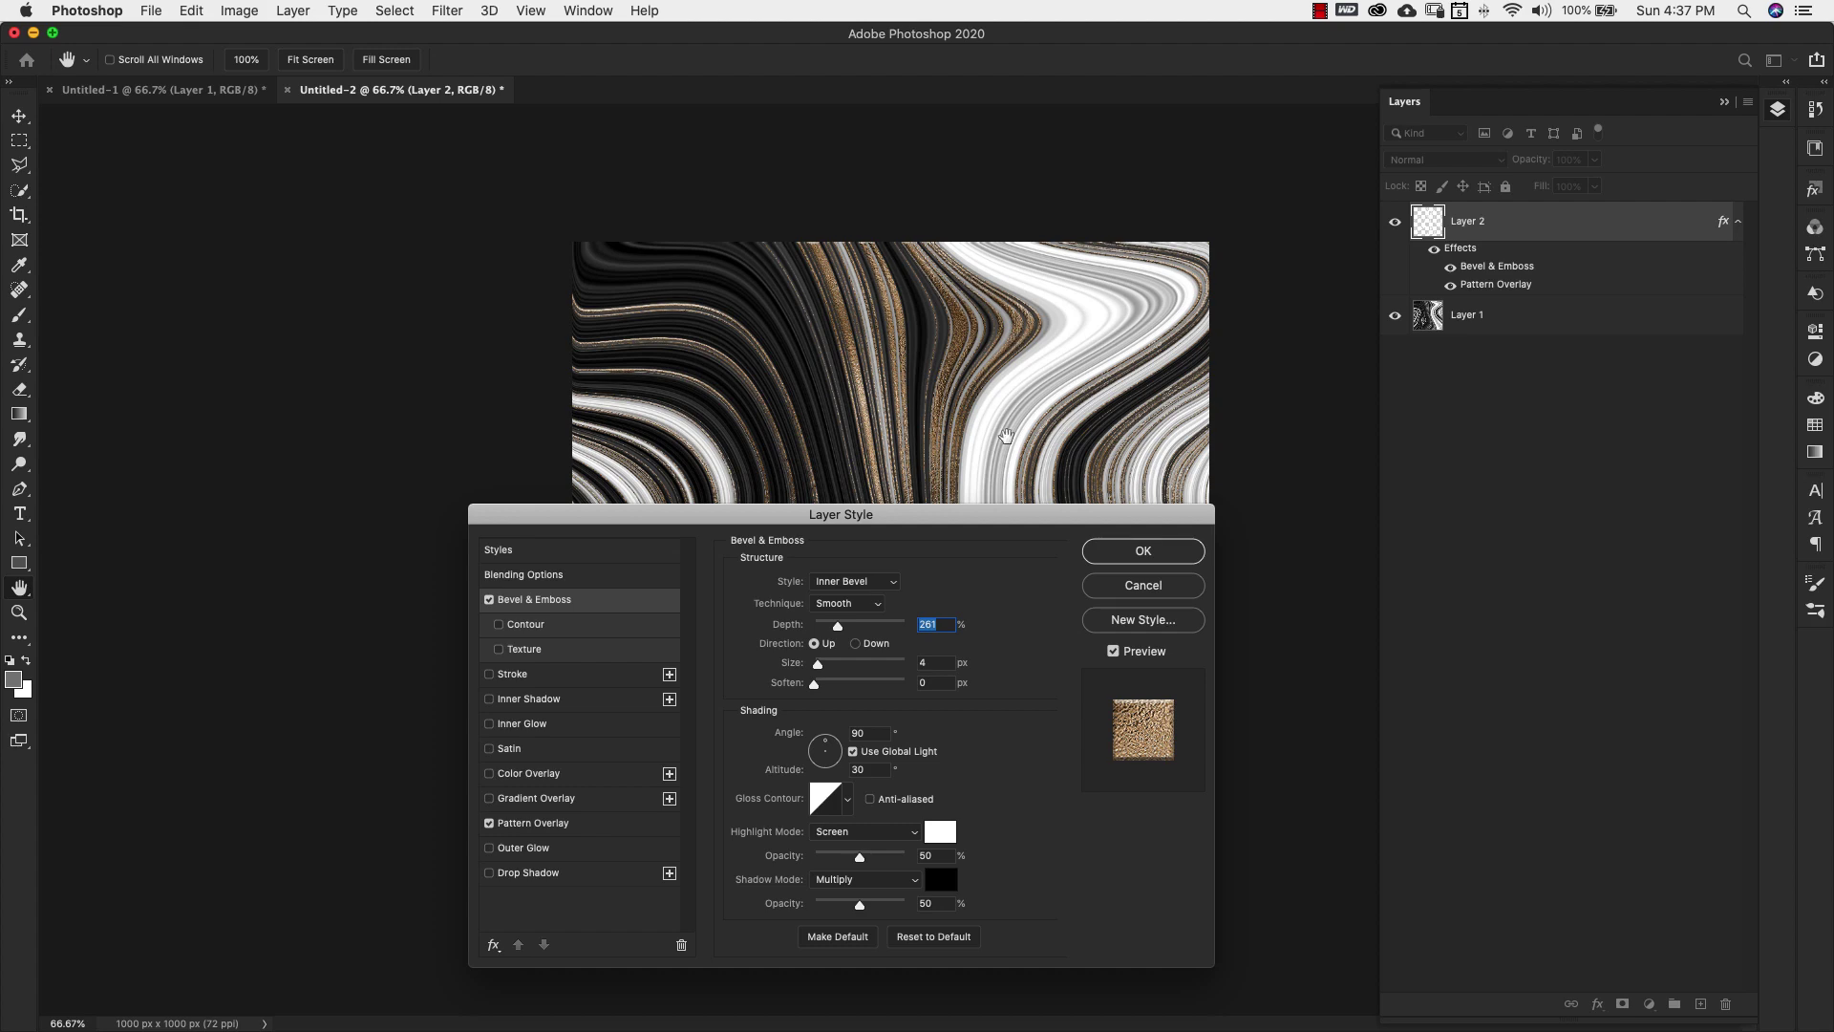
{"action": "left_click_drag", "start_coordinate": [1010, 516], "coordinate": [225, 345]}
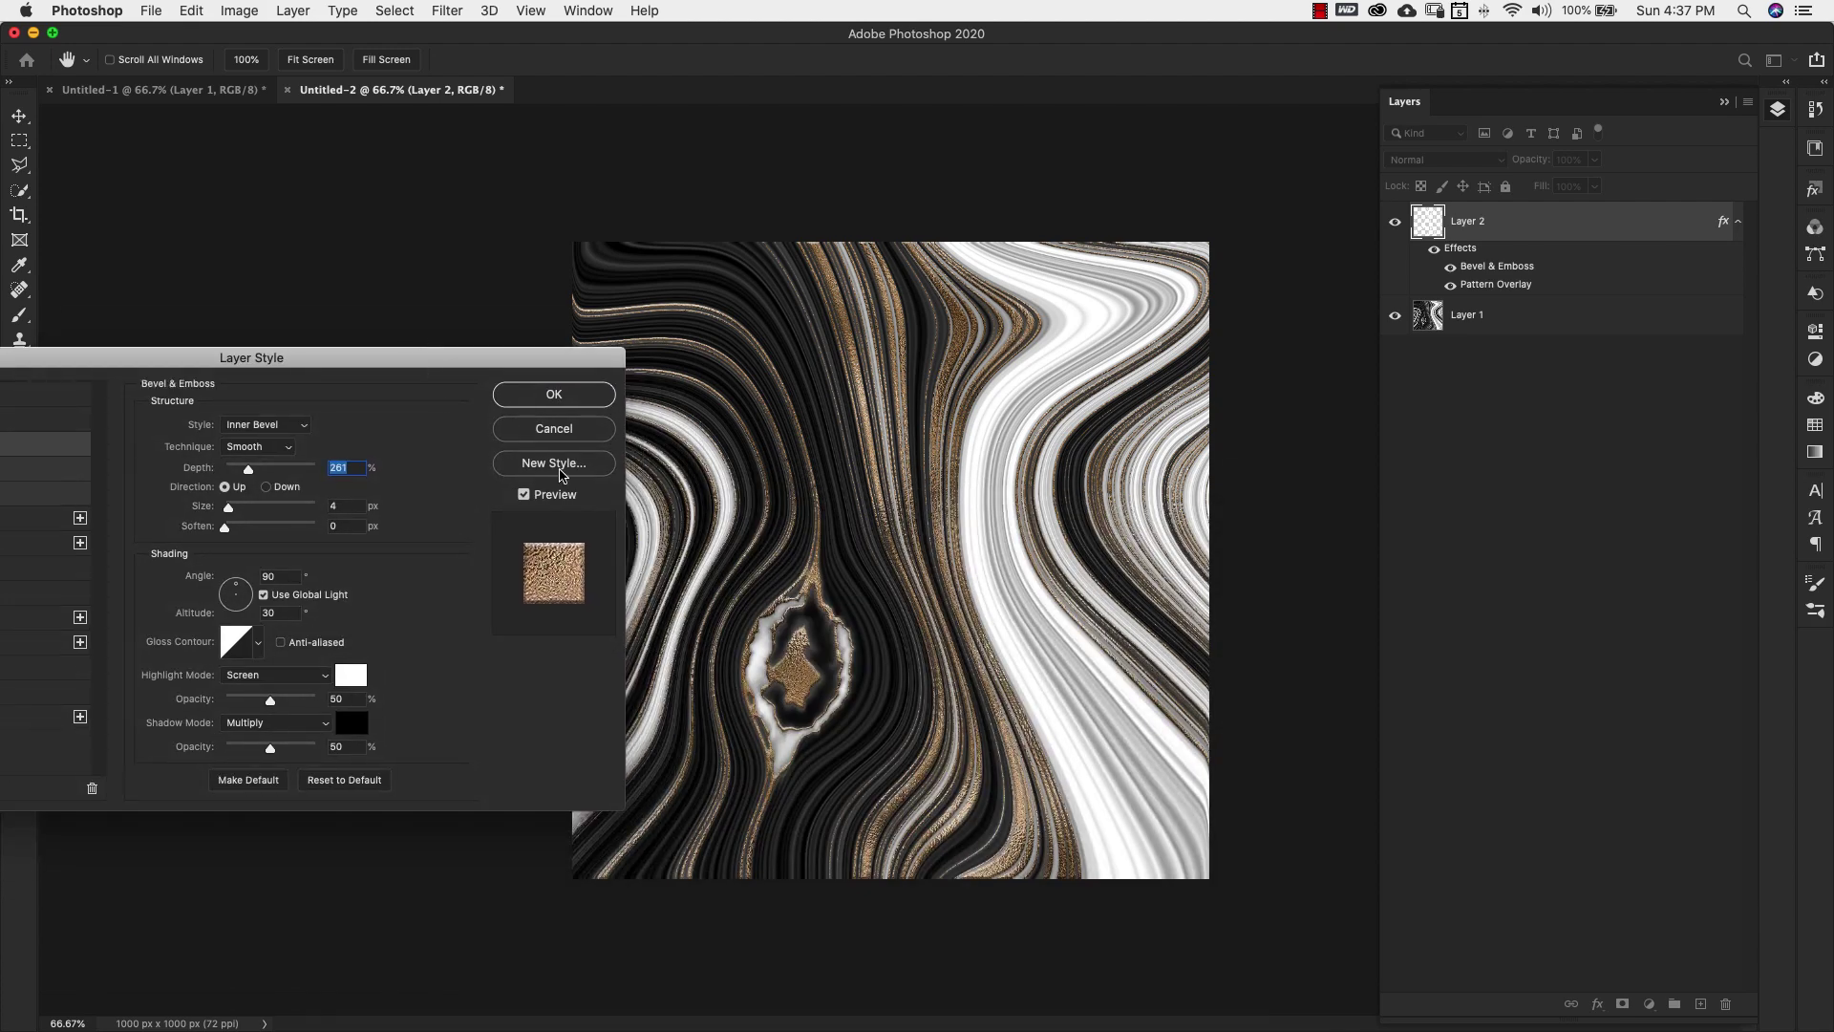
{"action": "left_click_drag", "start_coordinate": [98, 360], "coordinate": [1266, 627]}
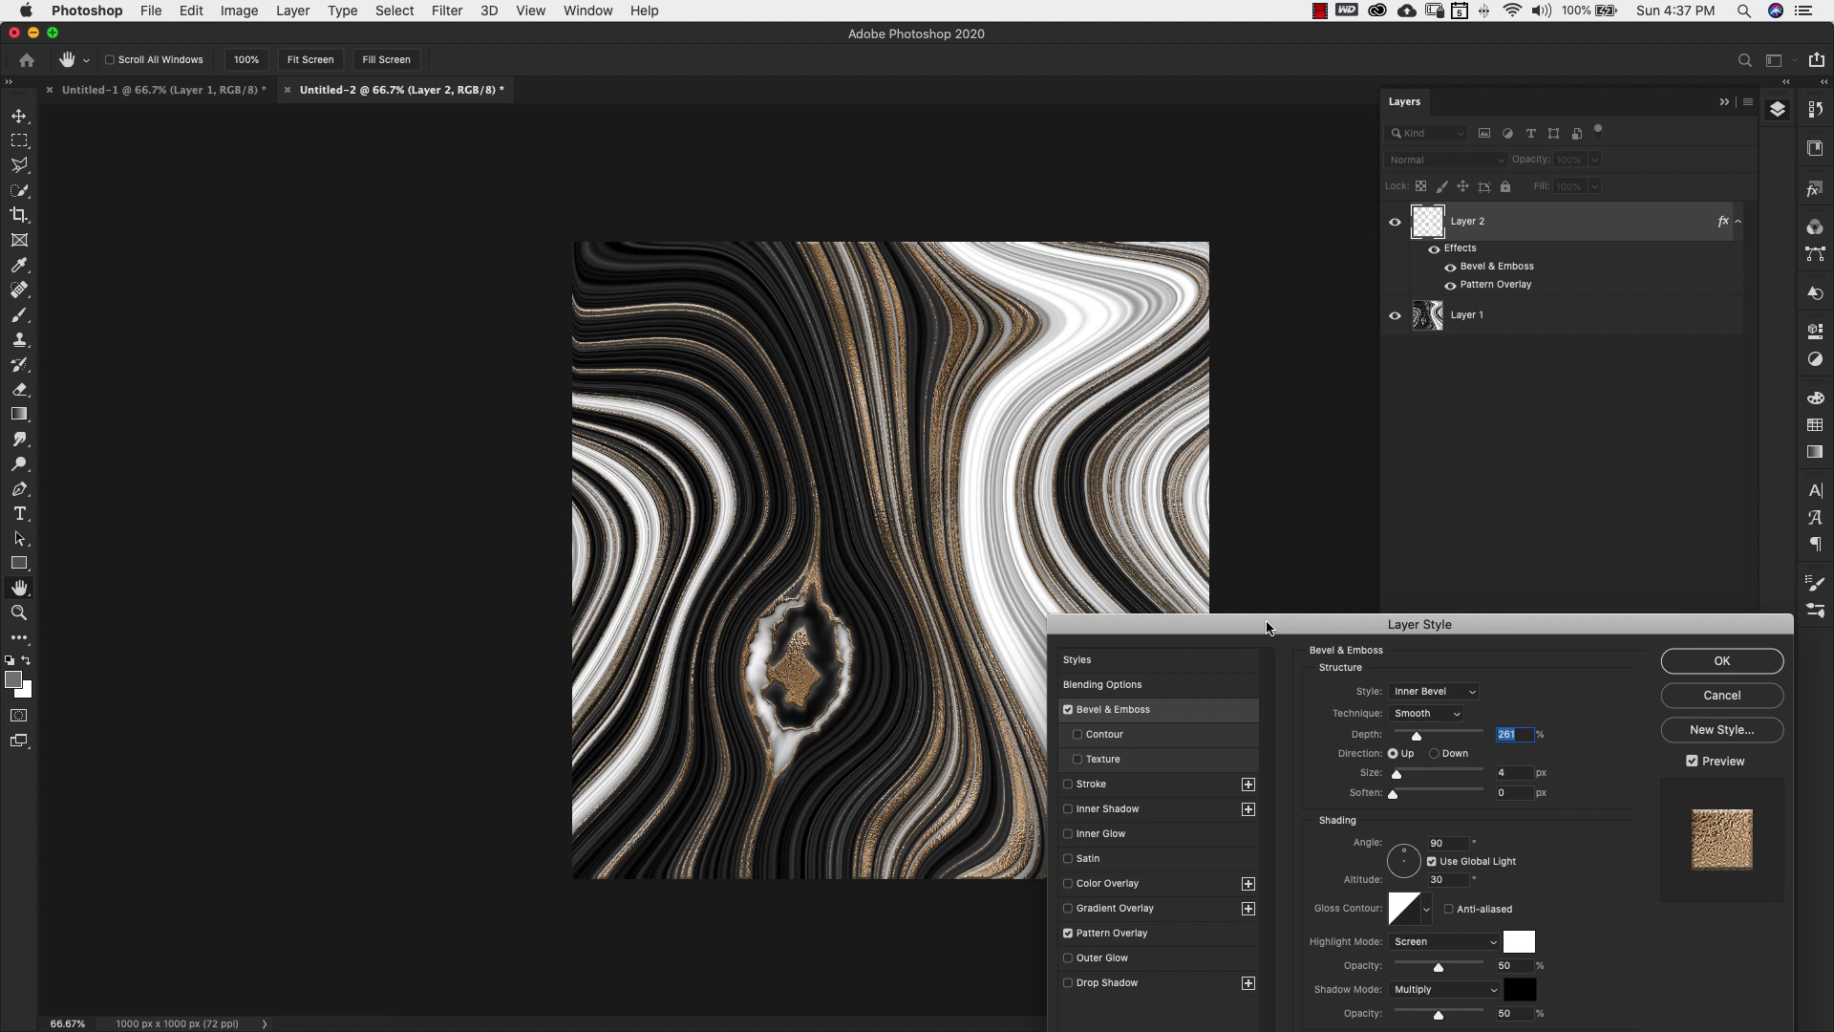
{"action": "left_click", "coordinate": [1069, 710]}
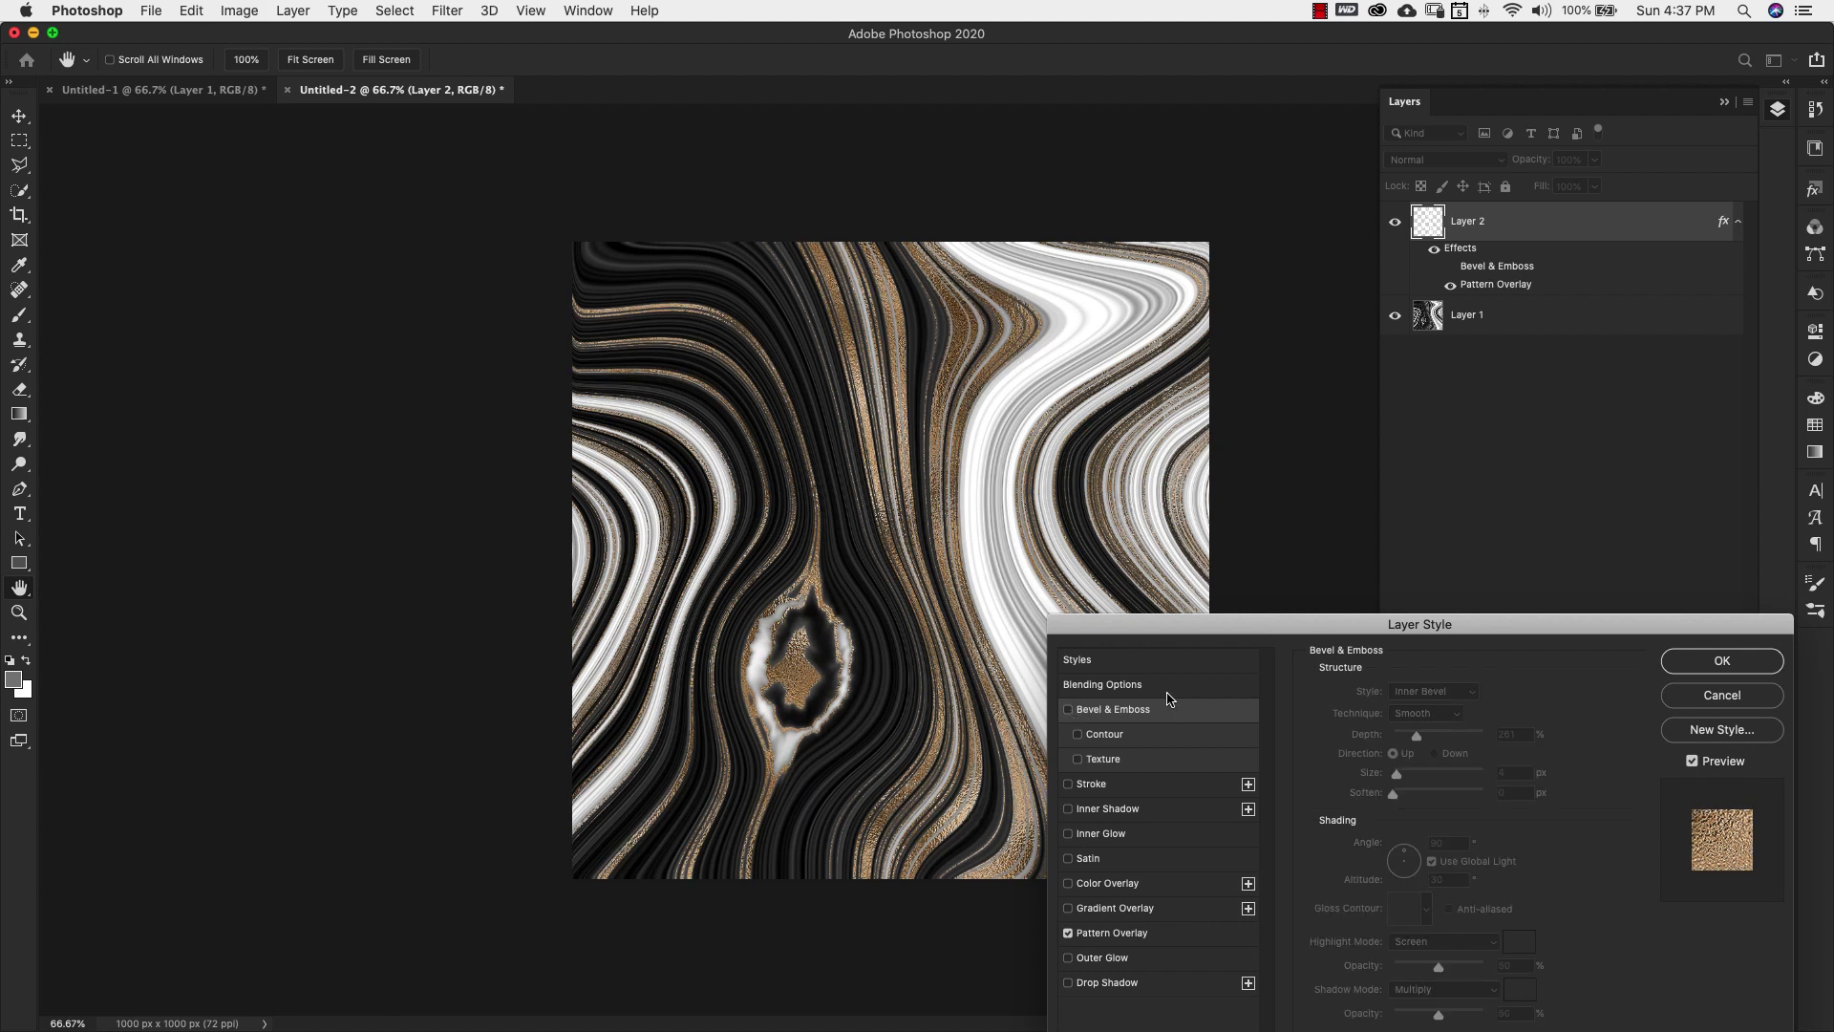
{"action": "left_click", "coordinate": [1069, 711]}
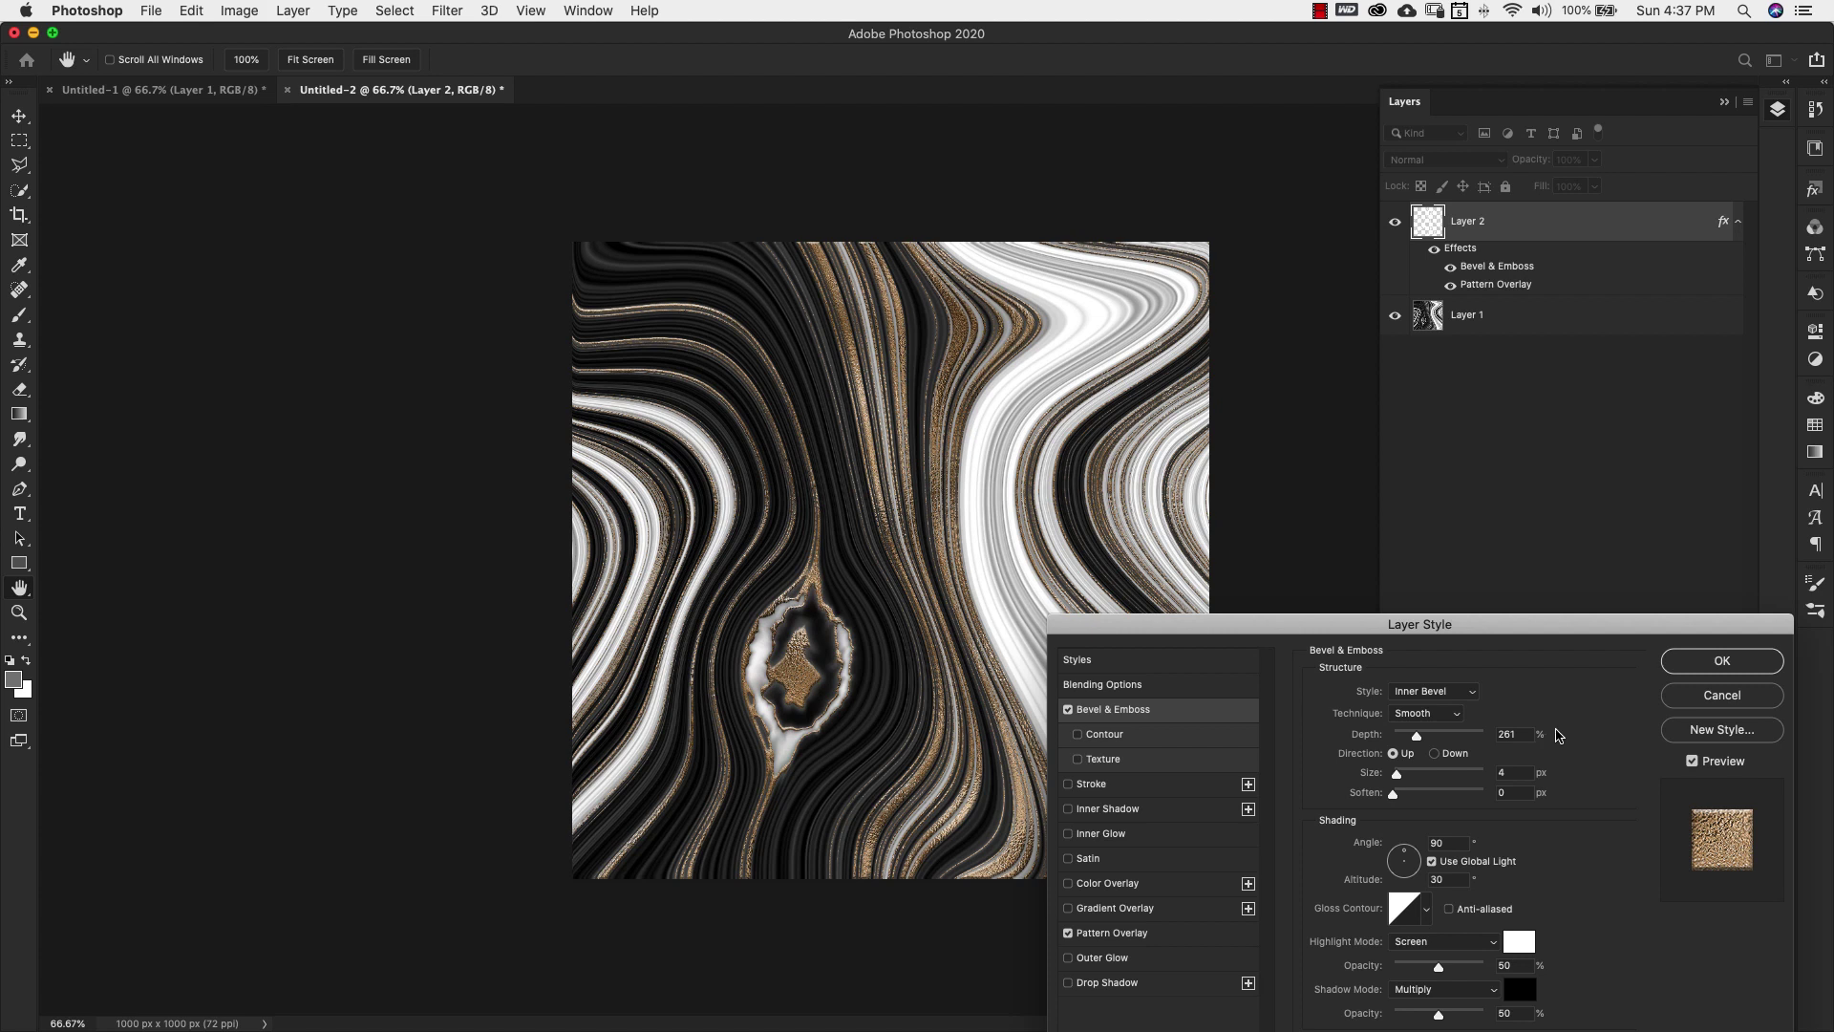
{"action": "left_click", "coordinate": [1687, 662]}
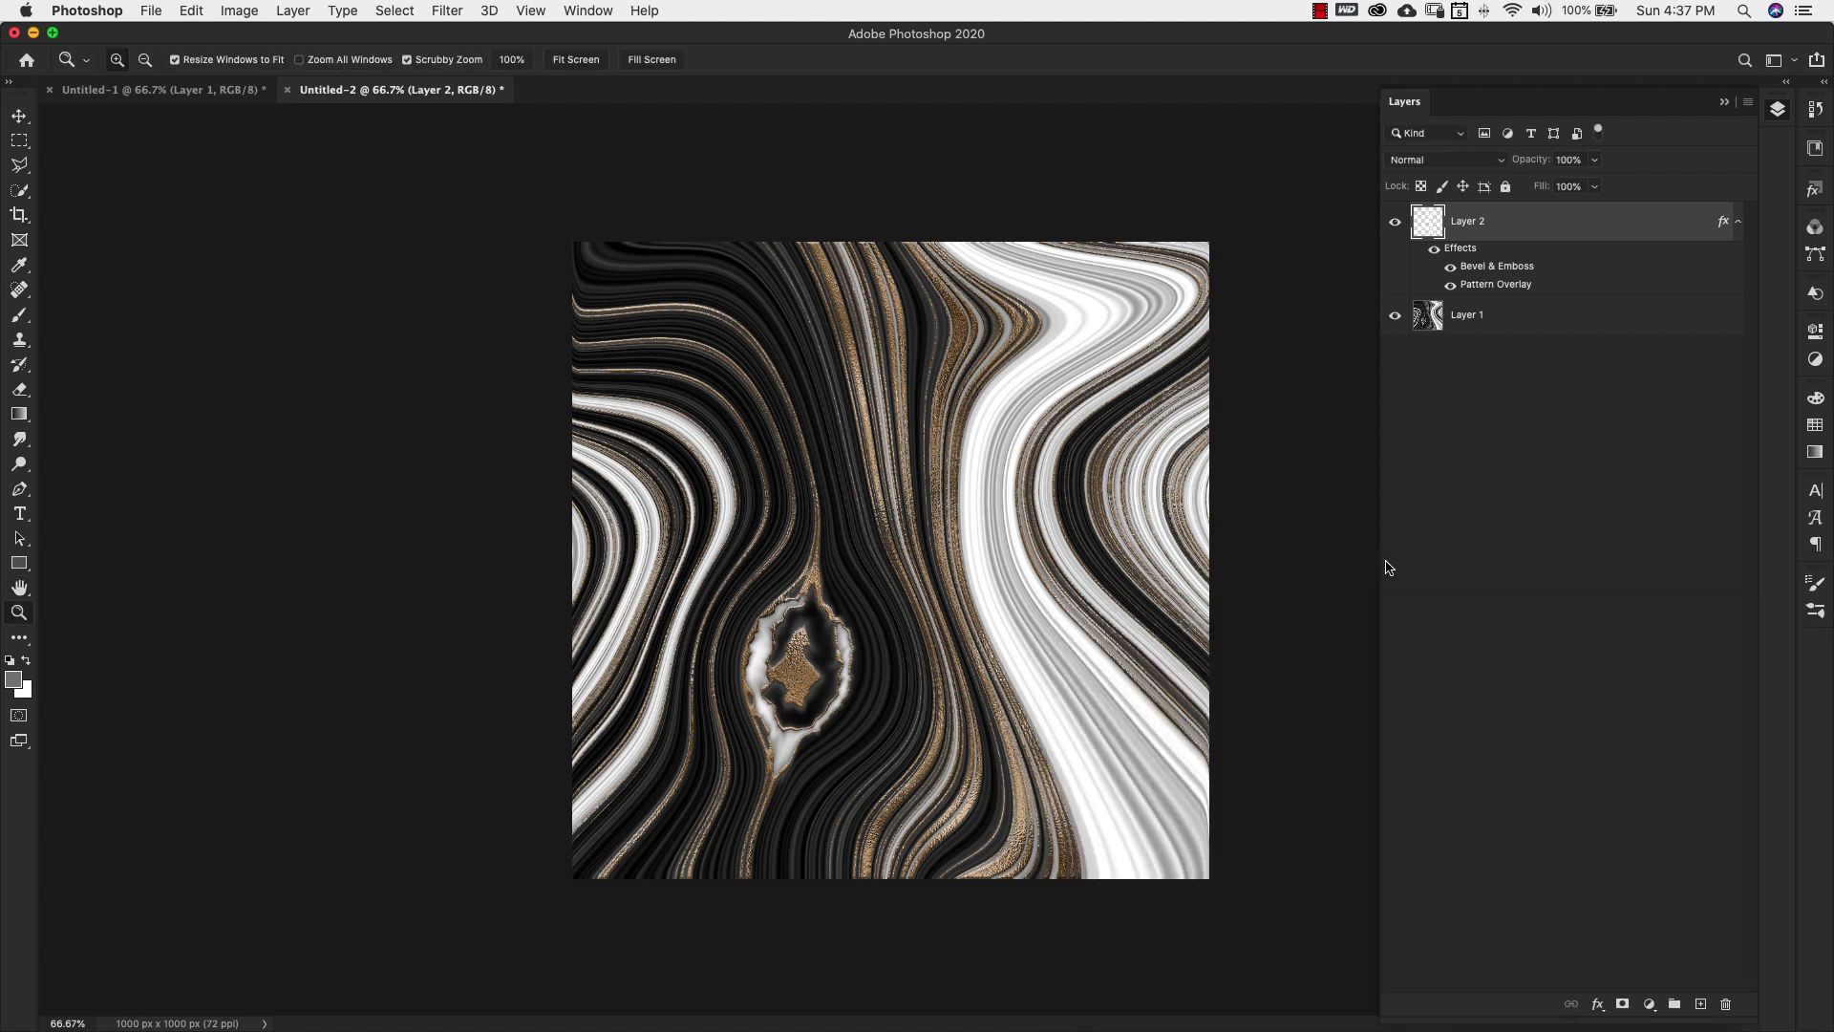
Group Layer 1 and Layer 2 into Group 1, merge a duplicate, and hide the original group.
{"action": "left_click", "coordinate": [1529, 320]}
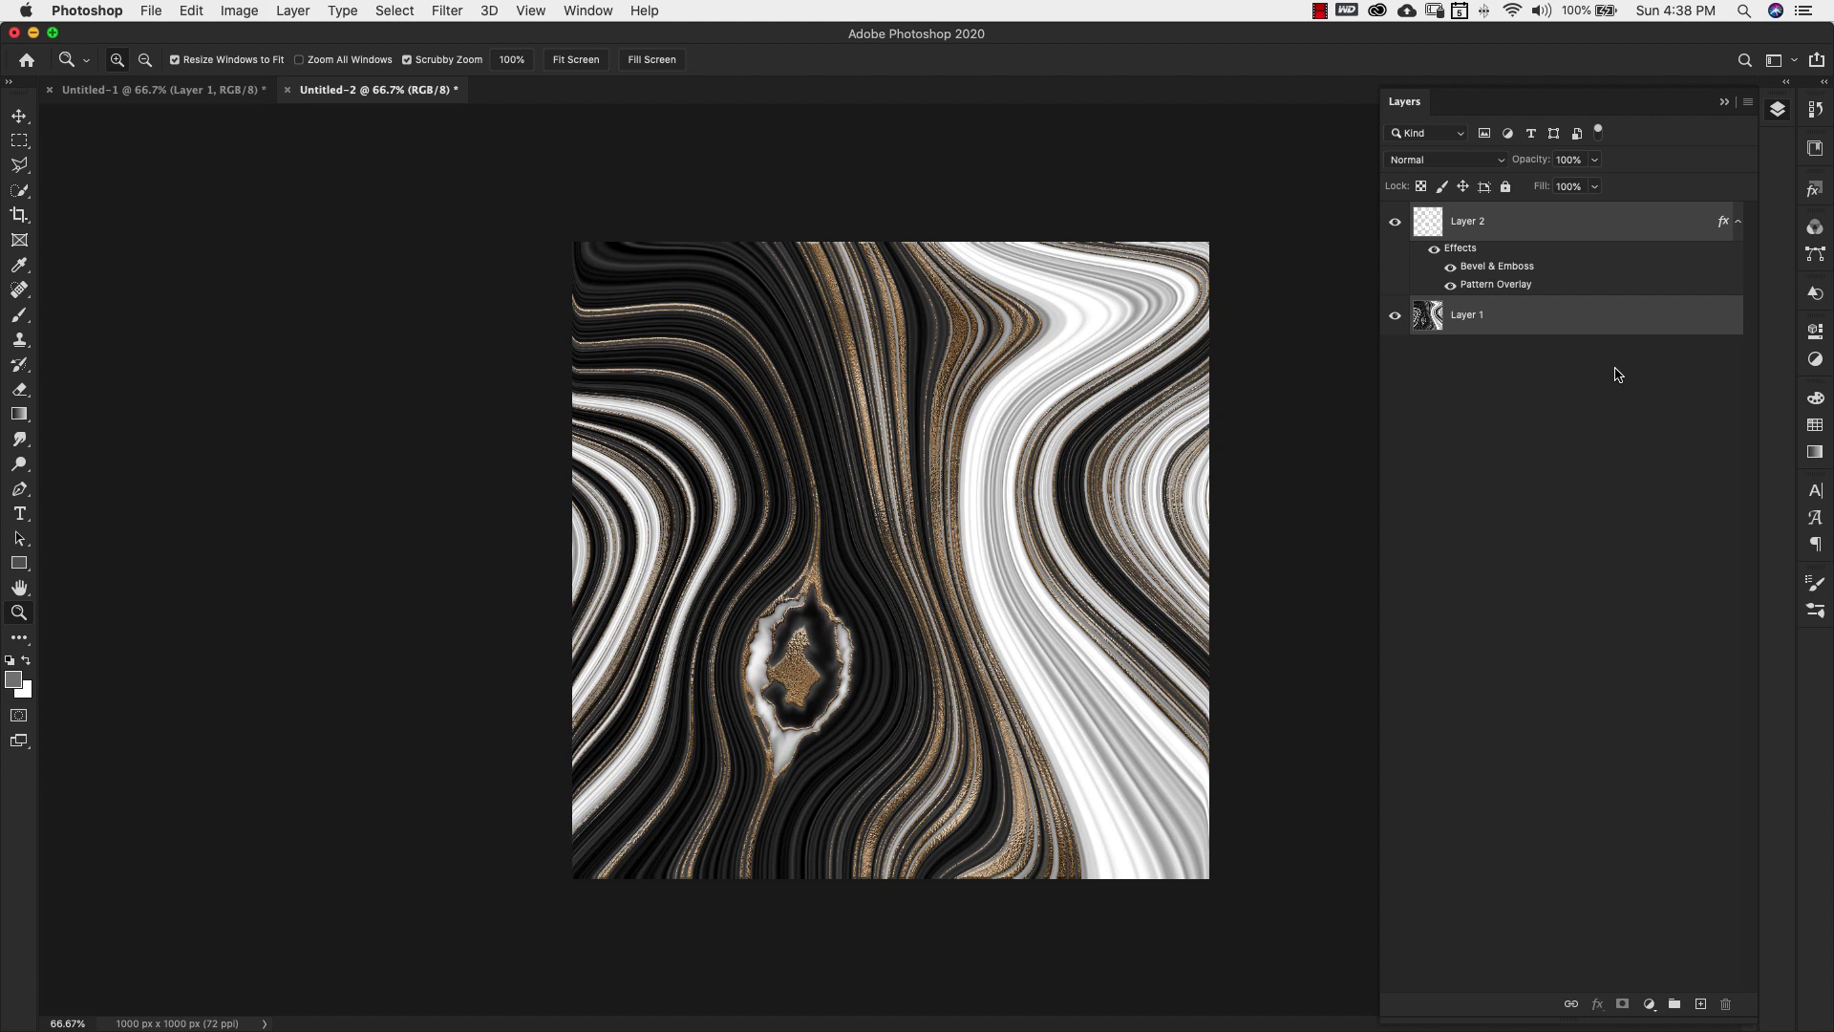
{"action": "key", "text": "super+g"}
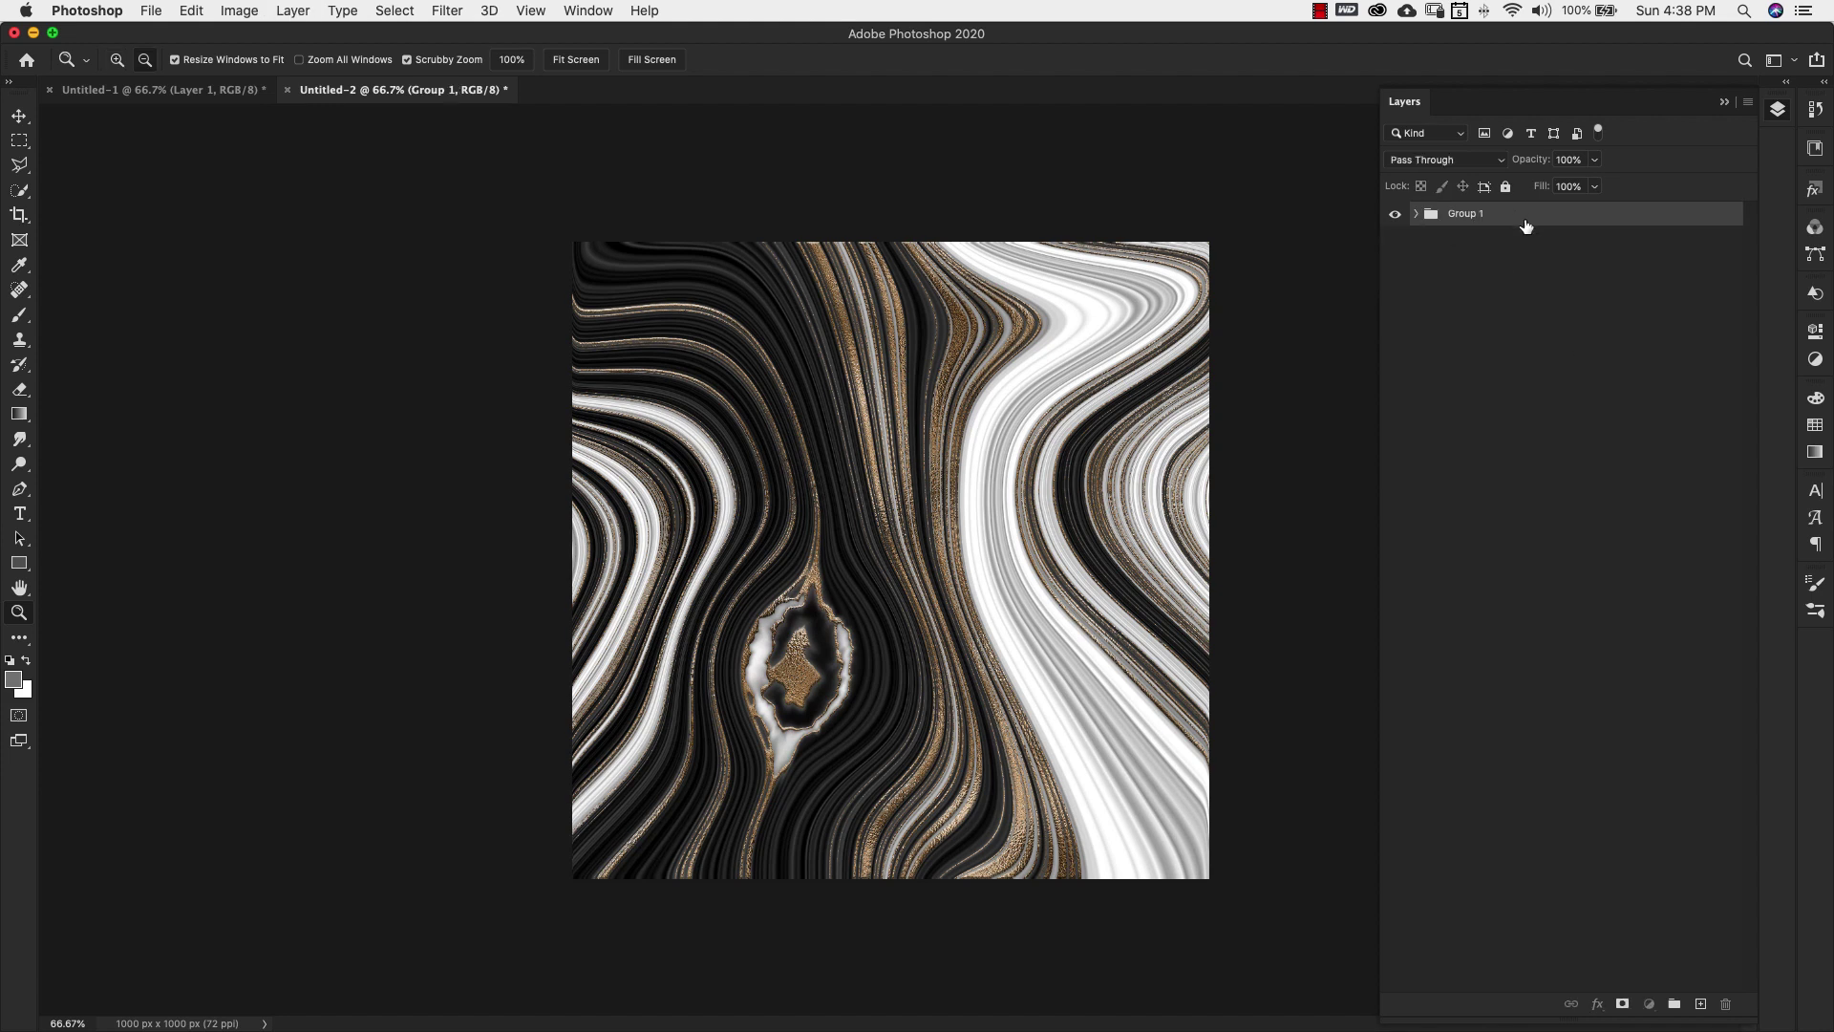
{"action": "key", "text": "super+j"}
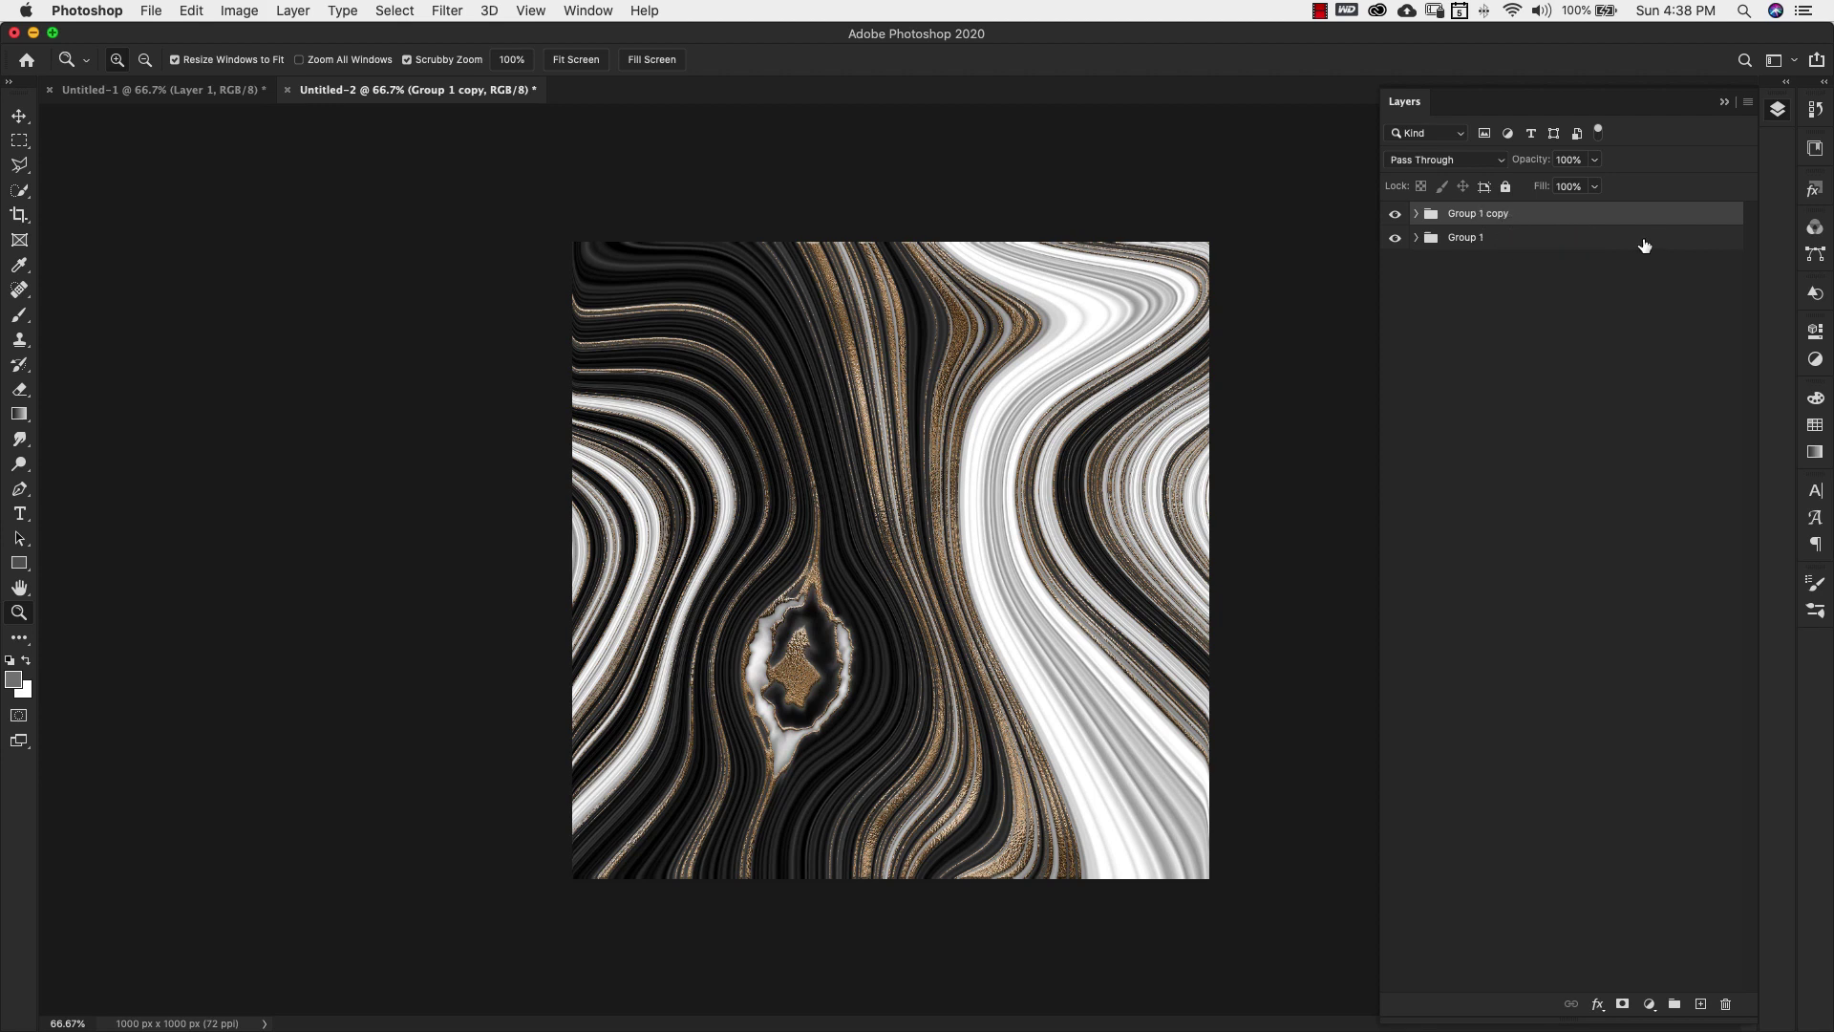
{"action": "key", "text": "super+e"}
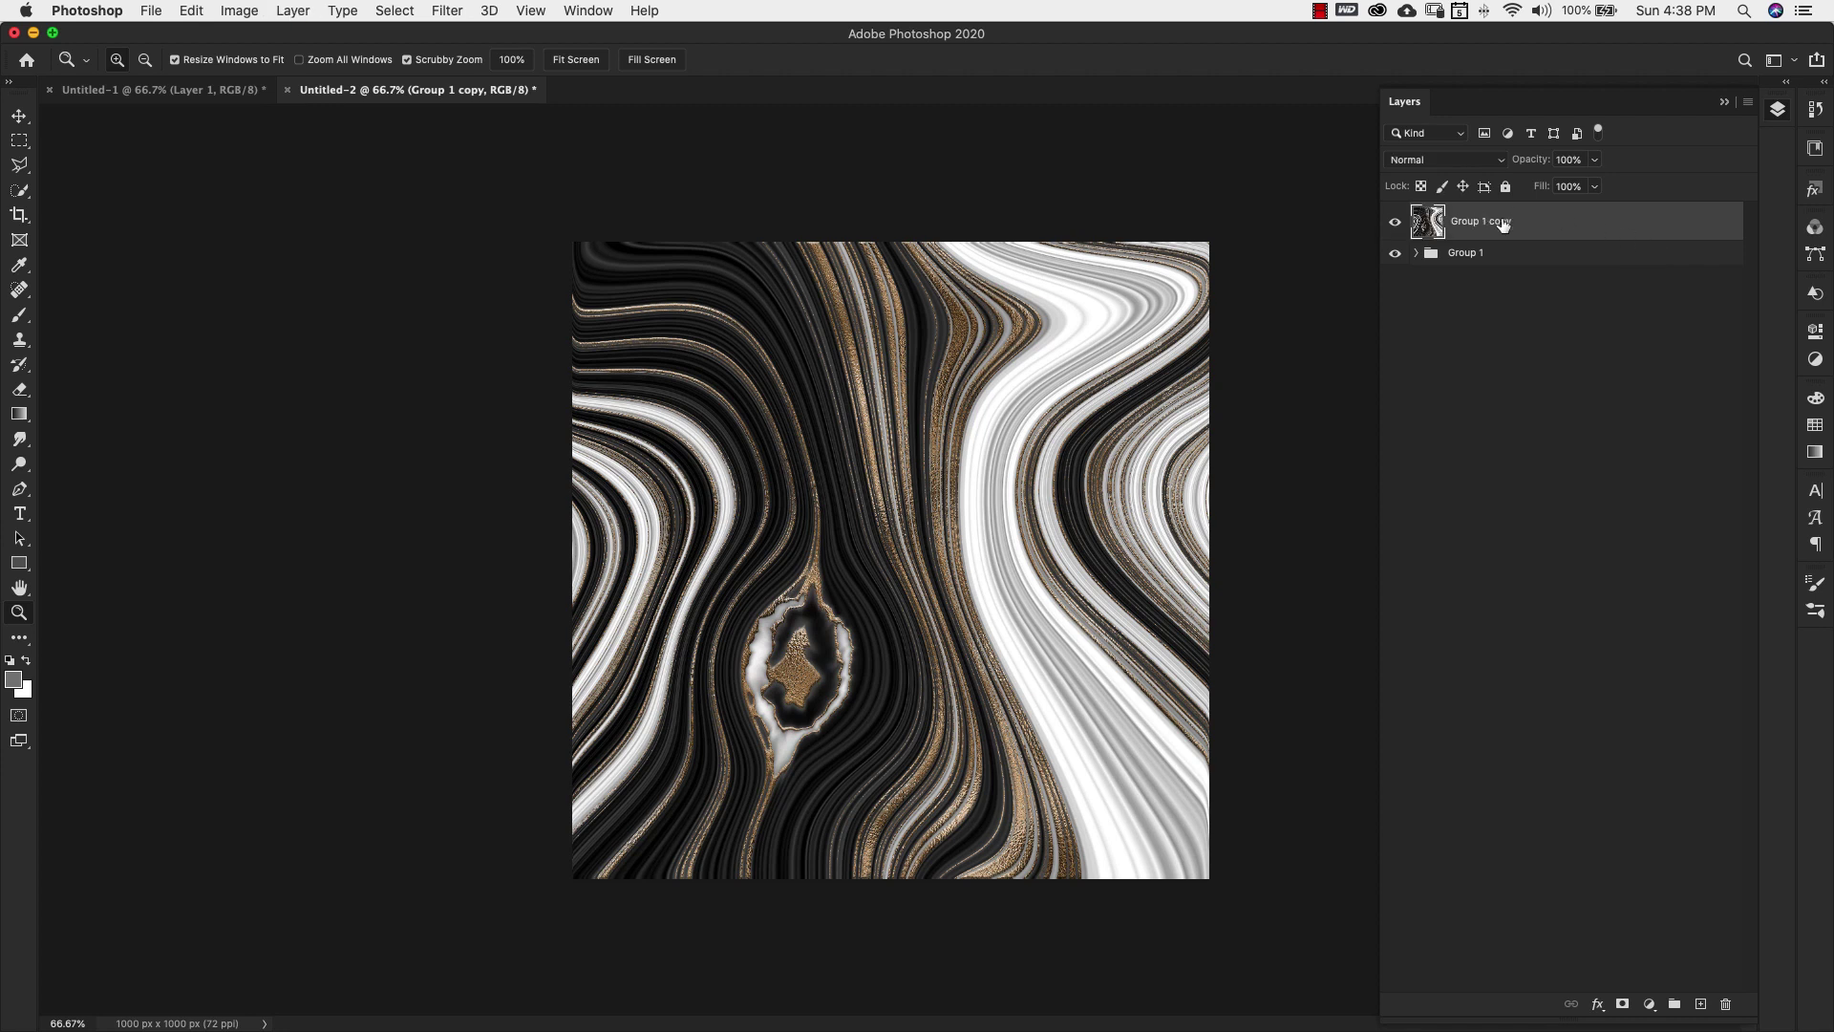
{"action": "left_click", "coordinate": [1395, 252]}
{"action": "right_click", "coordinate": [1554, 213]}
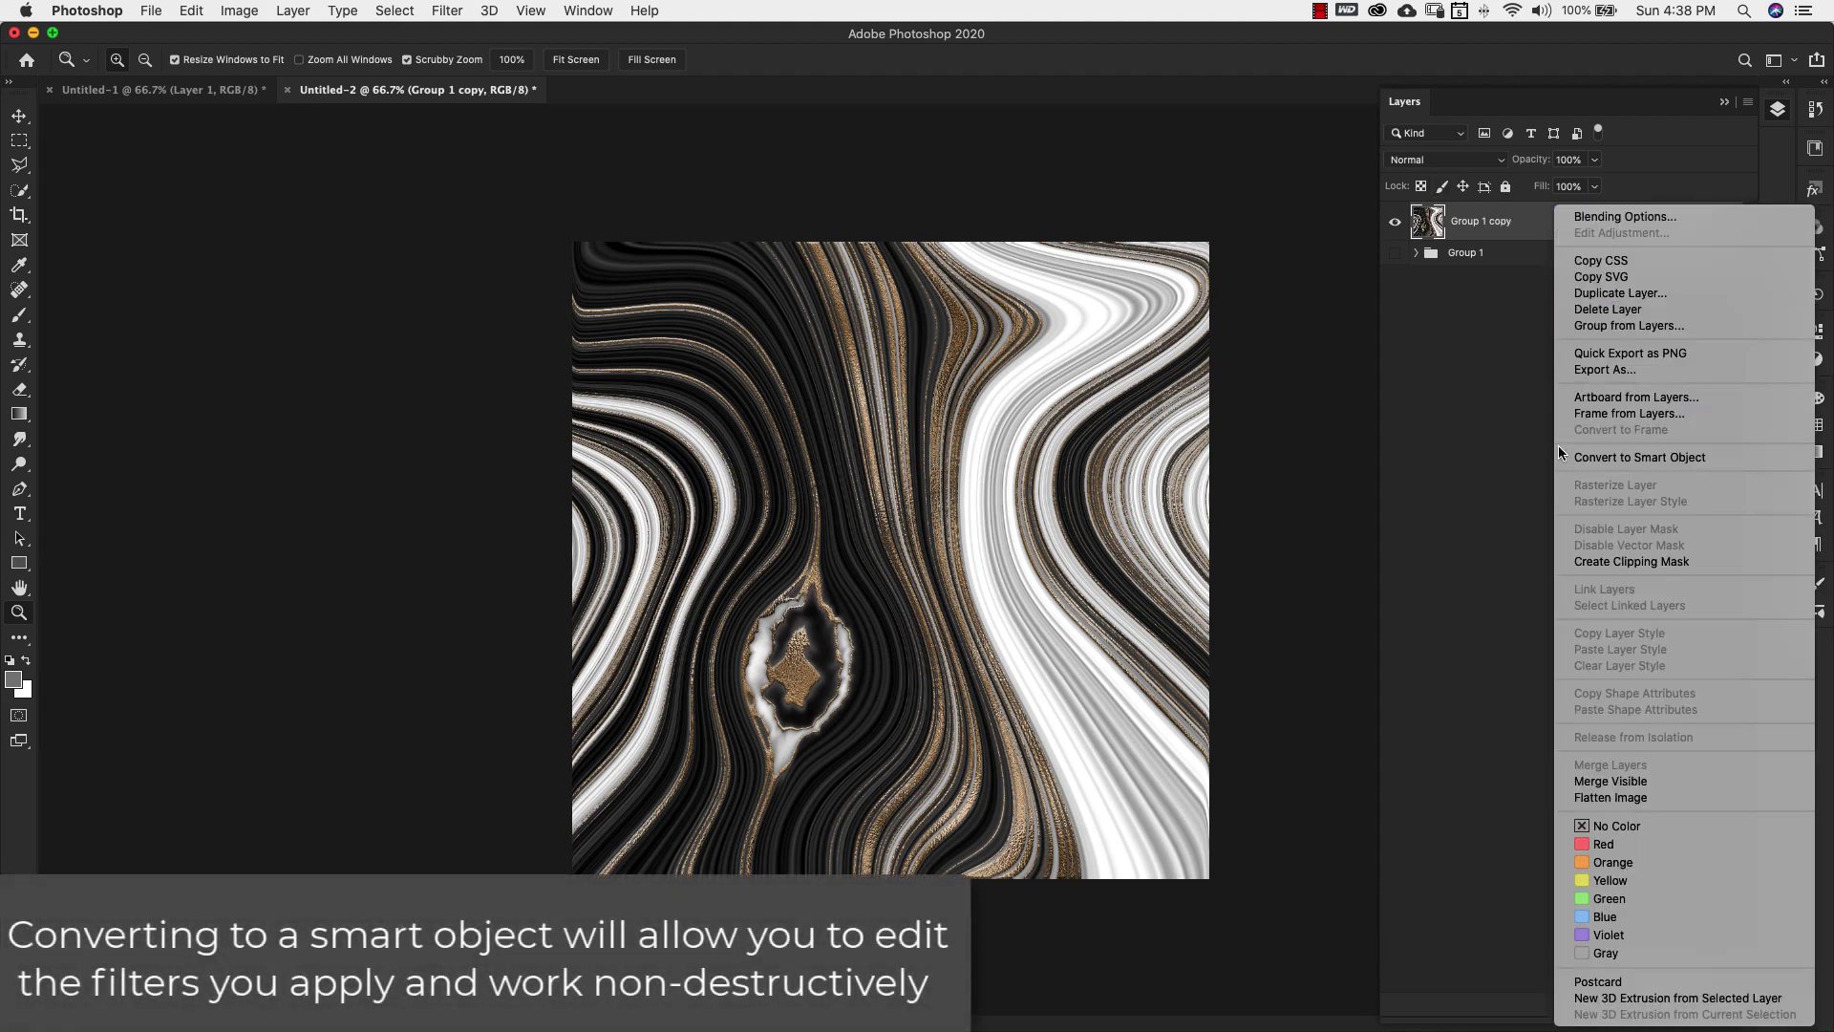
{"action": "left_click", "coordinate": [1614, 457]}
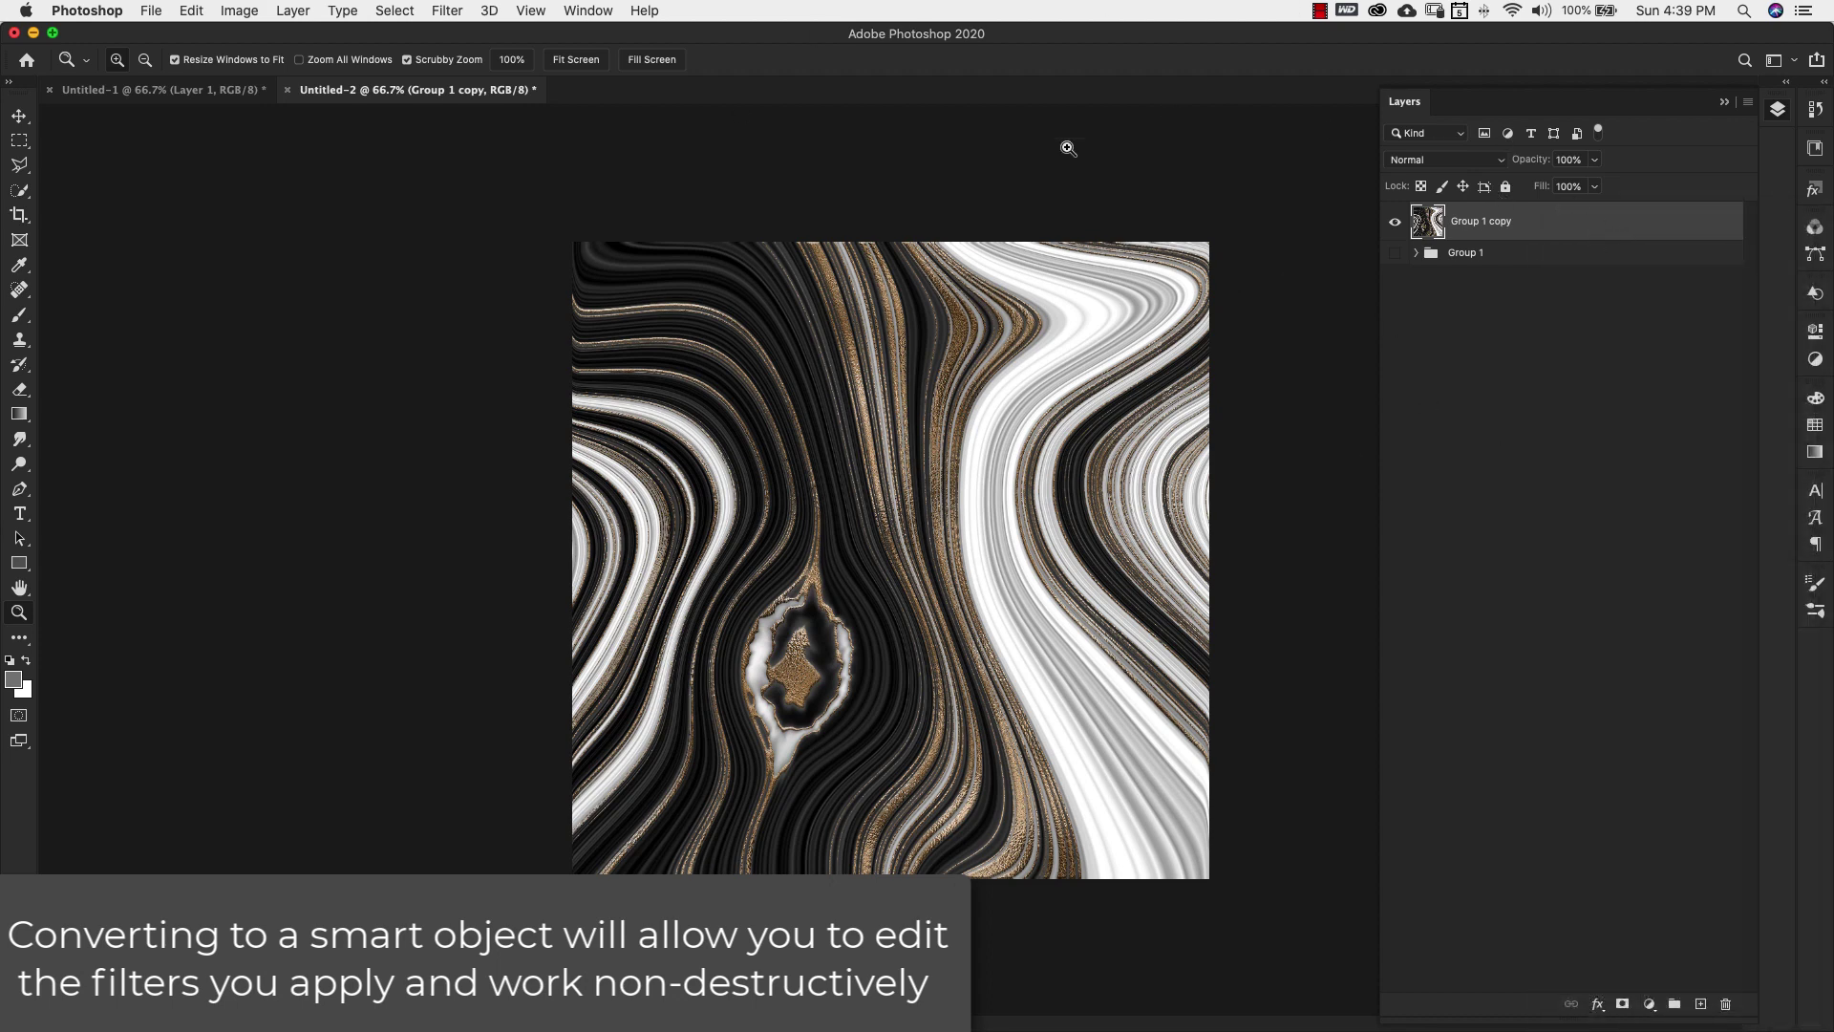
{"action": "left_click", "coordinate": [783, 471]}
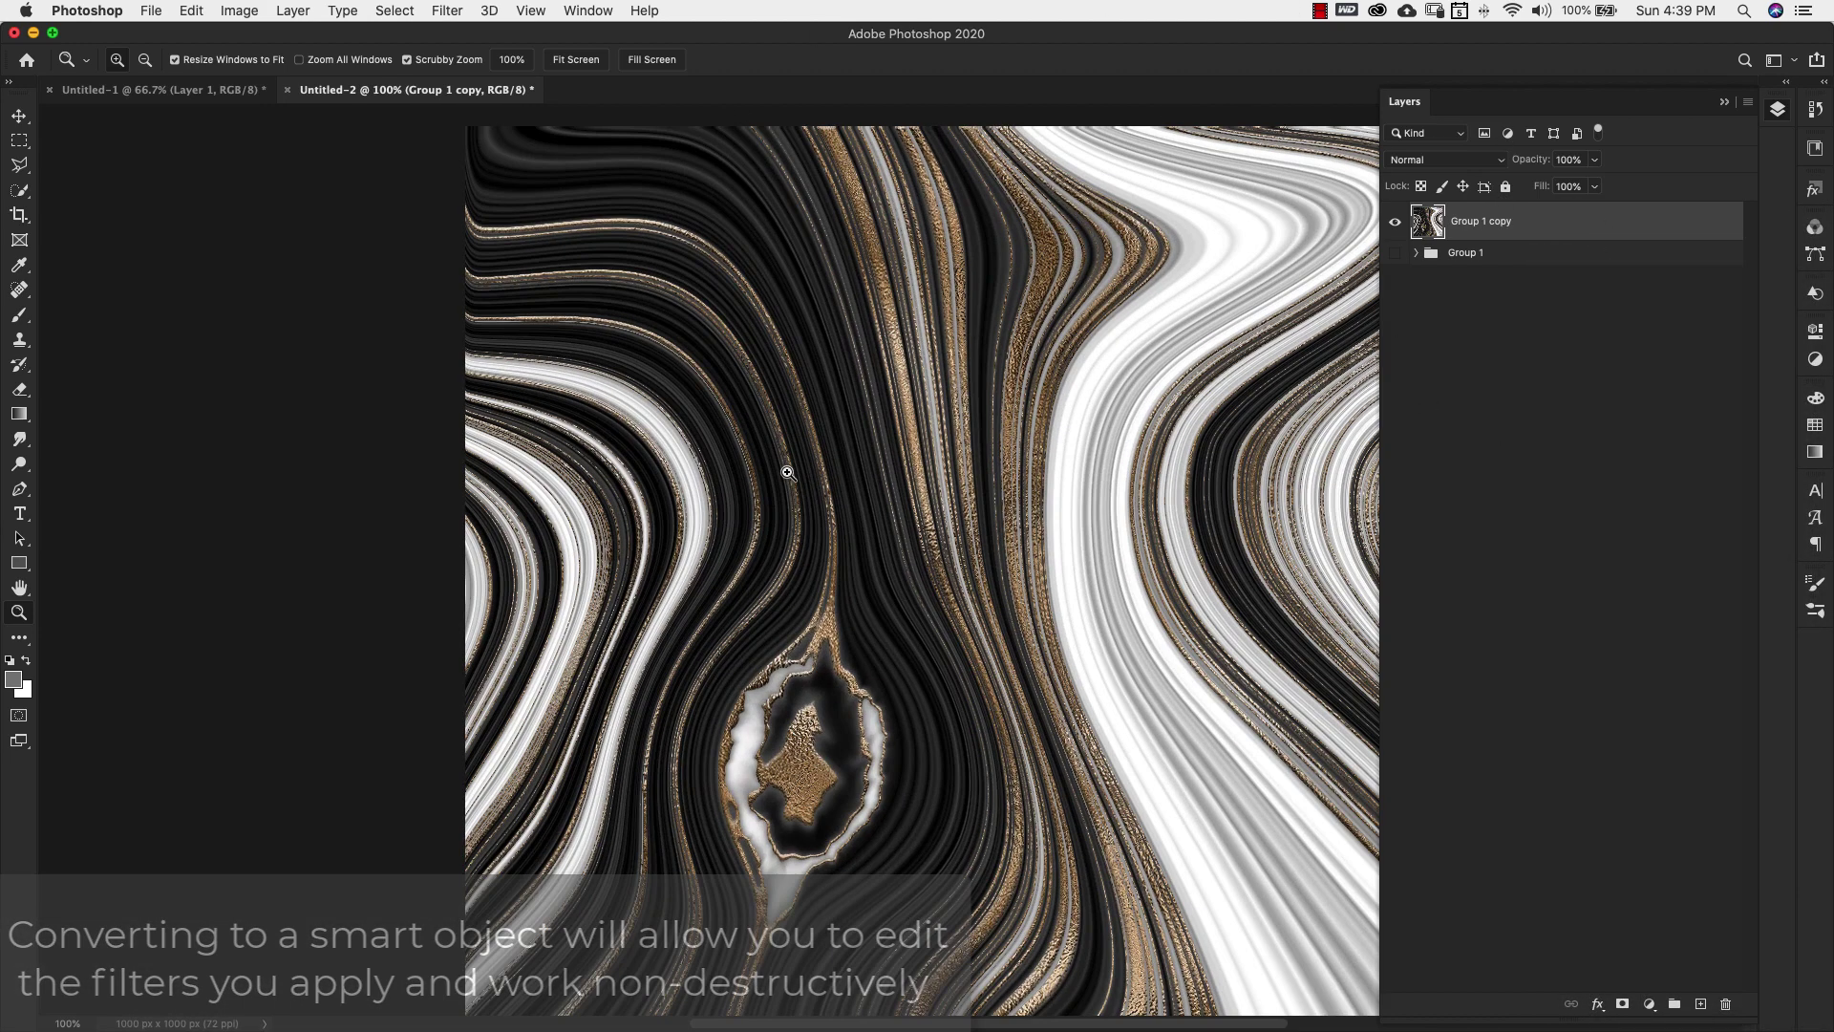
{"action": "scroll", "coordinate": [890, 583], "scroll_direction": "right", "scroll_amount": 5}
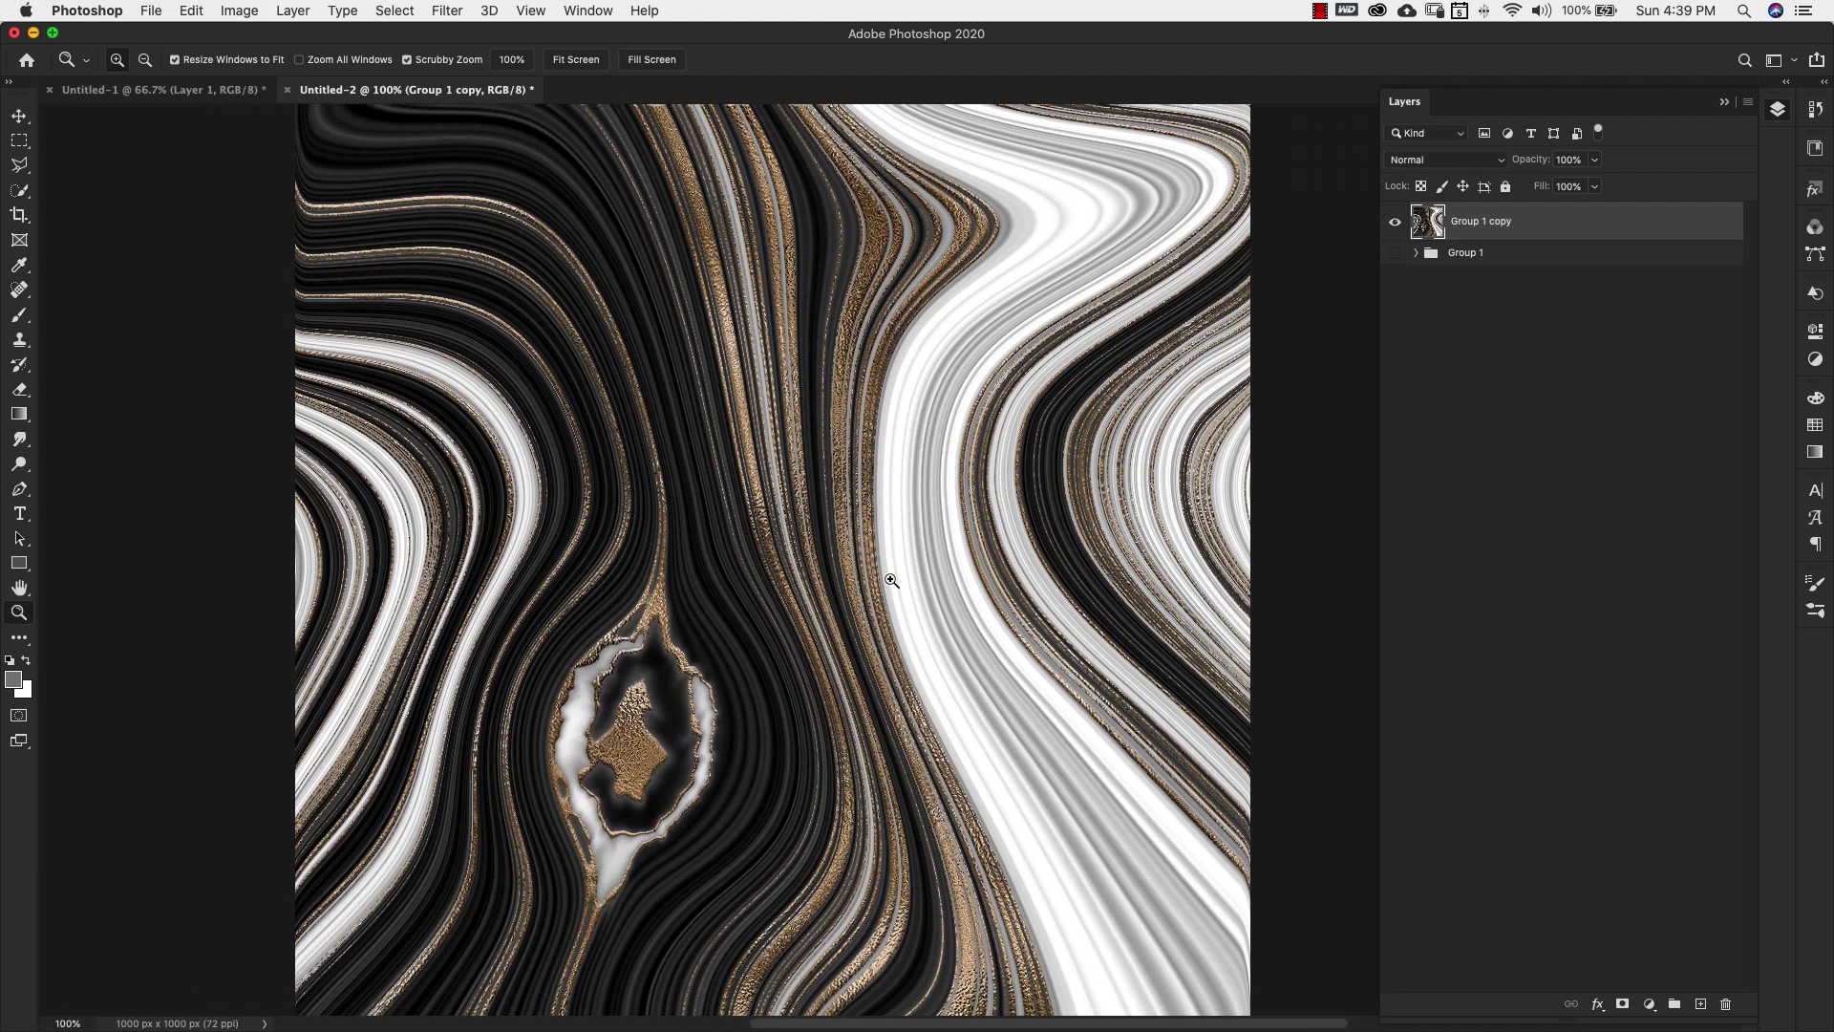
{"action": "scroll", "coordinate": [890, 581], "scroll_direction": "up", "scroll_amount": 3}
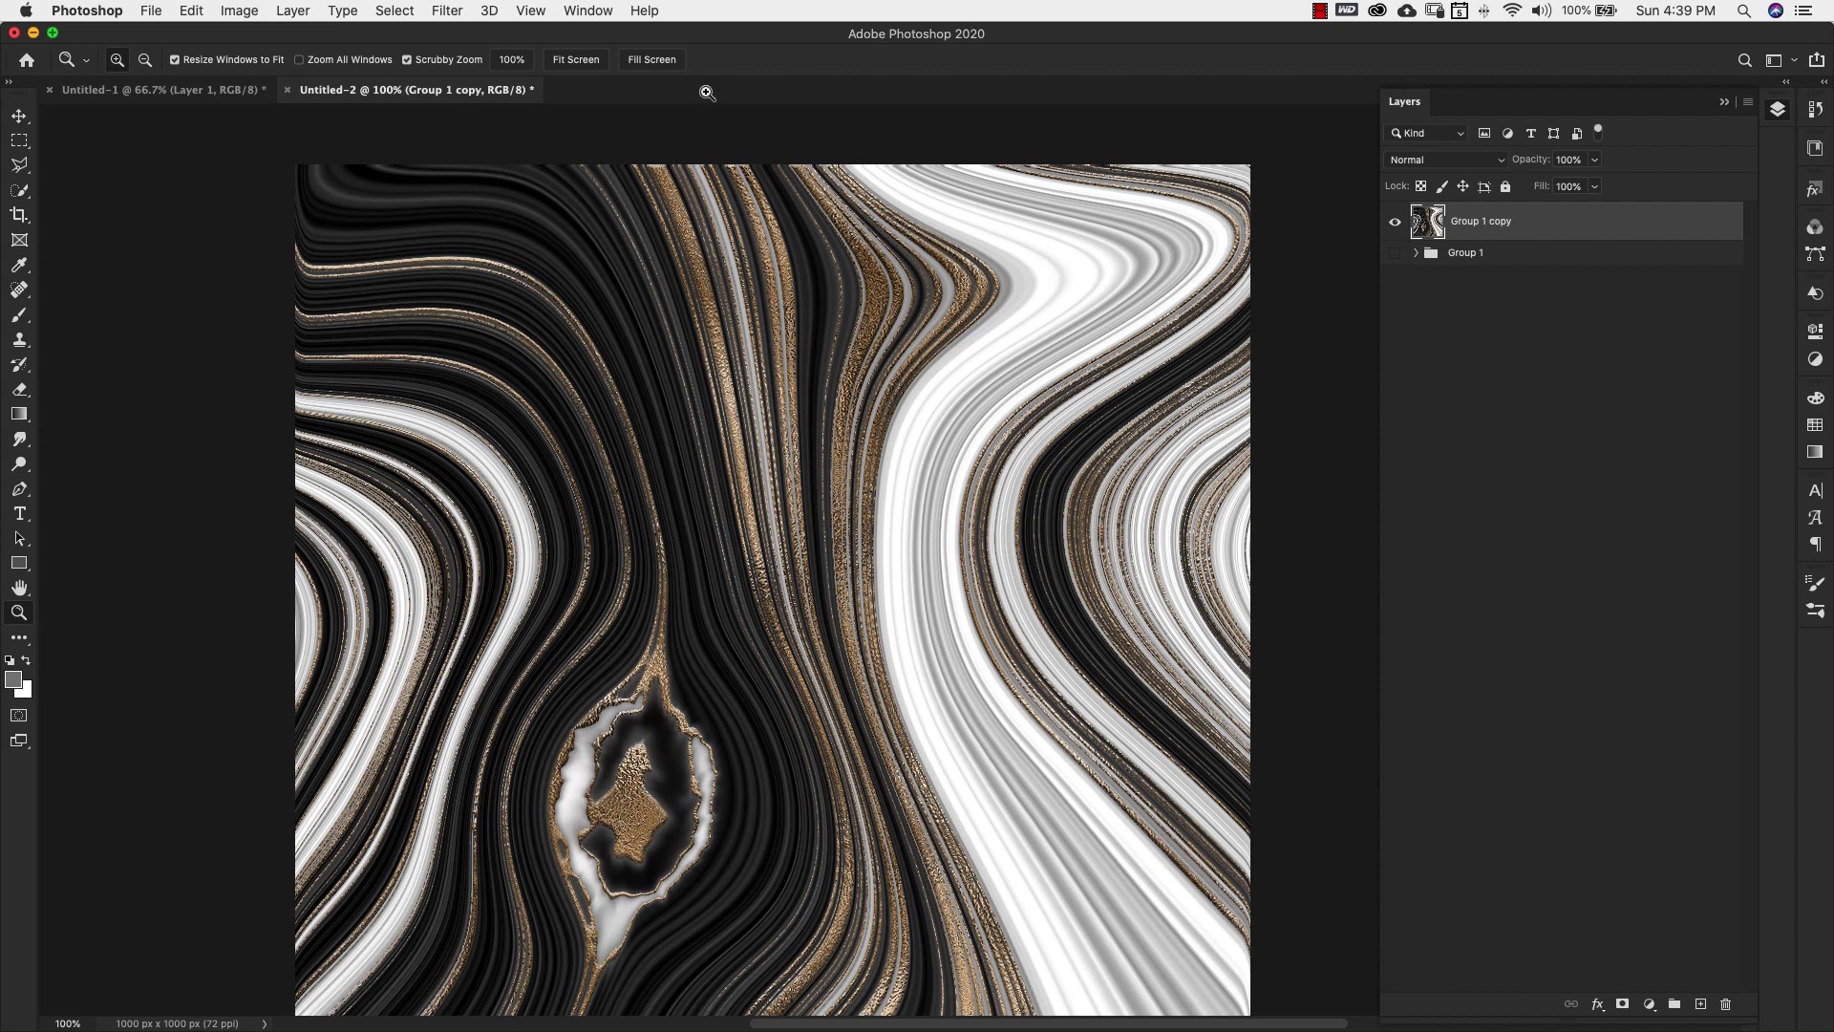
Add 6% monochromatic Gaussian noise to the Group 1 copy.
{"action": "left_click", "coordinate": [453, 11]}
{"action": "mouse_move", "coordinate": [573, 292]}
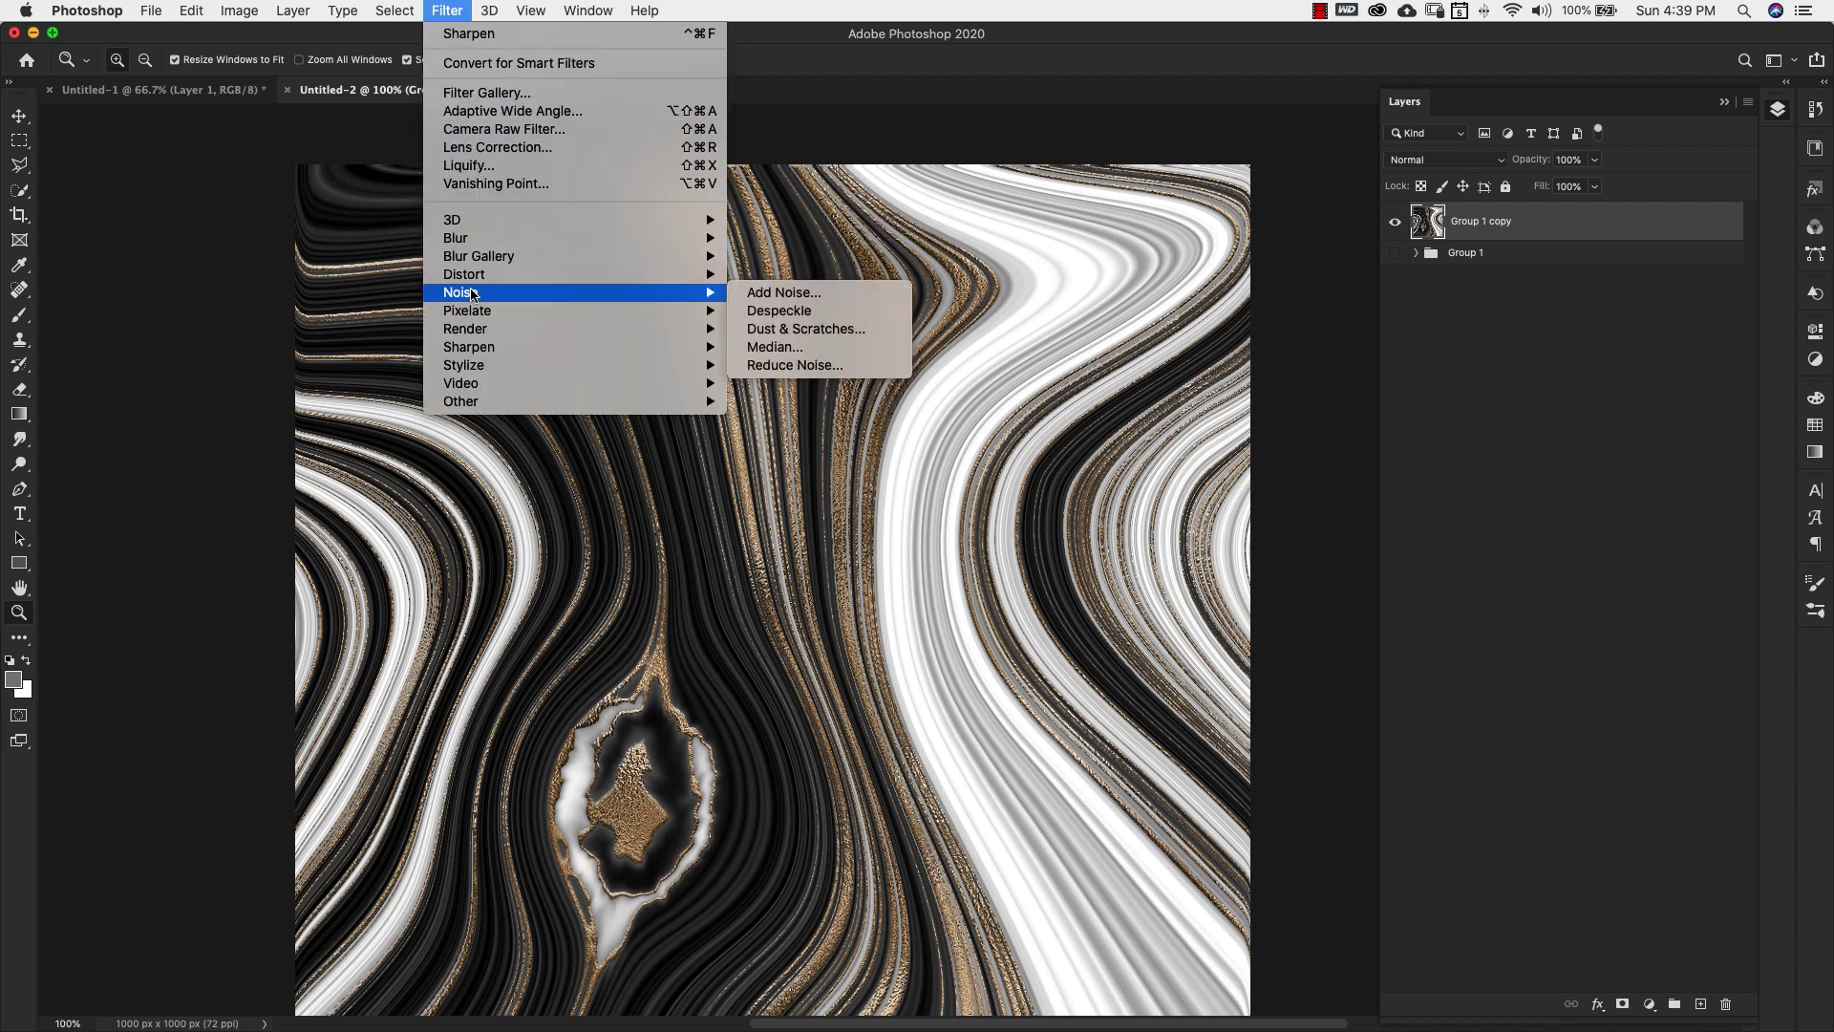
{"action": "left_click", "coordinate": [815, 302]}
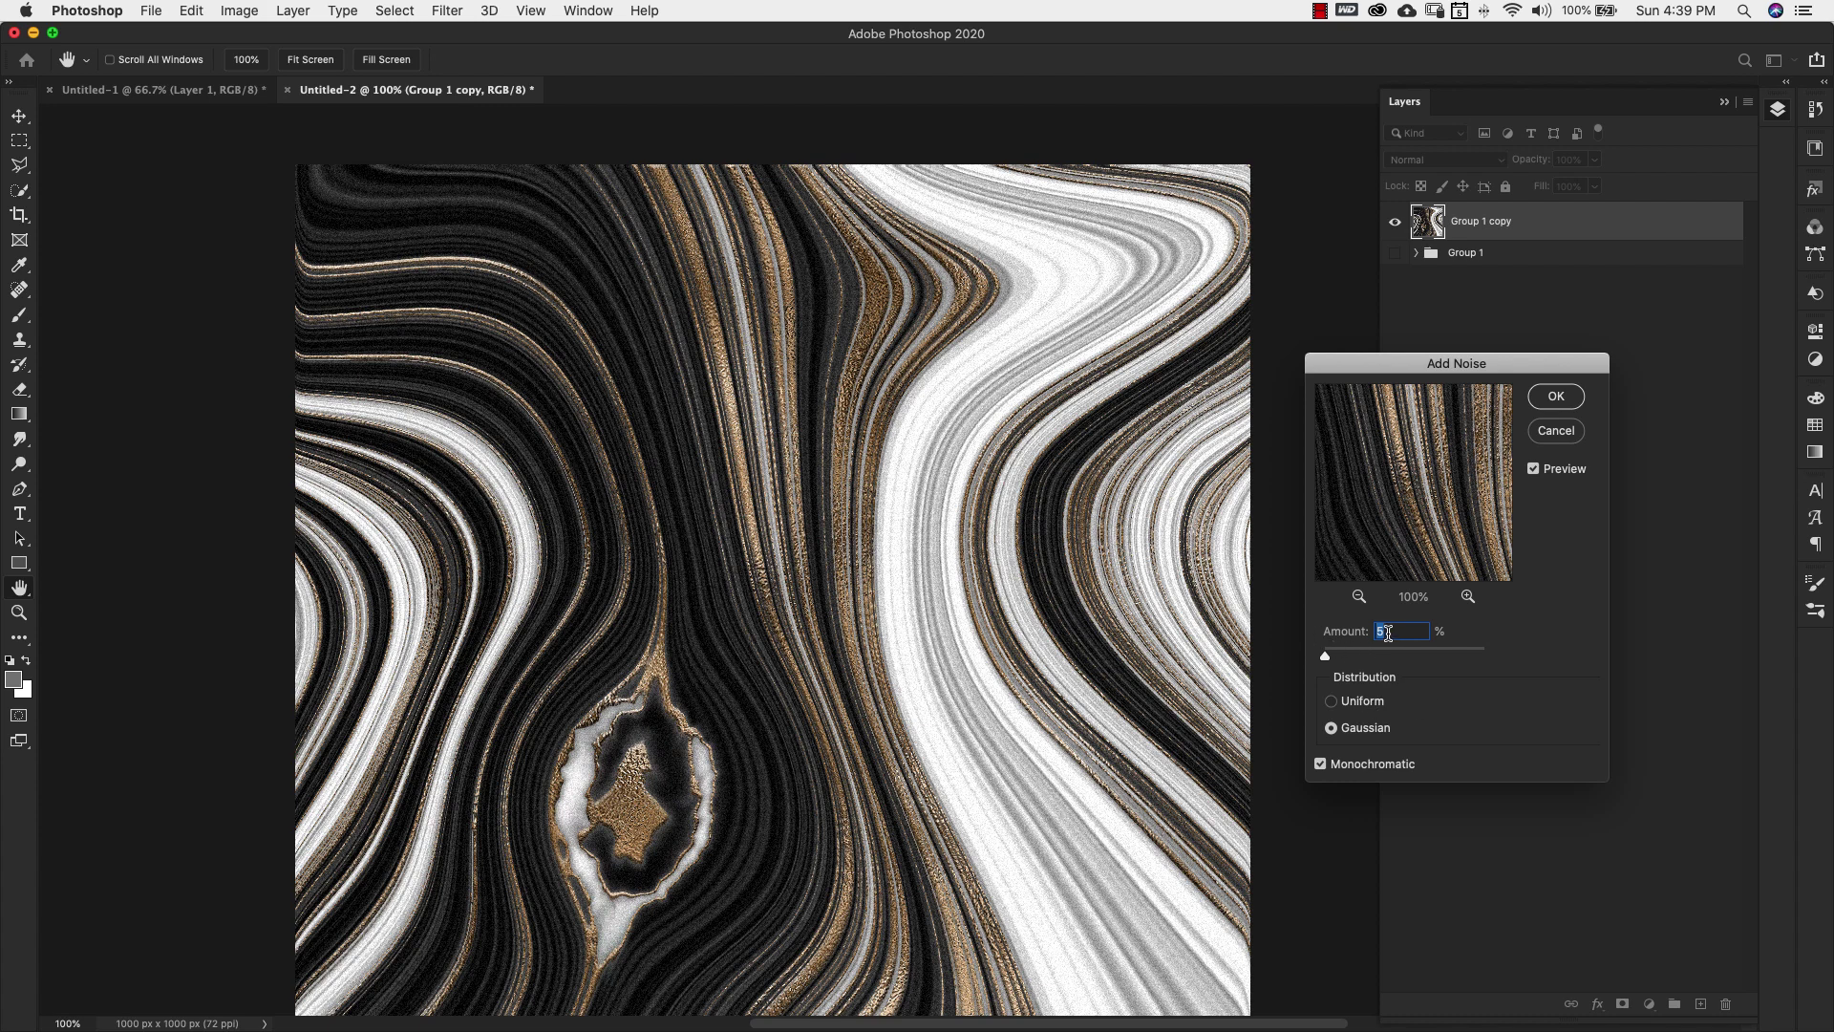
{"action": "type", "text": "6"}
{"action": "left_click", "coordinate": [1556, 396]}
Zoom out to view the whole image and bring up the Filter menu.
{"action": "key", "text": "z"}
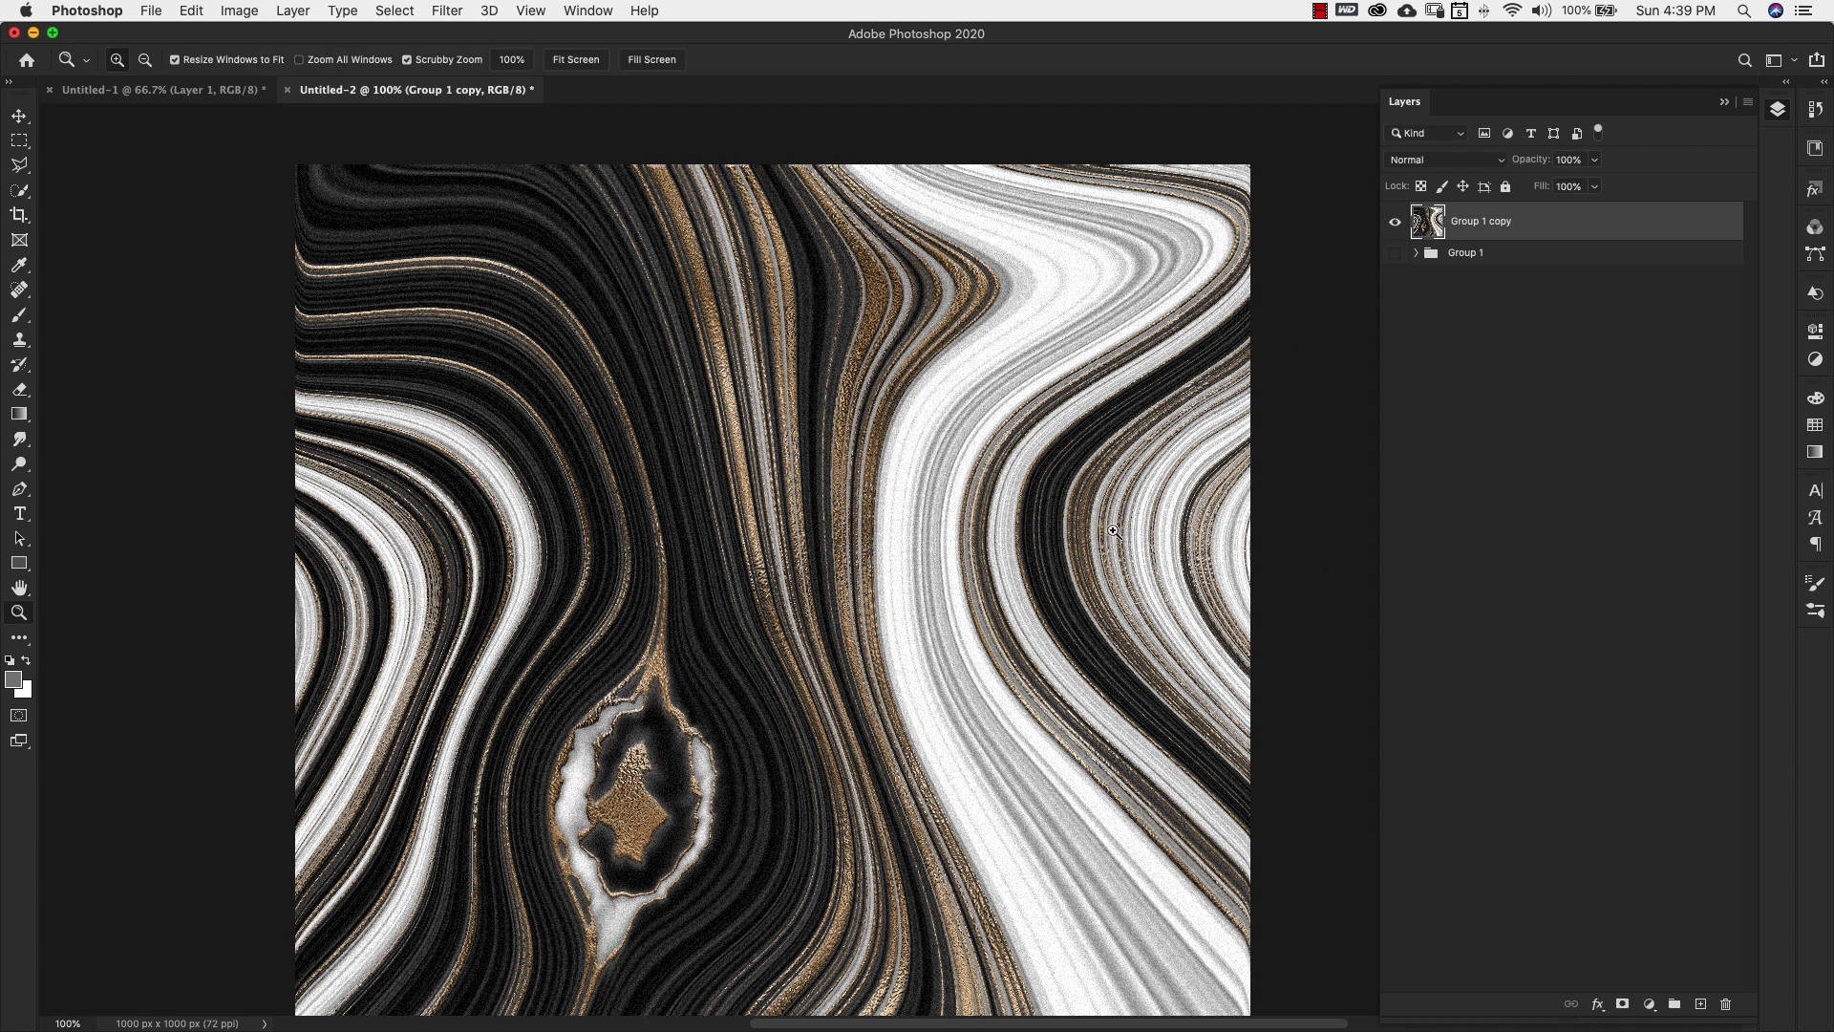
{"action": "left_click", "coordinate": [1108, 573], "text": "alt"}
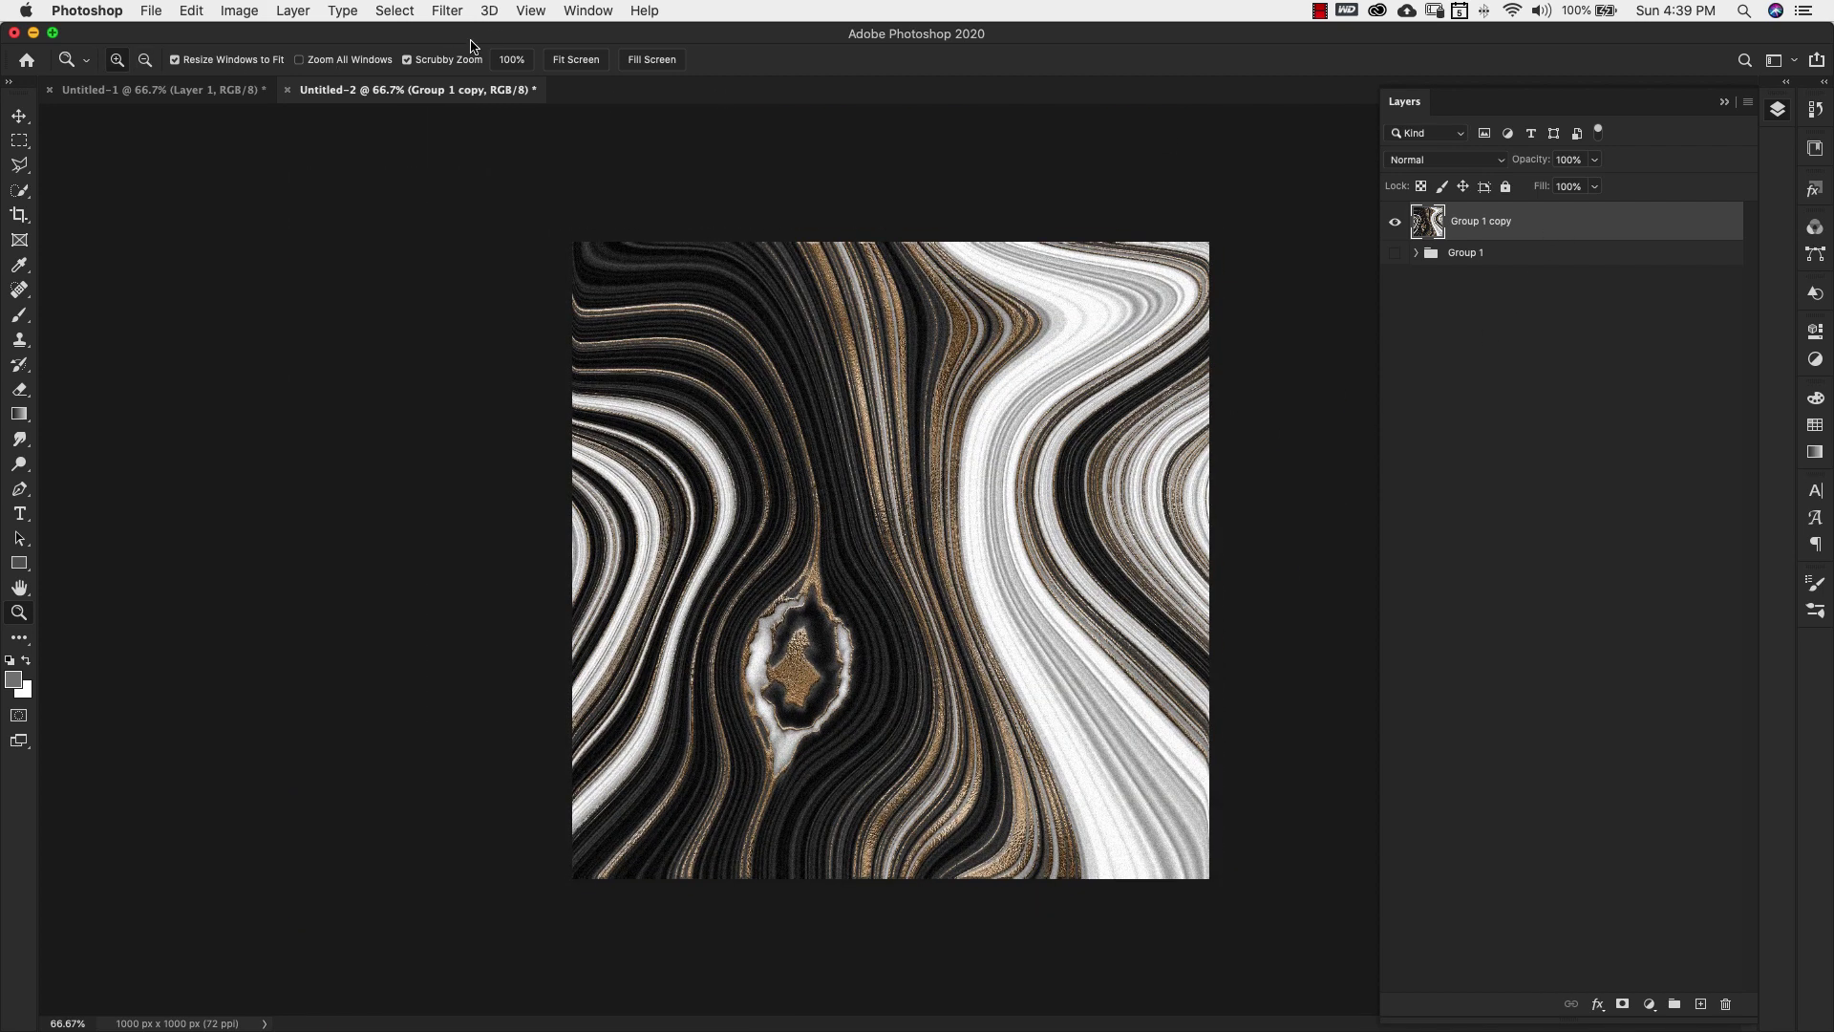
{"action": "left_click", "coordinate": [445, 12]}
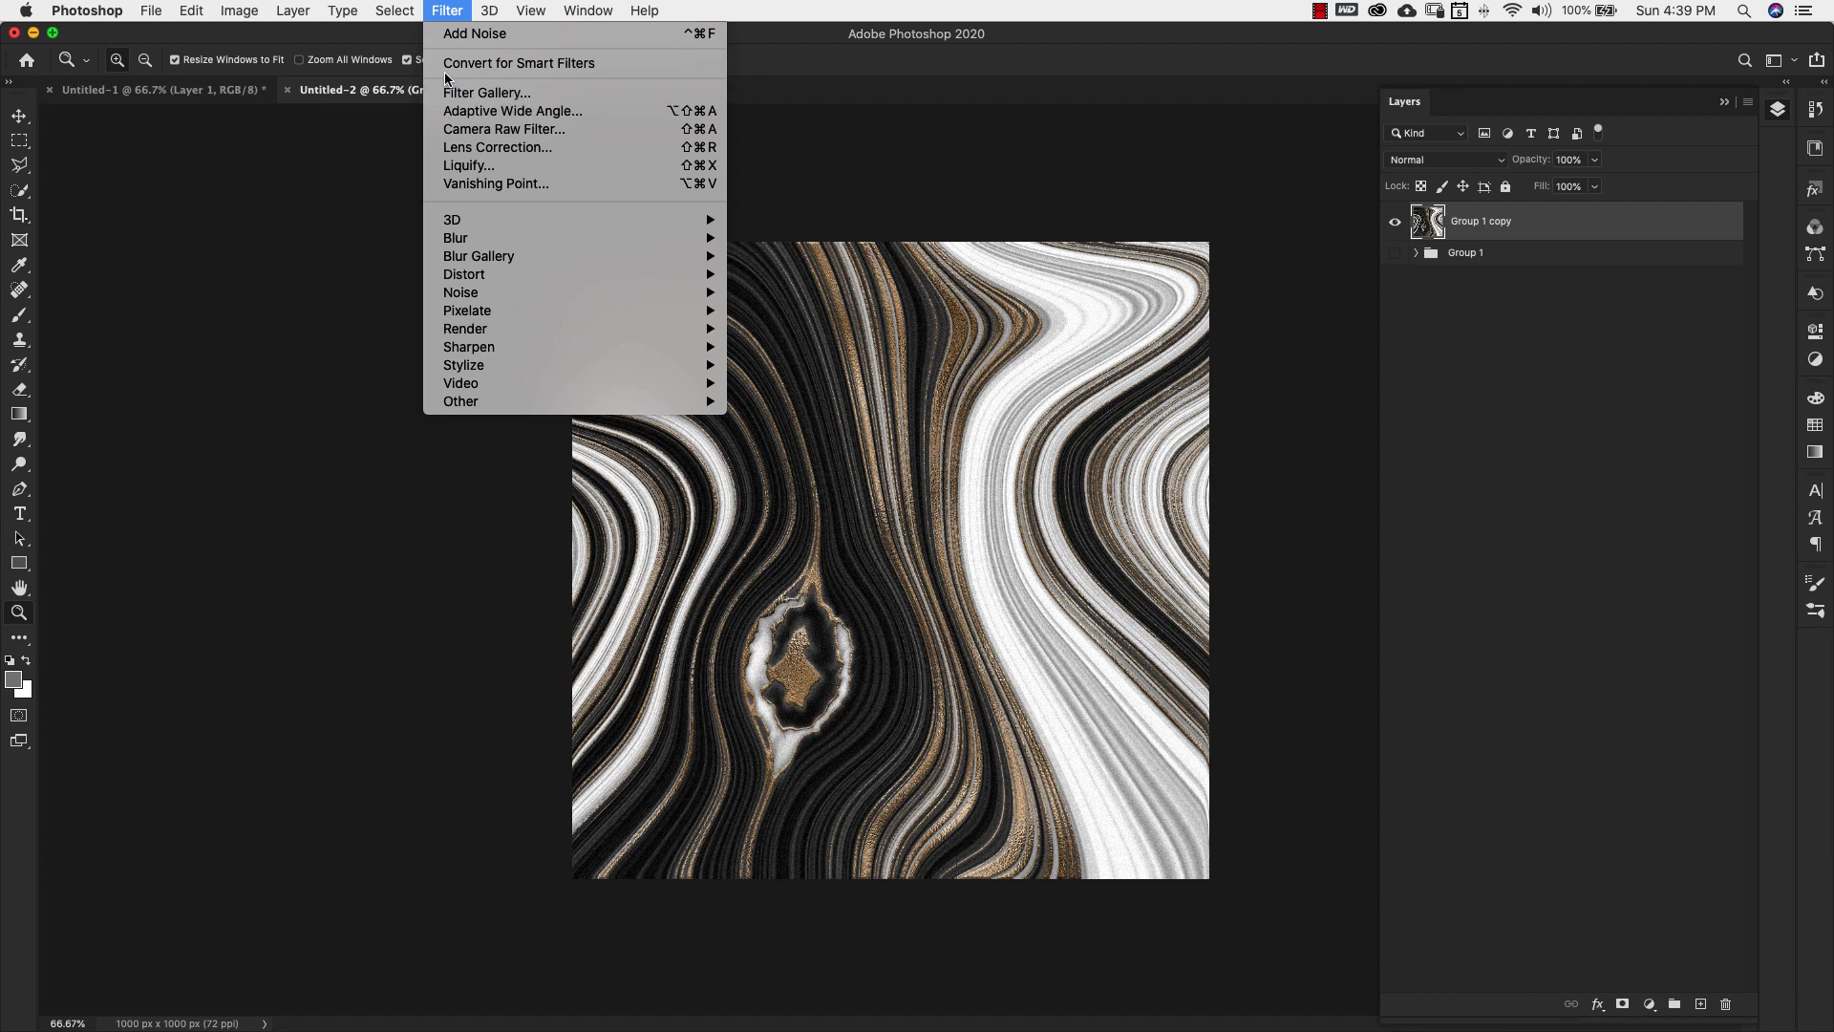
Preview Paint Daubs in the Filter Gallery with Brush Size 2 and Sharpness 2.
{"action": "left_click", "coordinate": [482, 93]}
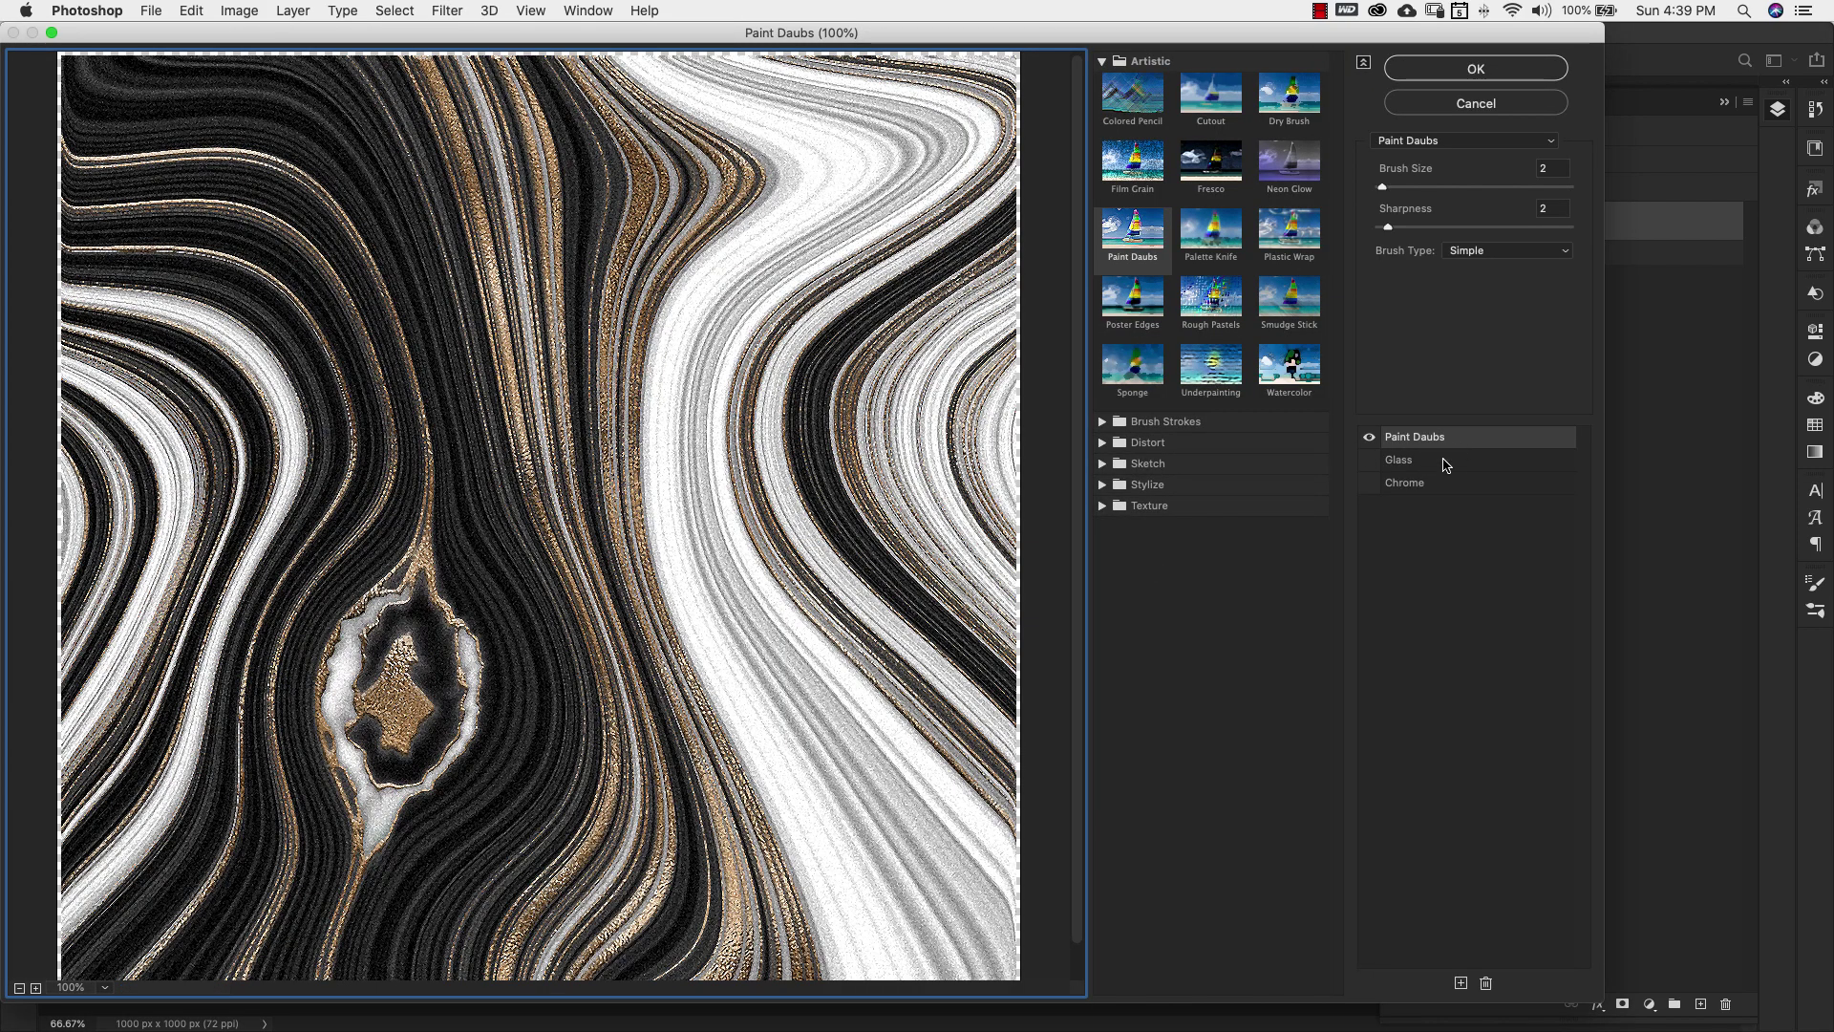
{"action": "key", "text": "super+minus"}
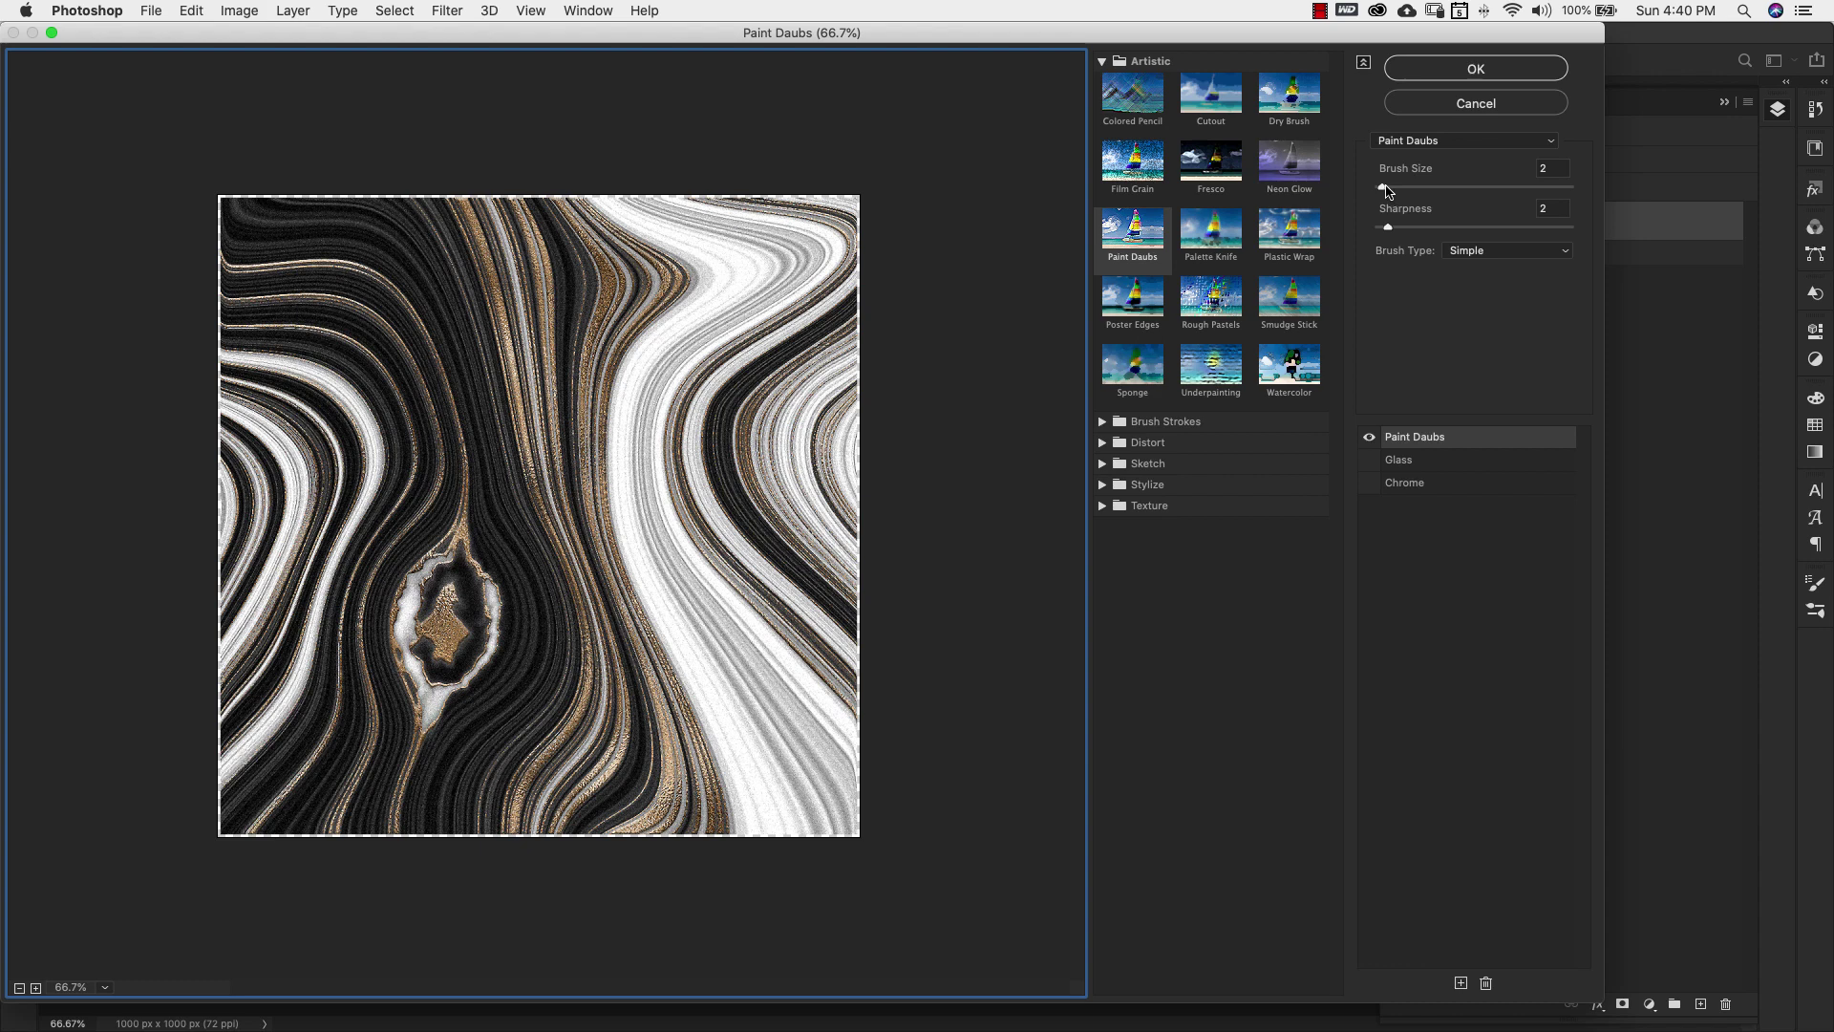
{"action": "left_click_drag", "start_coordinate": [1384, 188], "coordinate": [1387, 193]}
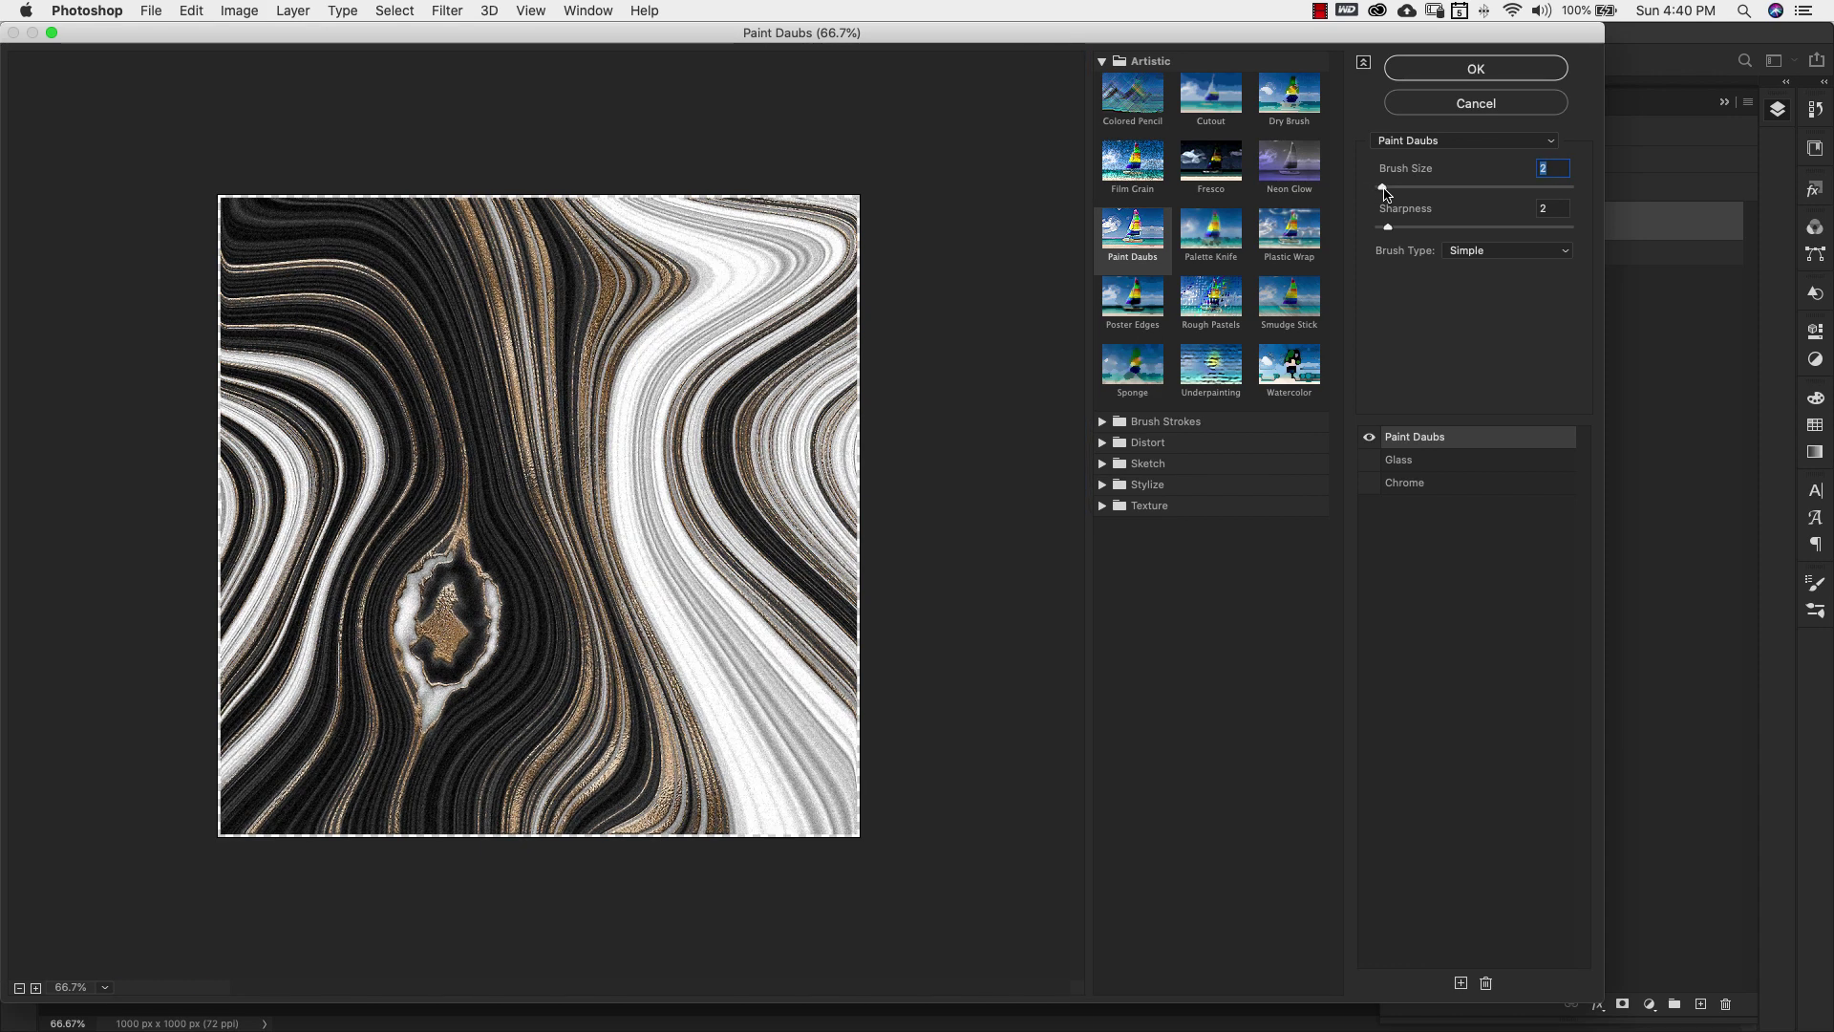
Try the Light Rough, Dark Rough, Wide Sharp, Wide Blurry and Sparkle brush types, settling on Simple.
{"action": "left_click", "coordinate": [1505, 251]}
{"action": "left_click", "coordinate": [1486, 268]}
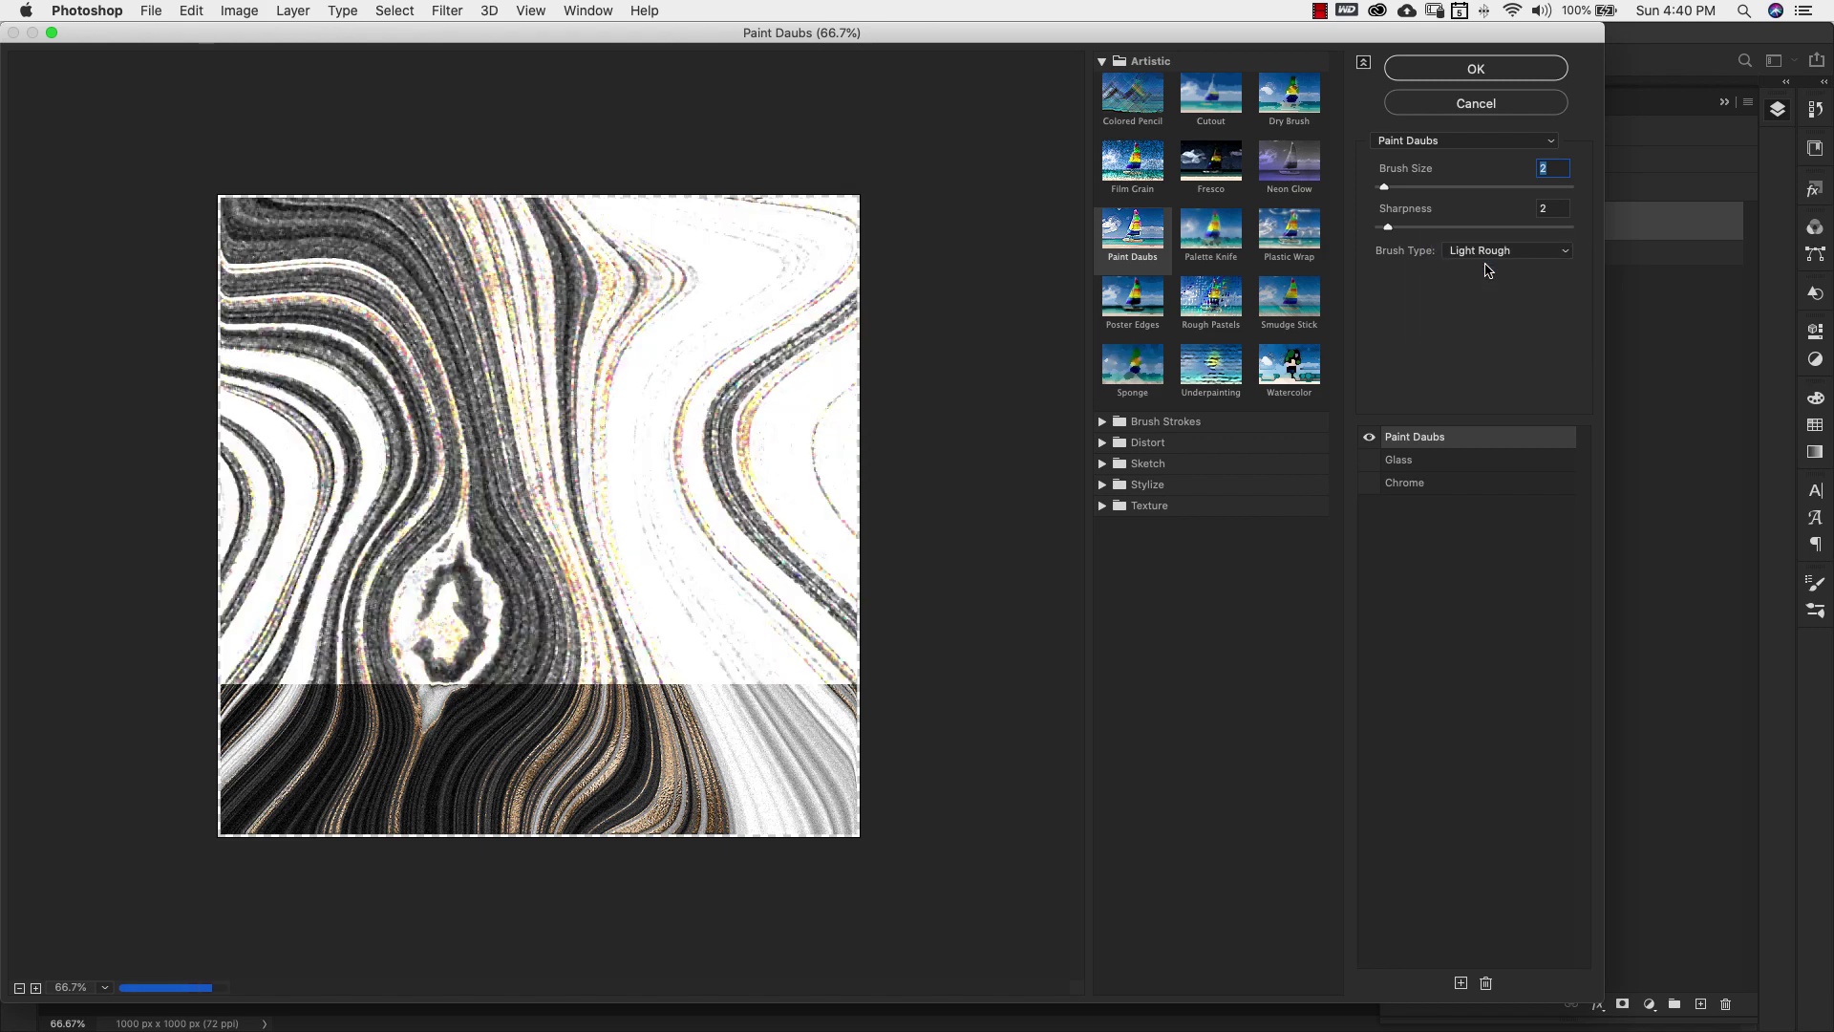
{"action": "left_click", "coordinate": [1490, 252]}
{"action": "left_click", "coordinate": [1477, 268]}
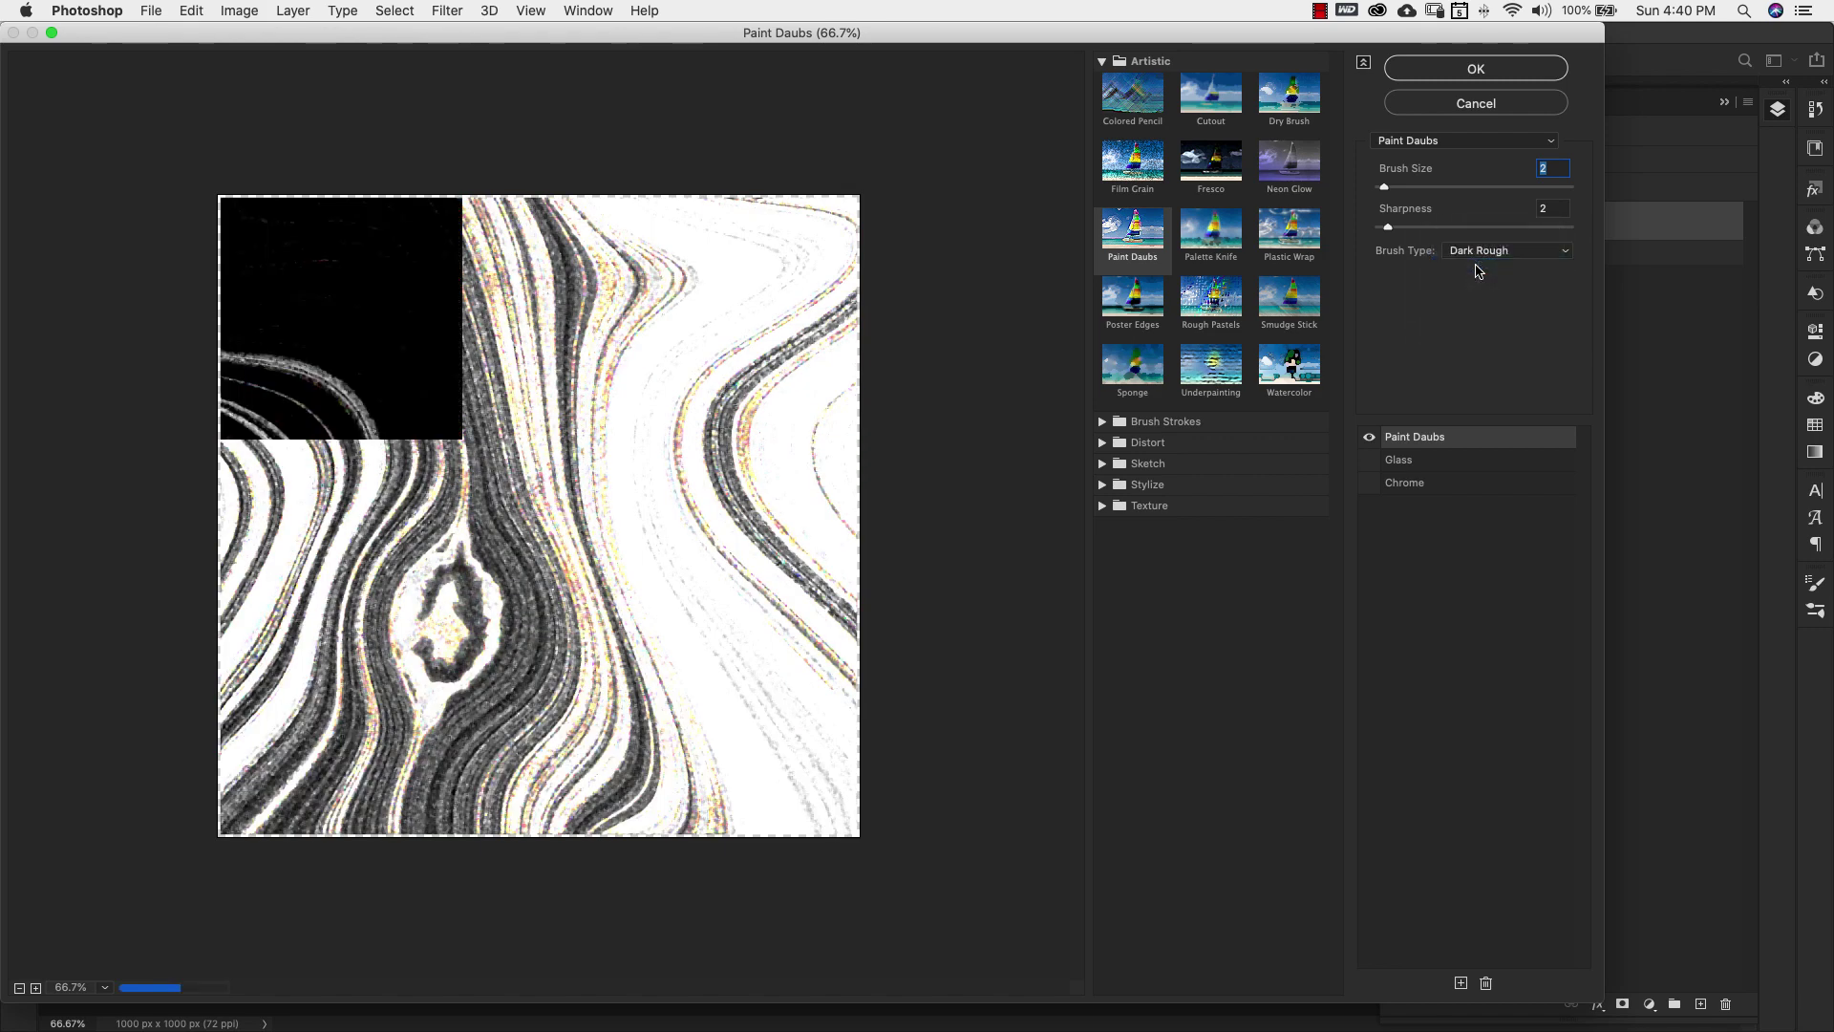
{"action": "left_click", "coordinate": [1476, 256]}
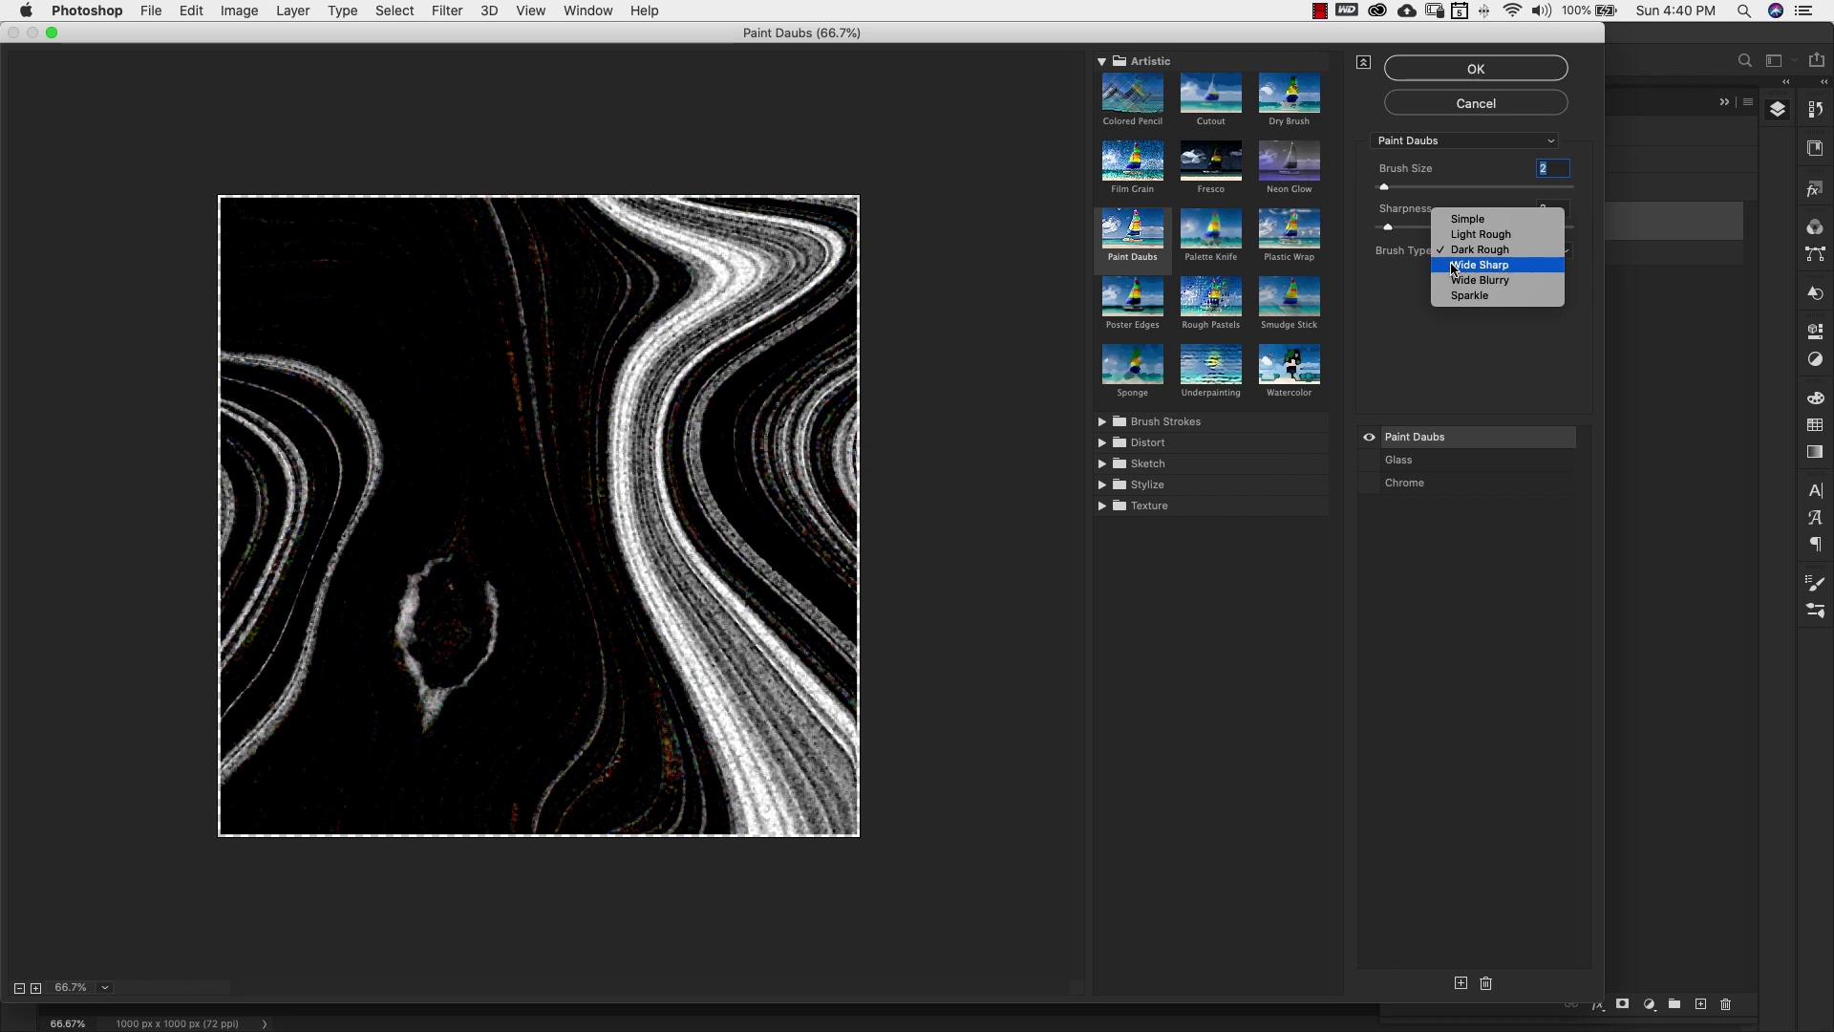
{"action": "left_click", "coordinate": [1459, 267]}
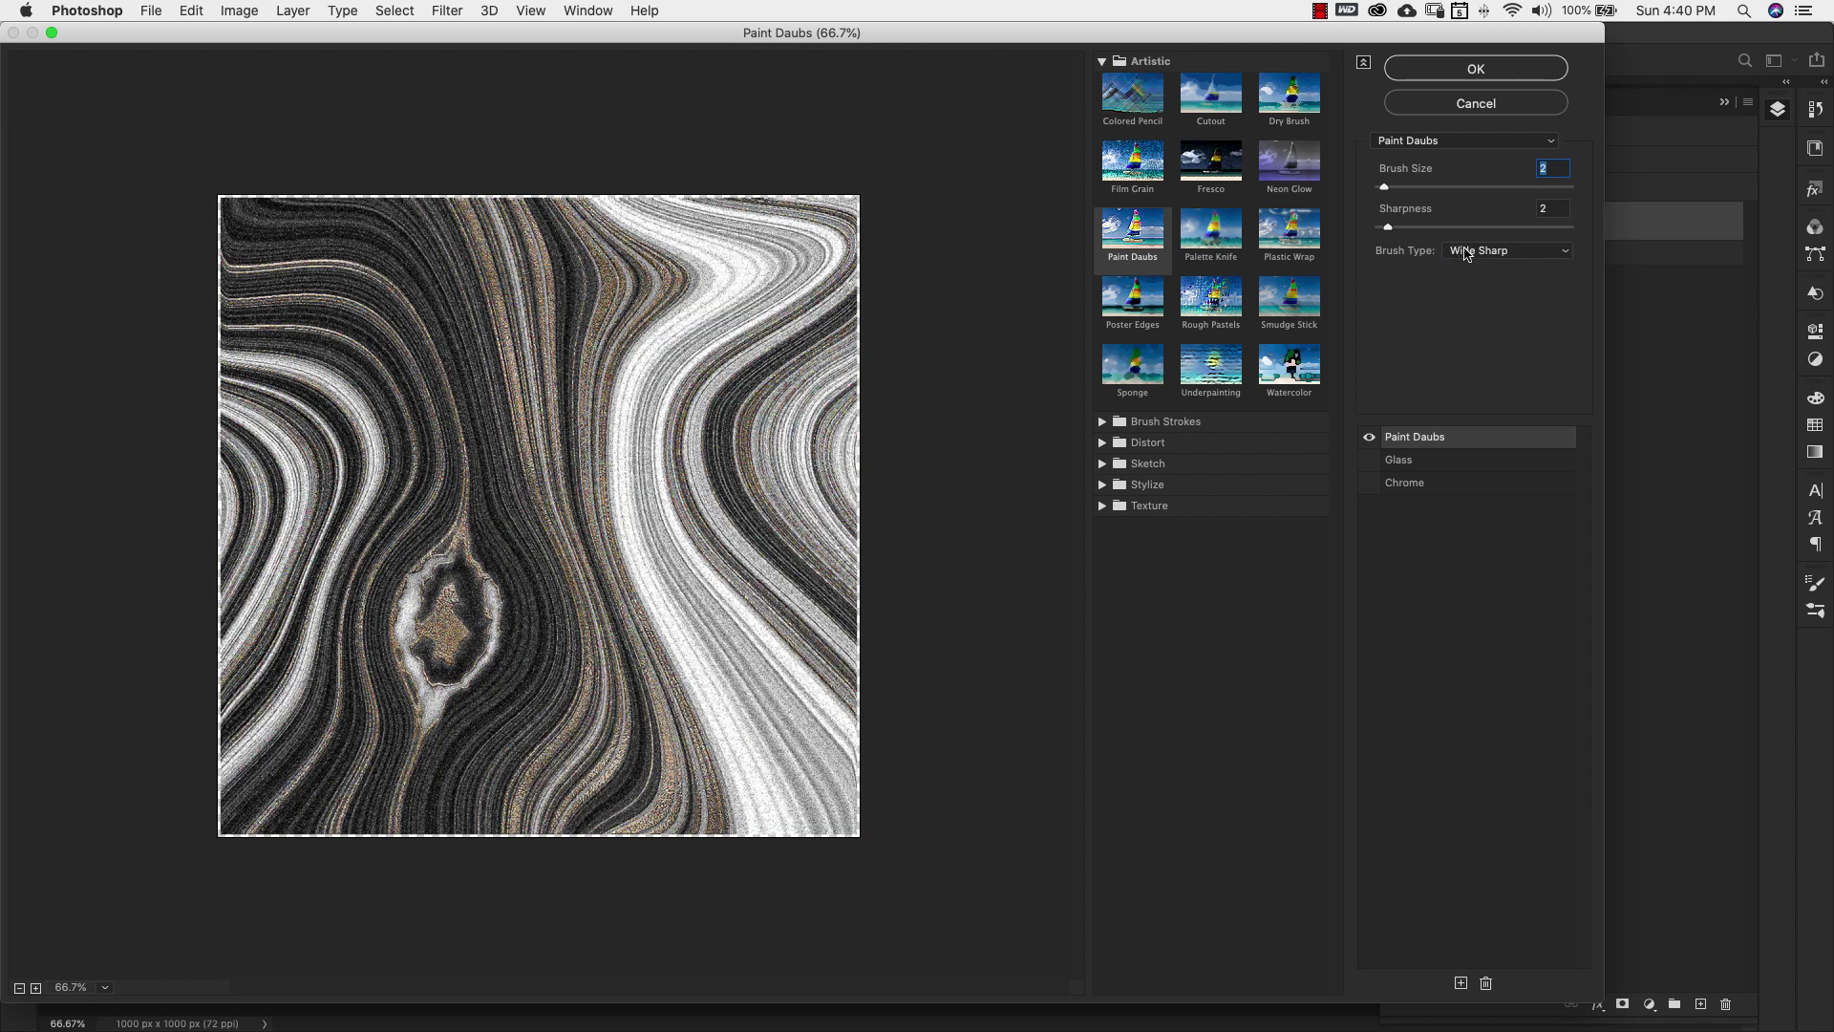
{"action": "left_click", "coordinate": [1466, 253]}
{"action": "left_click", "coordinate": [1467, 268]}
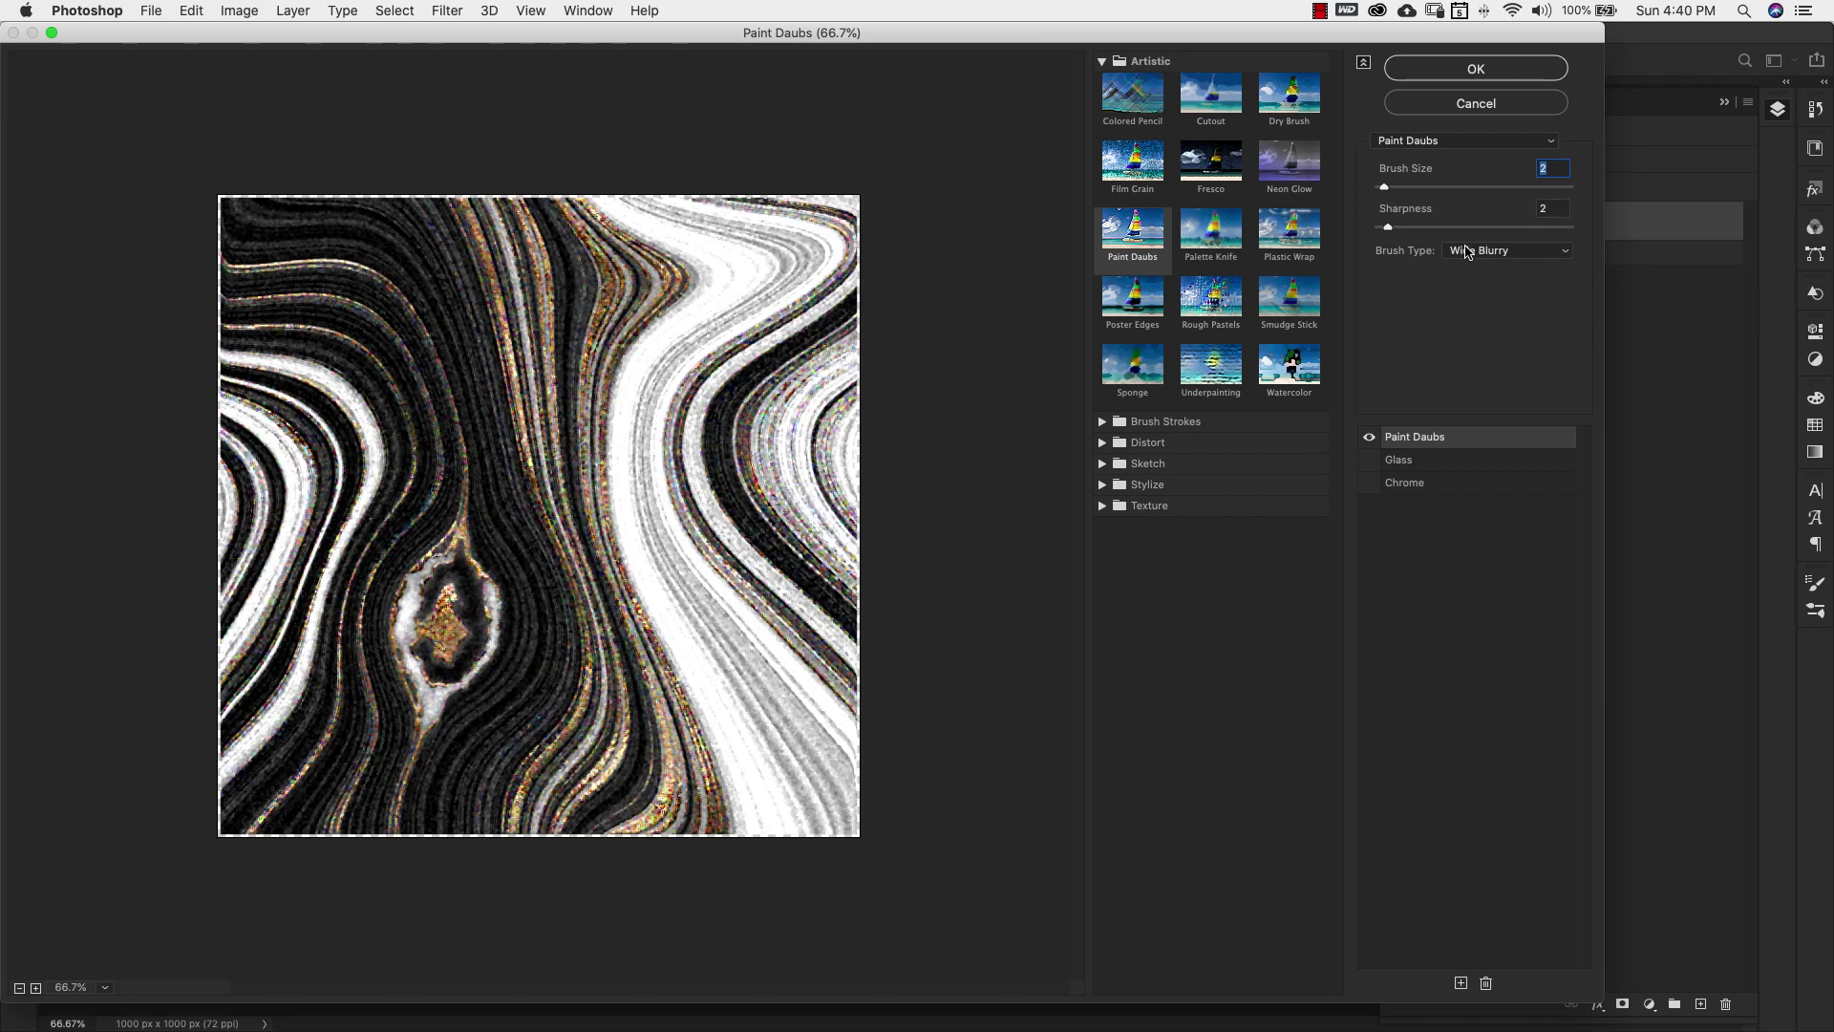
{"action": "left_click", "coordinate": [1468, 251]}
{"action": "left_click", "coordinate": [1462, 267]}
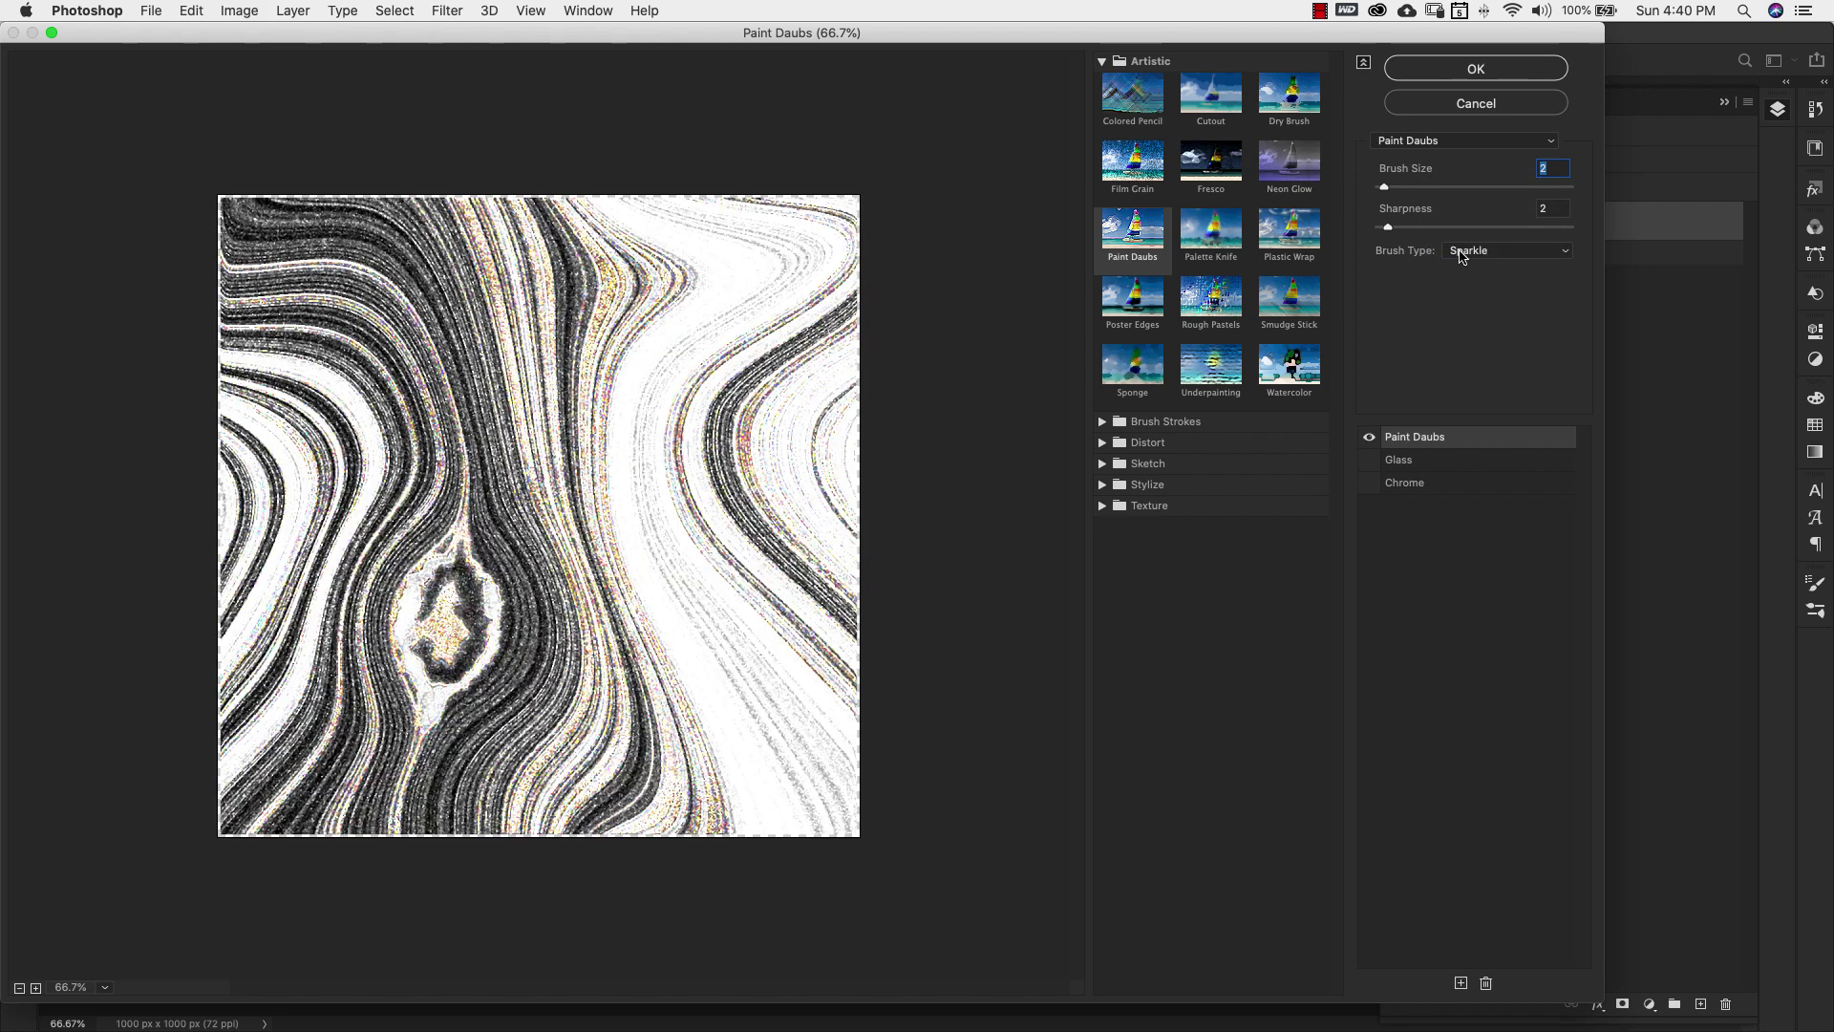
{"action": "left_click", "coordinate": [1460, 254]}
{"action": "left_click", "coordinate": [1437, 172]}
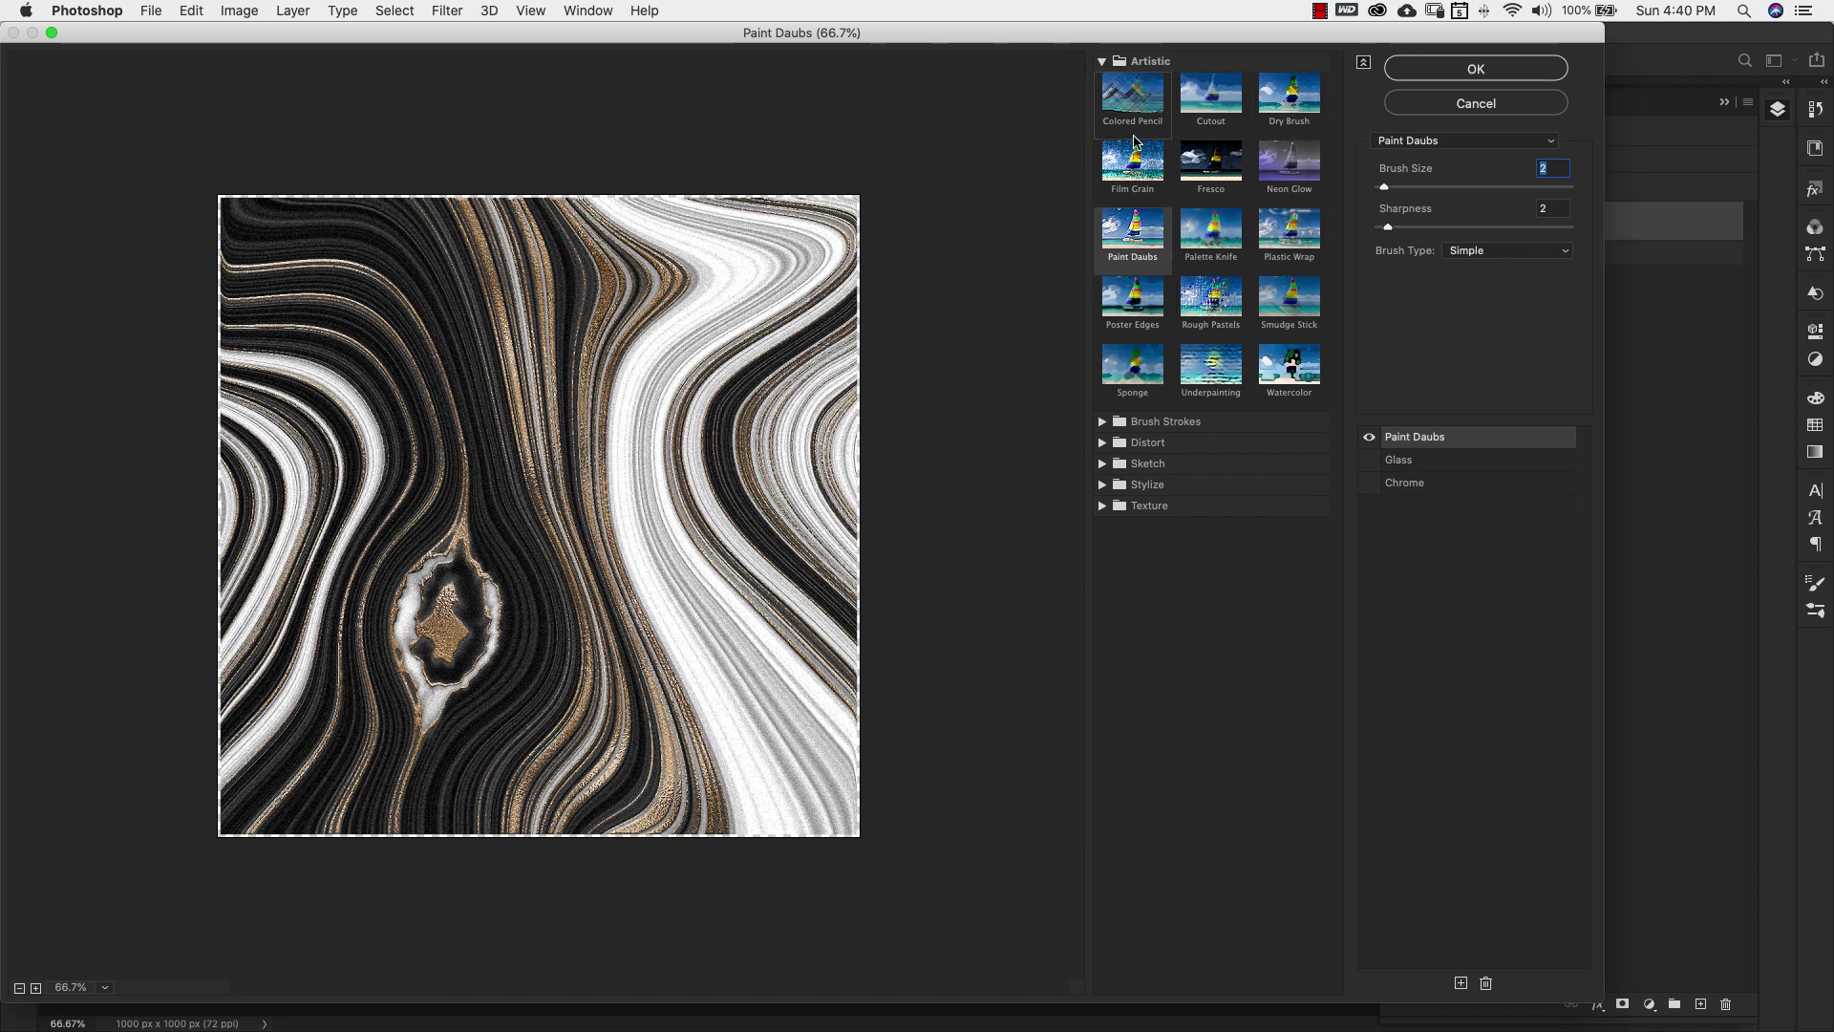
Apply the Paint Daubs effect, hide the Group 1 copy, and expand Group 1.
{"action": "left_click", "coordinate": [1476, 69]}
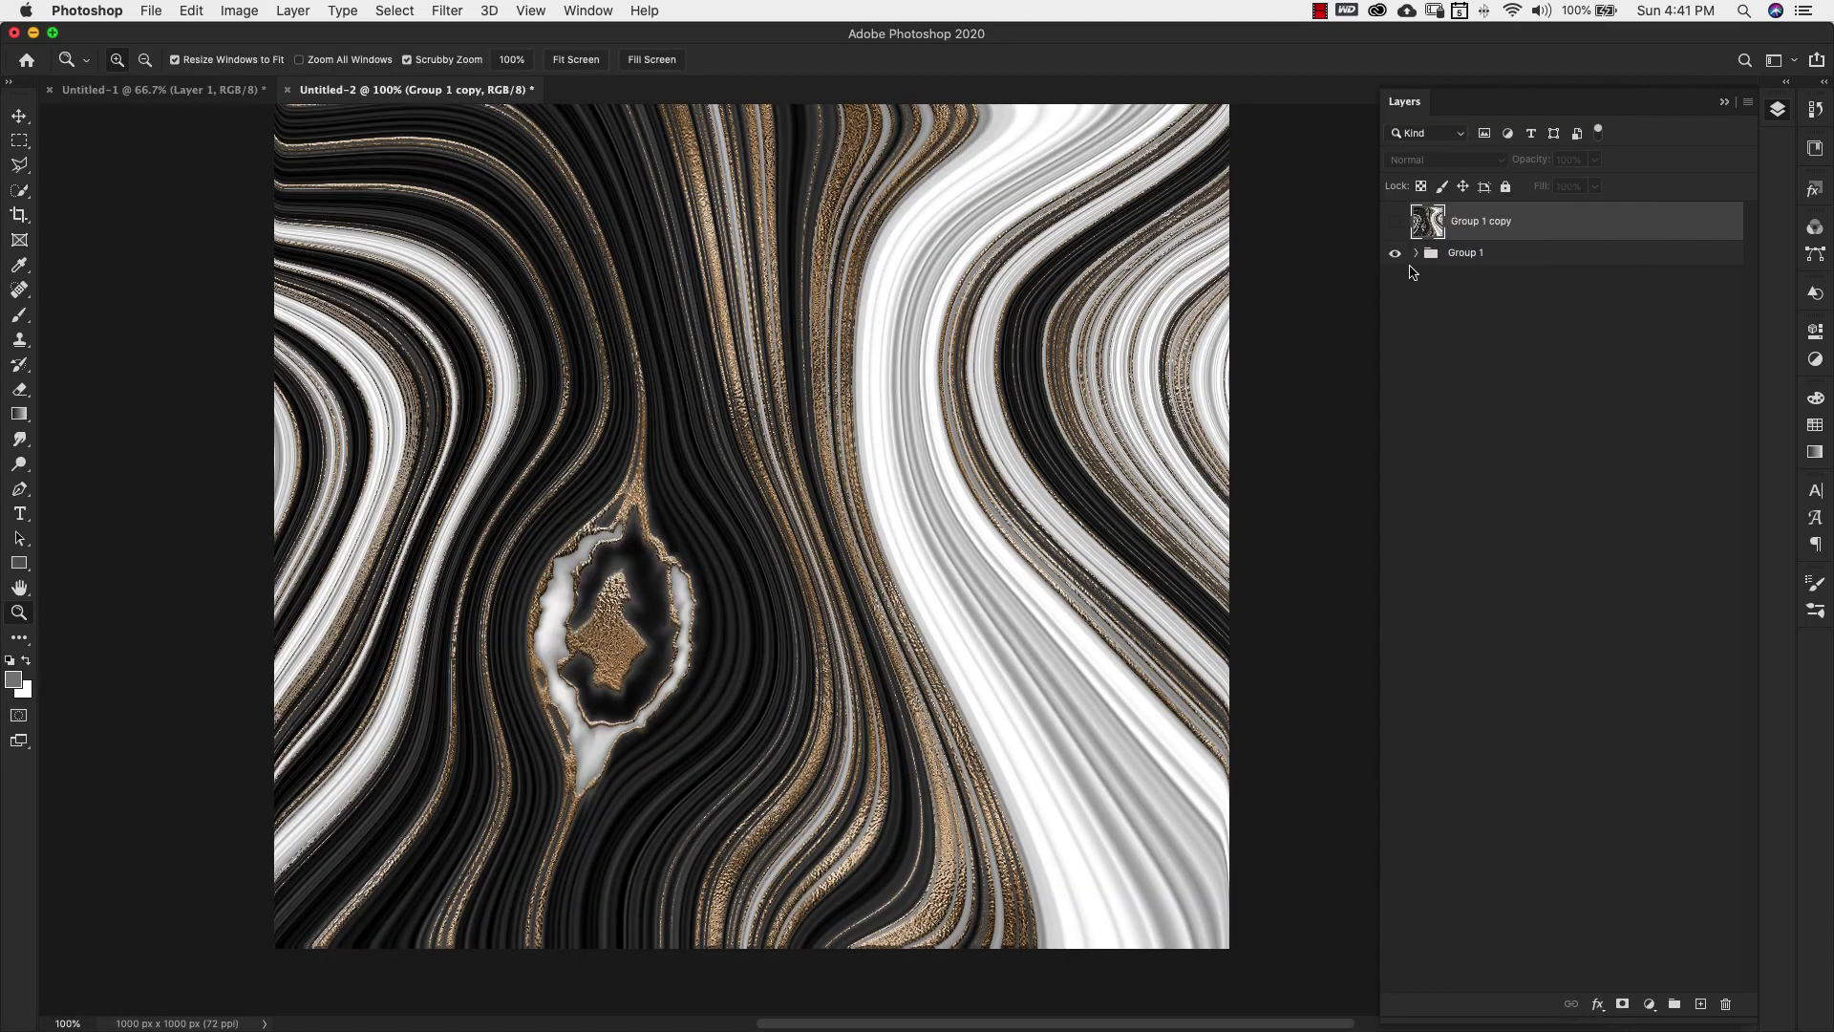
{"action": "left_click", "coordinate": [1395, 221]}
{"action": "left_click", "coordinate": [1415, 252]}
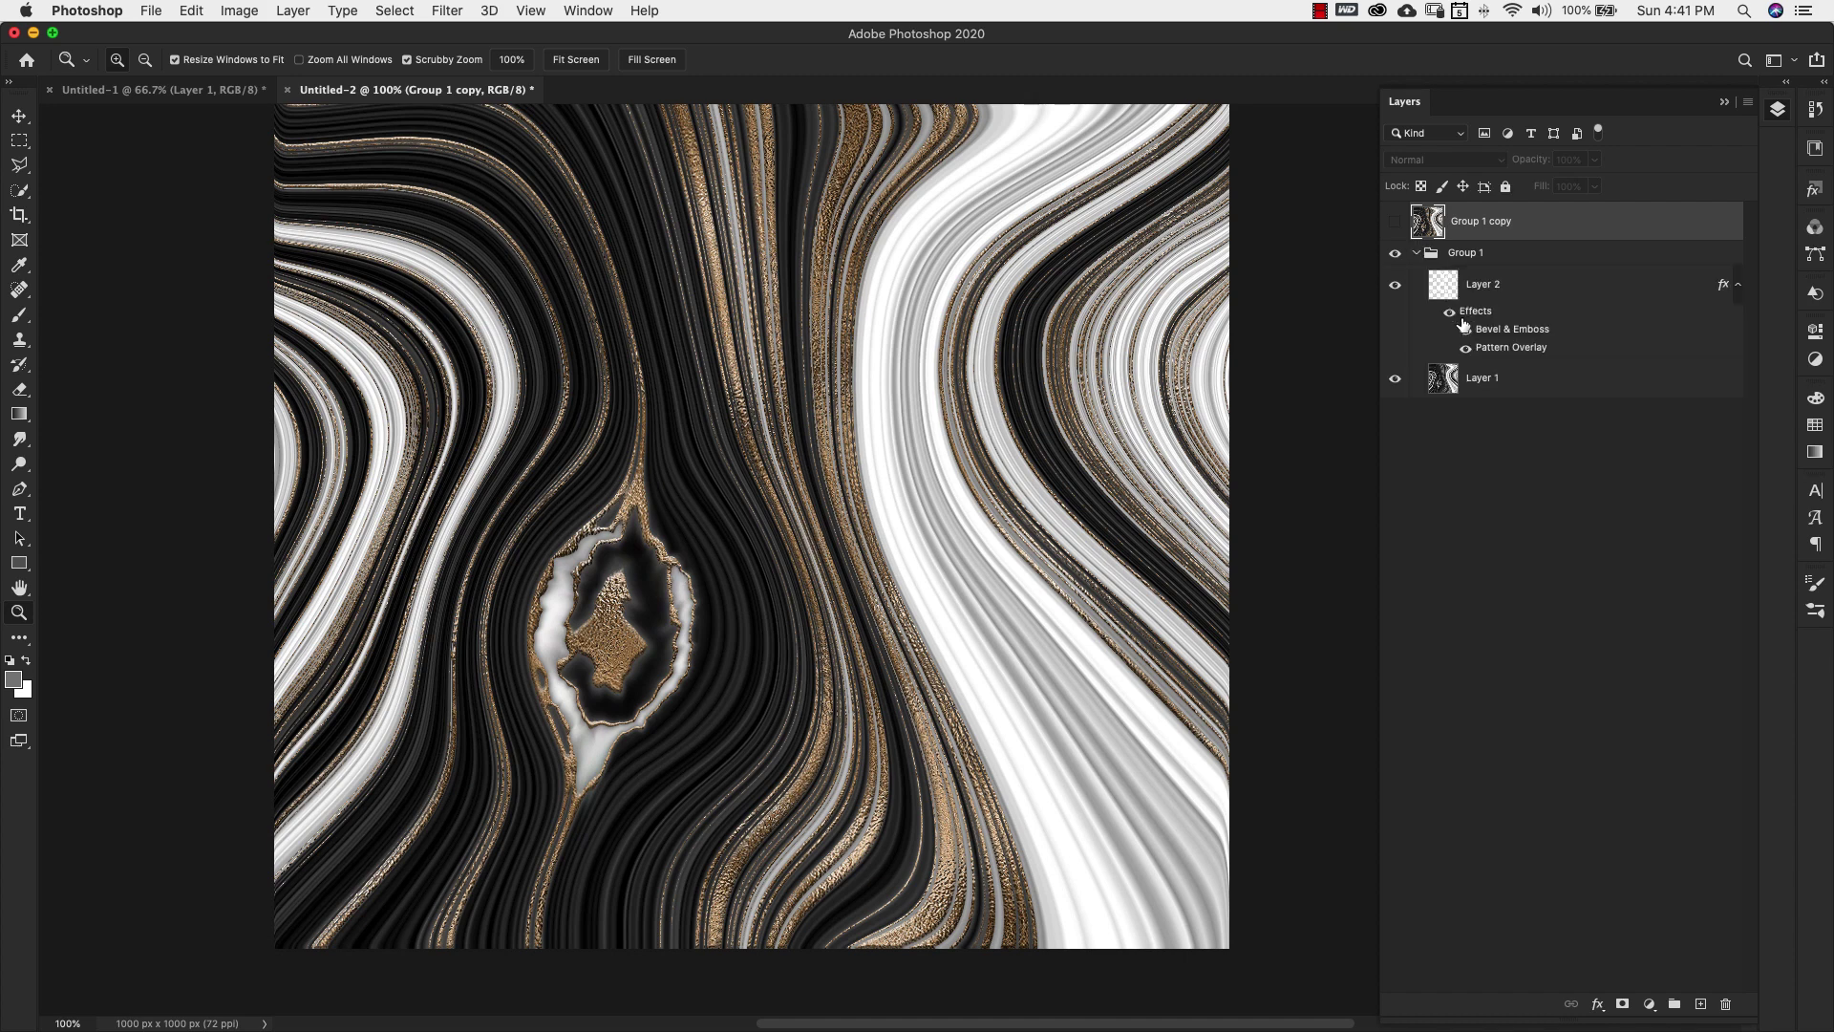
Reduce Layer 2's Bevel & Emboss depth to 100%.
{"action": "left_click", "coordinate": [1509, 334]}
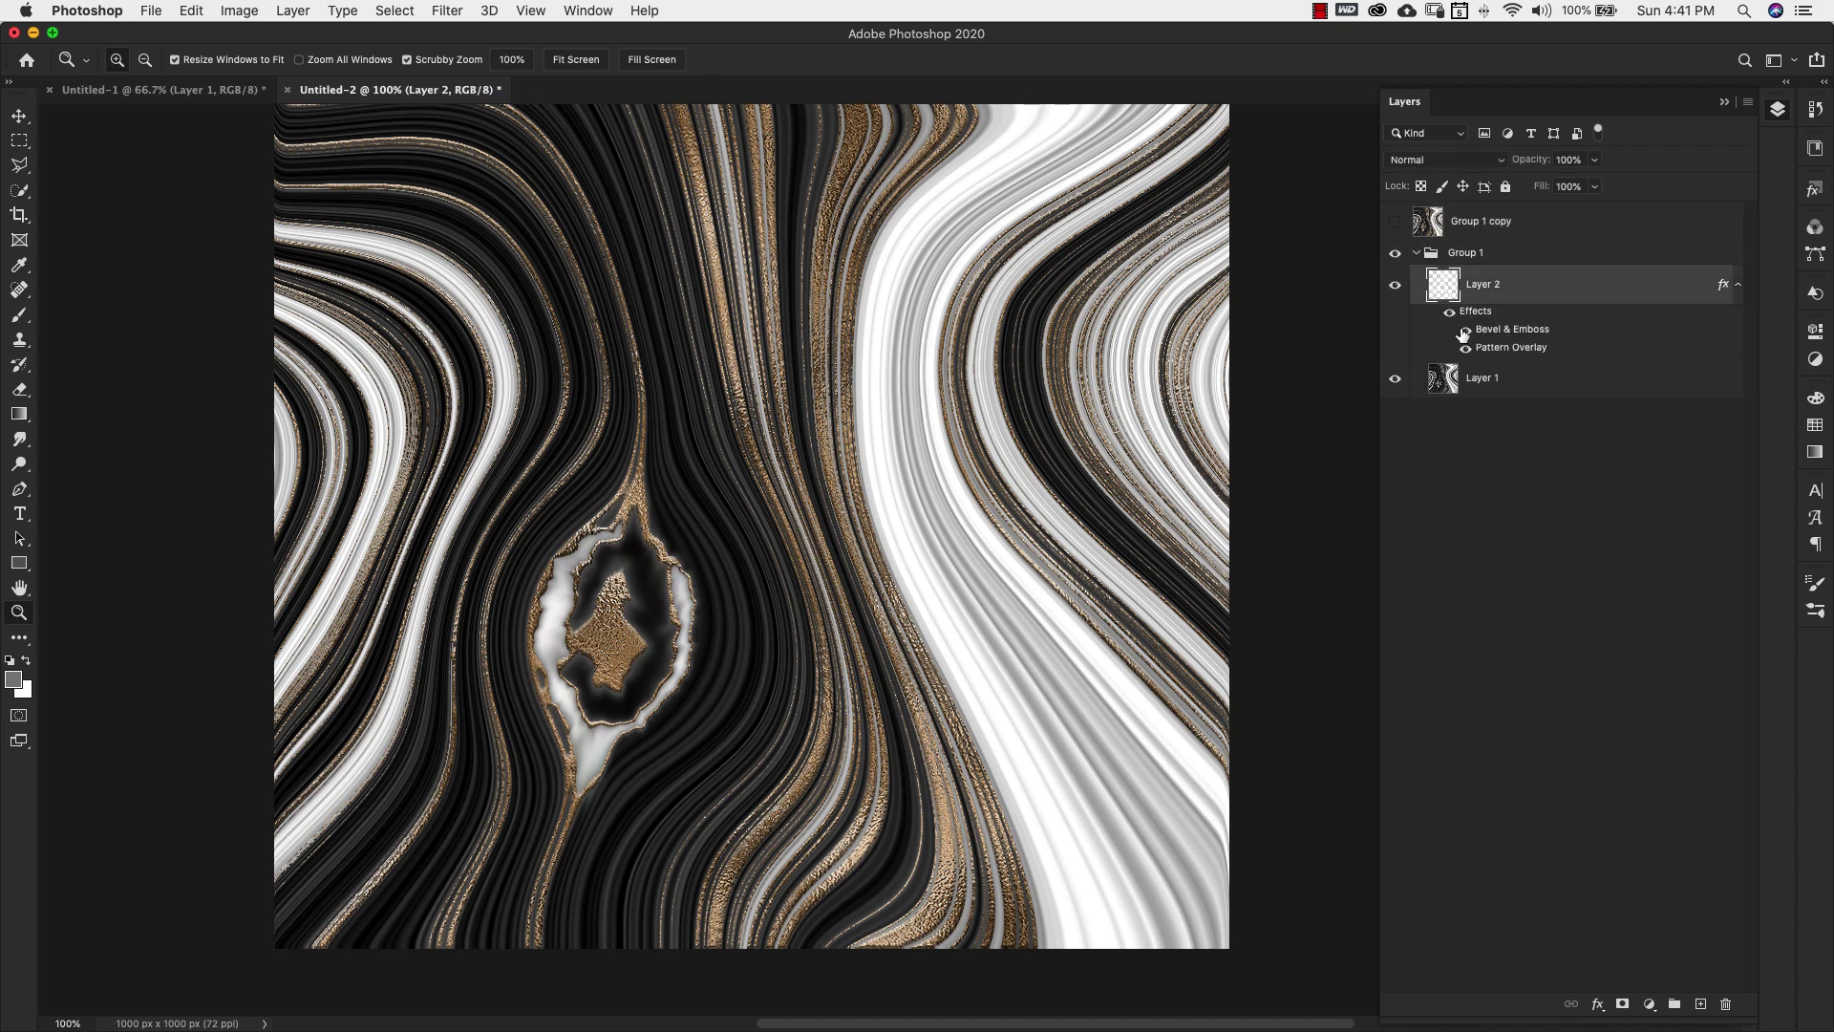
{"action": "left_click", "coordinate": [1462, 334]}
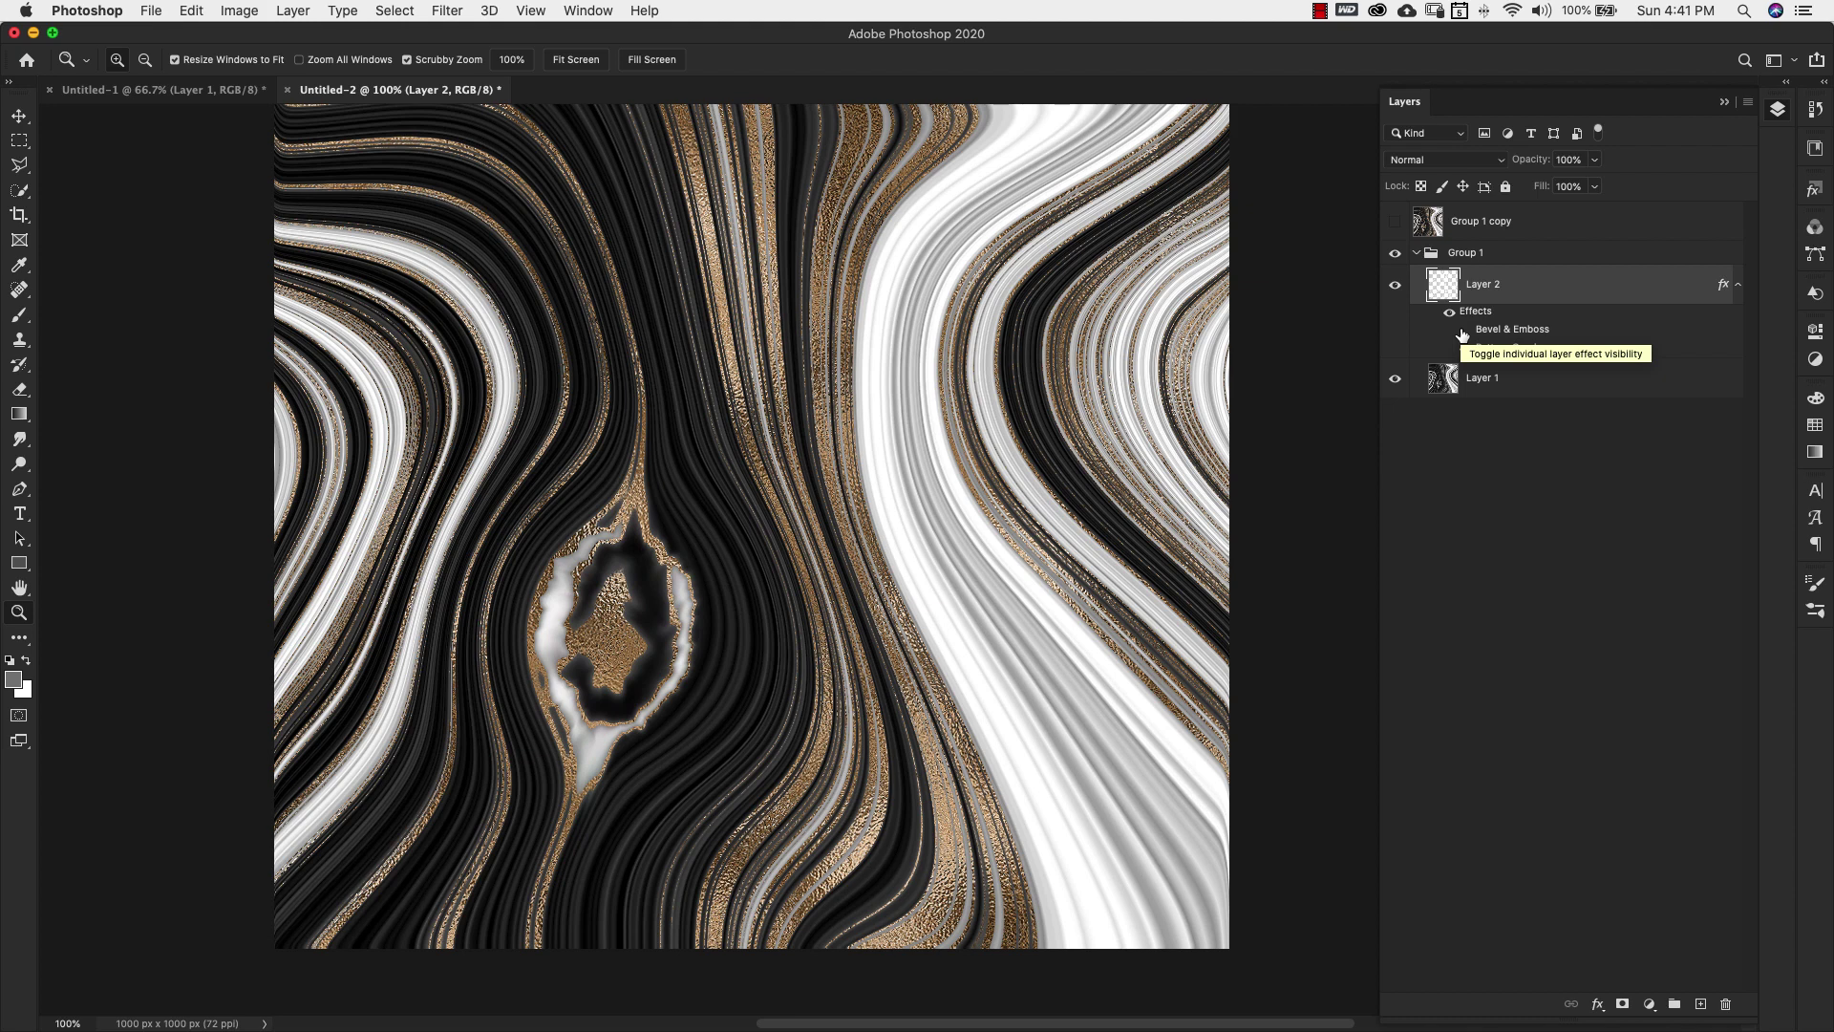
{"action": "left_click", "coordinate": [1464, 331]}
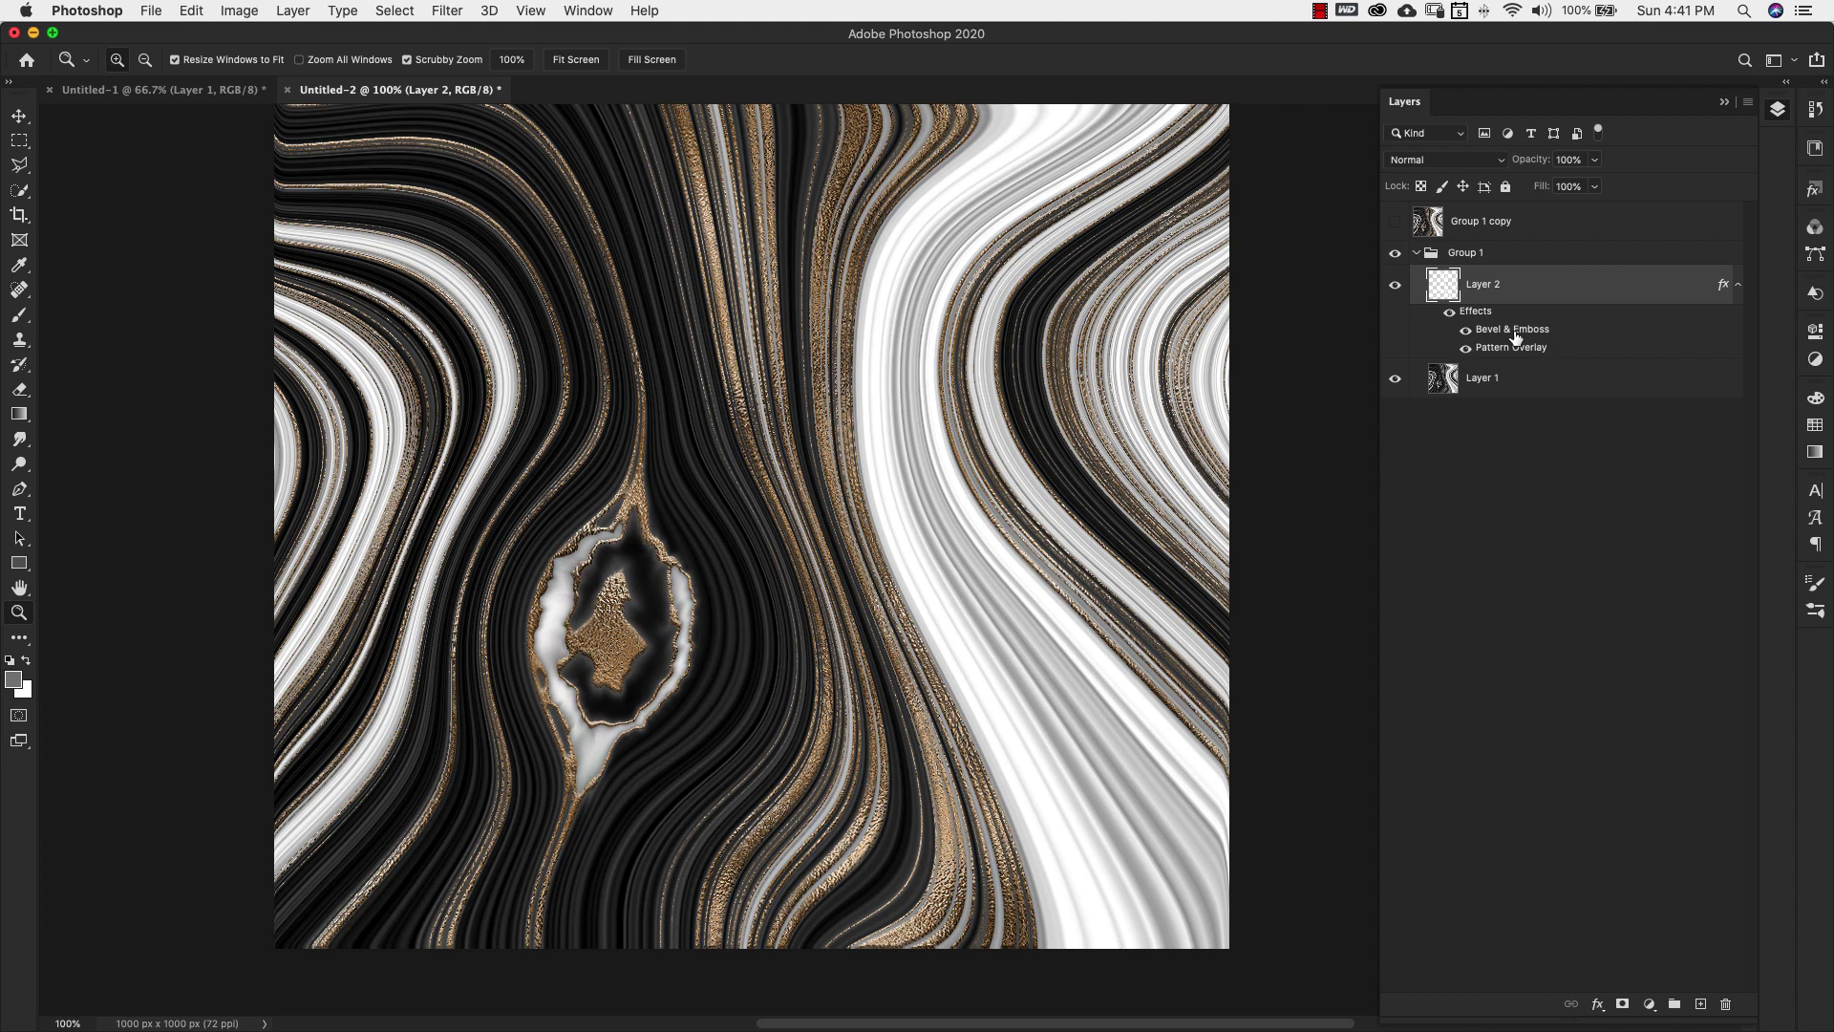
{"action": "double_click", "coordinate": [1516, 333]}
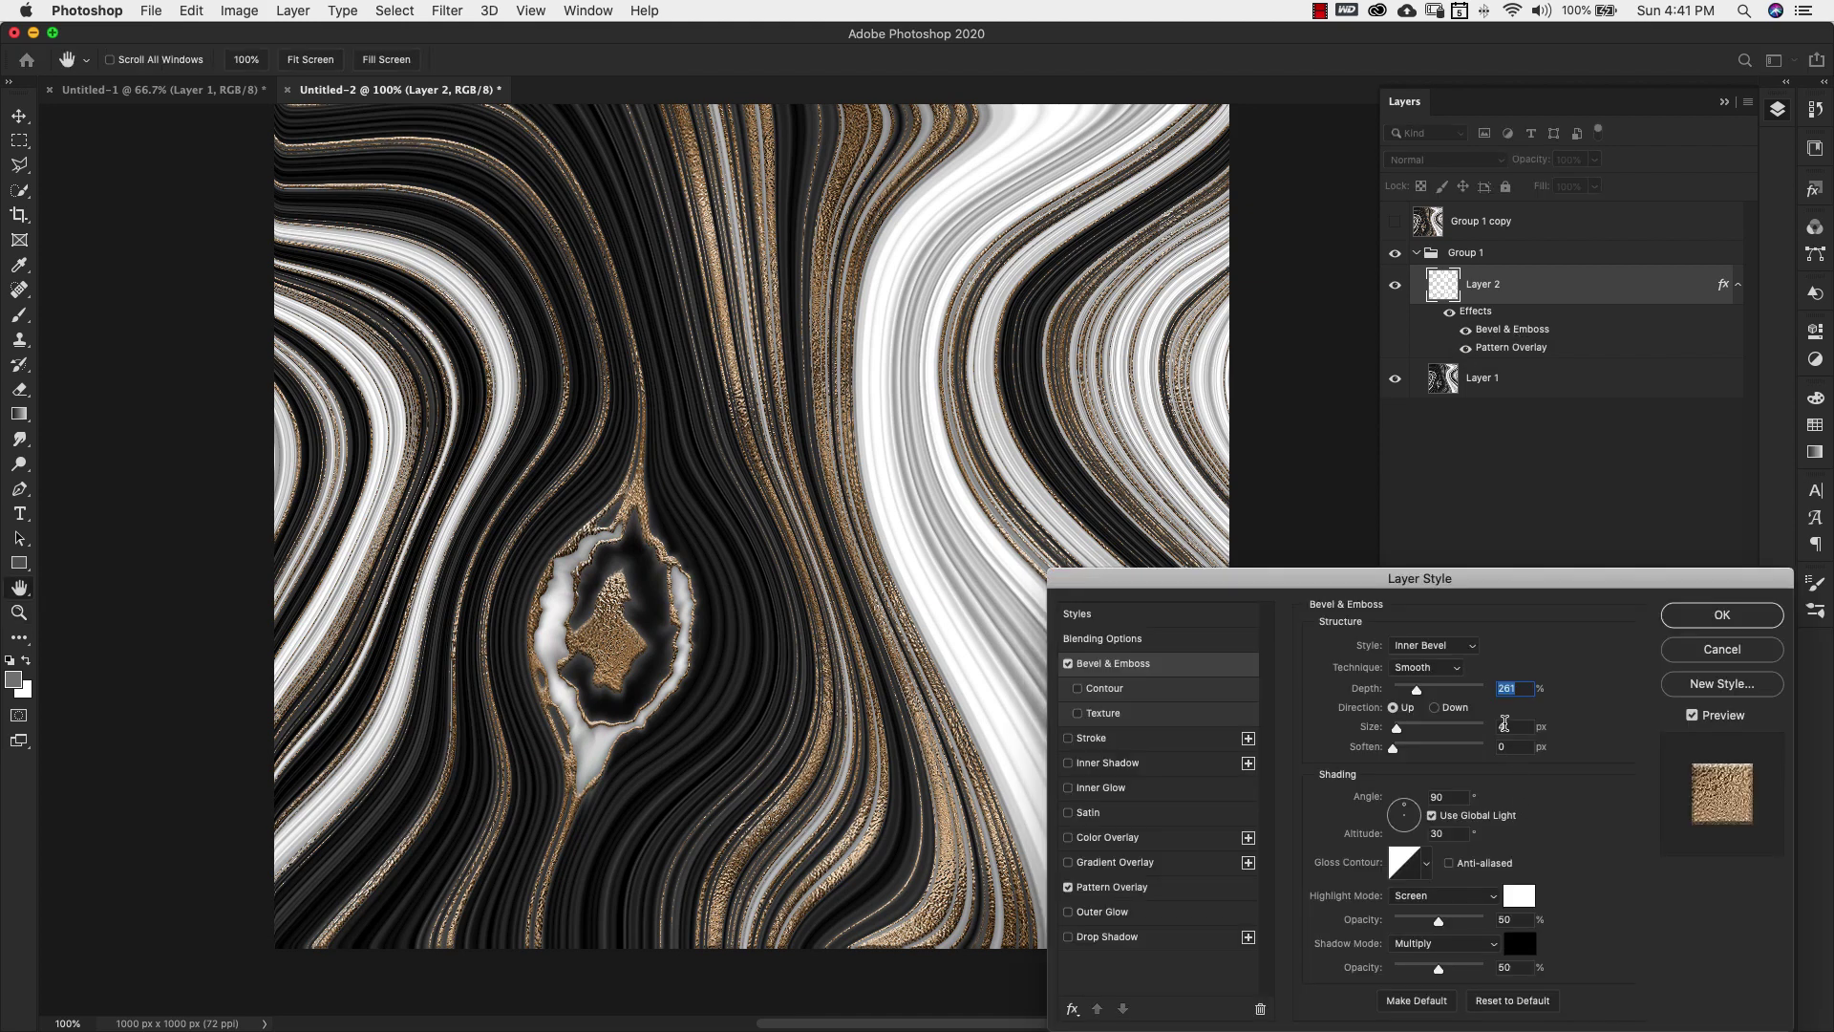
{"action": "type", "text": "100"}
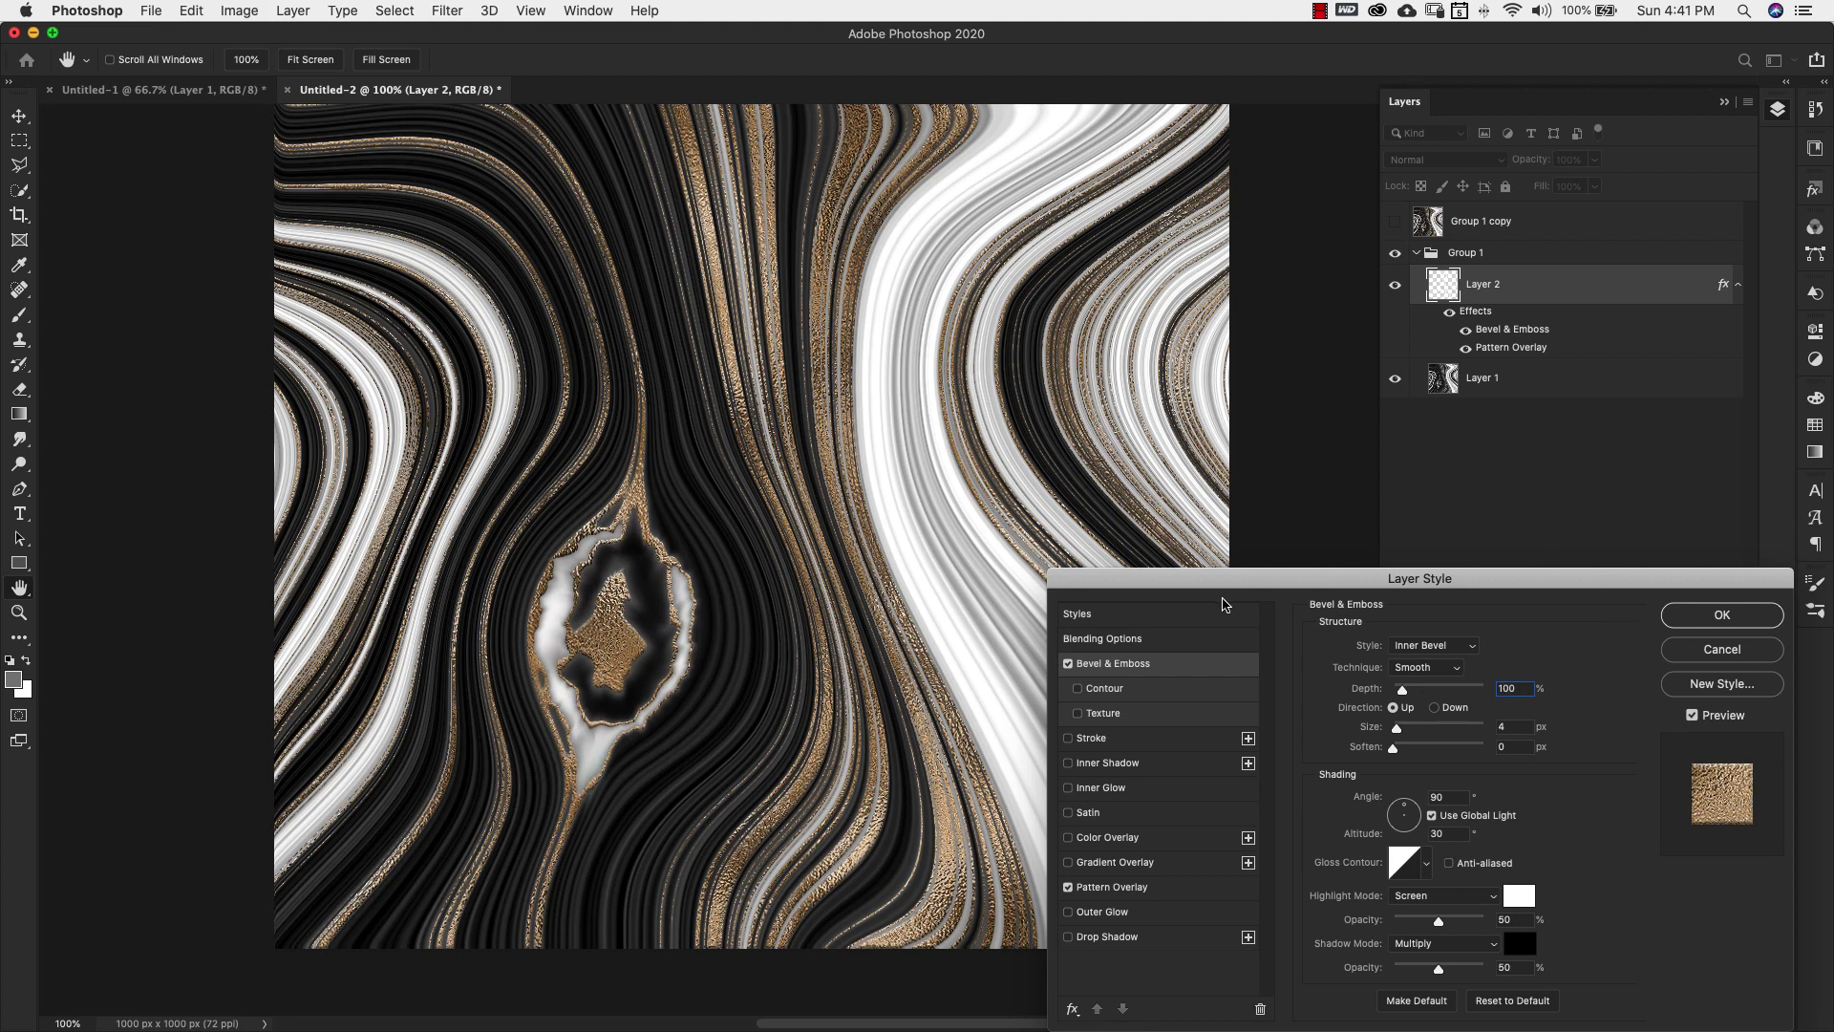
{"action": "left_click", "coordinate": [1721, 614]}
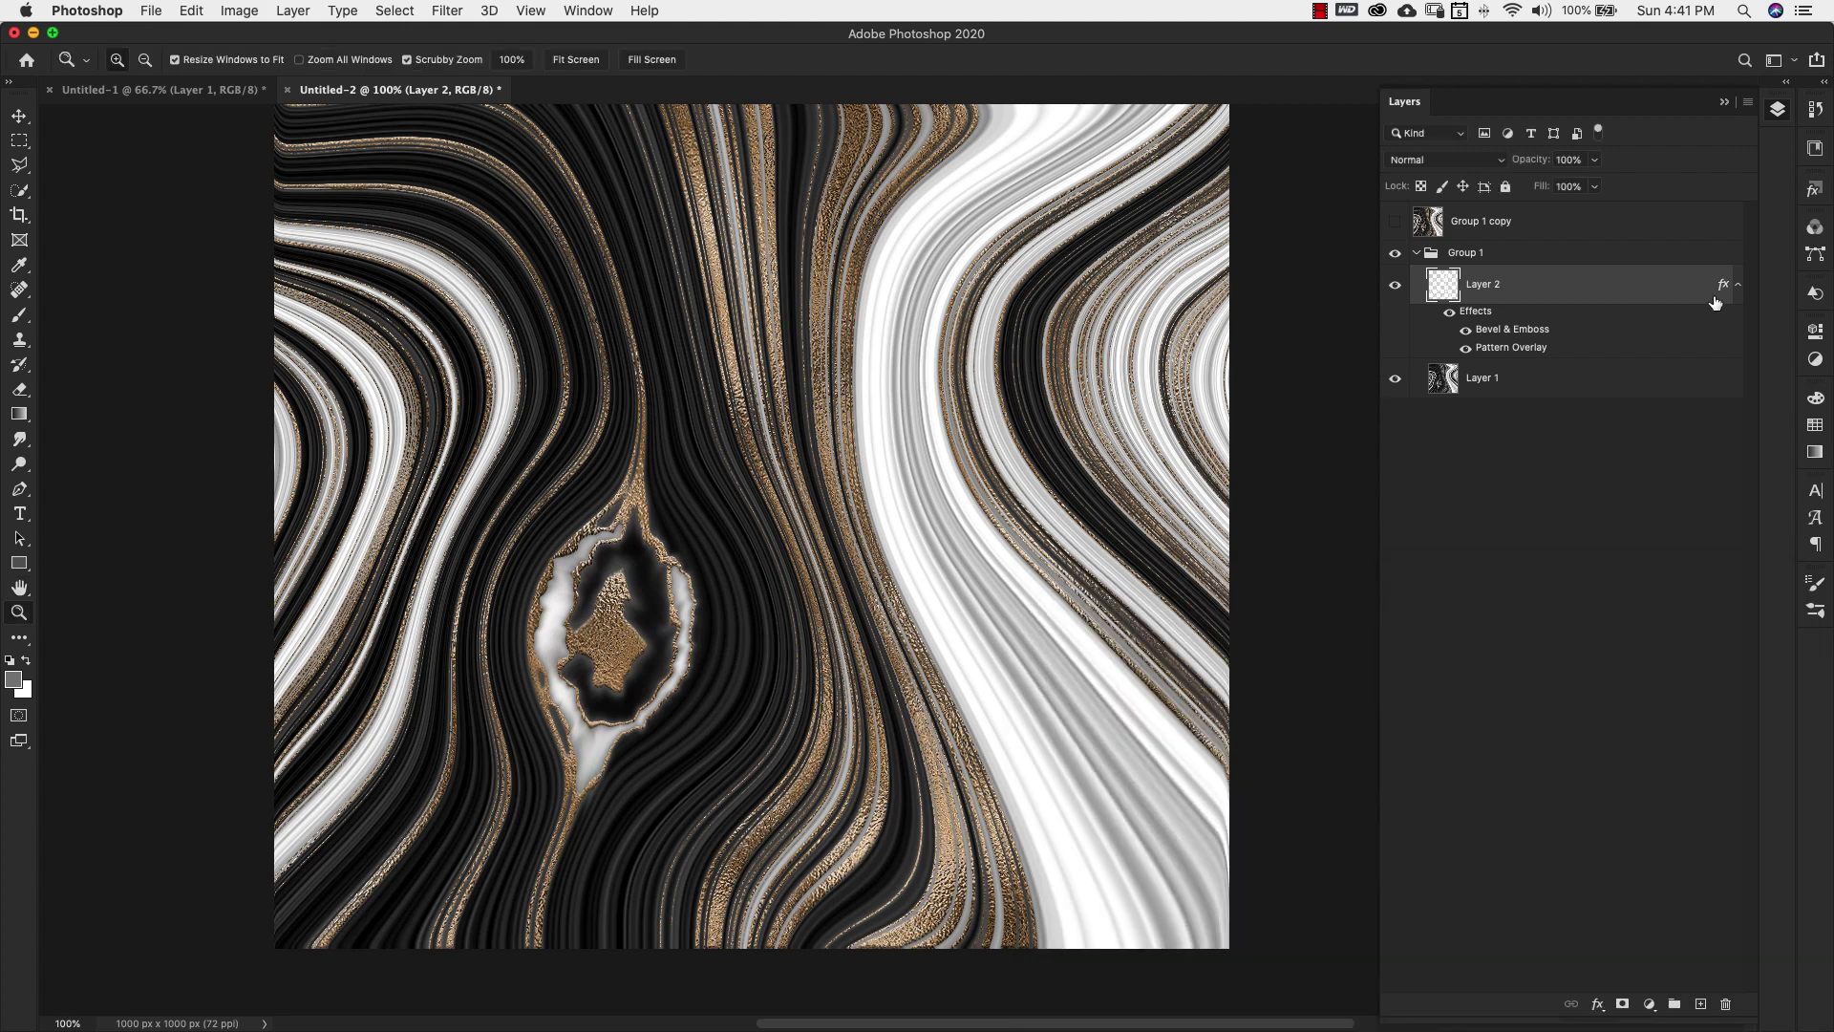
Collapse Layer 2's effects list and zoom out to the whole image.
{"action": "left_click", "coordinate": [1737, 284]}
{"action": "key", "text": "z"}
{"action": "left_click", "coordinate": [637, 511], "text": "alt"}
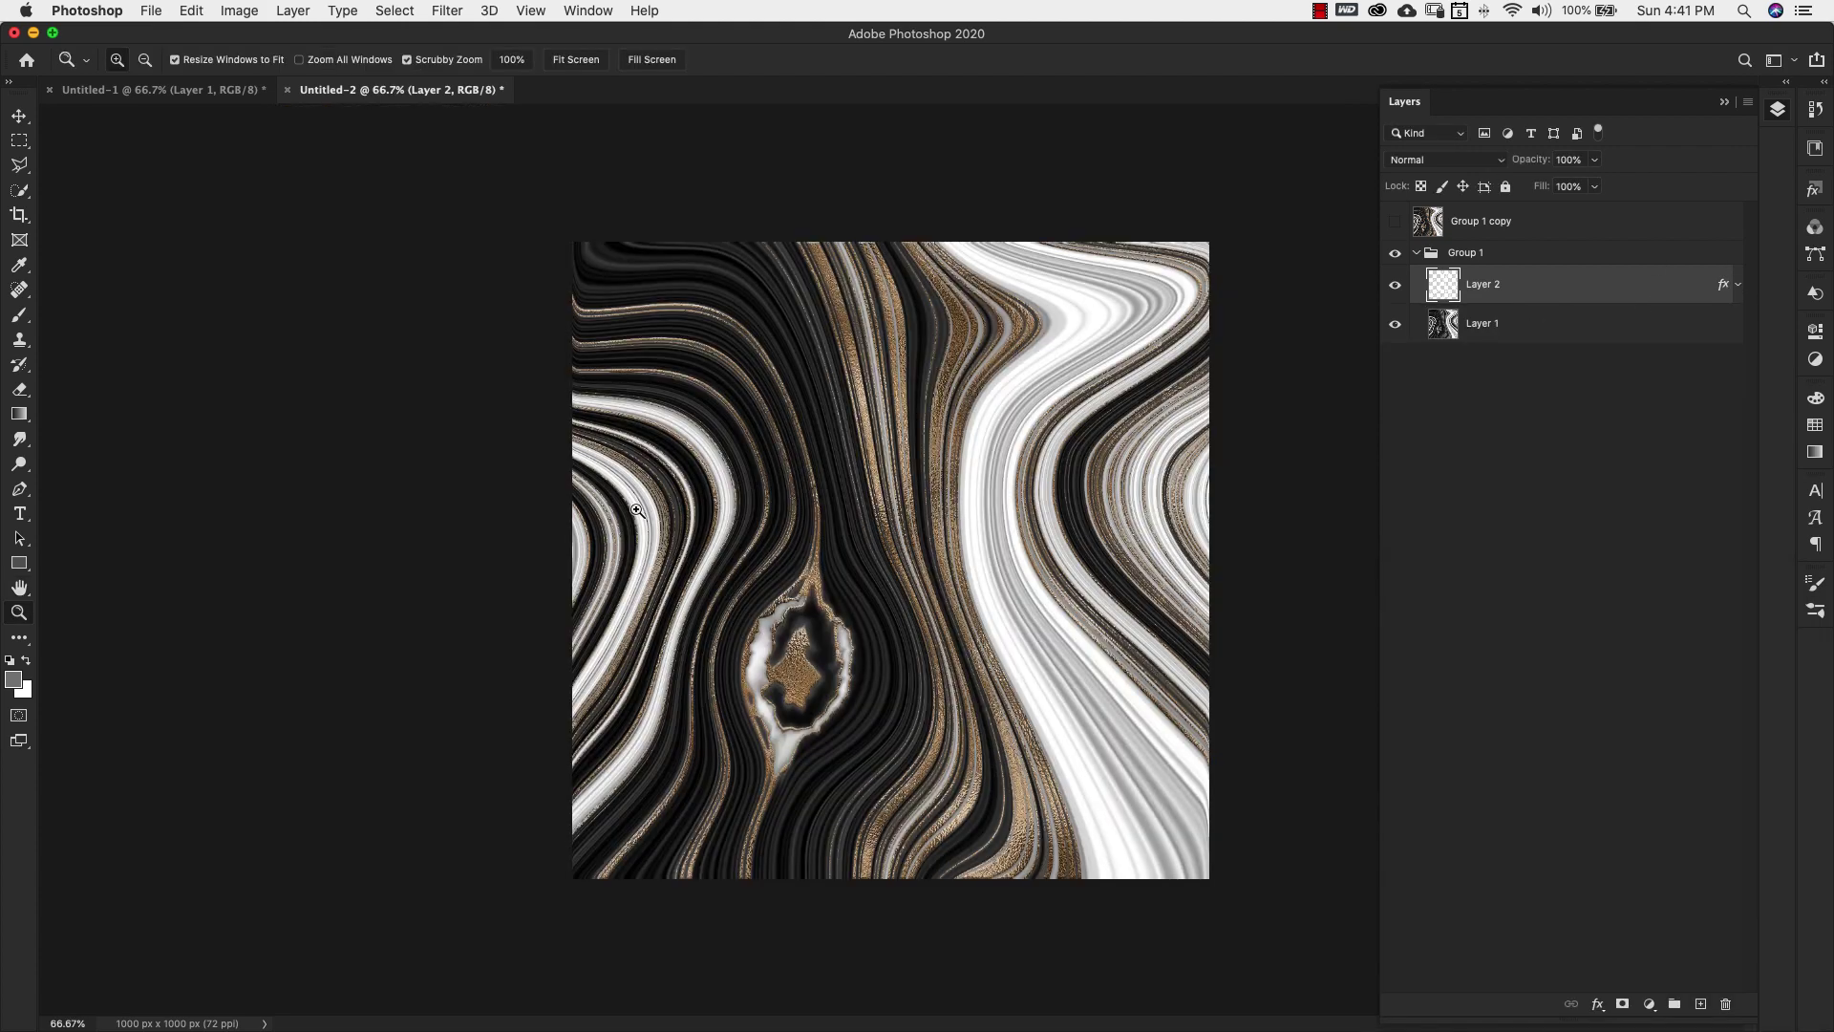
Keep the graphics processor Drawing Mode on Basic in Performance preferences, then select Group 1.
{"action": "left_click", "coordinate": [113, 14]}
{"action": "mouse_move", "coordinate": [110, 70]}
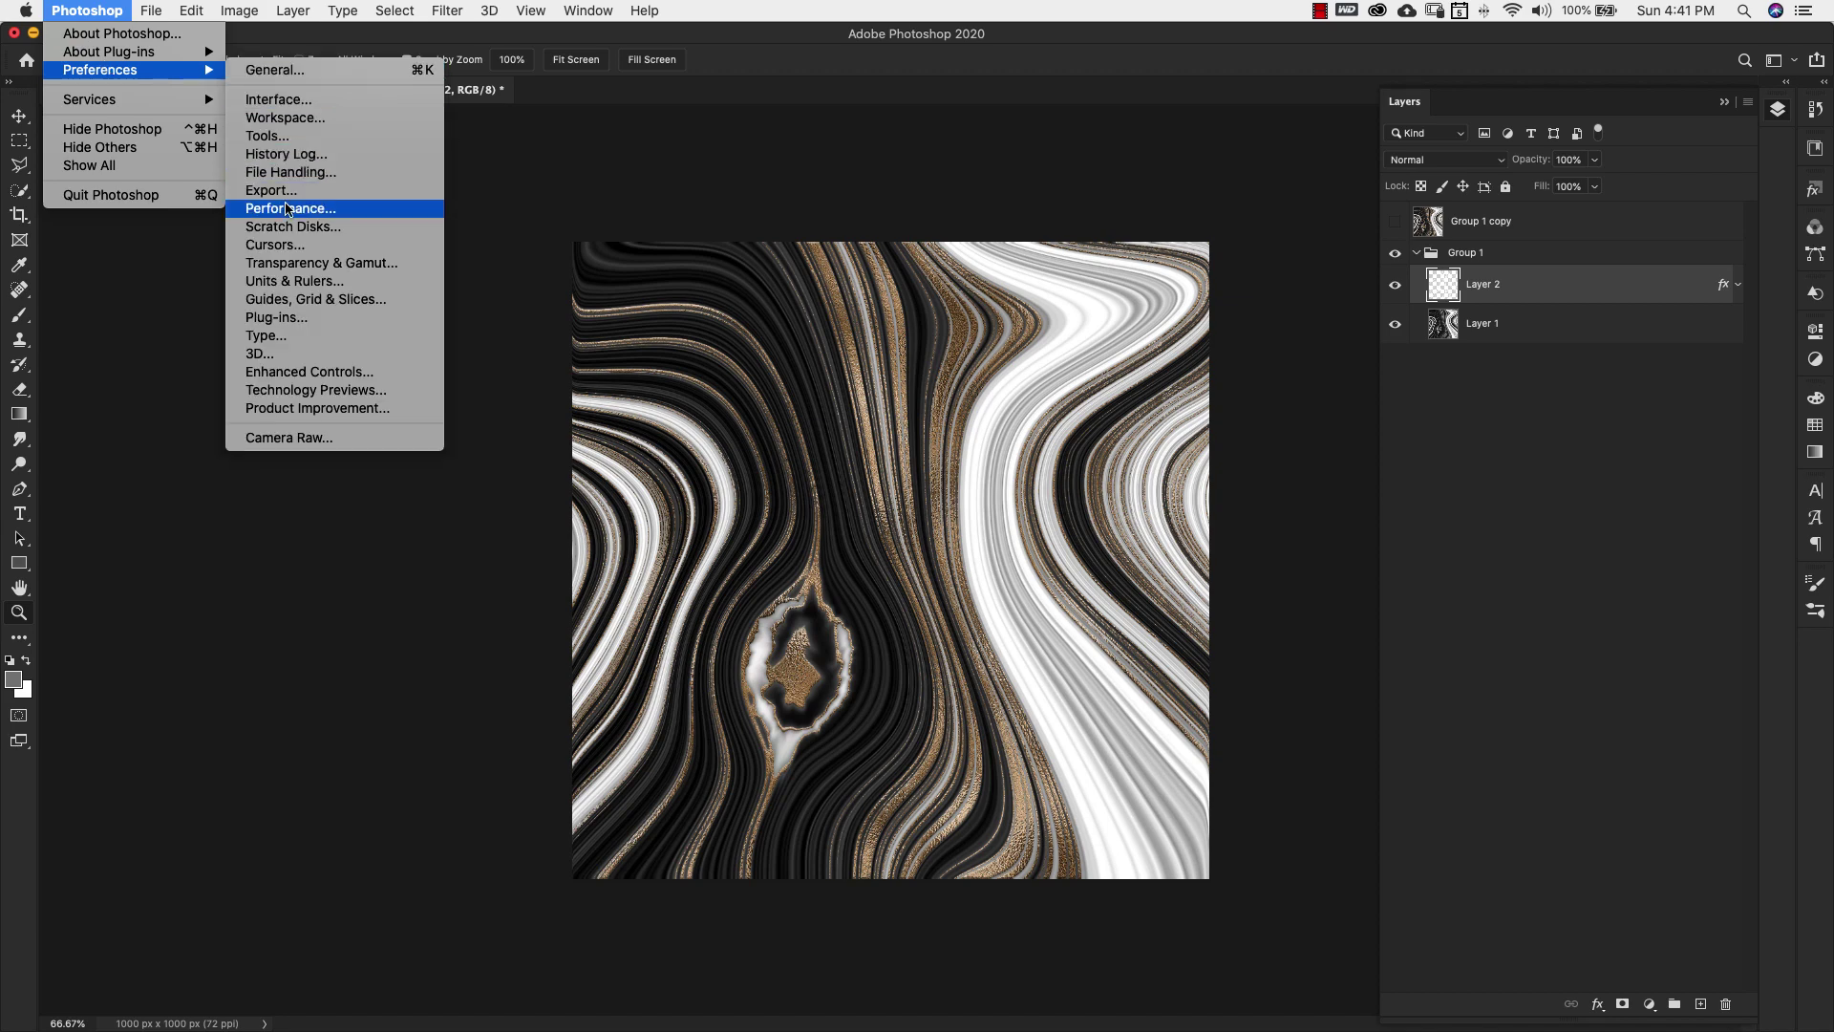
{"action": "left_click", "coordinate": [319, 210]}
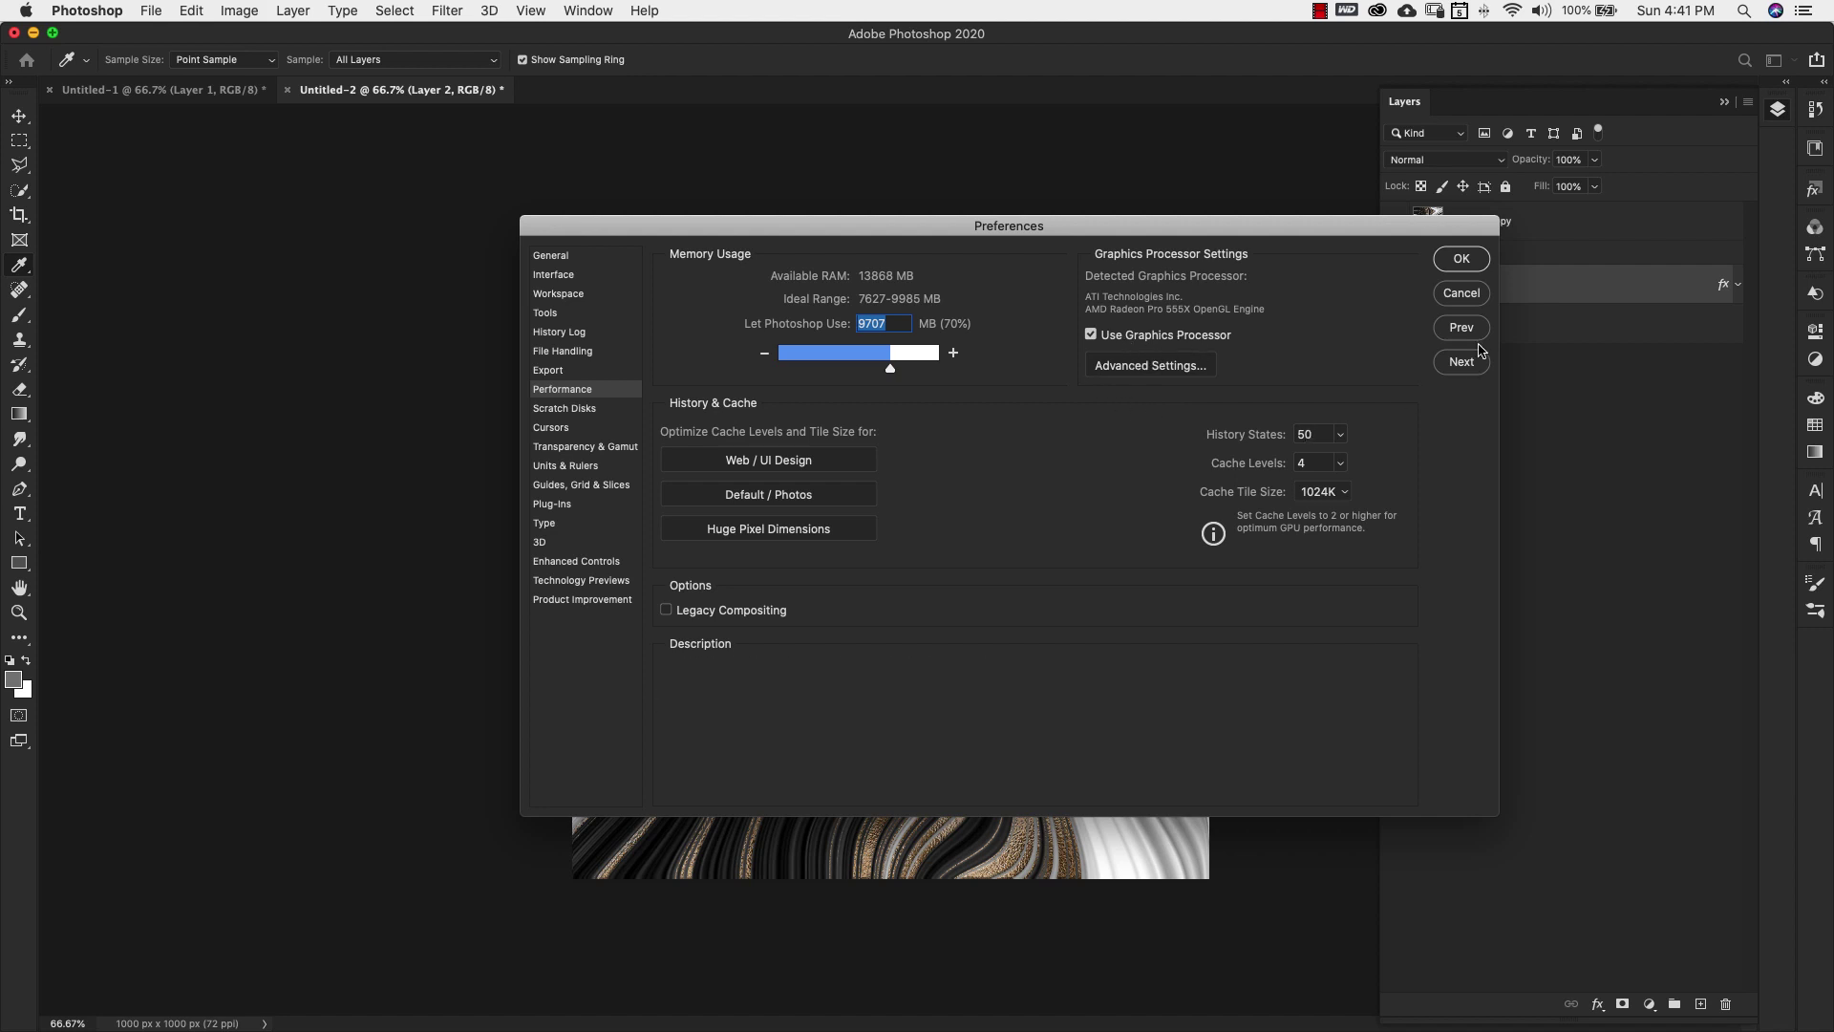
{"action": "left_click", "coordinate": [1143, 368]}
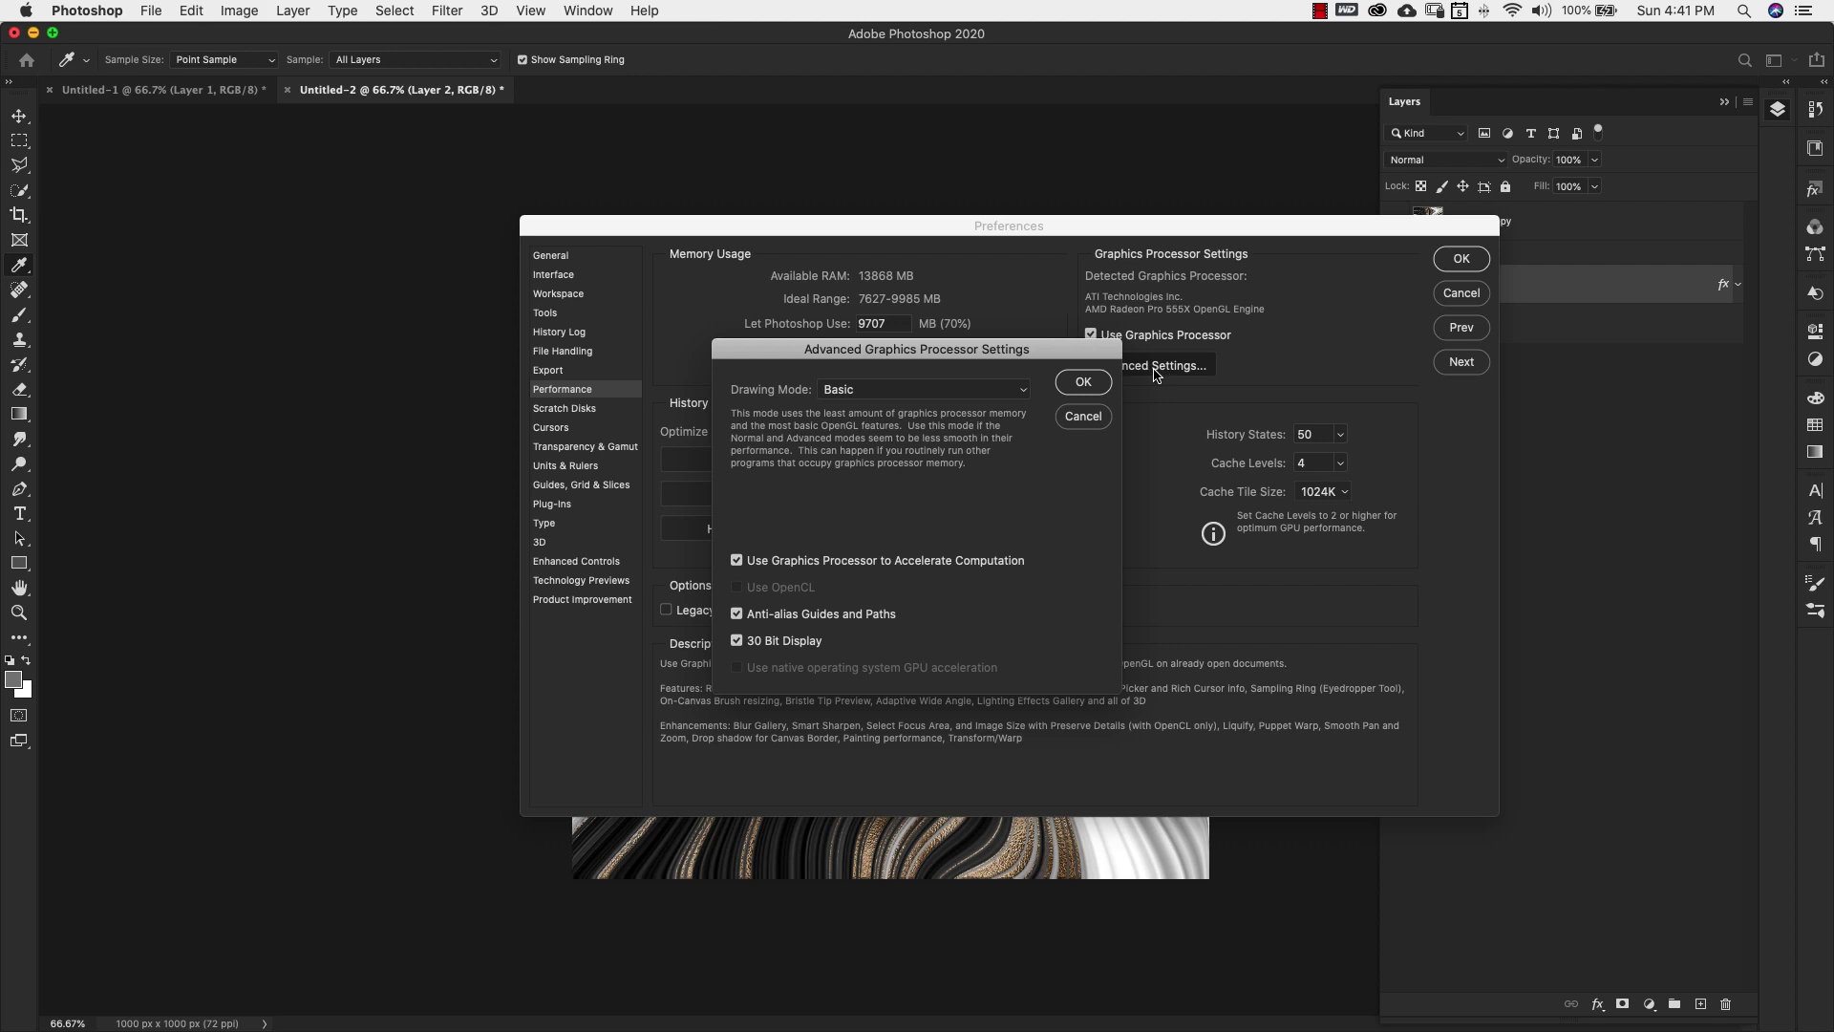
{"action": "left_click", "coordinate": [871, 392]}
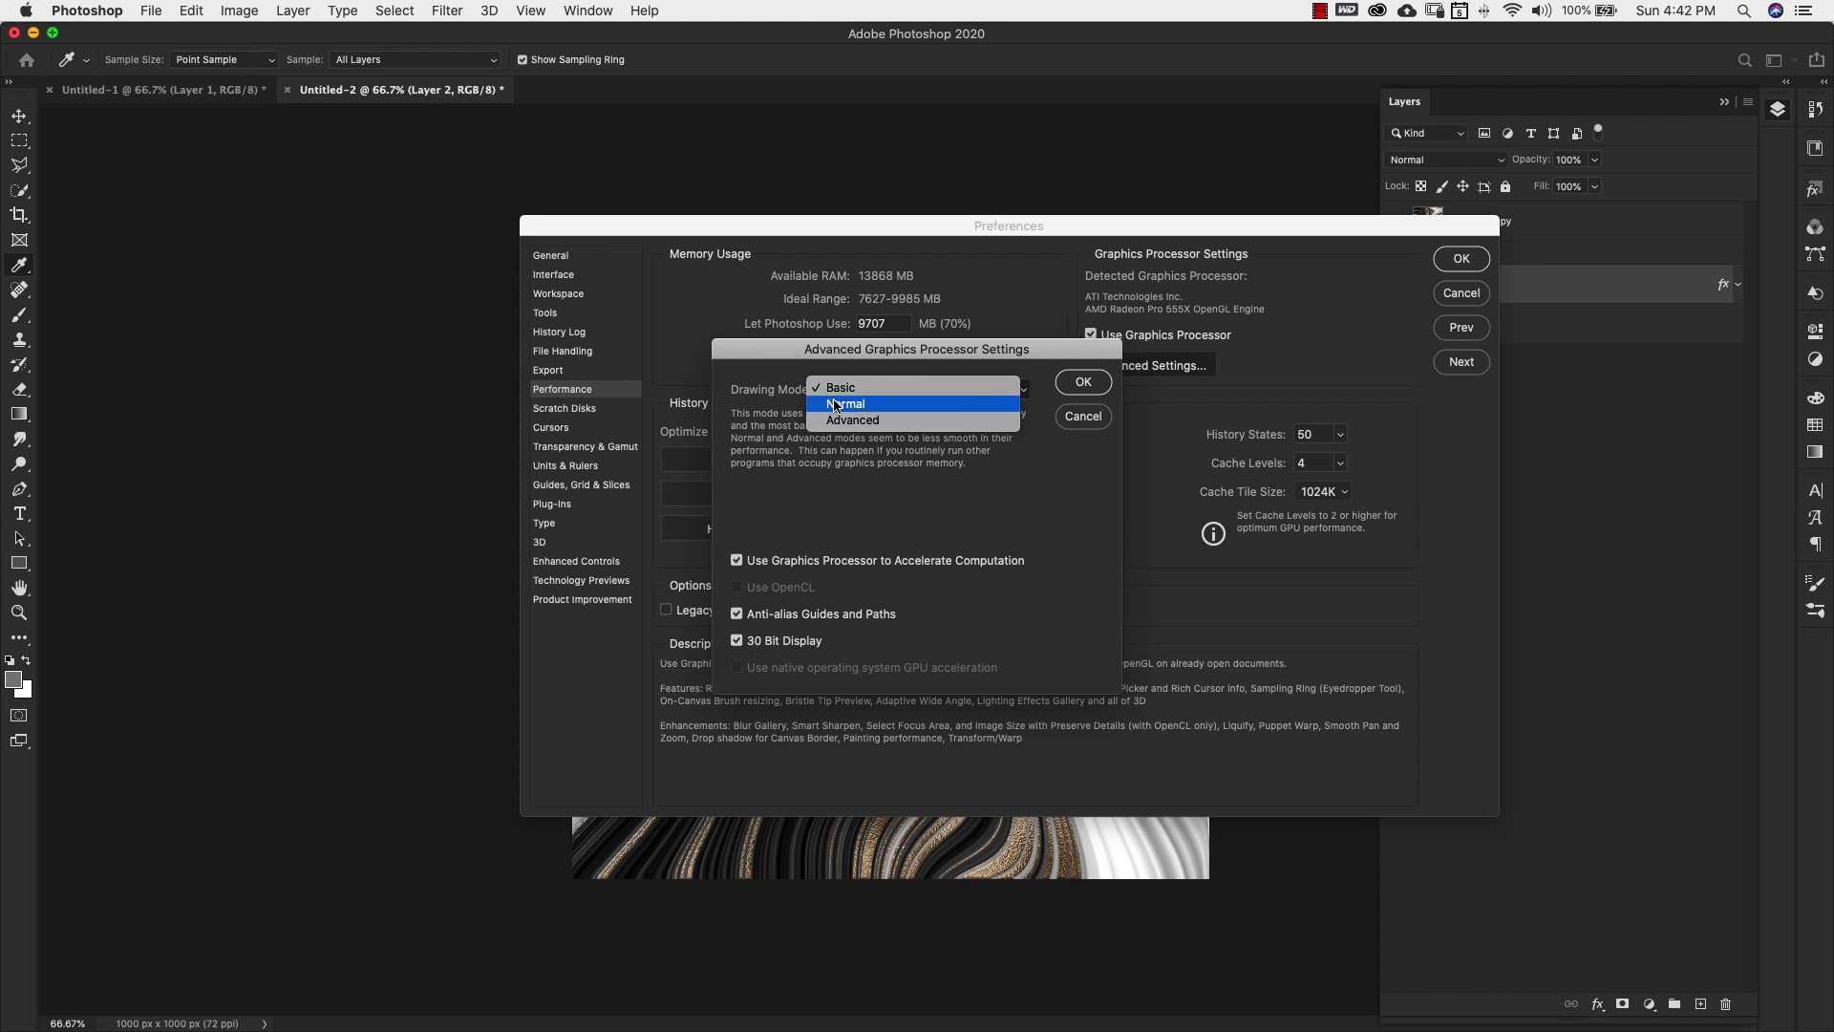
{"action": "left_click", "coordinate": [906, 389]}
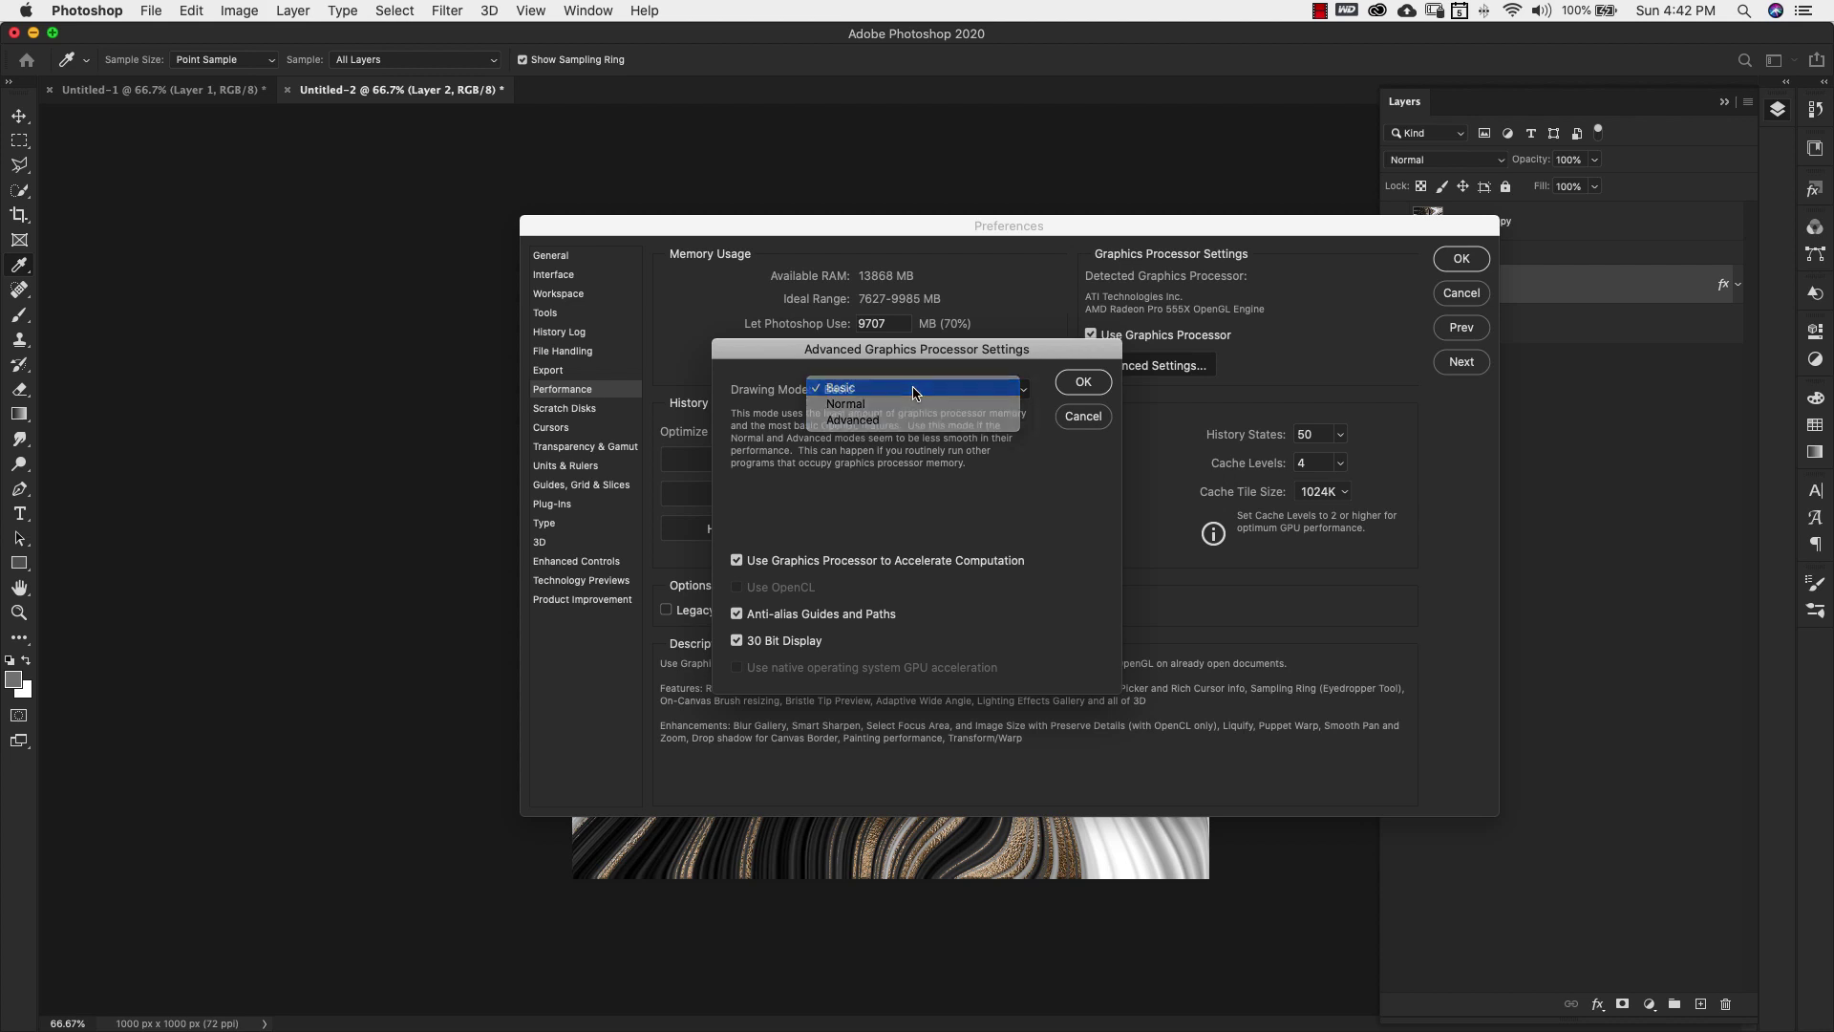
{"action": "left_click", "coordinate": [1079, 385]}
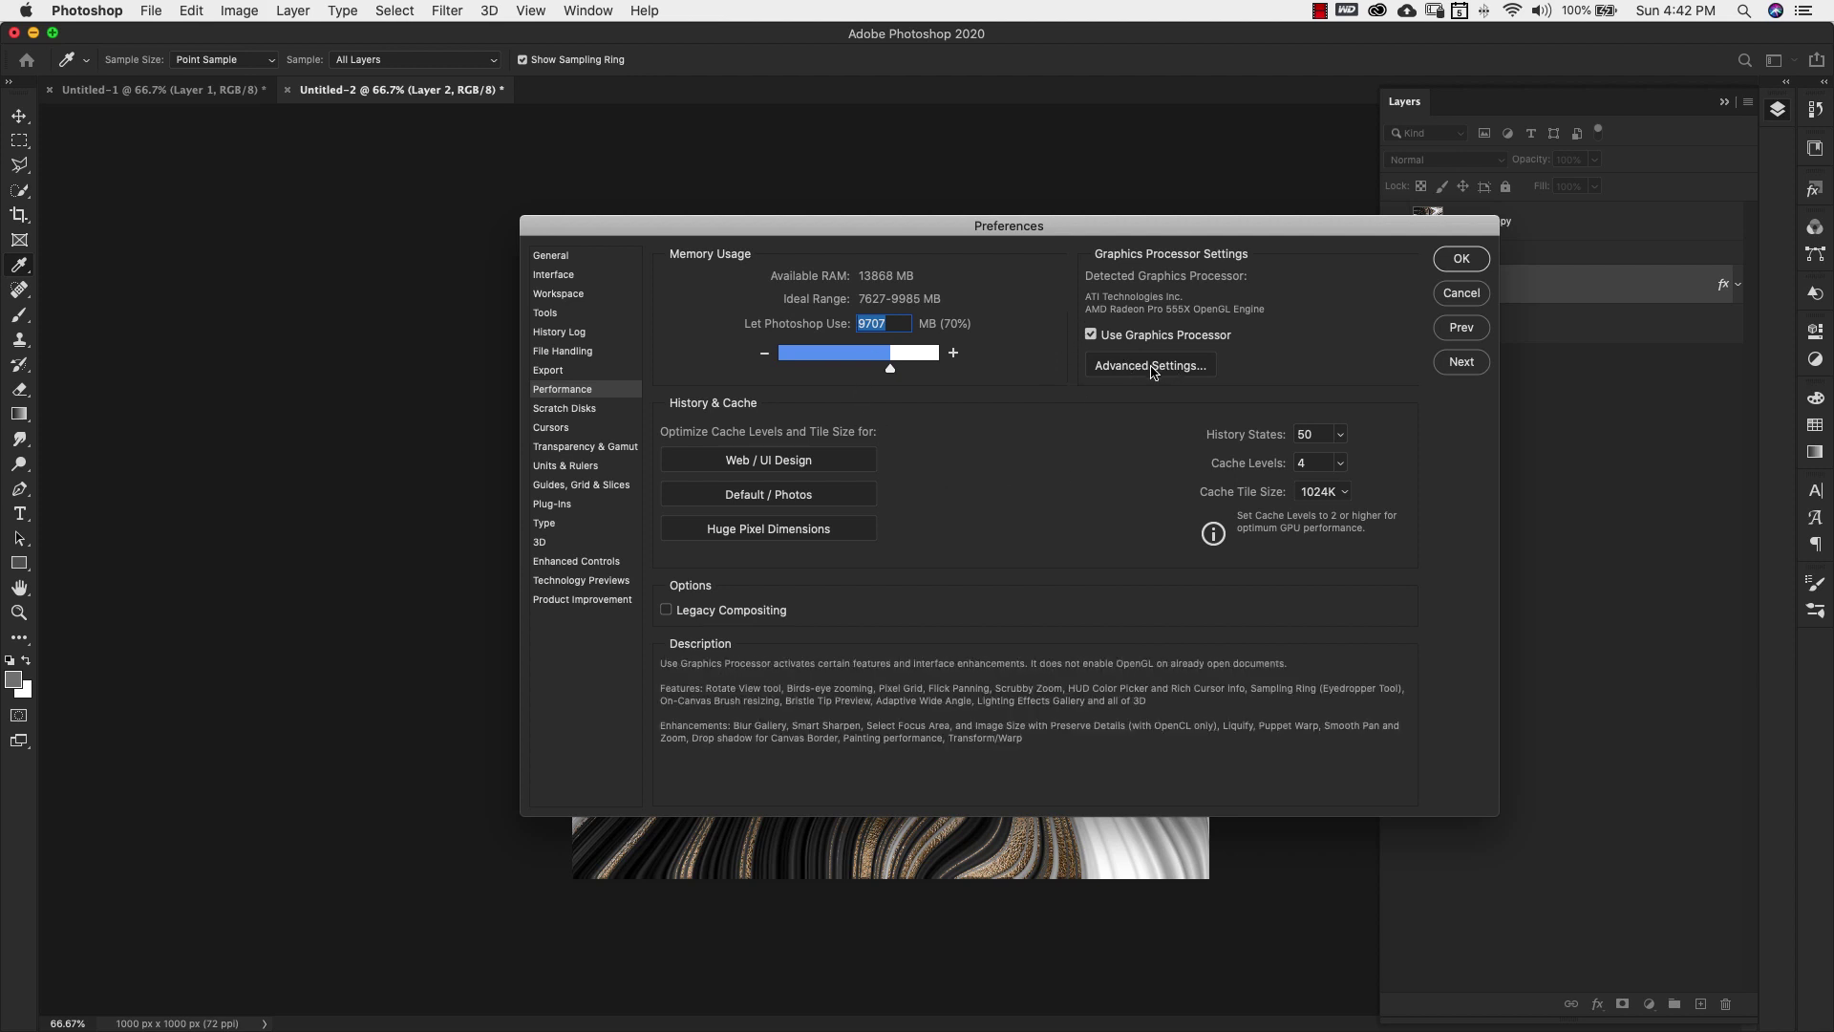
{"action": "left_click", "coordinate": [1468, 261]}
{"action": "key", "text": "z"}
{"action": "key", "text": "alt+bracketright"}
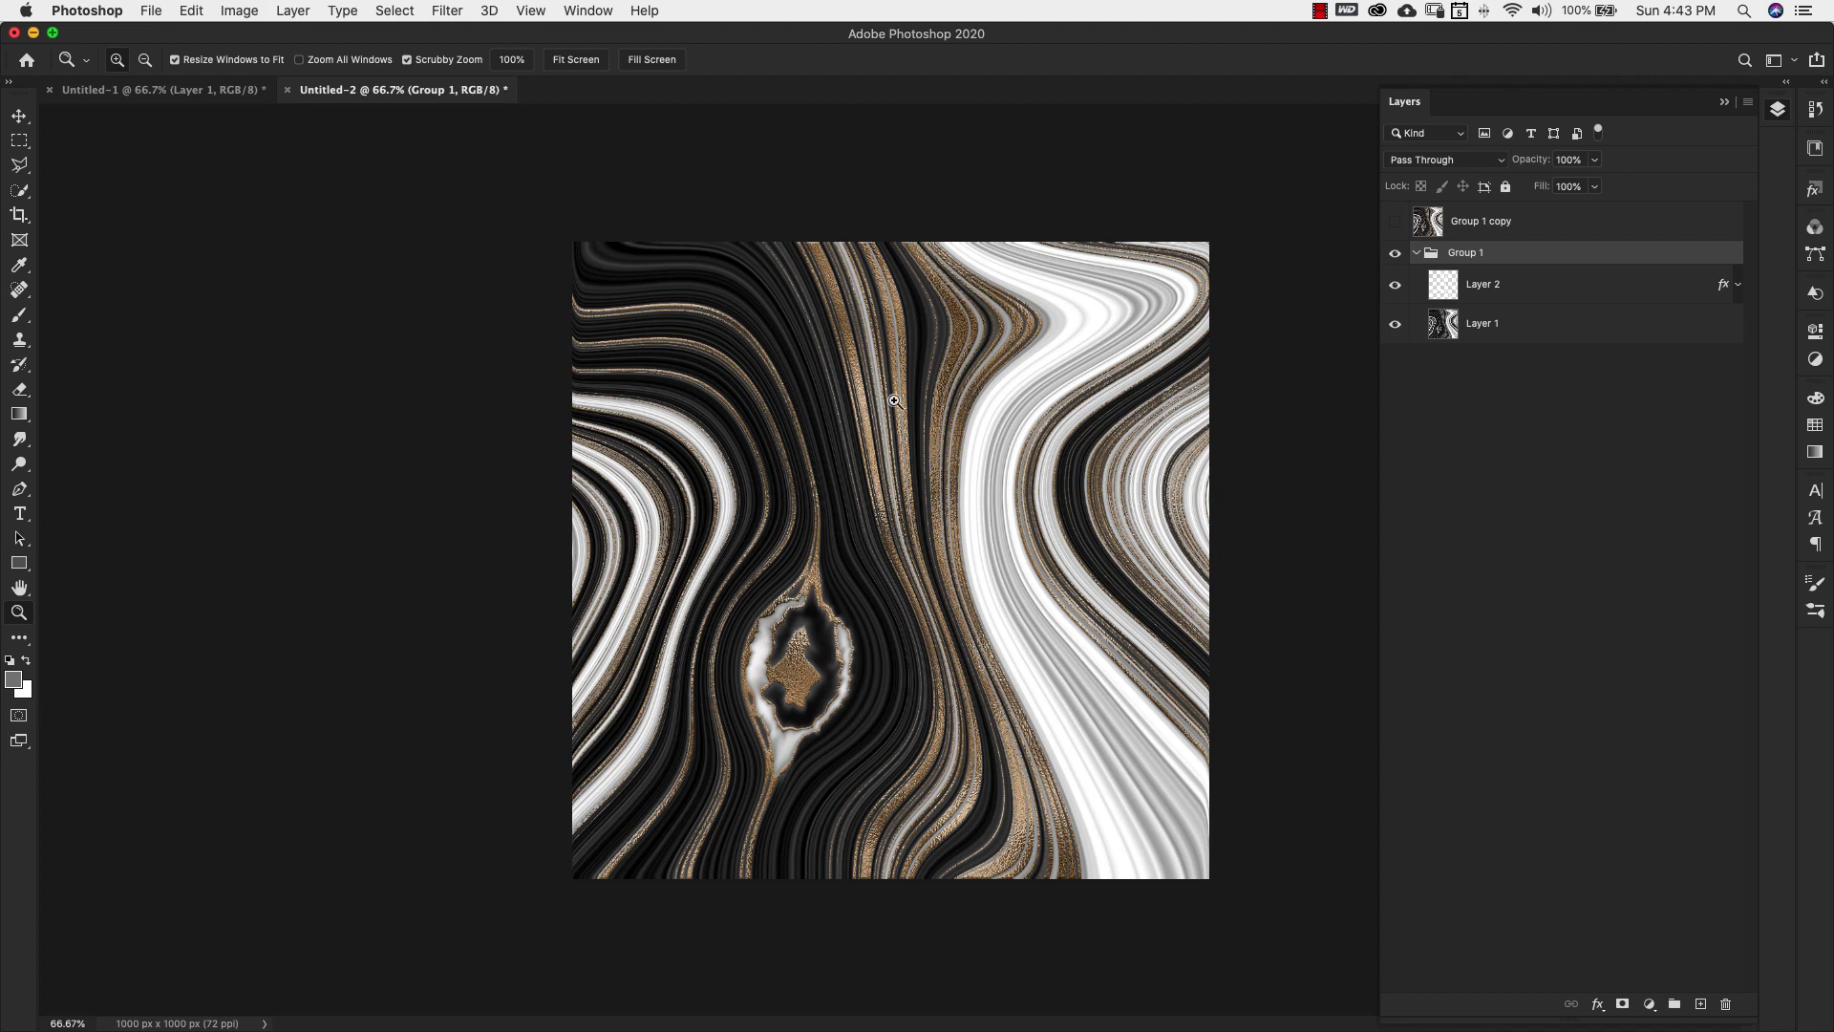
Resample the image to 300 ppi with Preserve Details 2.0, keeping it 1000 × 1000 px.
{"action": "left_click", "coordinate": [254, 15]}
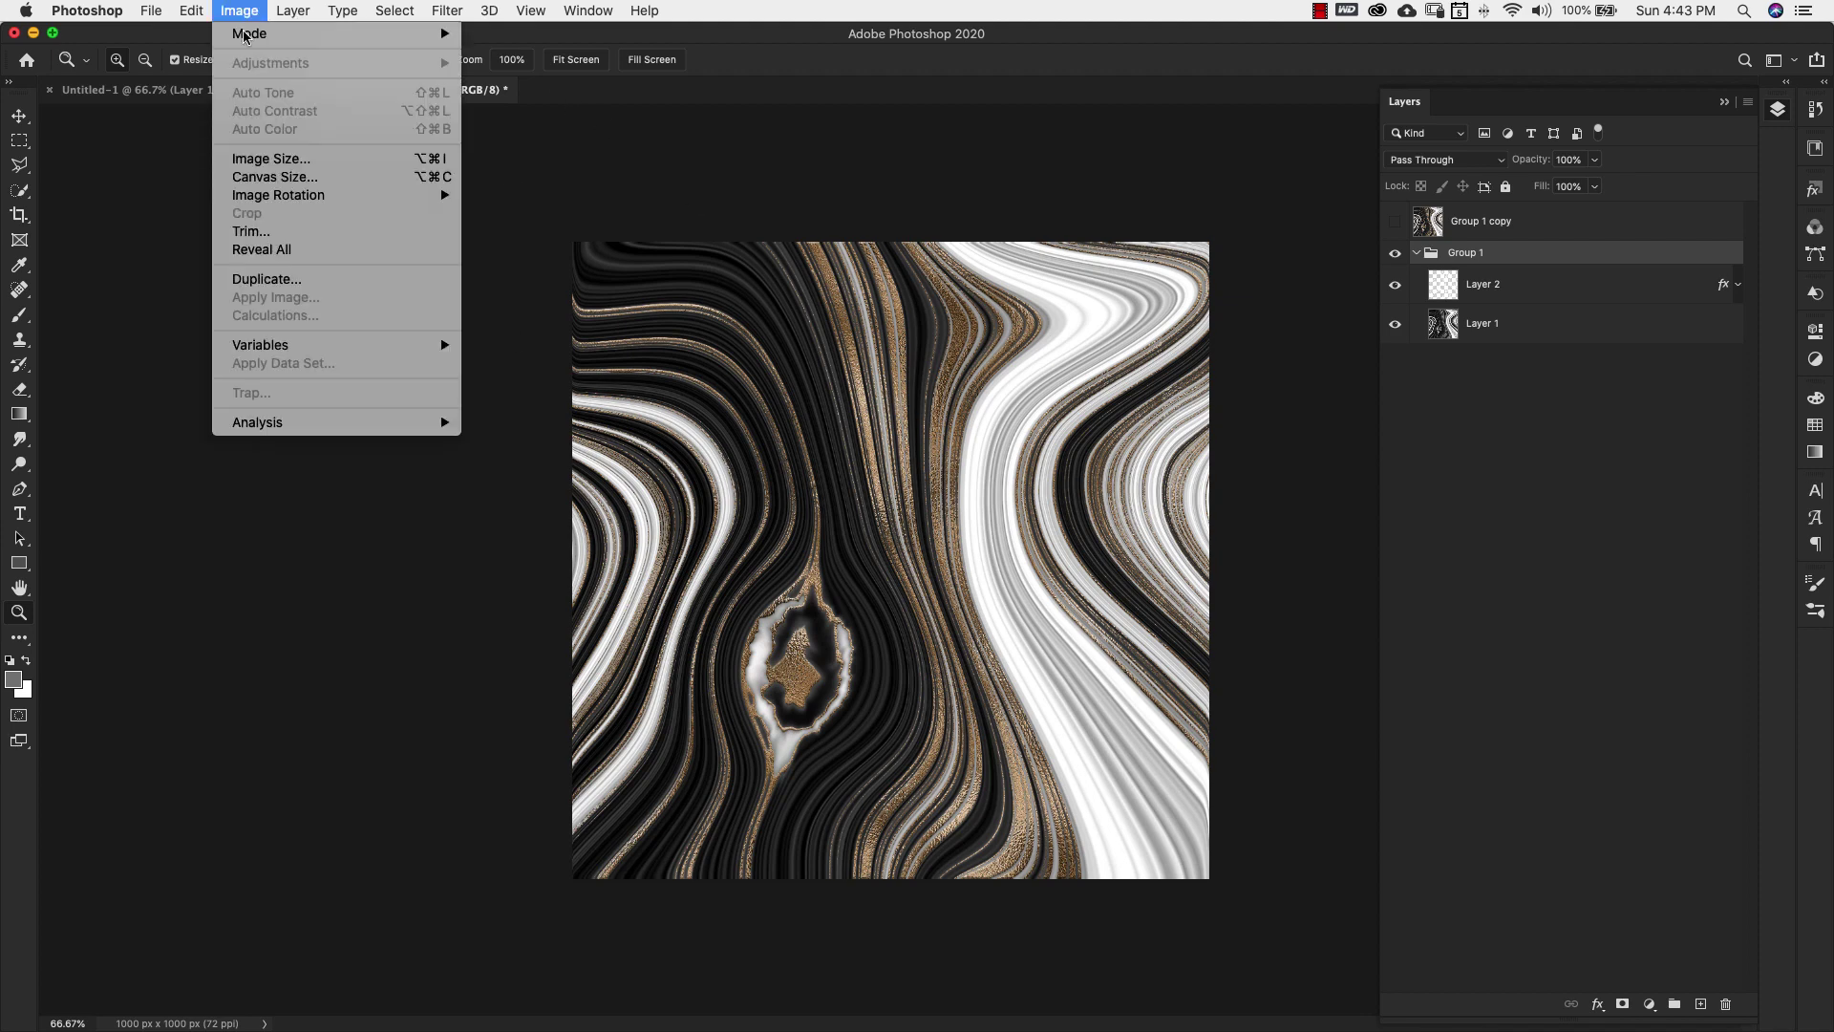
{"action": "left_click", "coordinate": [271, 160]}
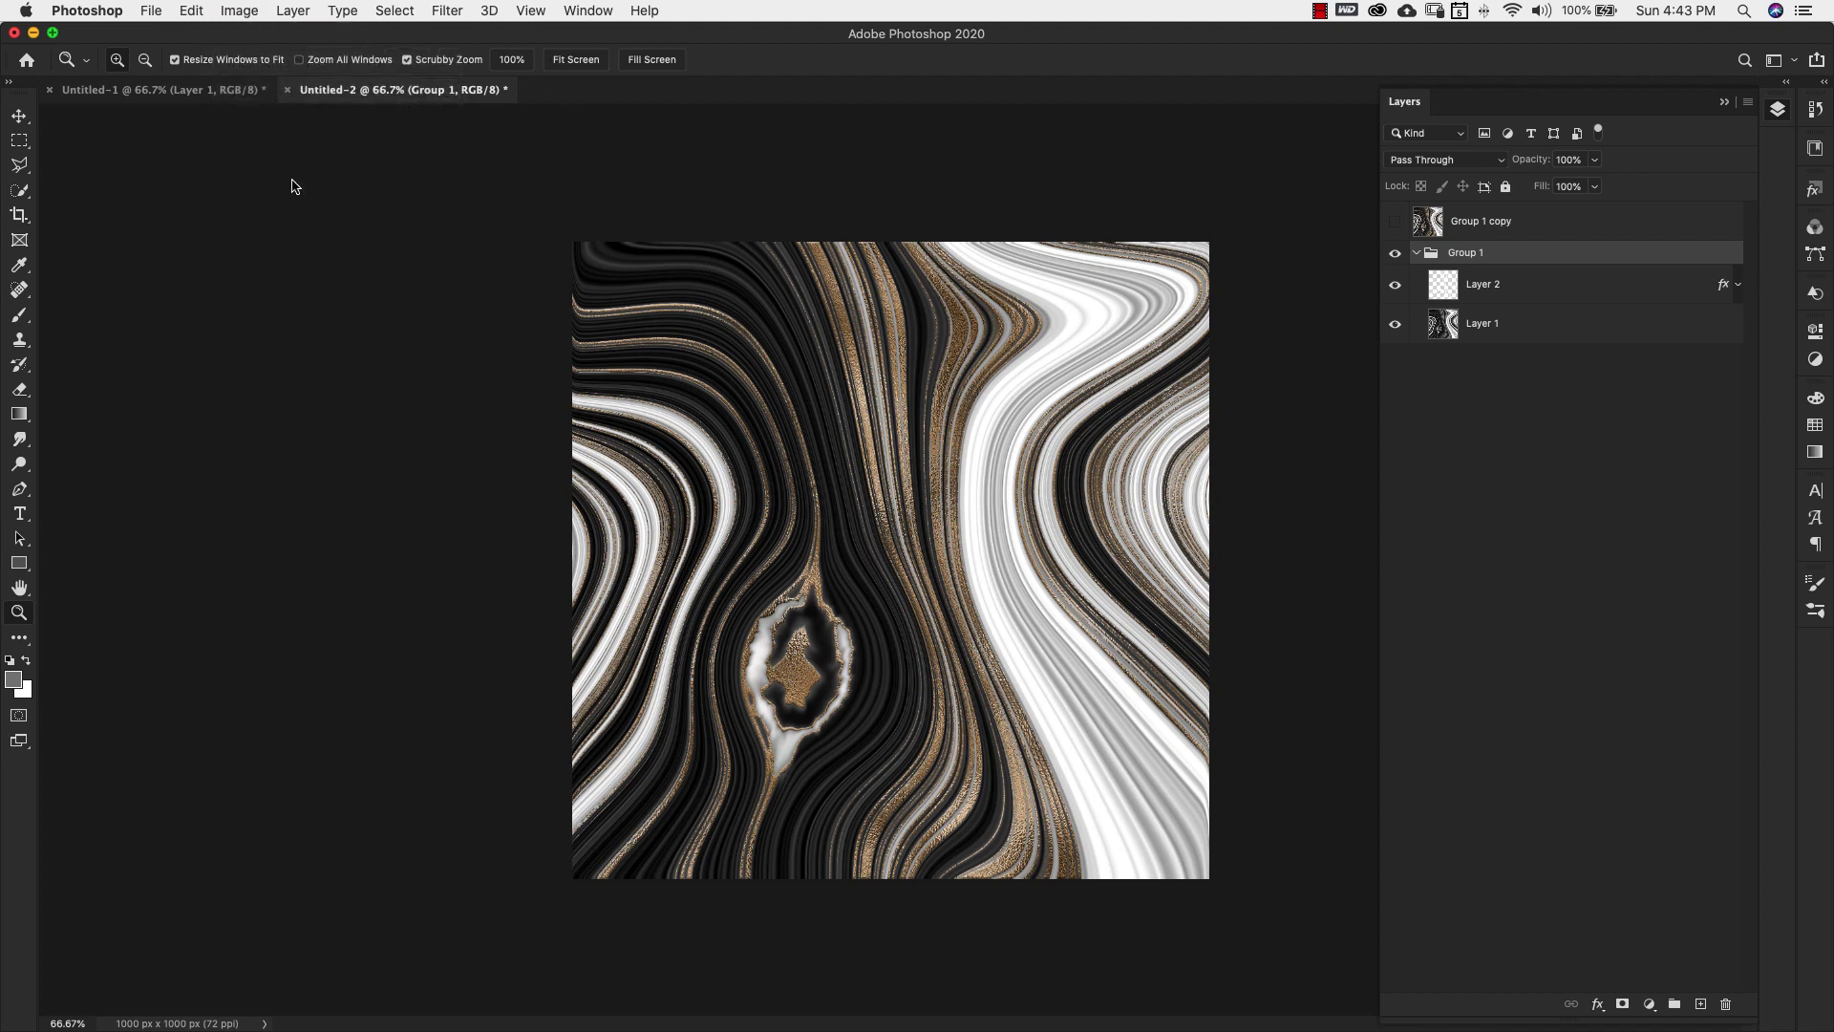
{"action": "left_click", "coordinate": [1089, 571]}
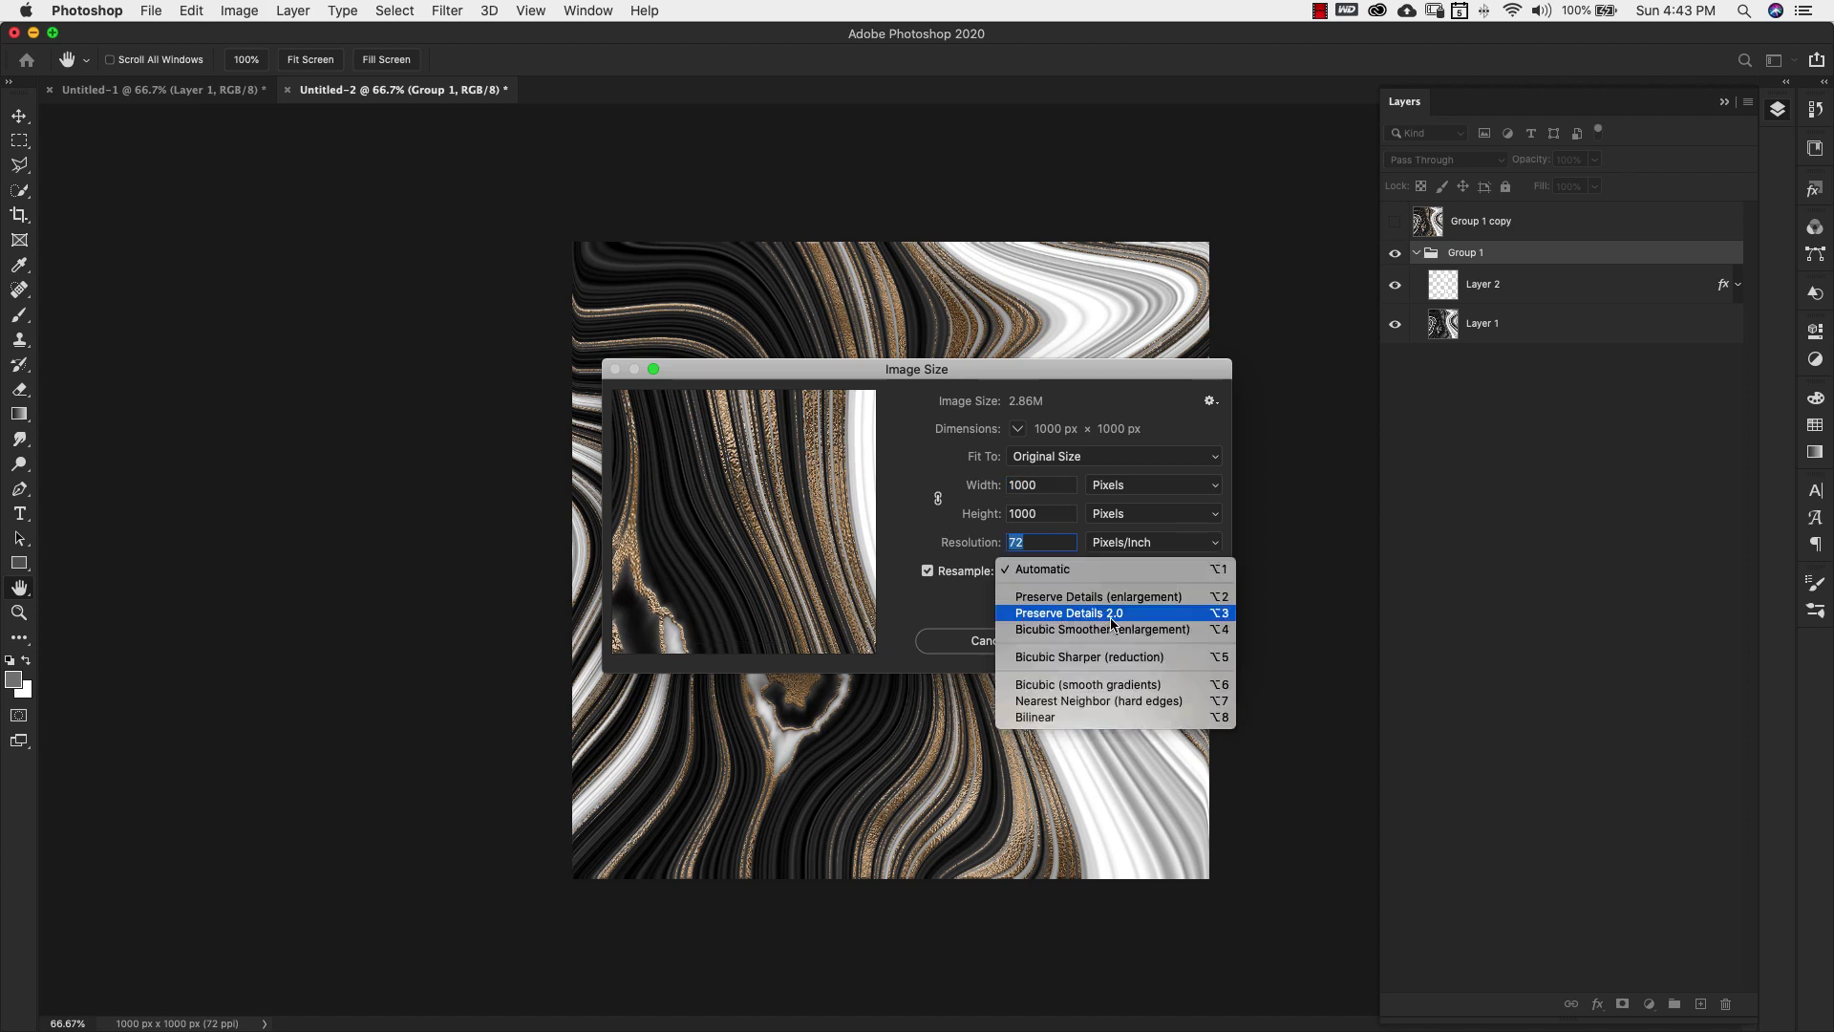
{"action": "left_click", "coordinate": [1148, 617]}
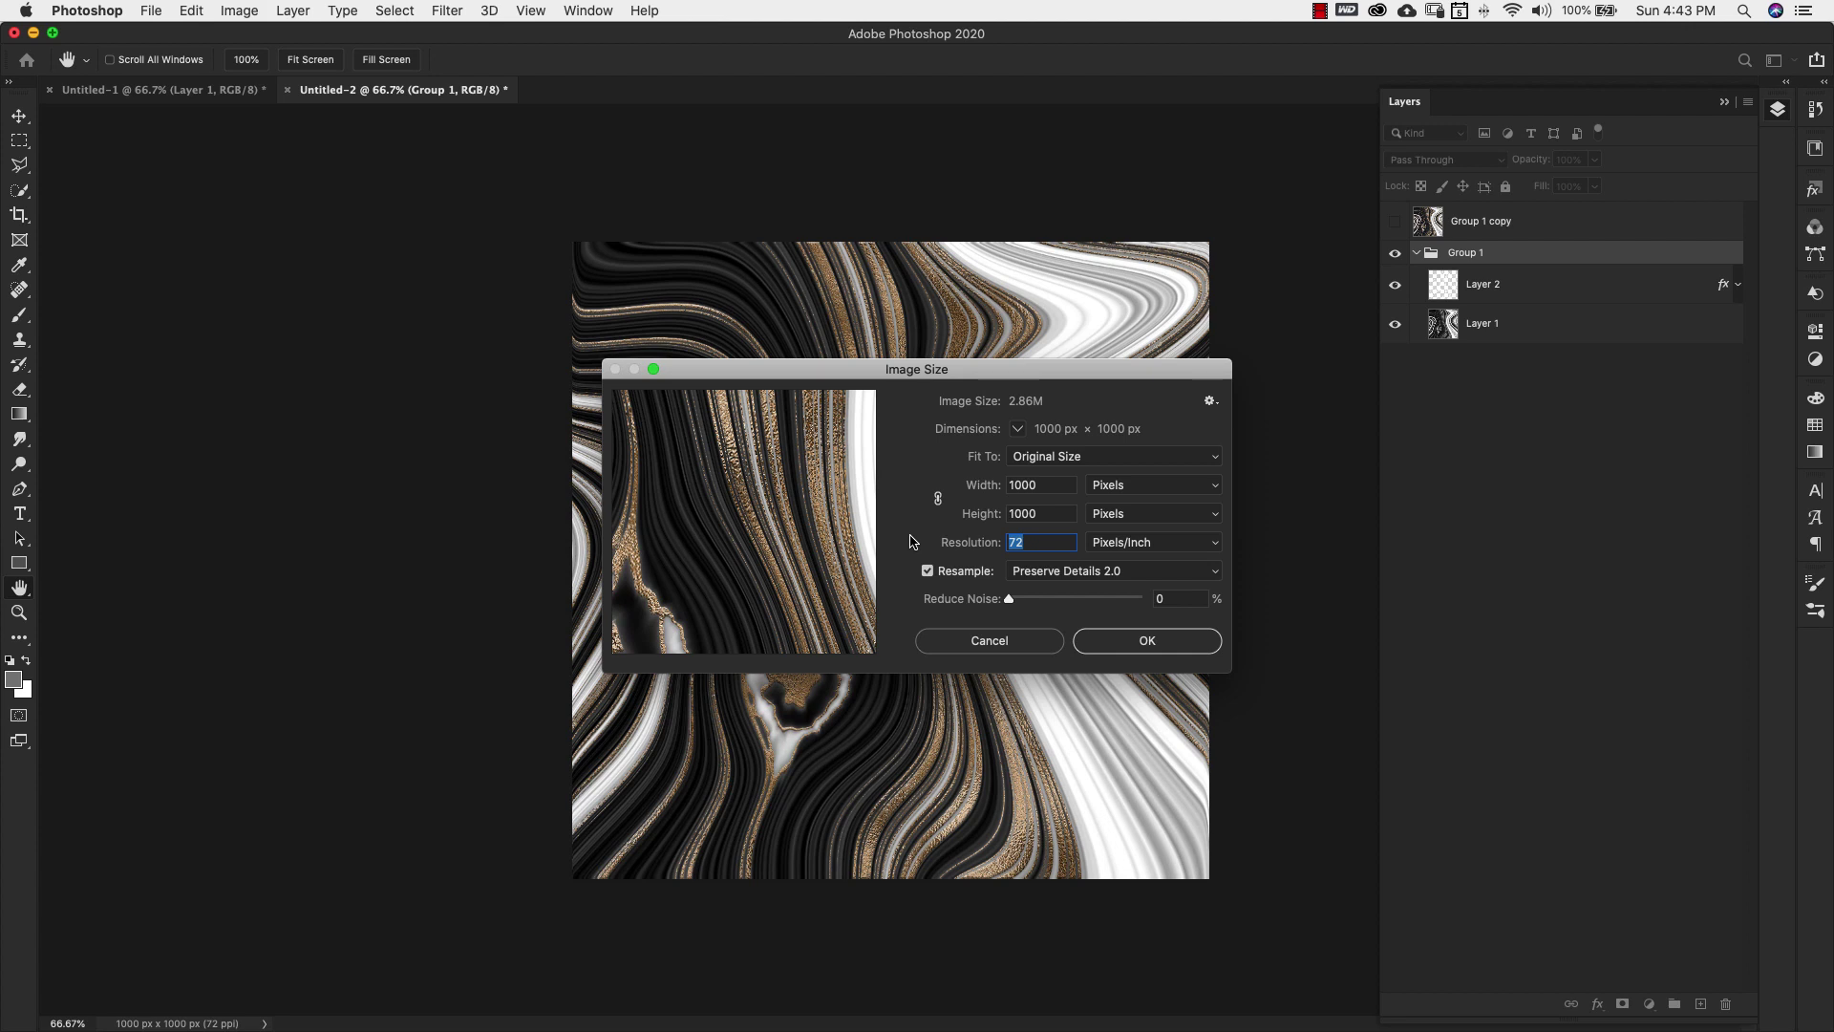
{"action": "type", "text": "300"}
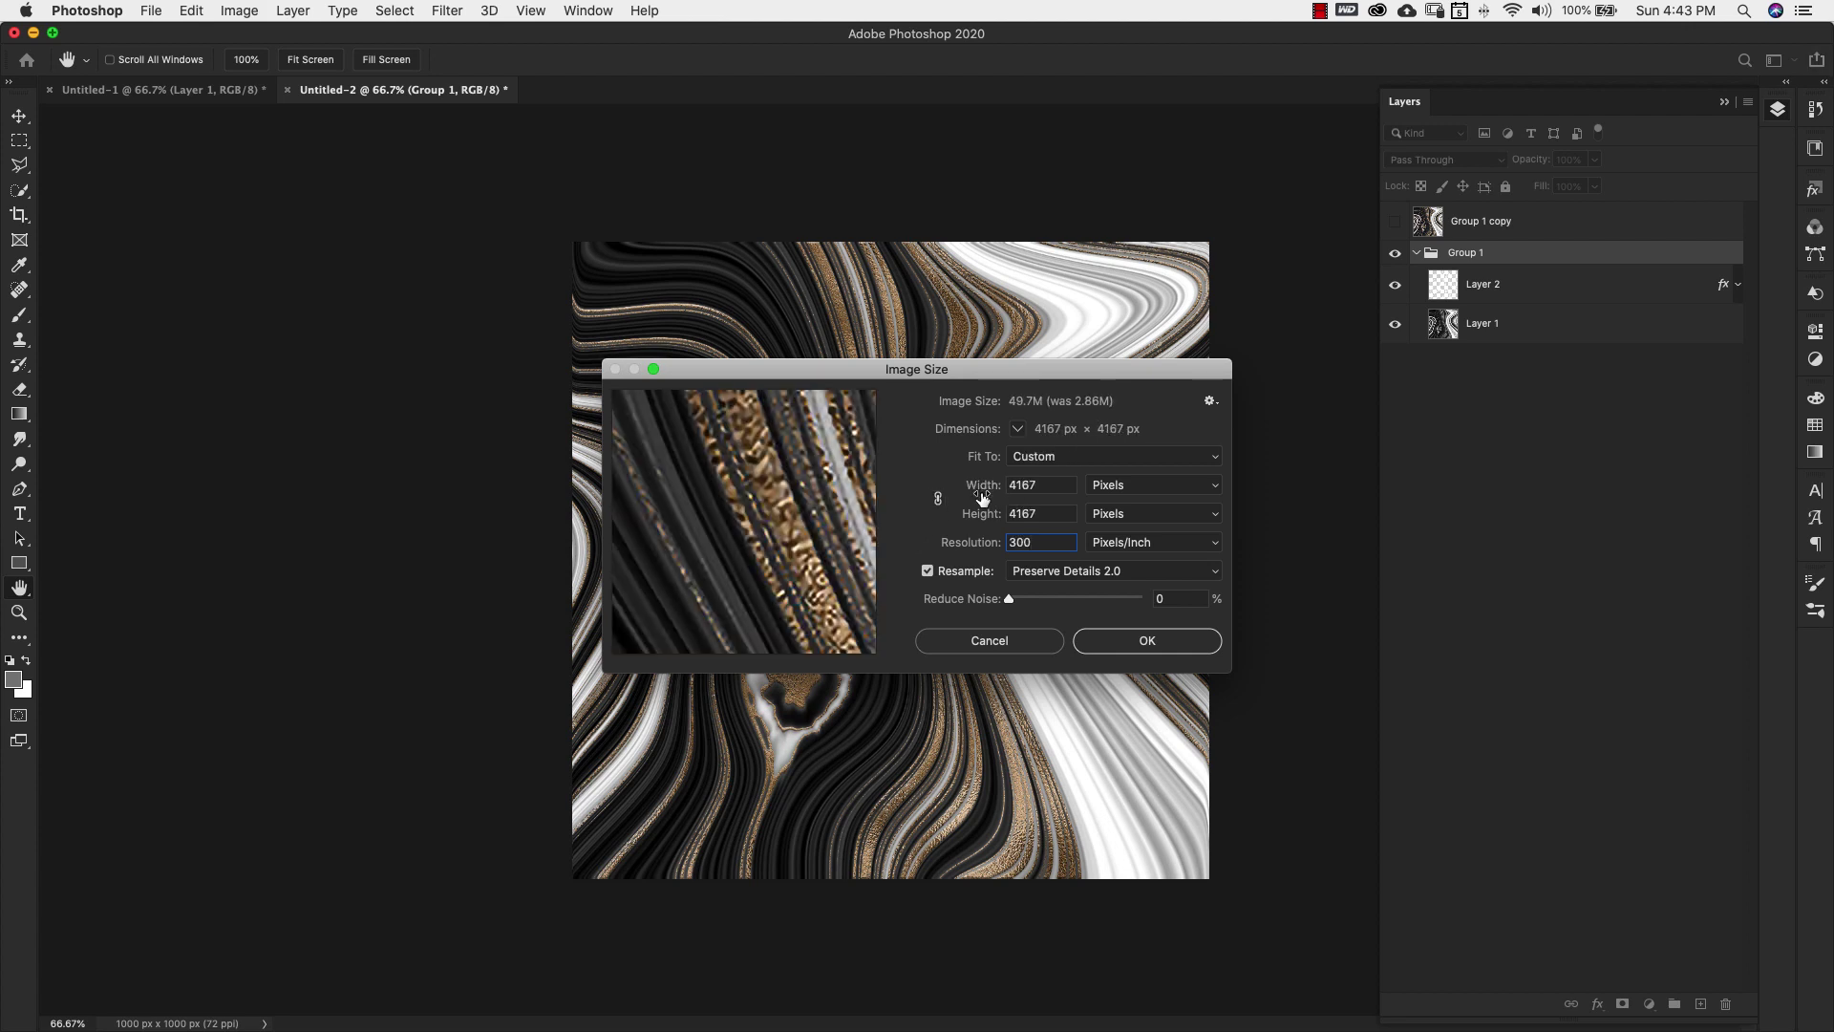
{"action": "double_click", "coordinate": [1045, 482]}
{"action": "type", "text": "1000"}
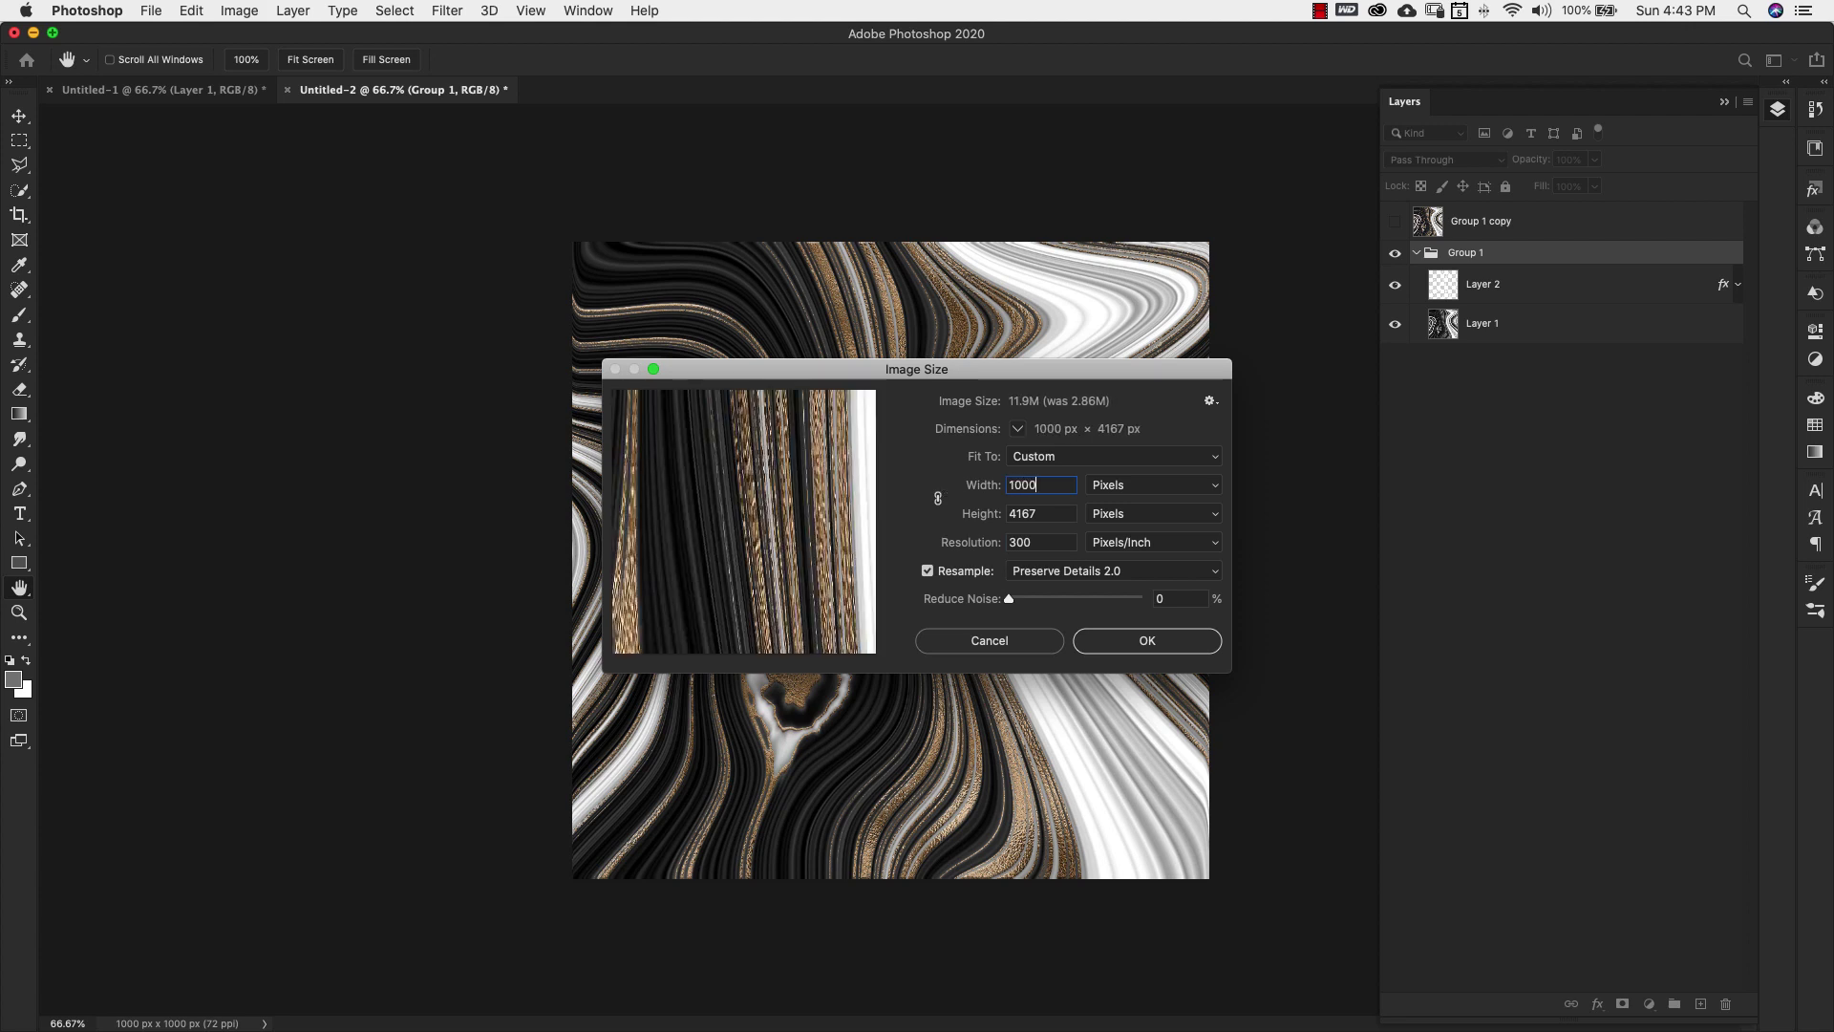
{"action": "double_click", "coordinate": [1027, 513]}
{"action": "type", "text": "1000"}
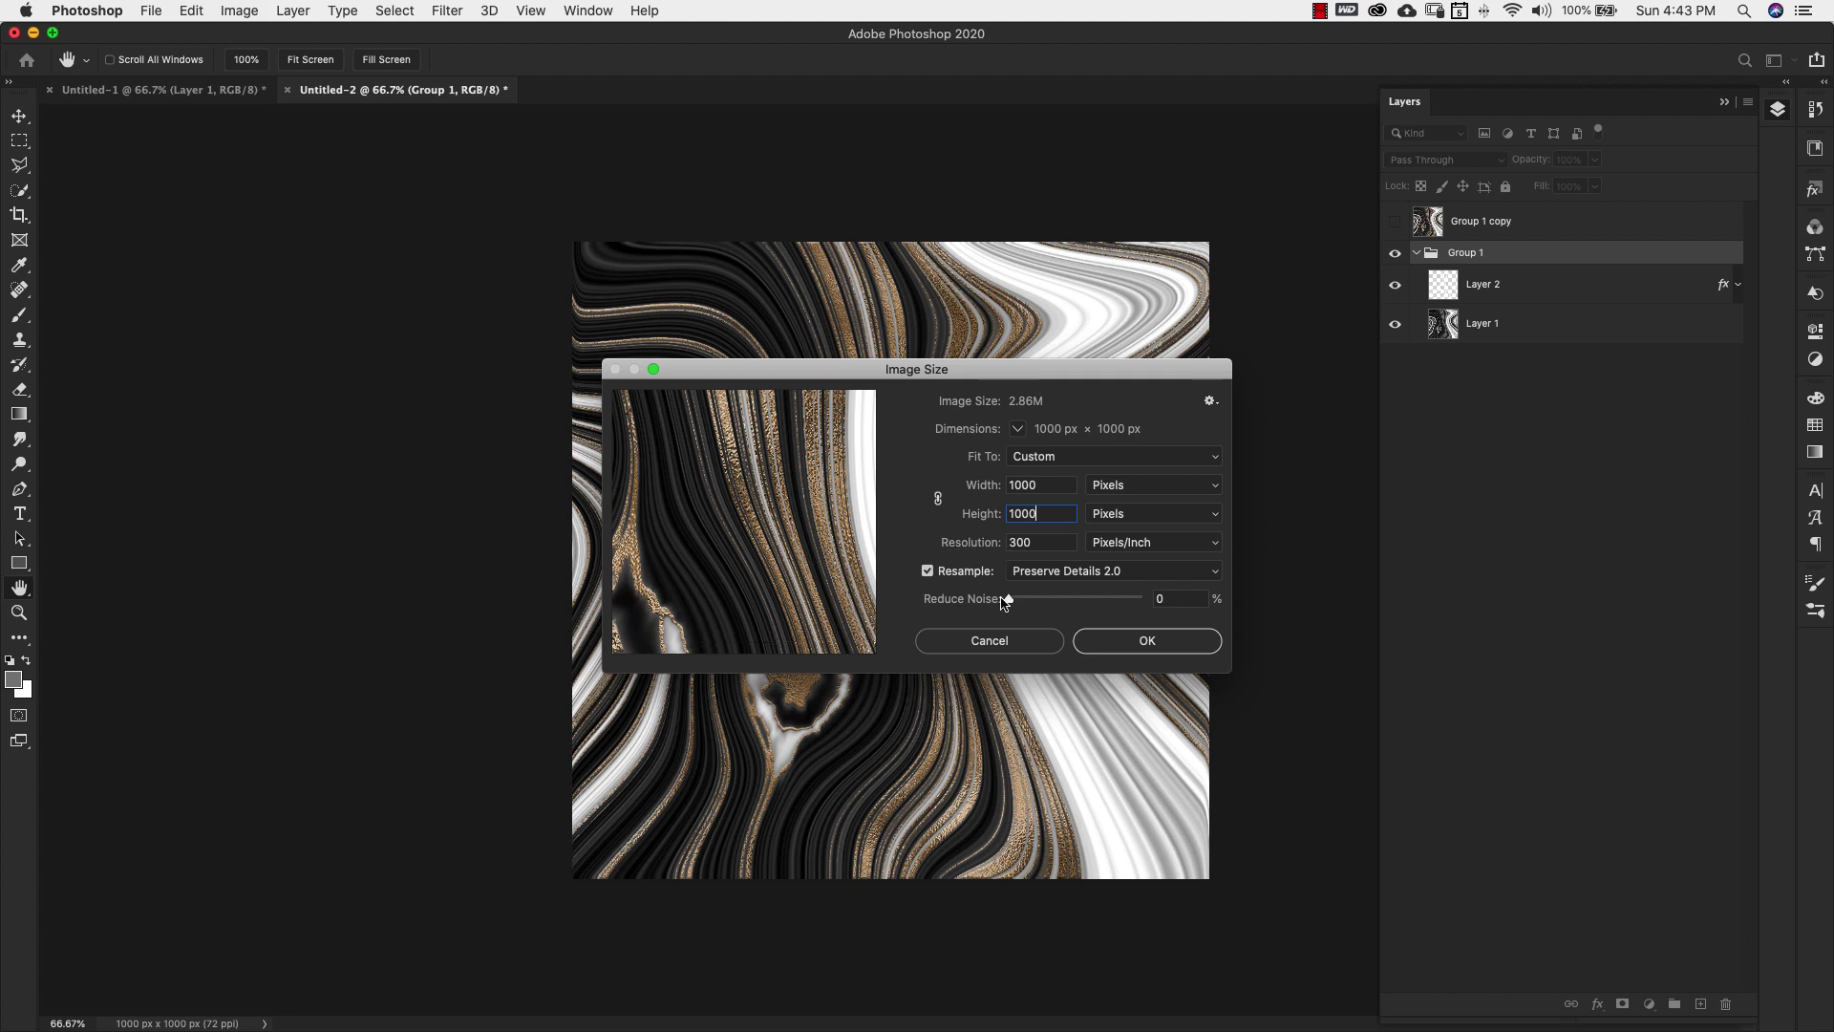
{"action": "left_click", "coordinate": [1131, 633]}
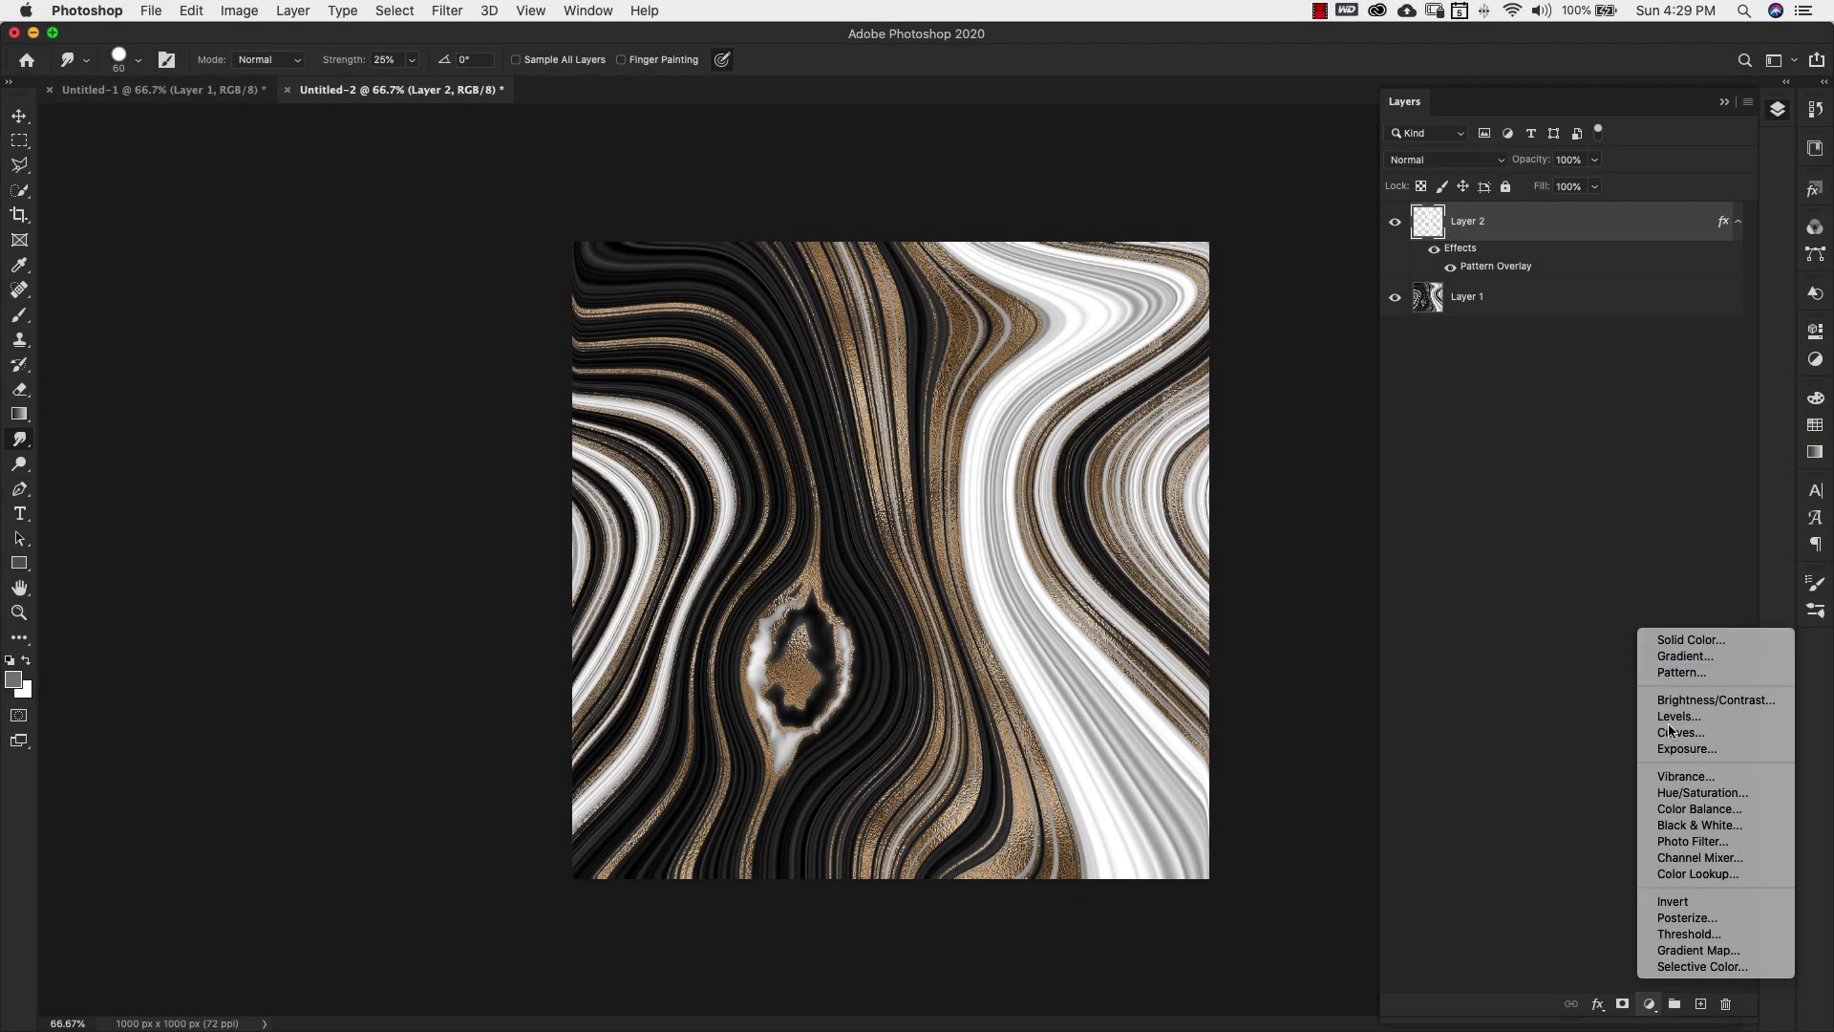
Add a Curves adjustment layer with two points, darkening shadows and brightening highlights.
{"action": "left_click", "coordinate": [1727, 732]}
{"action": "left_click_drag", "start_coordinate": [1622, 576], "coordinate": [1621, 590]}
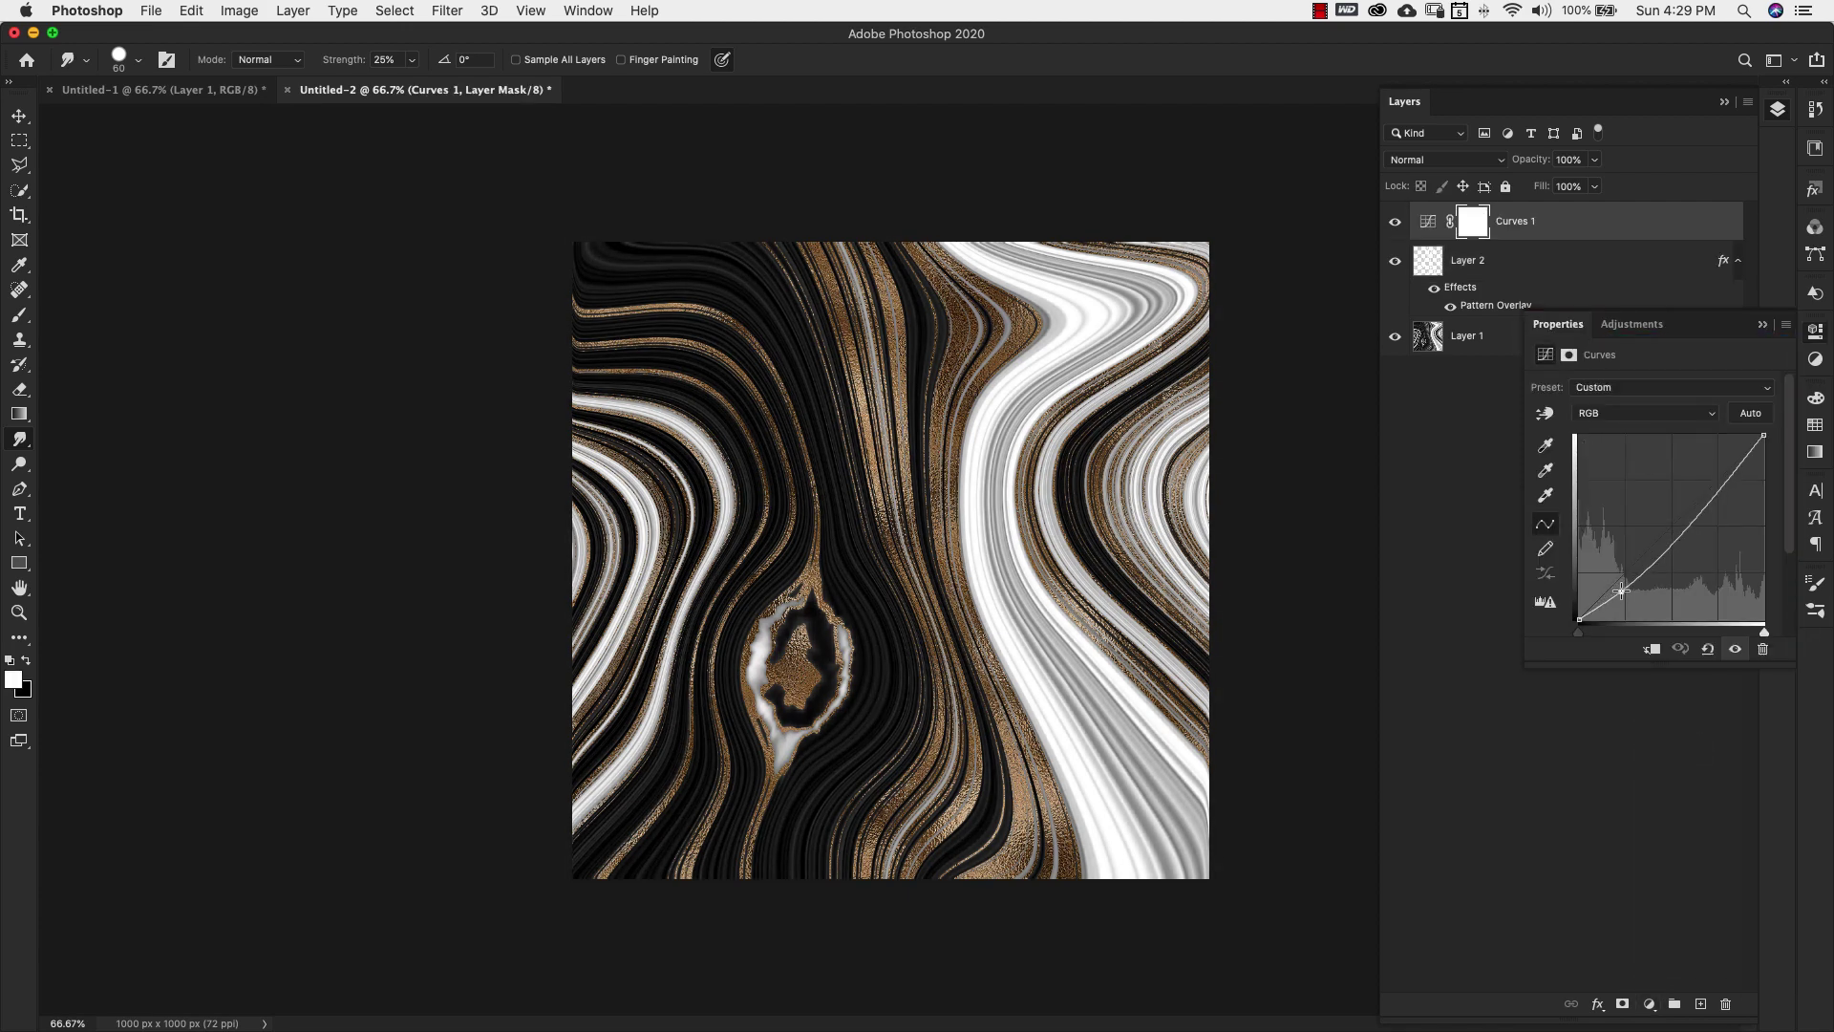
{"action": "mouse_move", "coordinate": [1707, 504]}
{"action": "left_mouse_down"}
{"action": "mouse_move", "coordinate": [1698, 478]}
{"action": "mouse_move", "coordinate": [1702, 494]}
{"action": "left_mouse_up"}
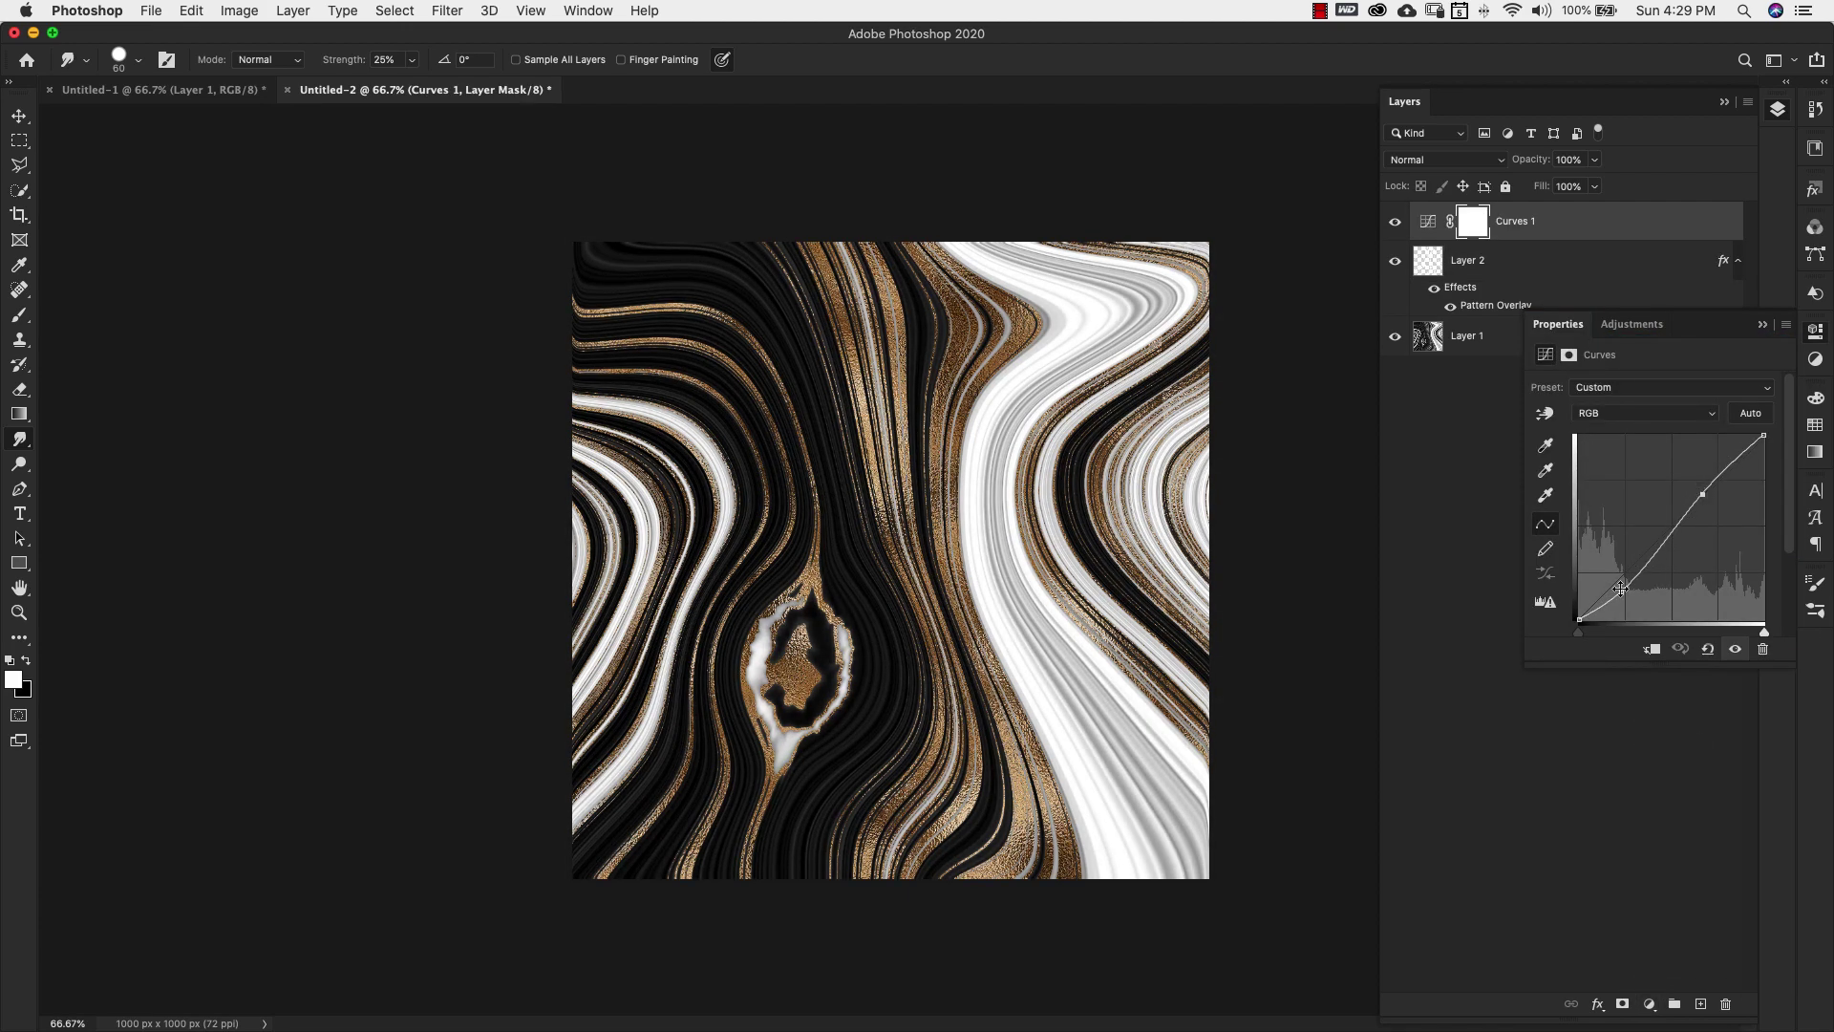
{"action": "left_click_drag", "start_coordinate": [1621, 589], "coordinate": [1631, 581]}
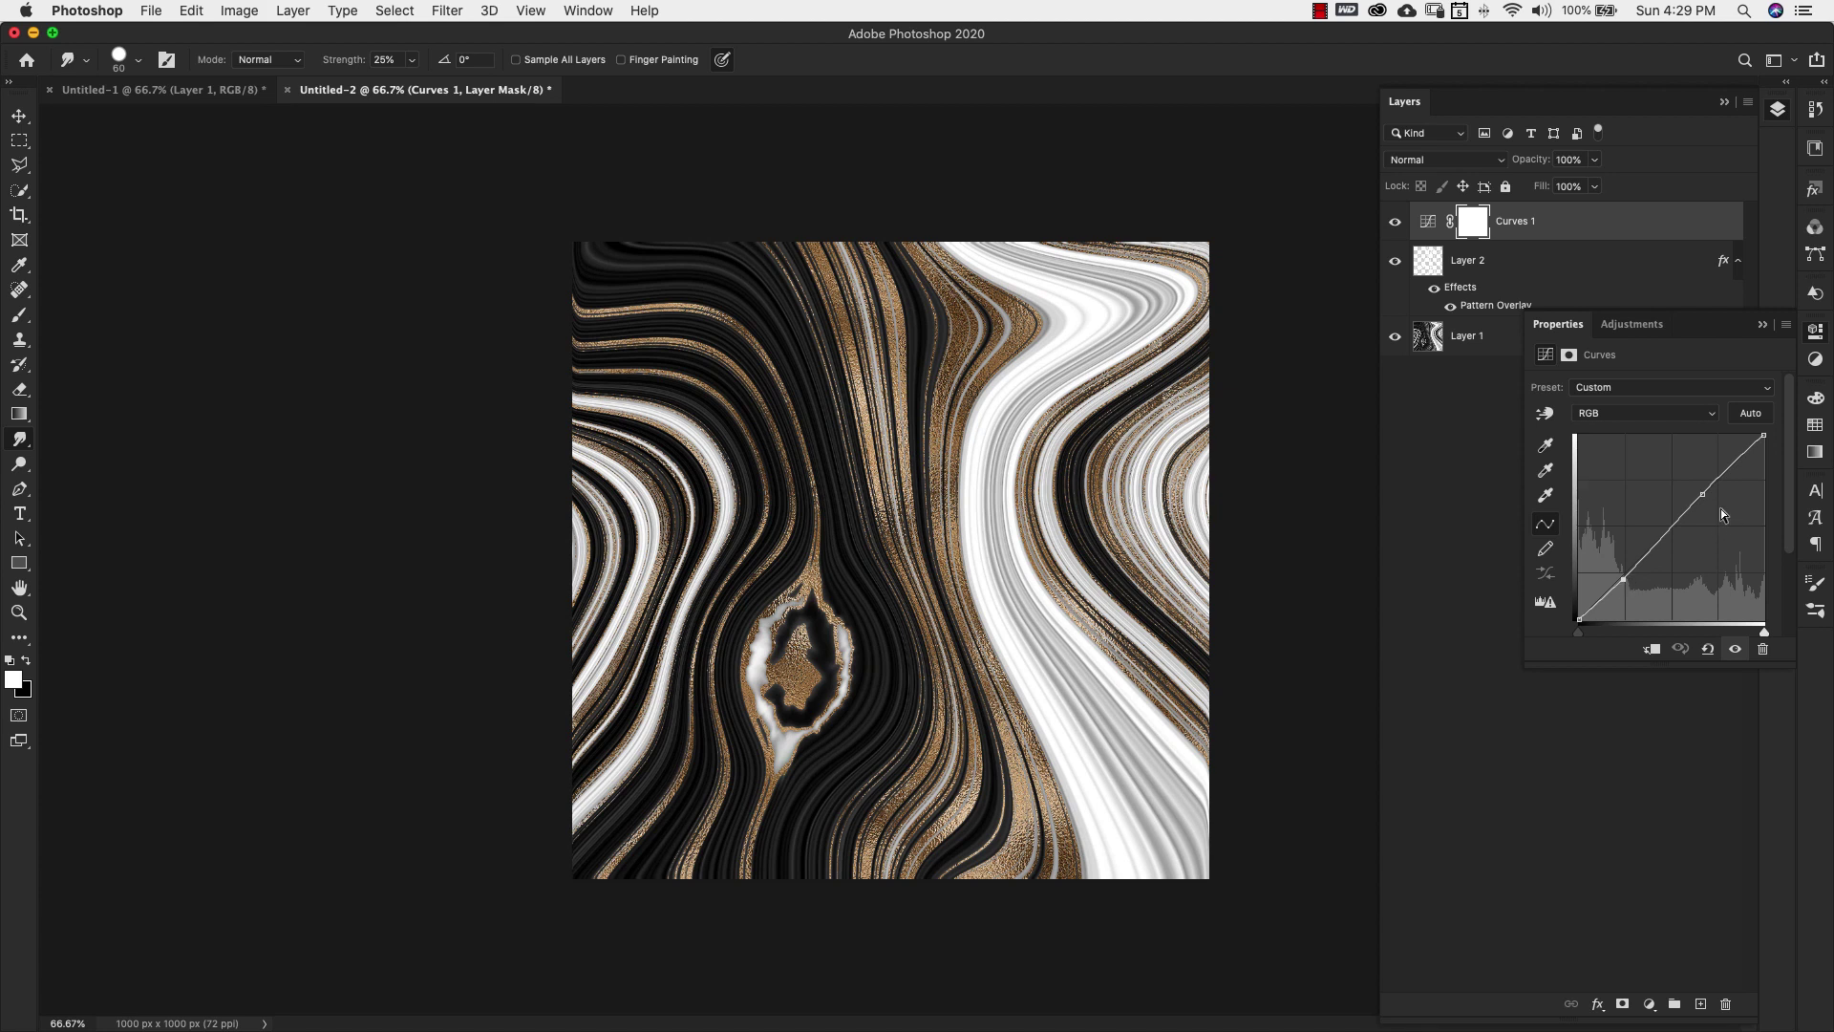
{"action": "left_click_drag", "start_coordinate": [1703, 496], "coordinate": [1703, 494]}
{"action": "left_click", "coordinate": [1762, 323]}
Add a Brightness/Contrast adjustment layer, slightly darker with more contrast.
{"action": "left_click", "coordinate": [1647, 1004]}
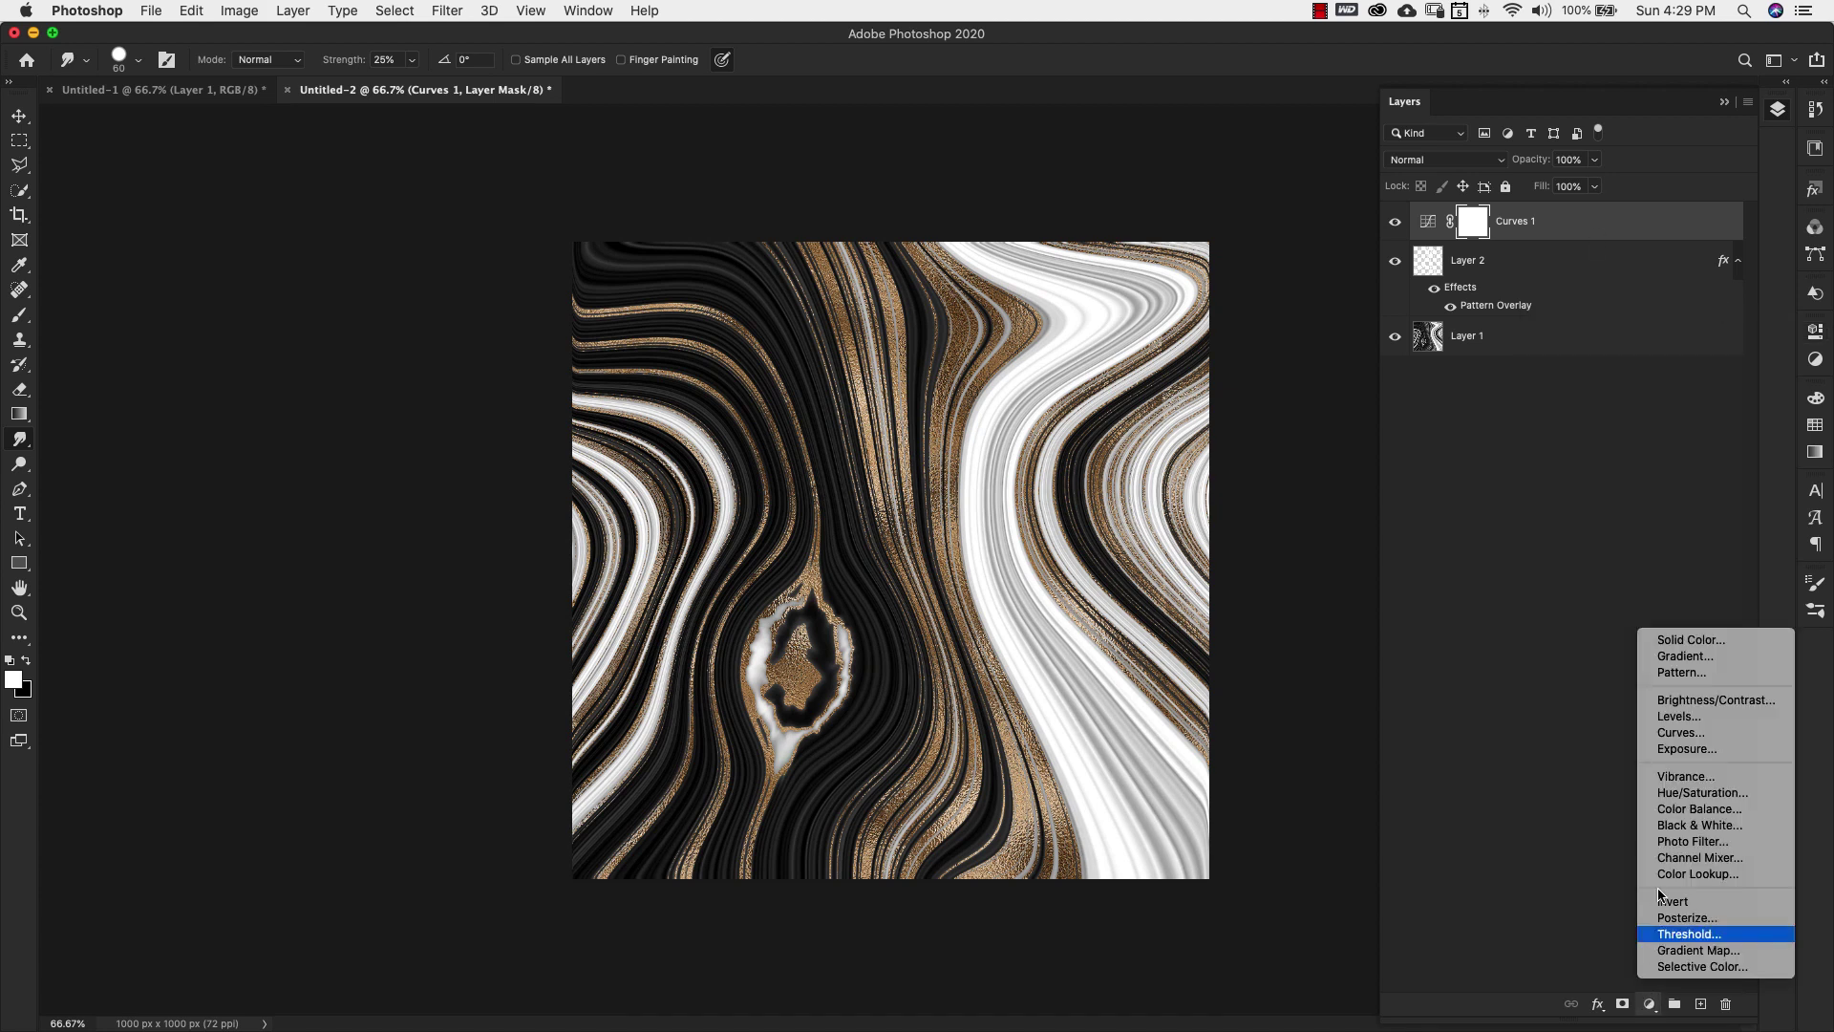
{"action": "left_click", "coordinate": [1704, 700]}
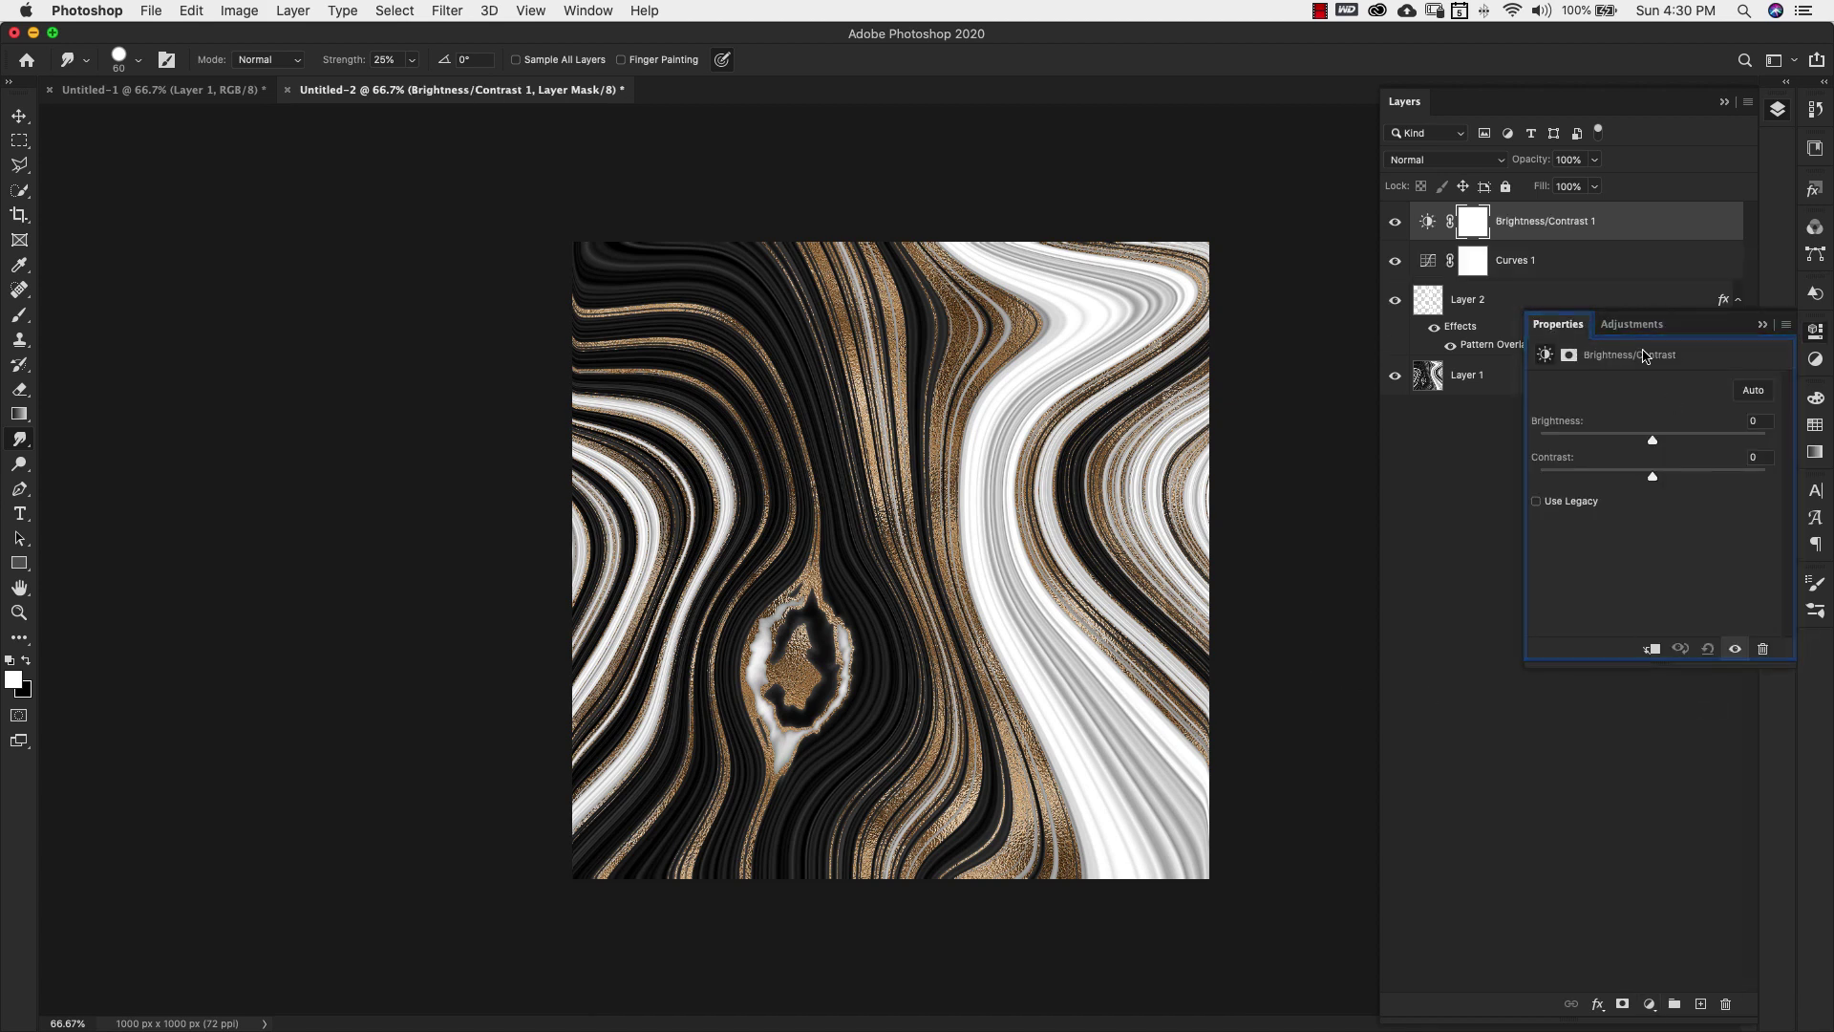
{"action": "left_click_drag", "start_coordinate": [1659, 442], "coordinate": [1651, 441]}
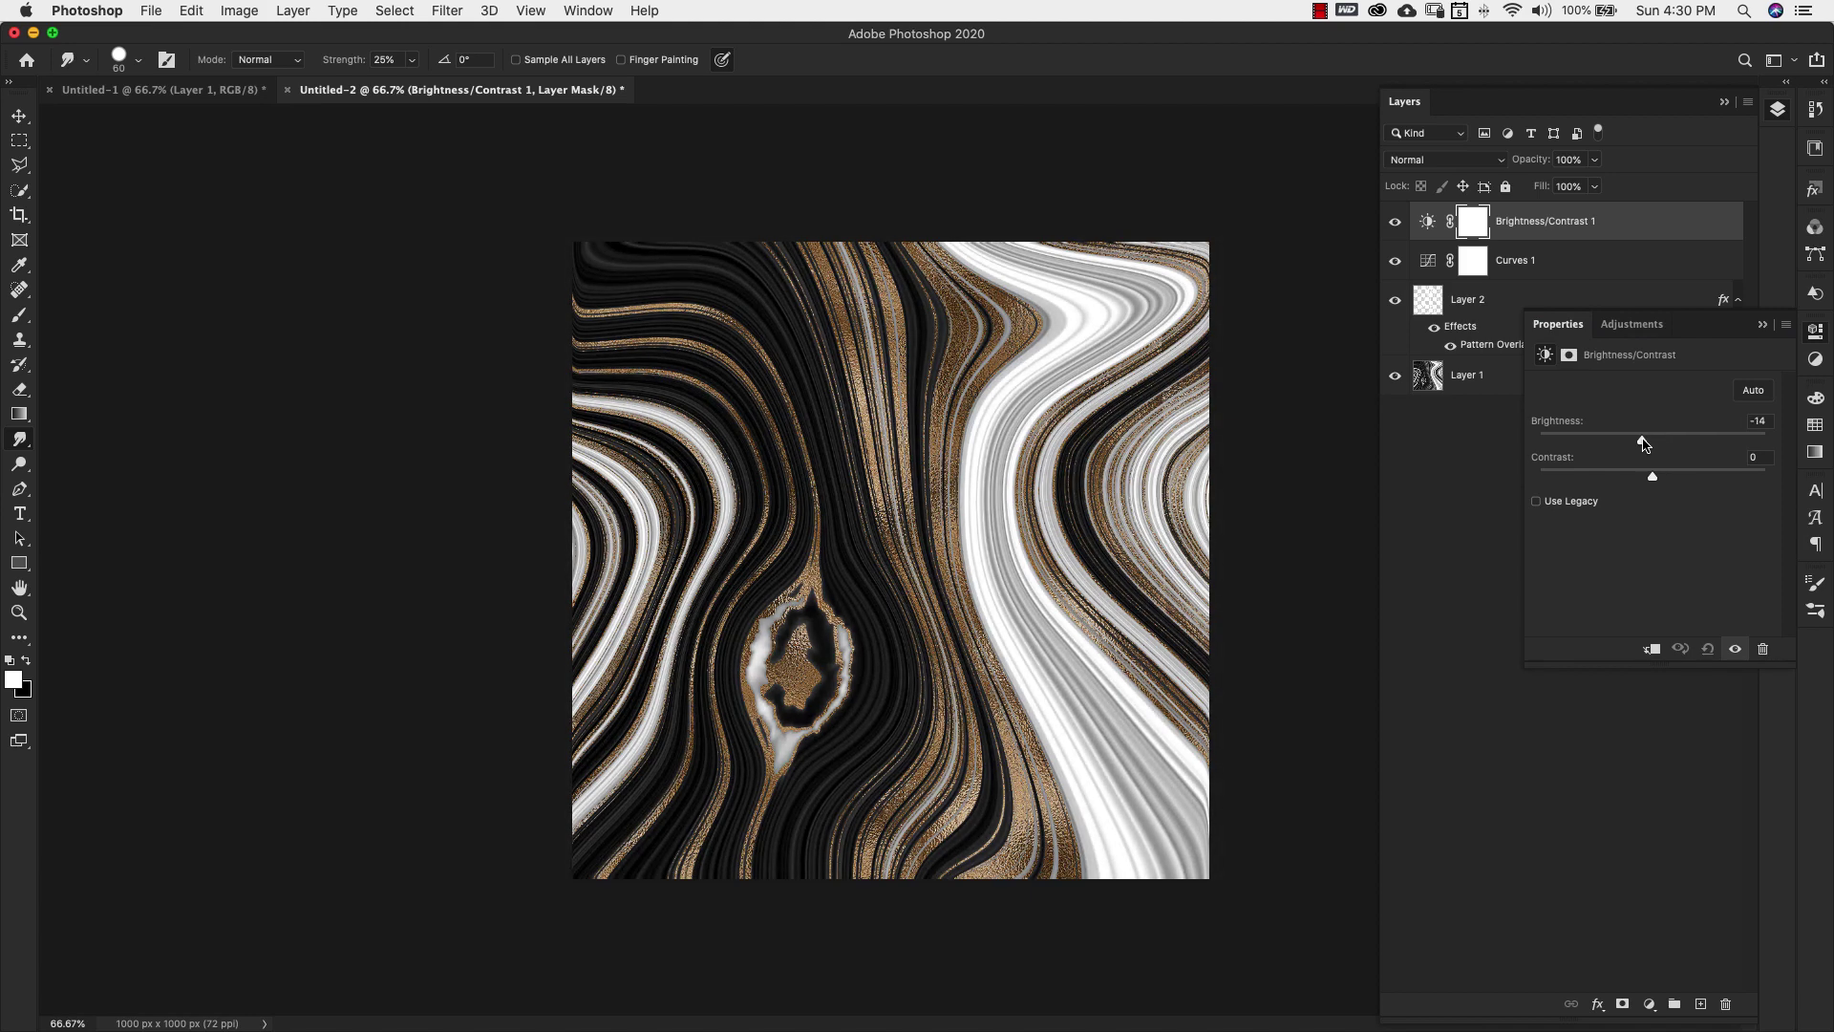
{"action": "left_click_drag", "start_coordinate": [1654, 484], "coordinate": [1680, 480]}
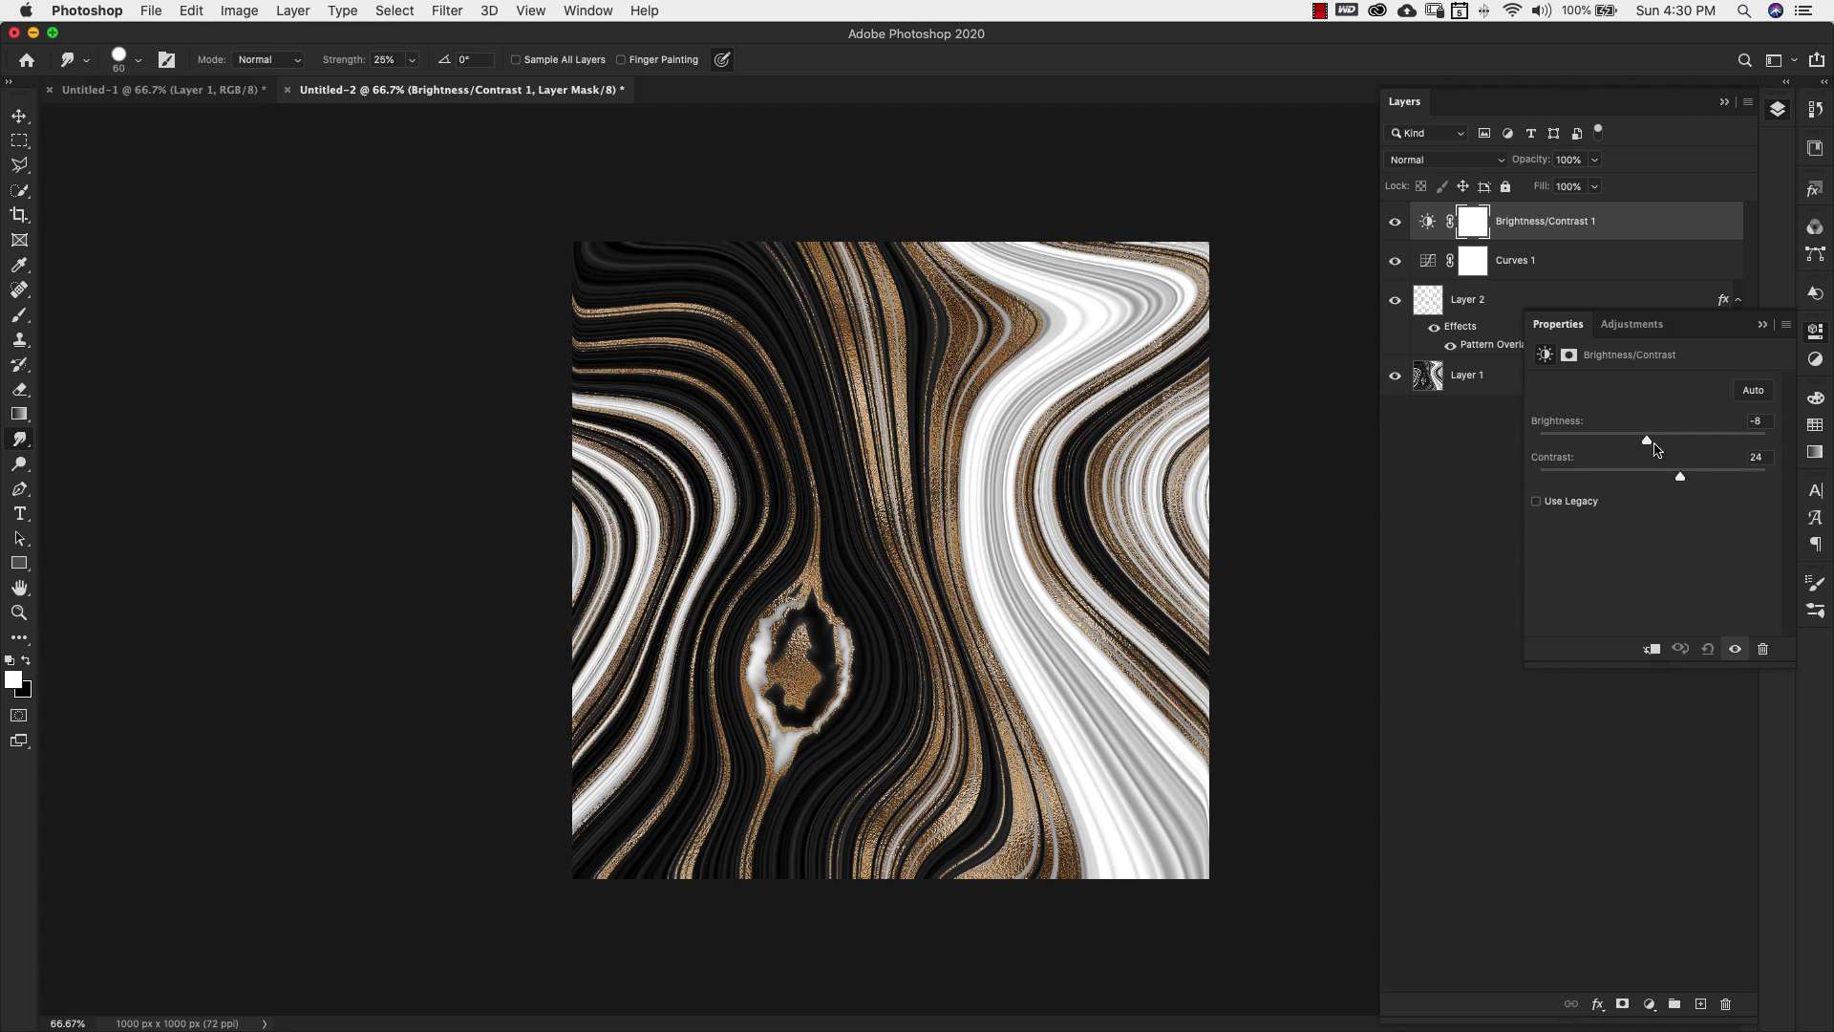
{"action": "left_click_drag", "start_coordinate": [1648, 443], "coordinate": [1639, 443]}
{"action": "left_click", "coordinate": [1762, 325]}
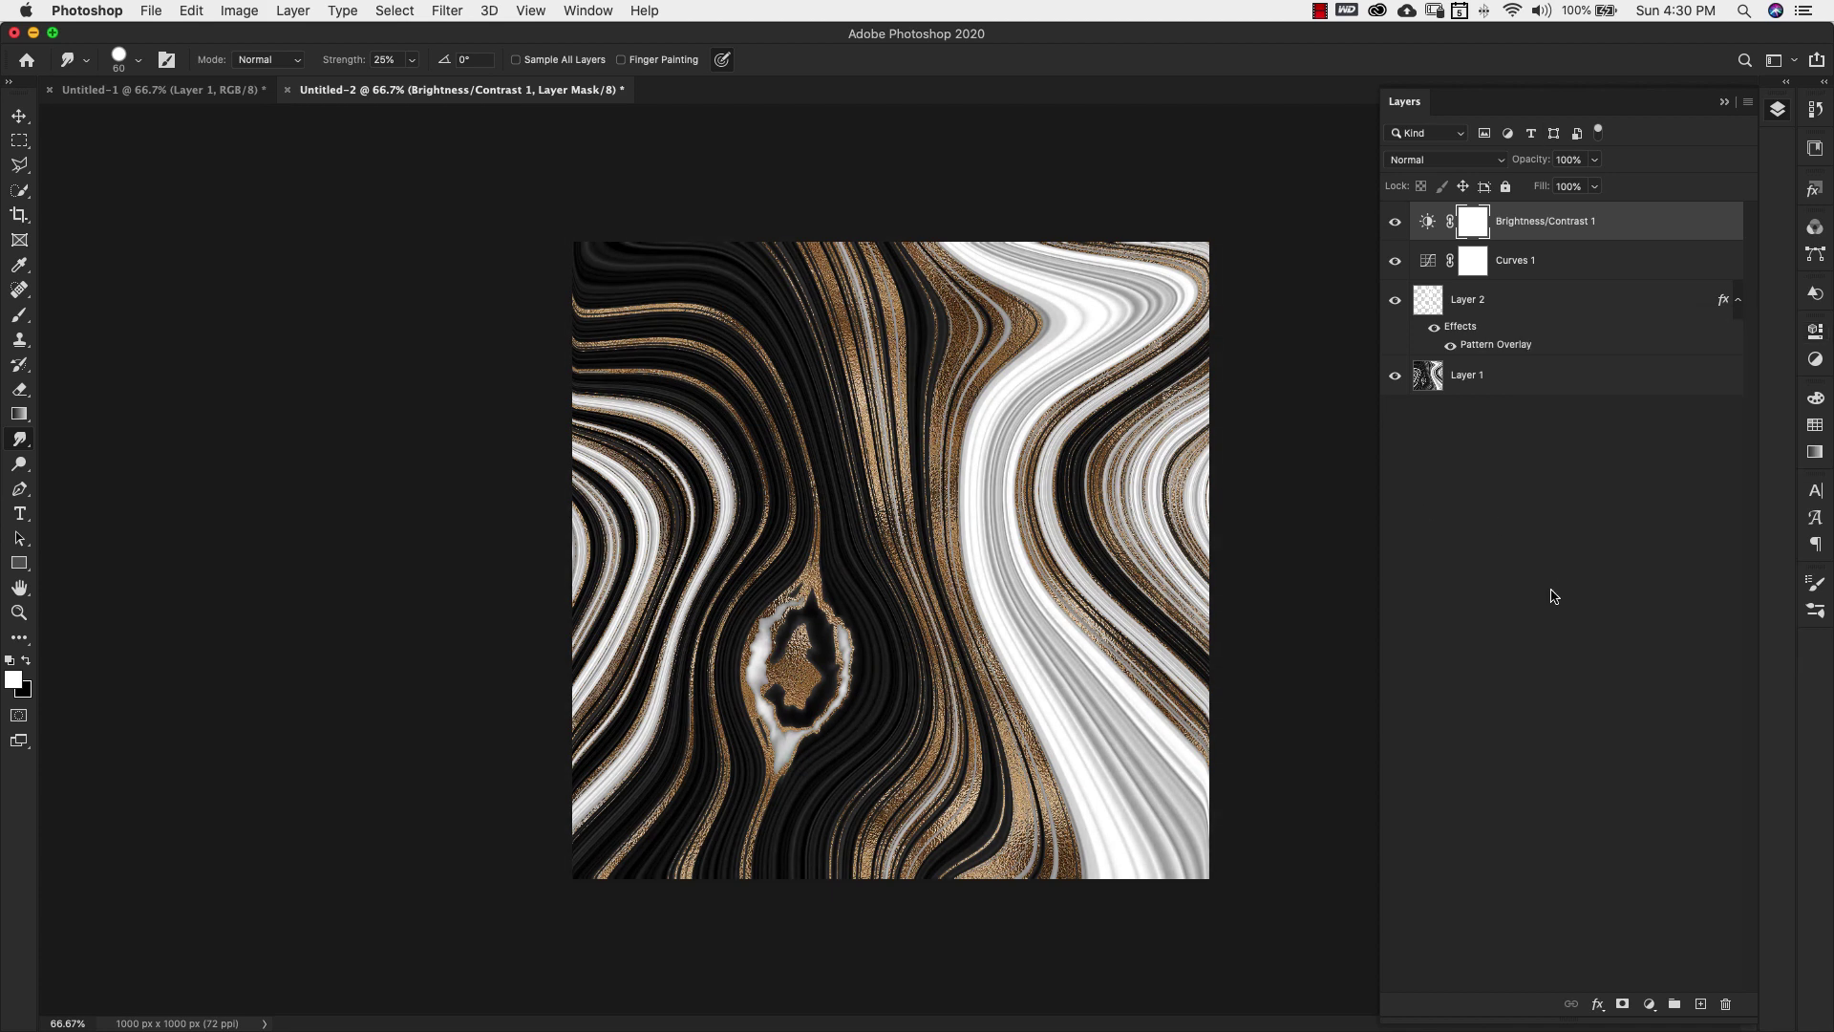
Add a Vibrance adjustment layer set to +20.
{"action": "left_click", "coordinate": [1650, 1003]}
{"action": "left_click", "coordinate": [1681, 781]}
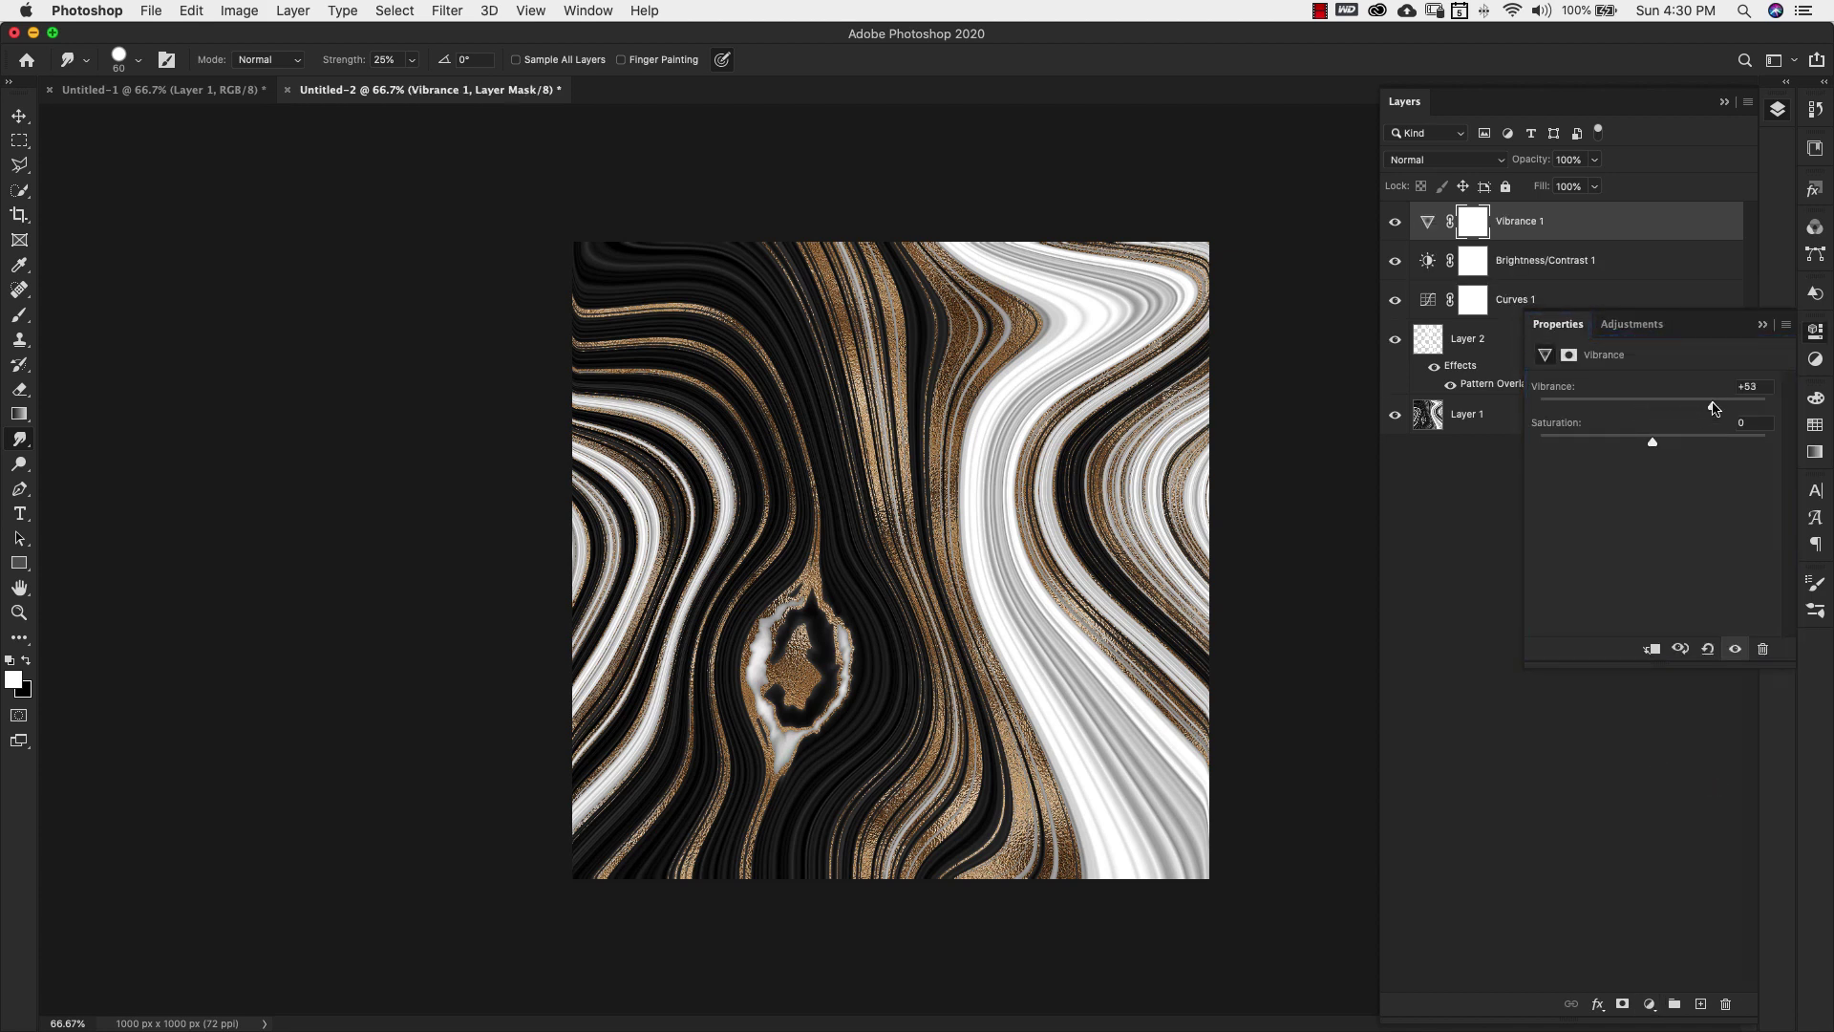
{"action": "mouse_move", "coordinate": [1653, 405]}
{"action": "left_mouse_down"}
{"action": "mouse_move", "coordinate": [1601, 407]}
{"action": "mouse_move", "coordinate": [1678, 409]}
{"action": "left_mouse_up"}
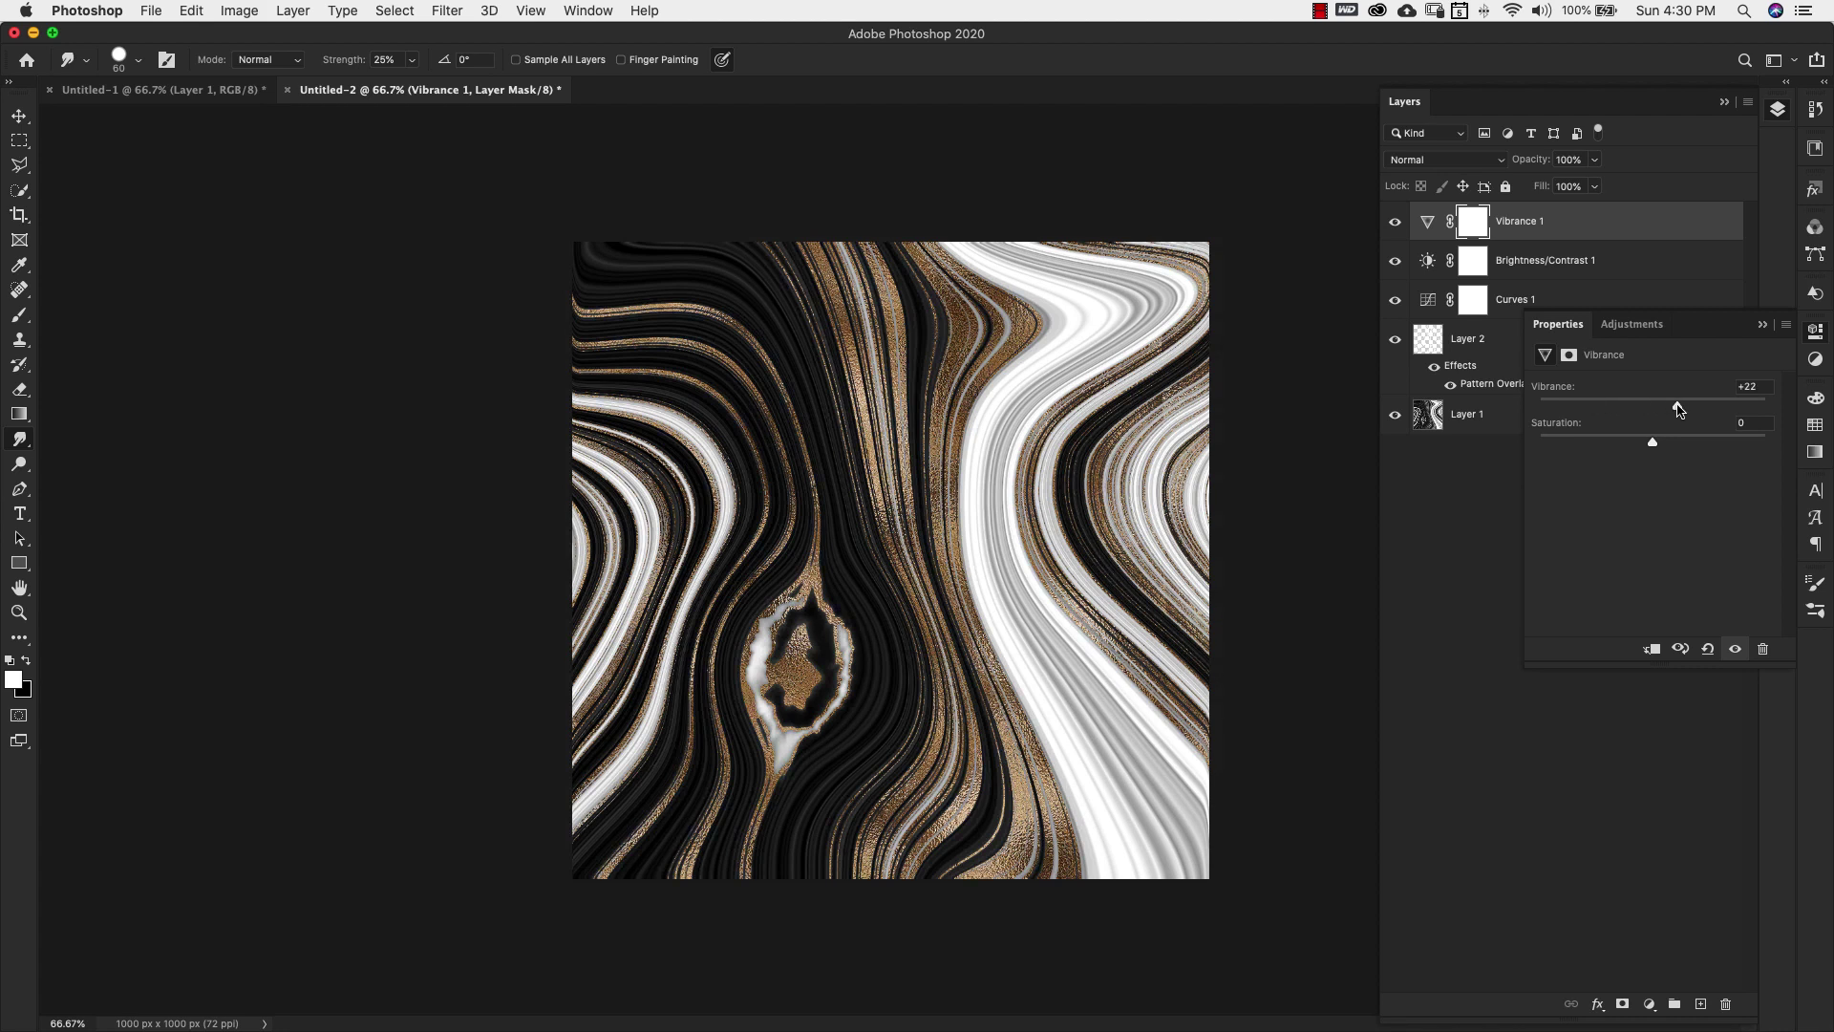
{"action": "left_click", "coordinate": [1762, 324]}
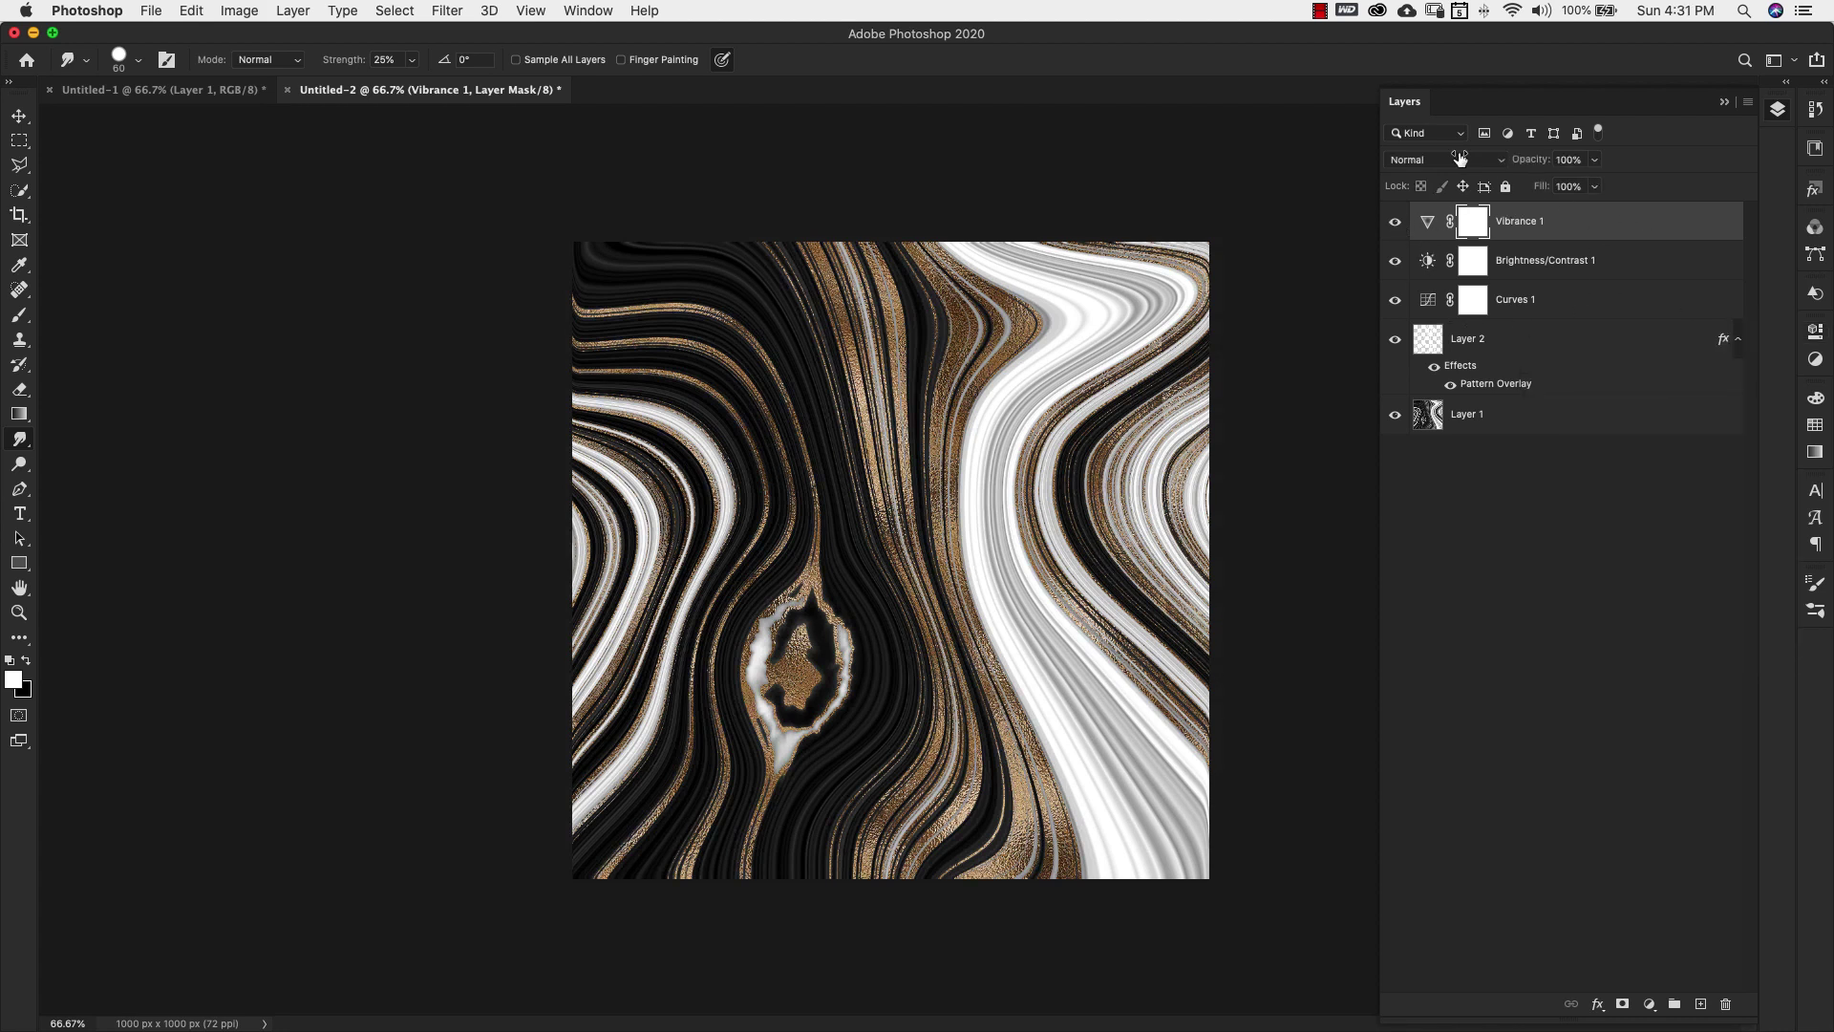